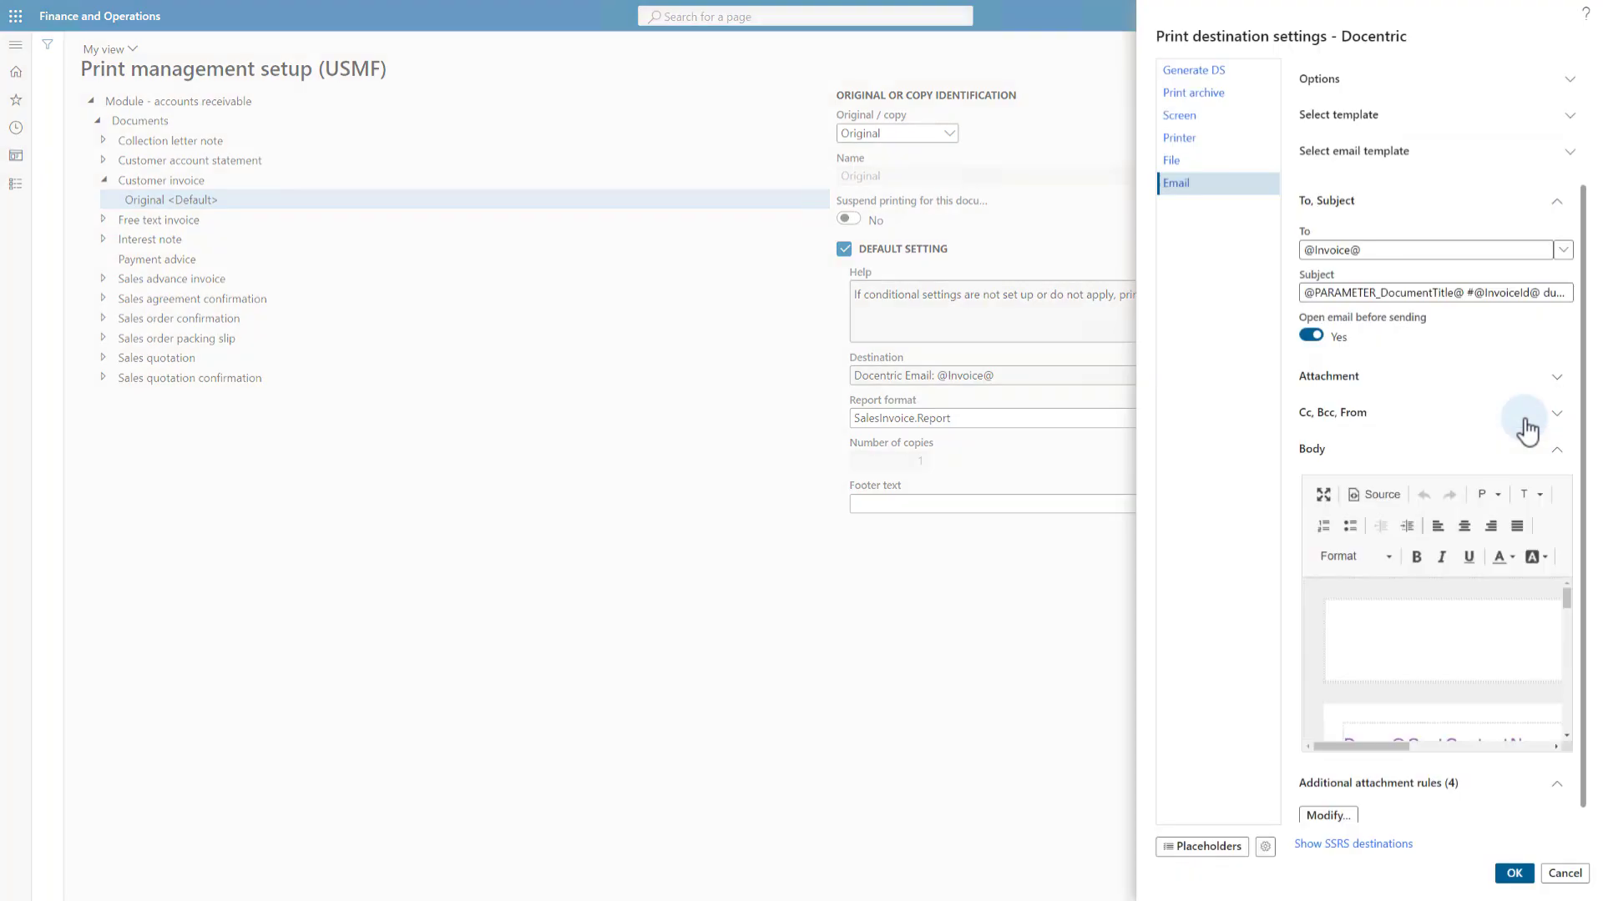
Step: Select the Docentric File print destination for the original customer invoice, comparing it with the standard SSRS File destination settings
left_click(1177, 161)
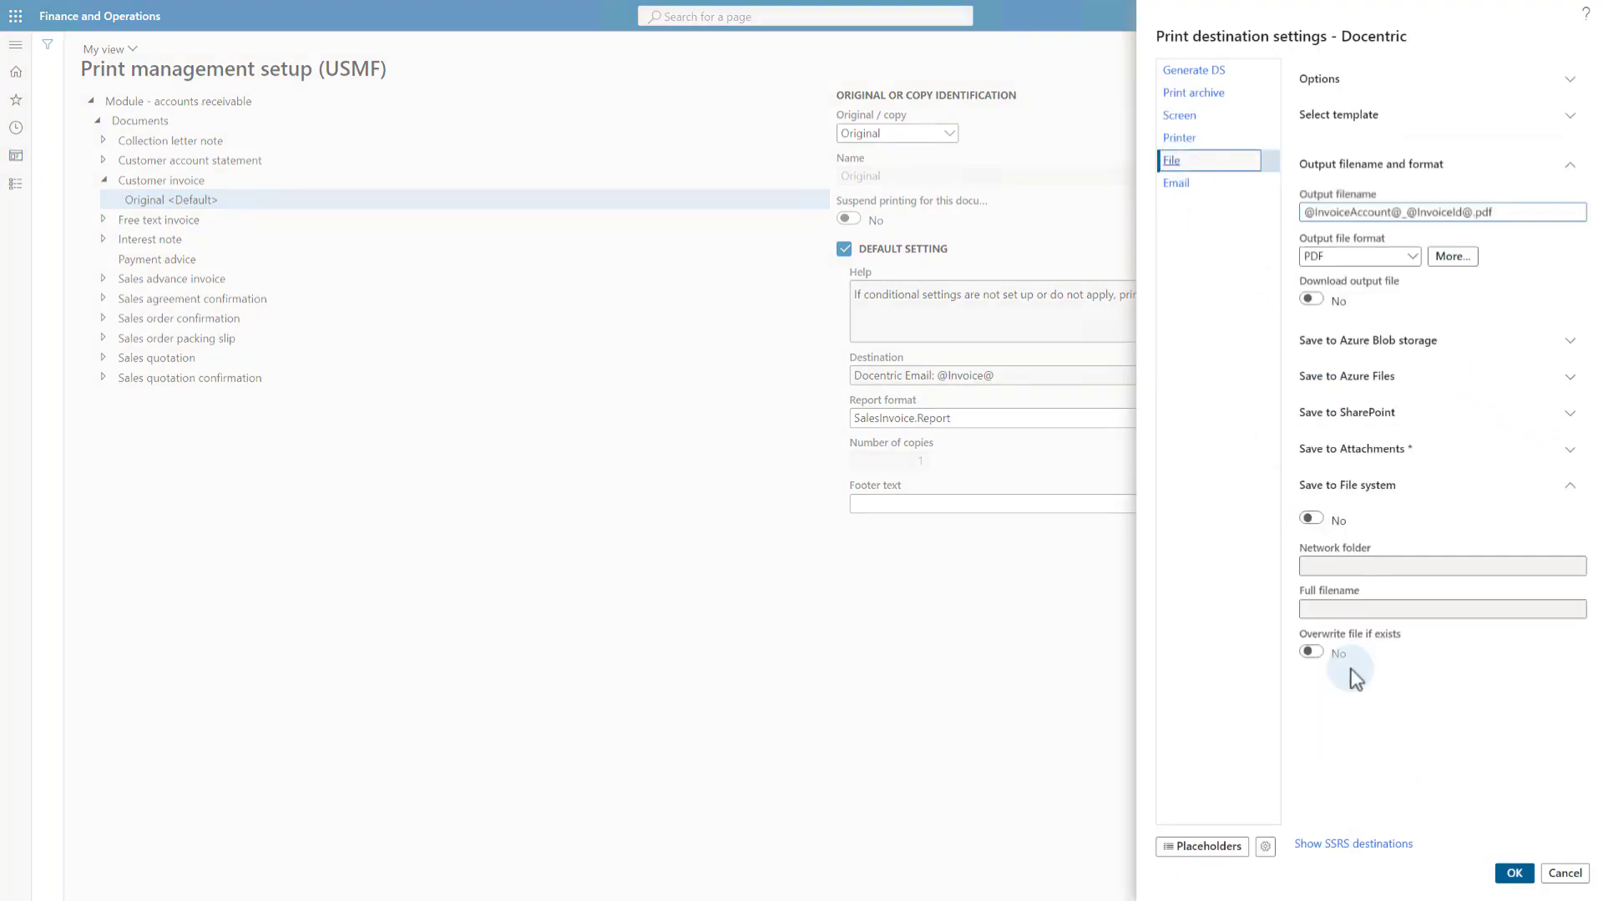
left_click(1389, 845)
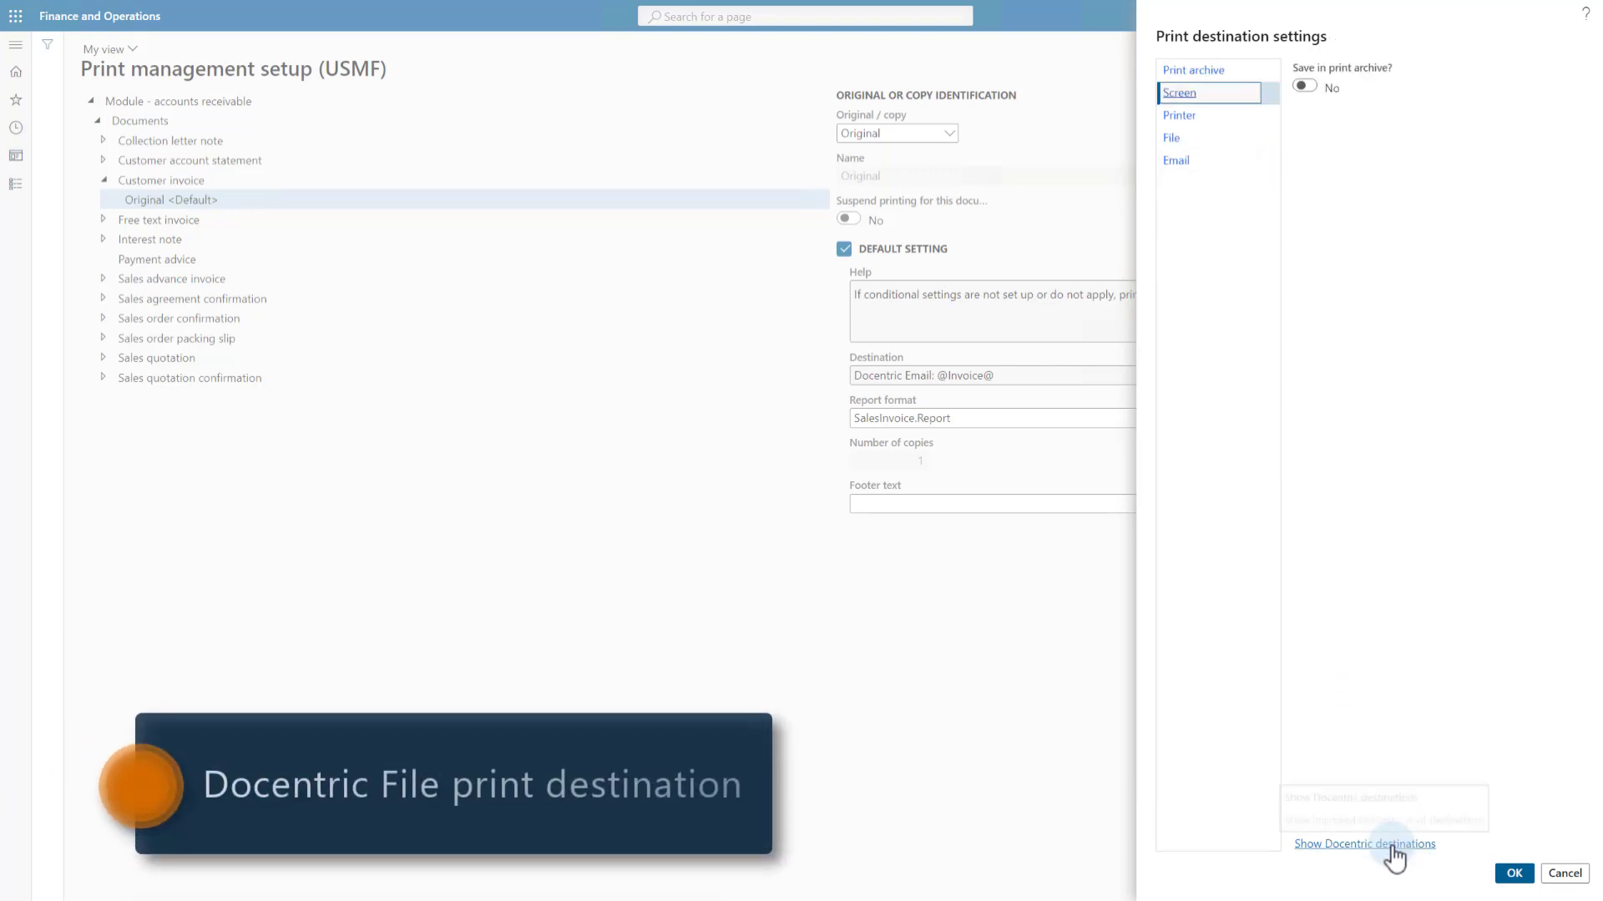
left_click(1190, 140)
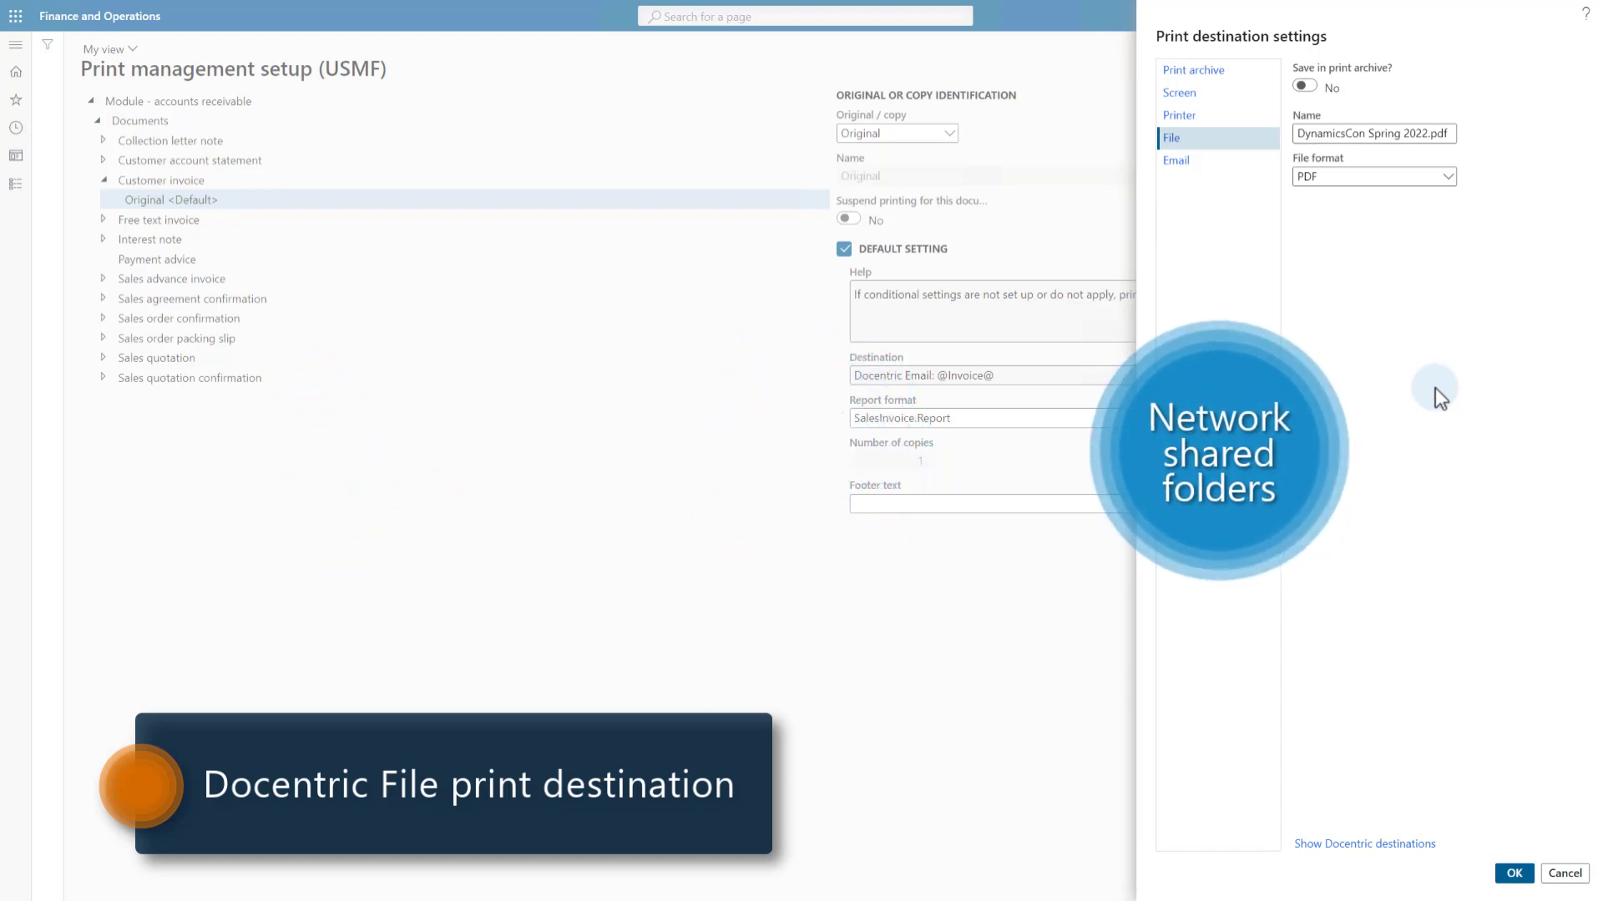
left_click(1402, 845)
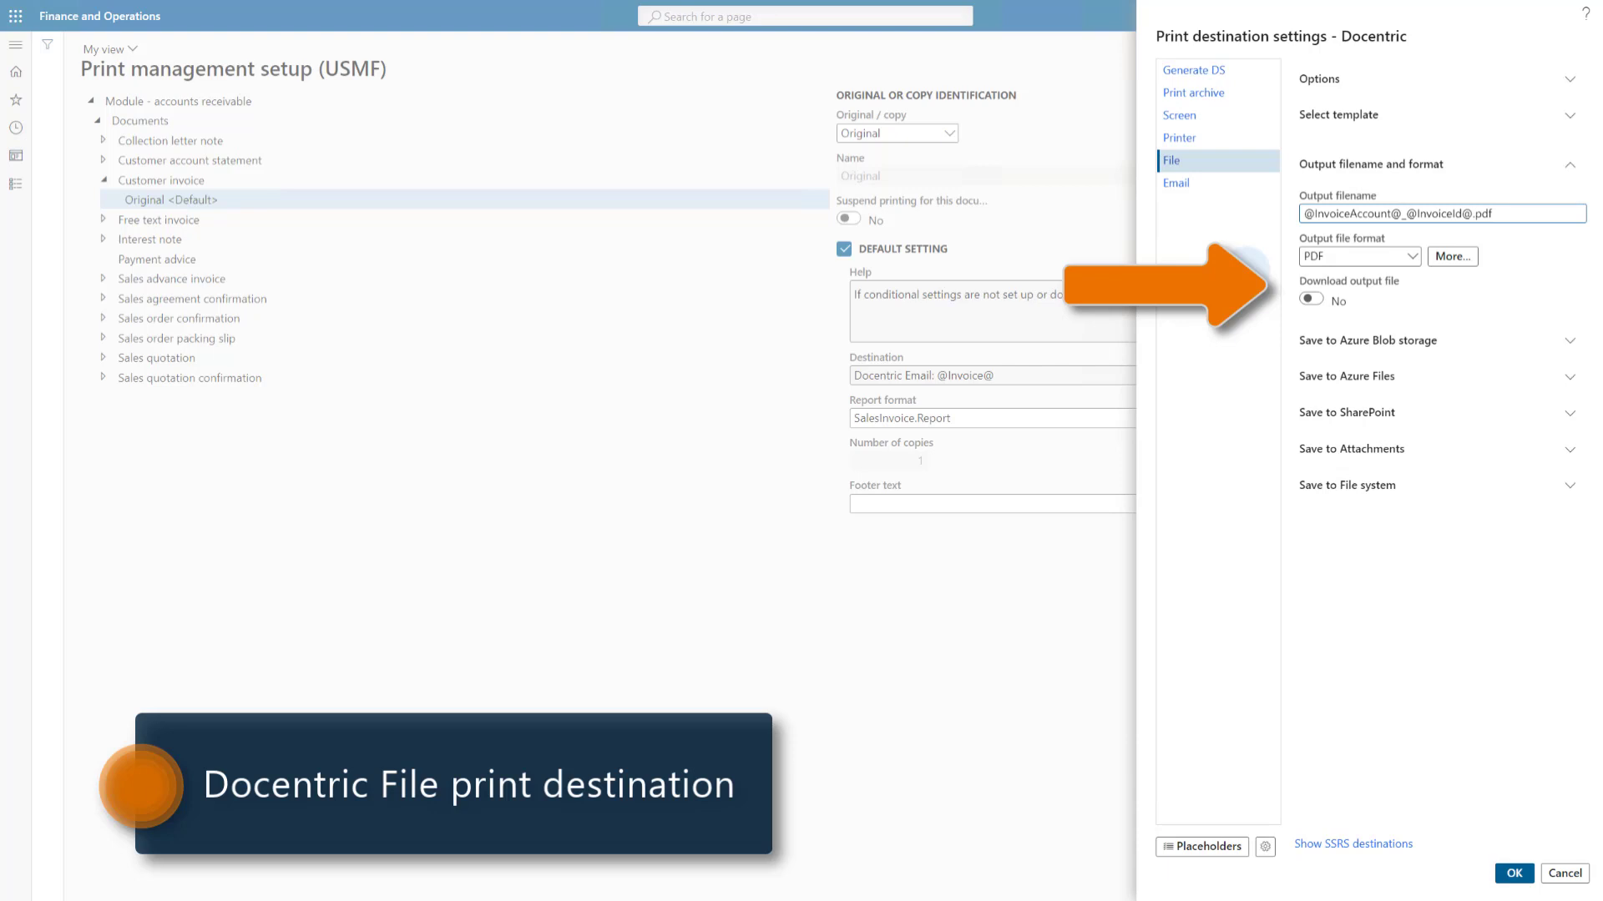
Step: Try the option to download the output file, and review the output filename suffix options
left_click(1312, 300)
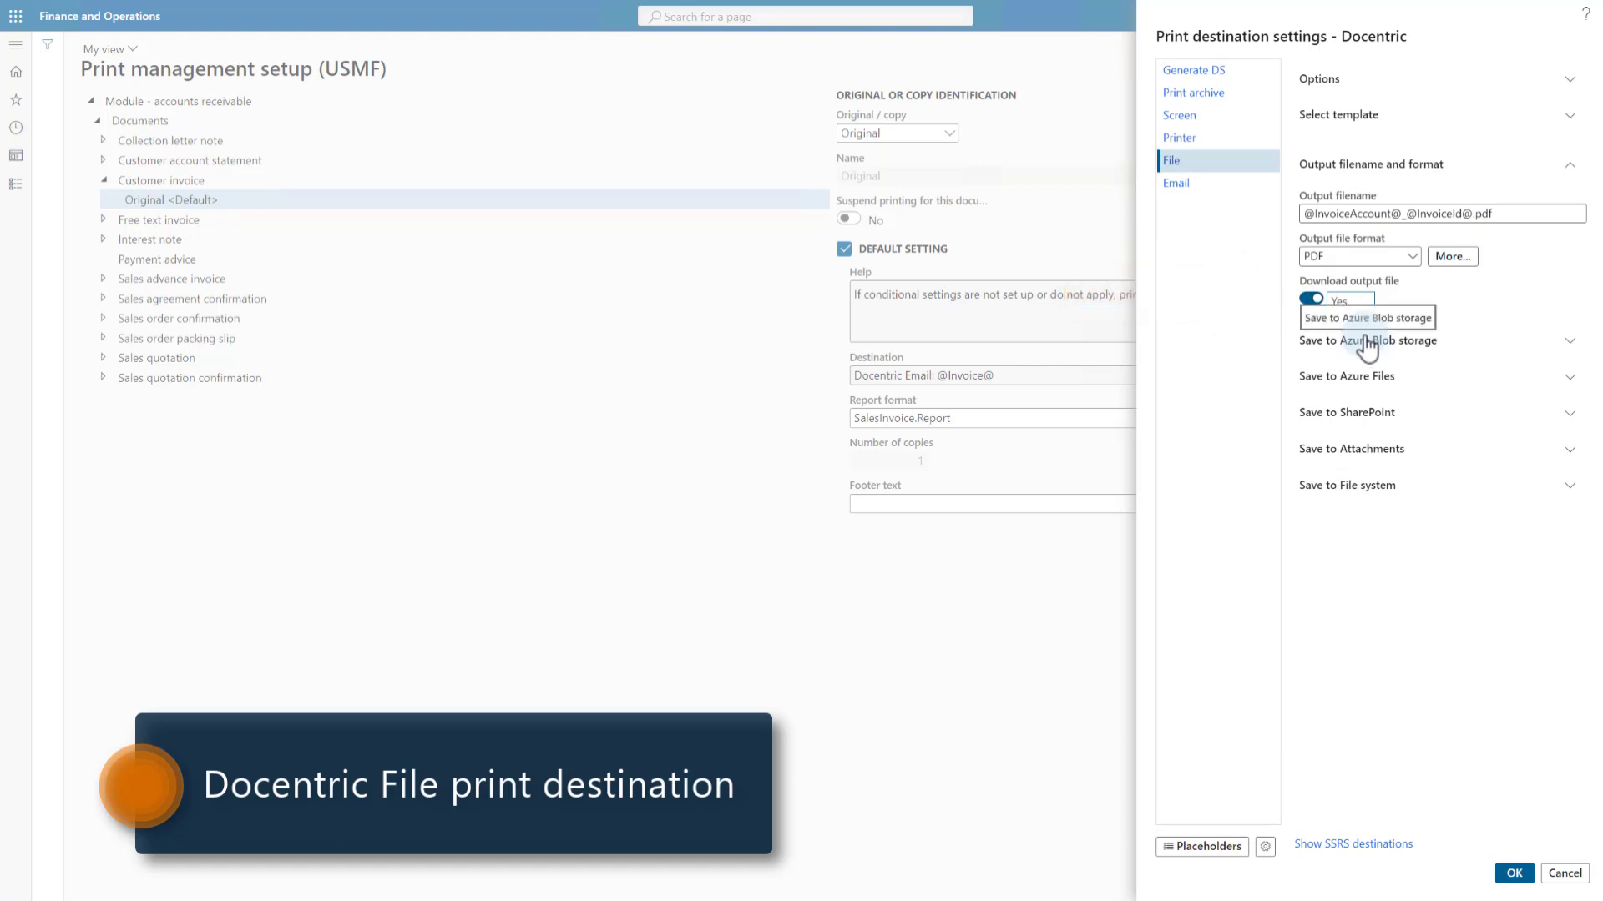
left_click(1307, 299)
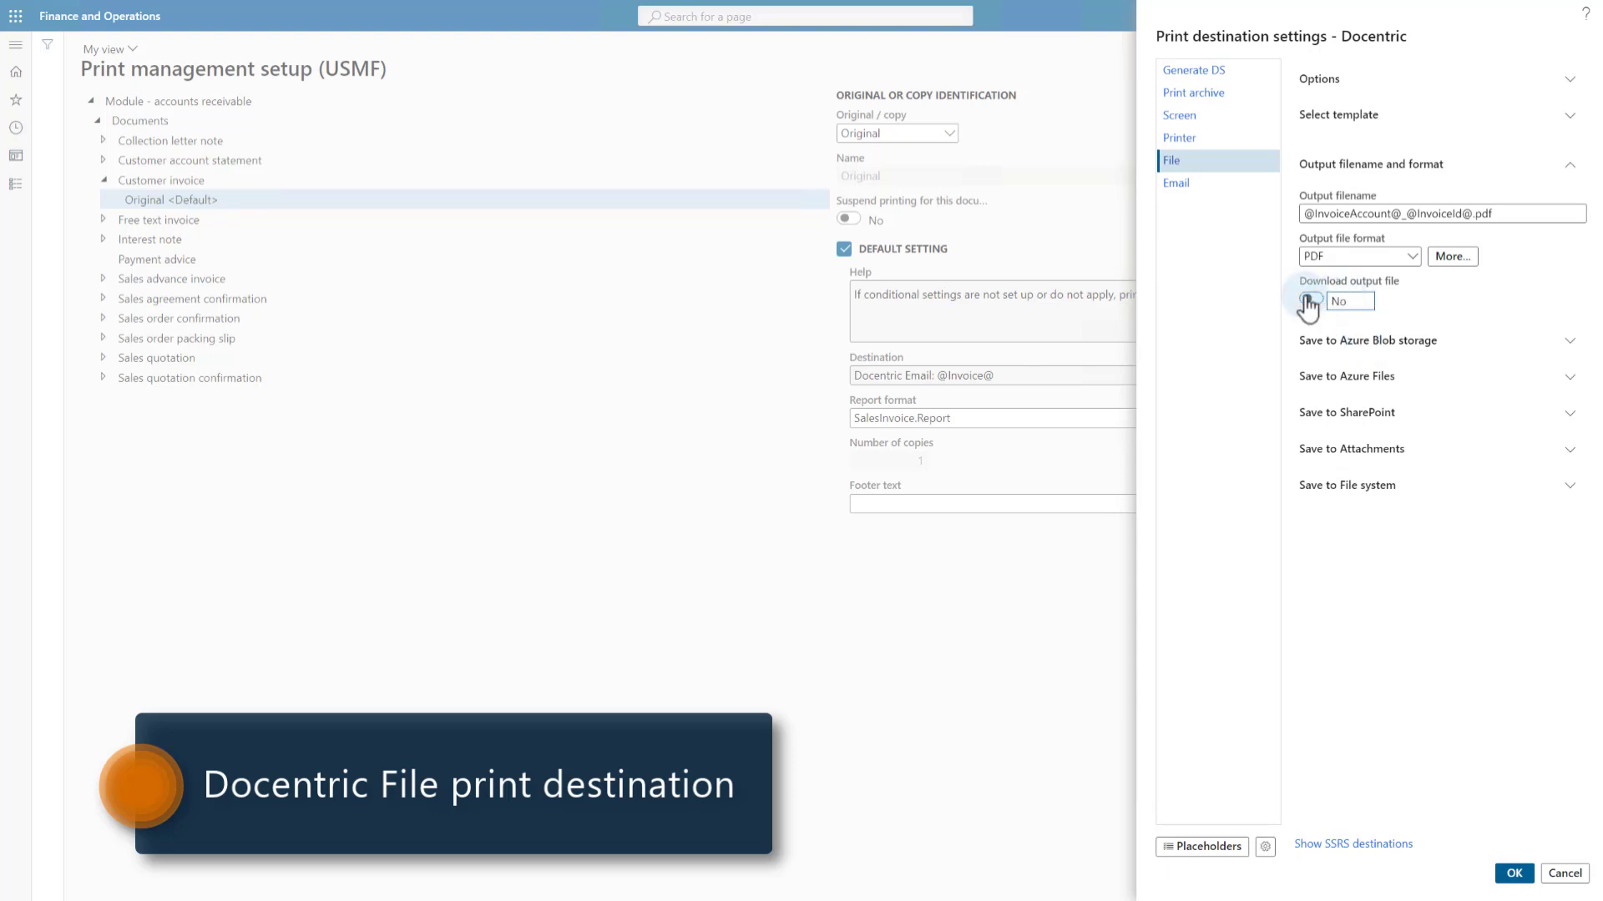
left_click(1449, 260)
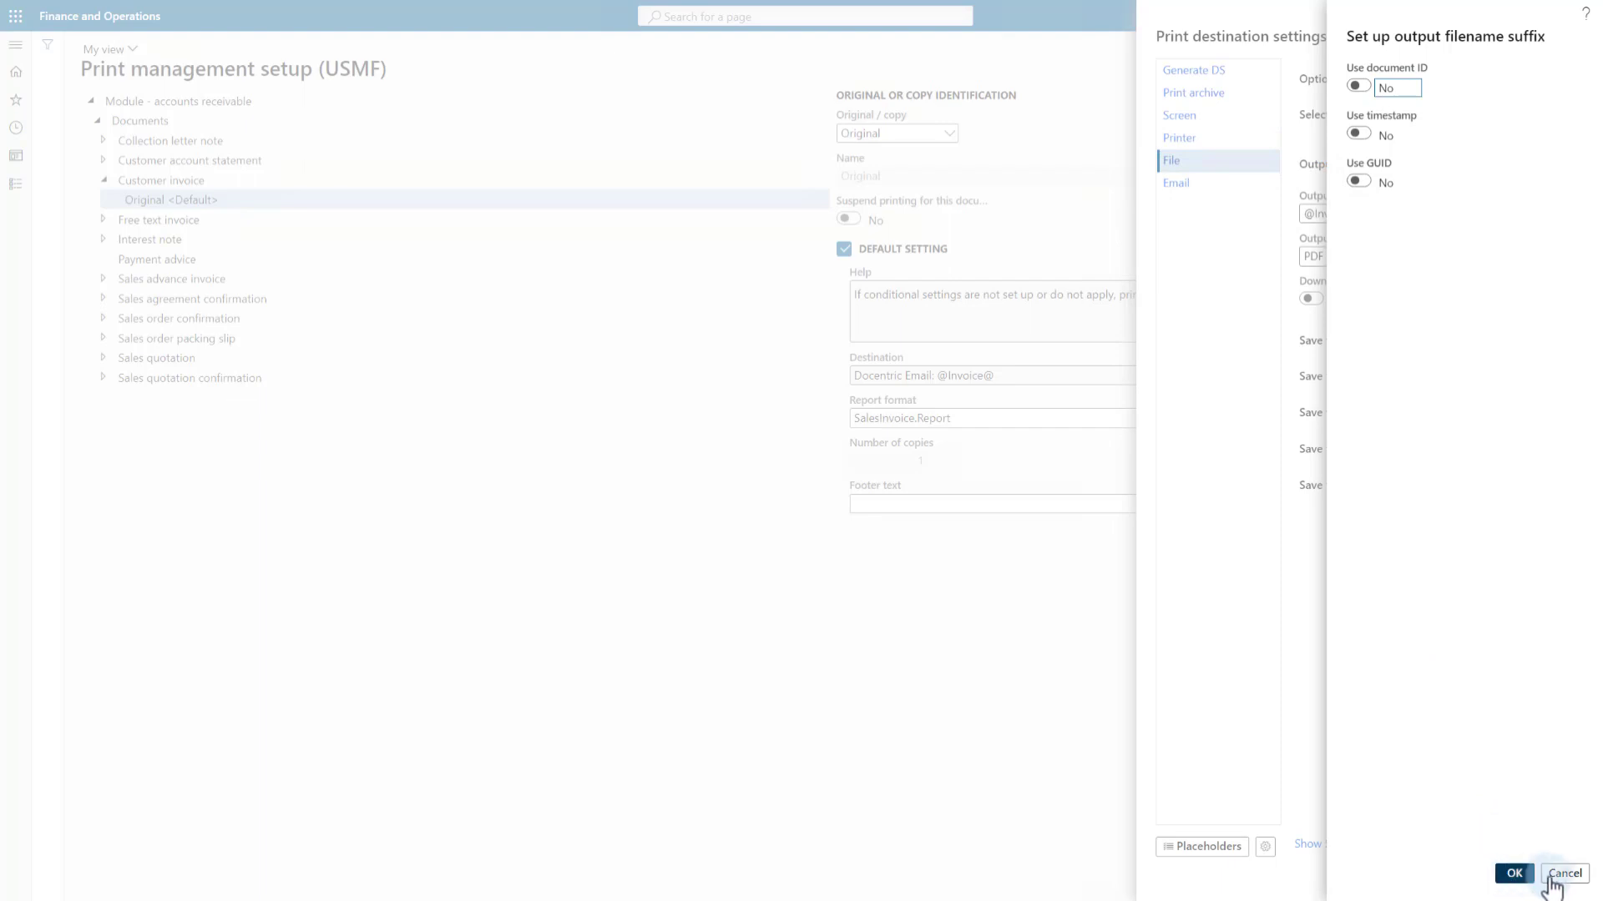
left_click(1507, 872)
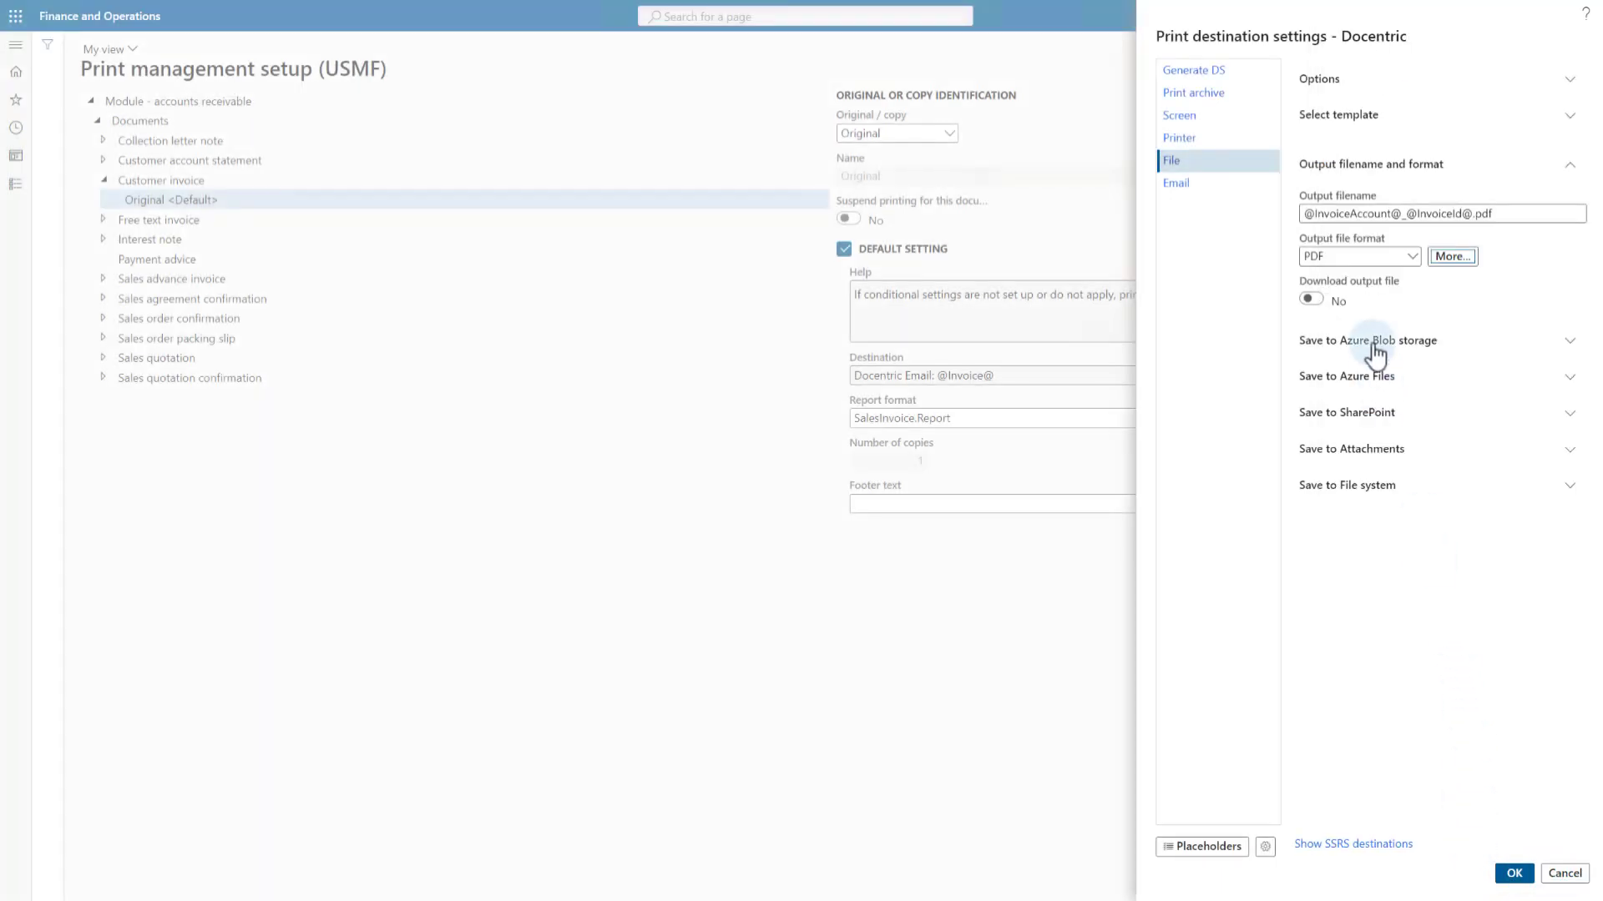
Step: Enable saving the output file to Azure Blob storage
left_click(1389, 174)
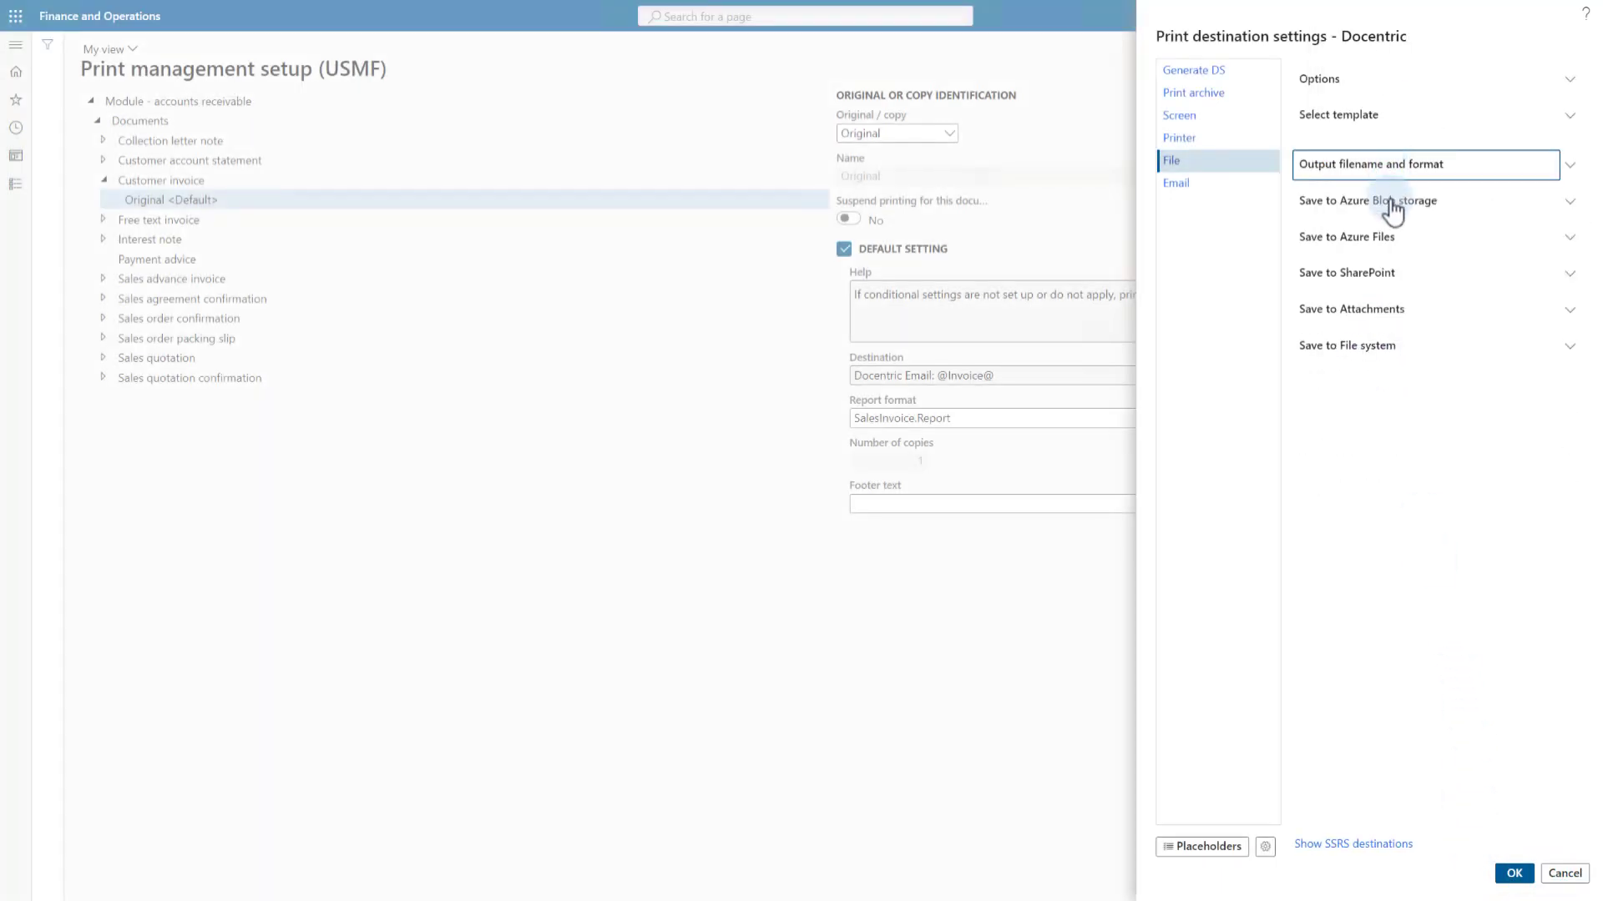
left_click(1393, 208)
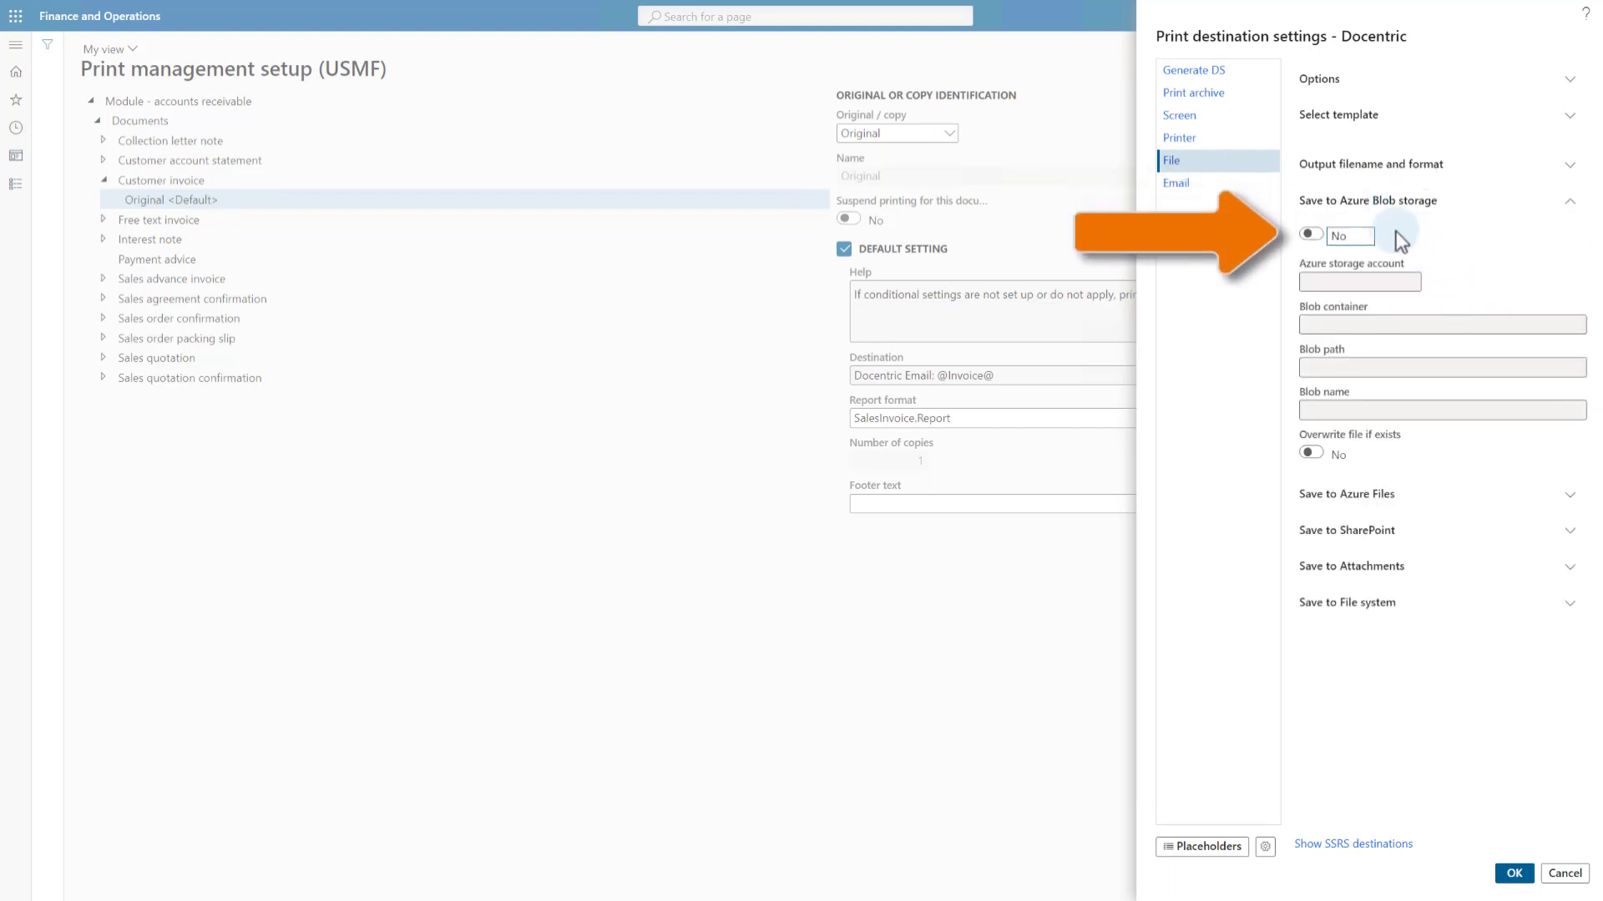
left_click(1313, 235)
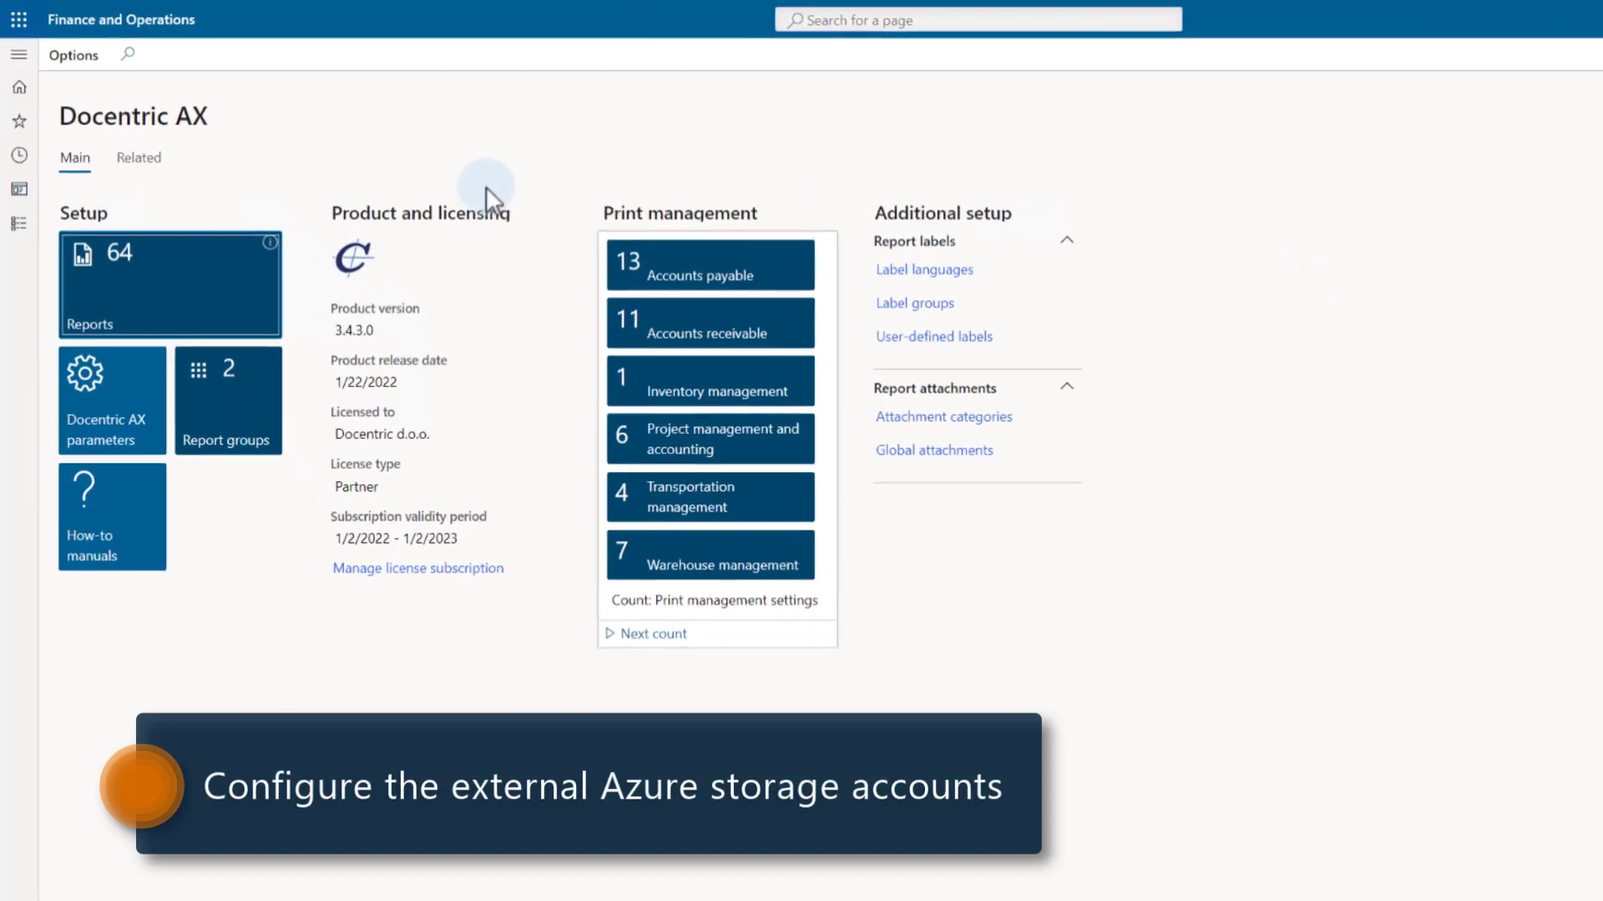
Step: Open the Azure storage accounts setup from the Docentric AX workspace
left_click(167, 178)
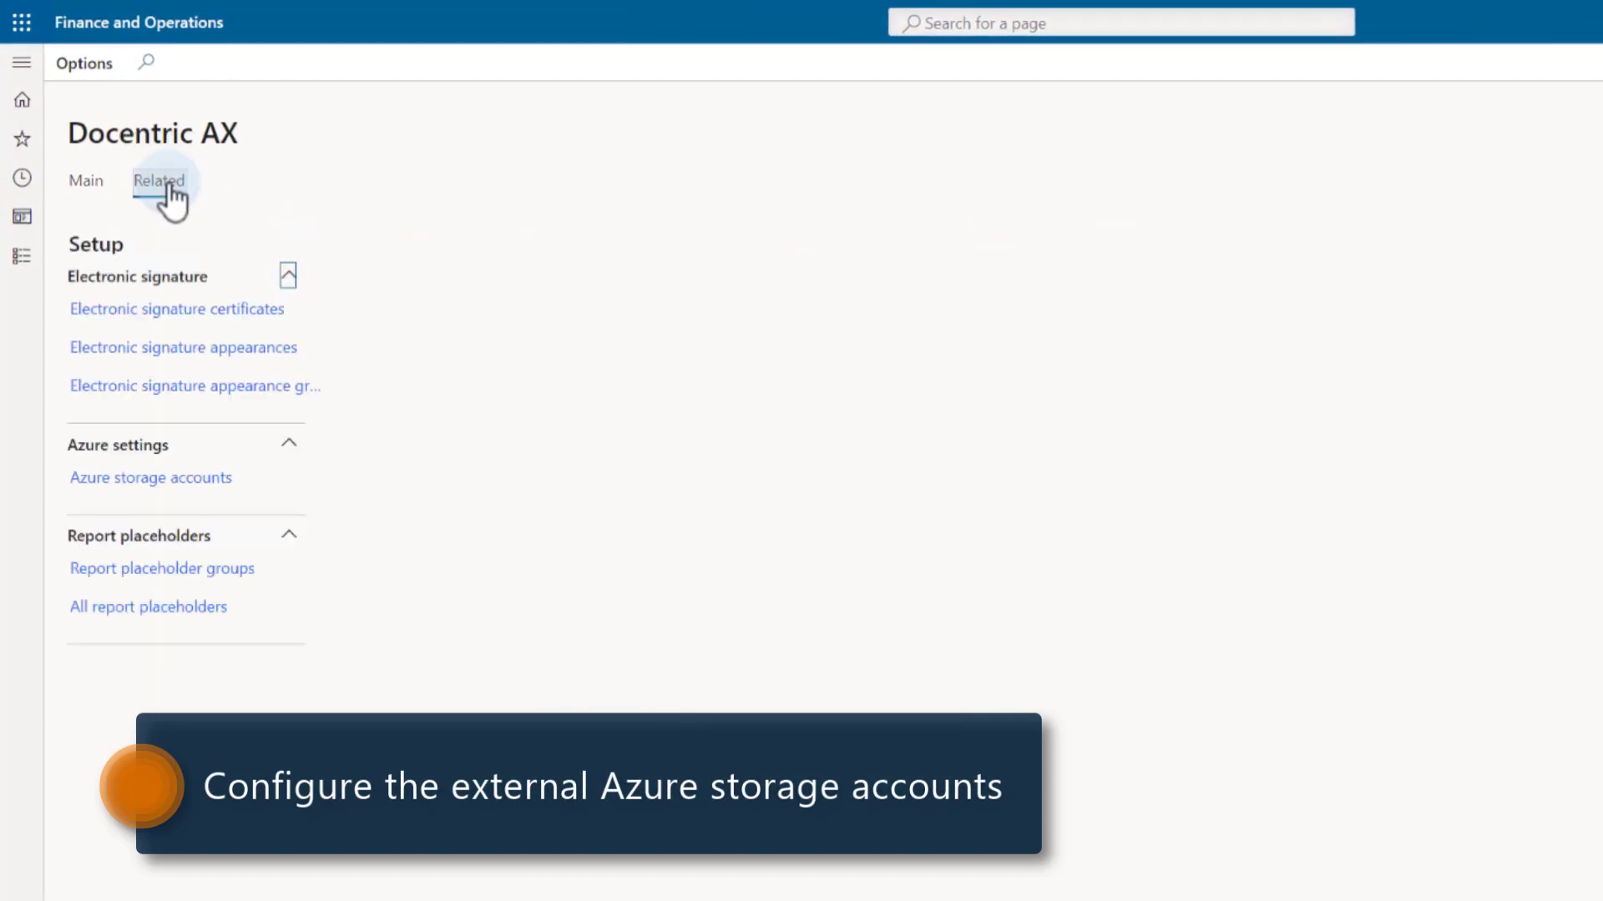
left_click(143, 481)
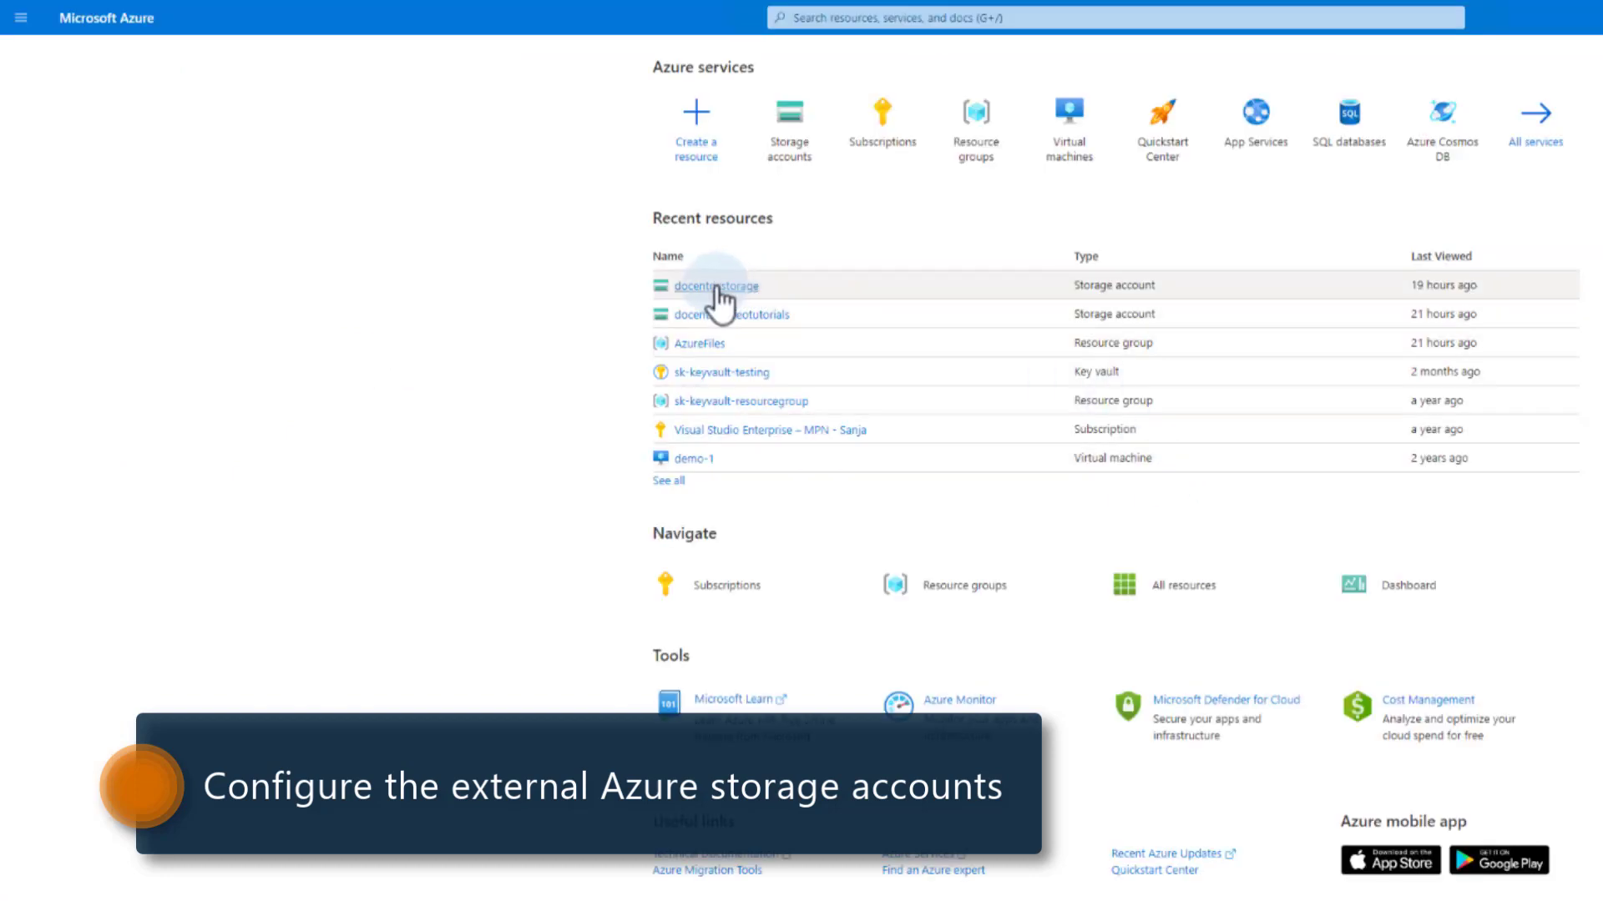
Step: View the access keys of docentricstorage in the Microsoft Azure portal, and test that account's connection in Finance and Operations
left_click(716, 286)
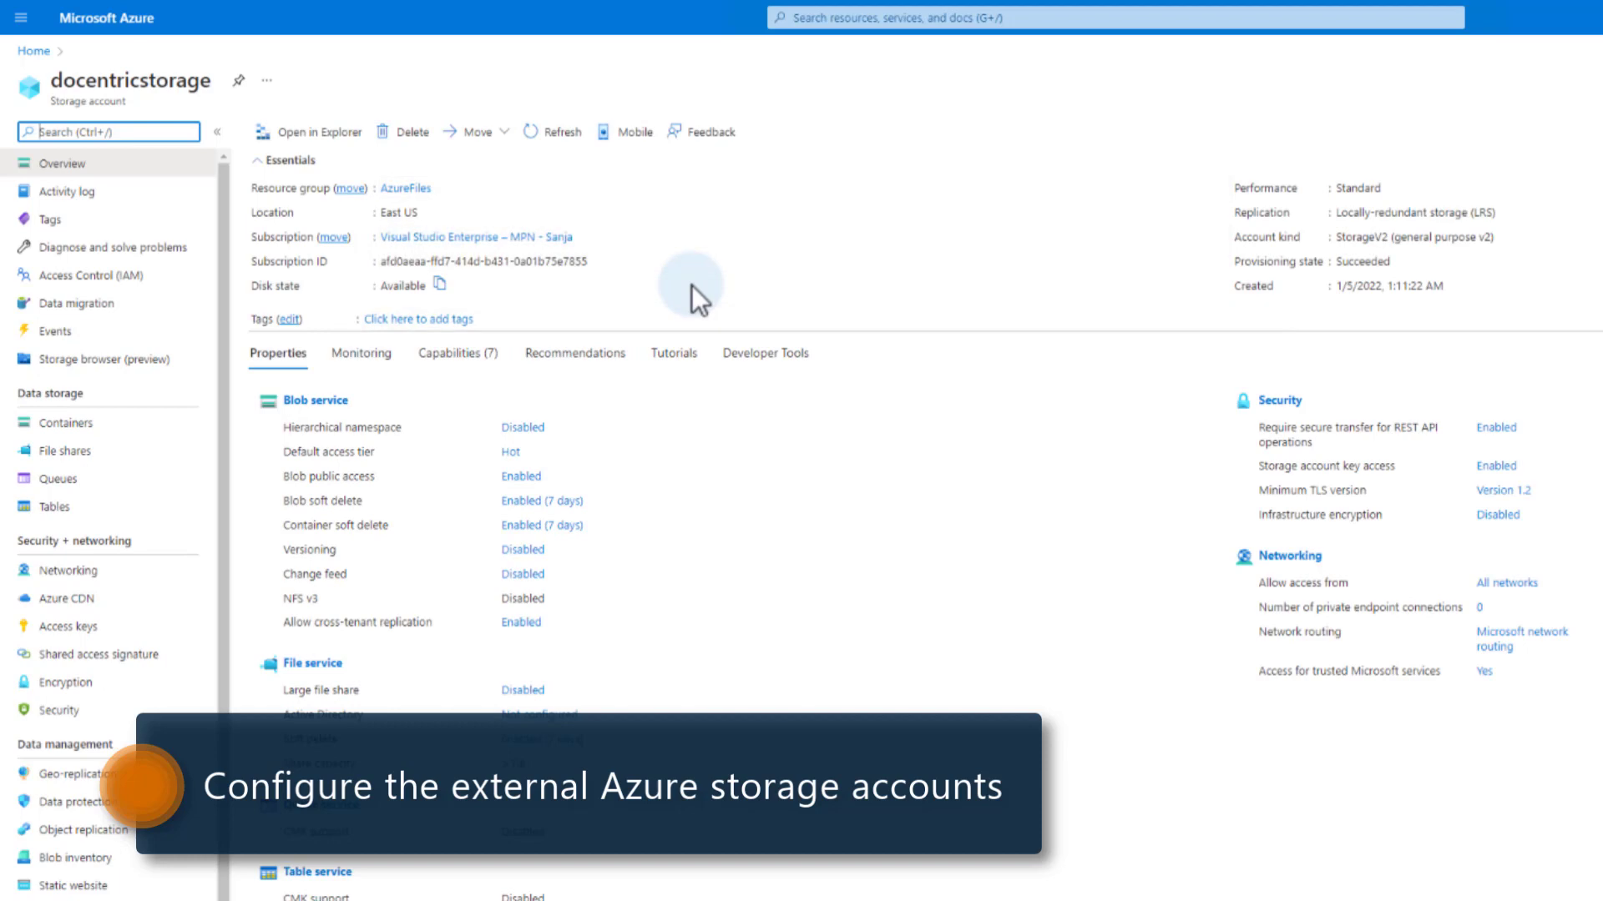
left_click(83, 628)
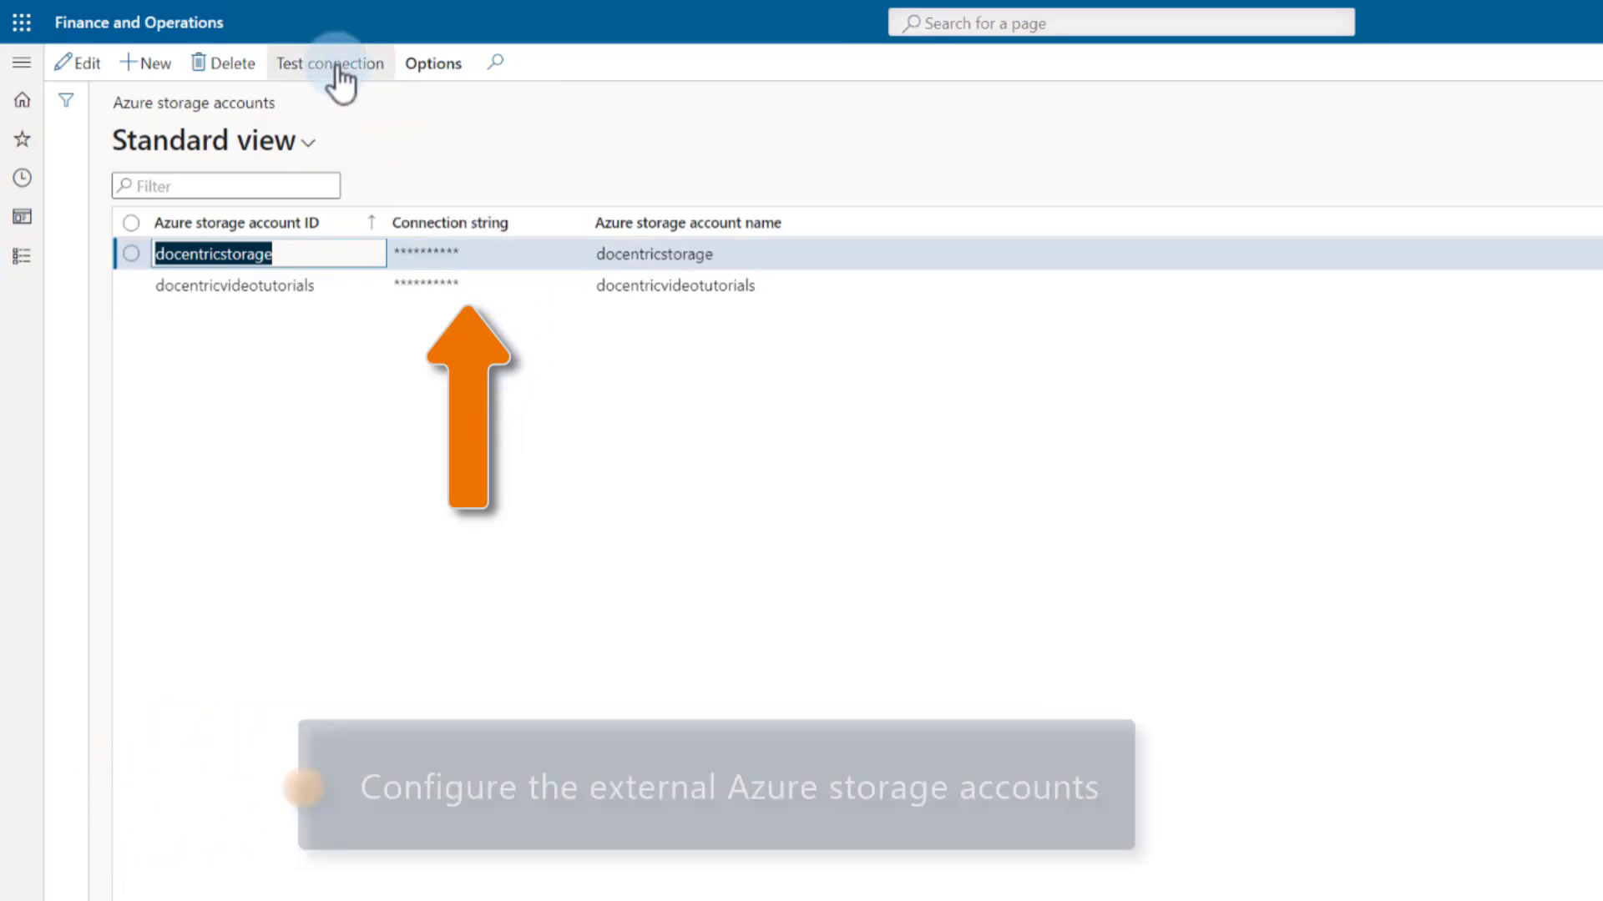
left_click(341, 79)
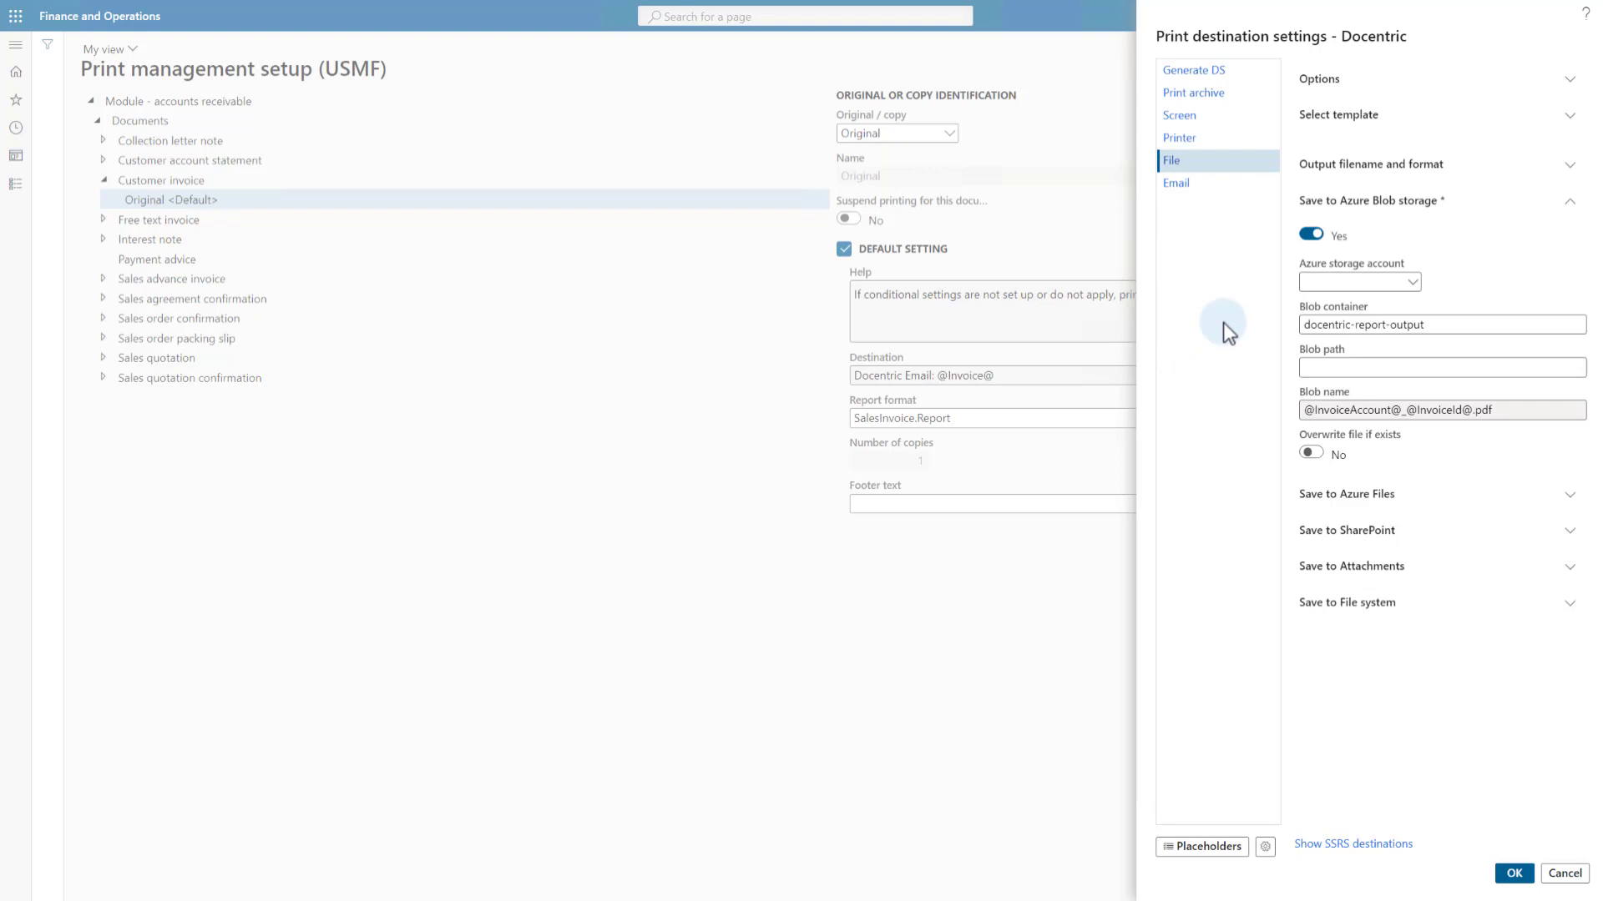
Step: Review the selectable Azure storage accounts and the default Blob container in the print destination section of Docentric AX parameters
left_click(1417, 287)
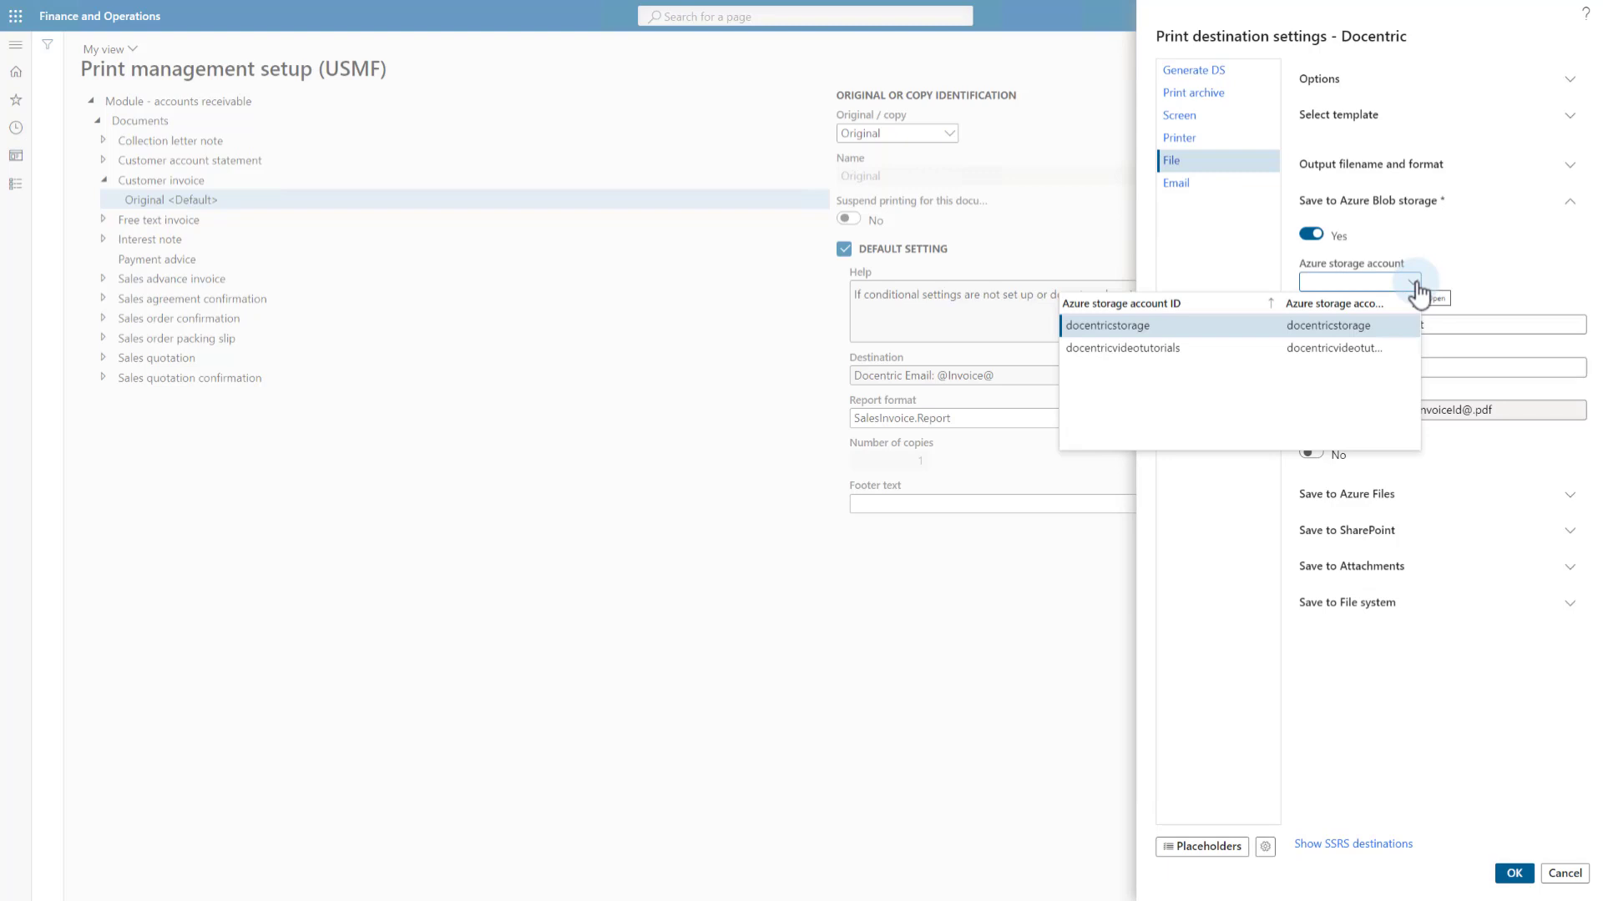
left_click(1496, 276)
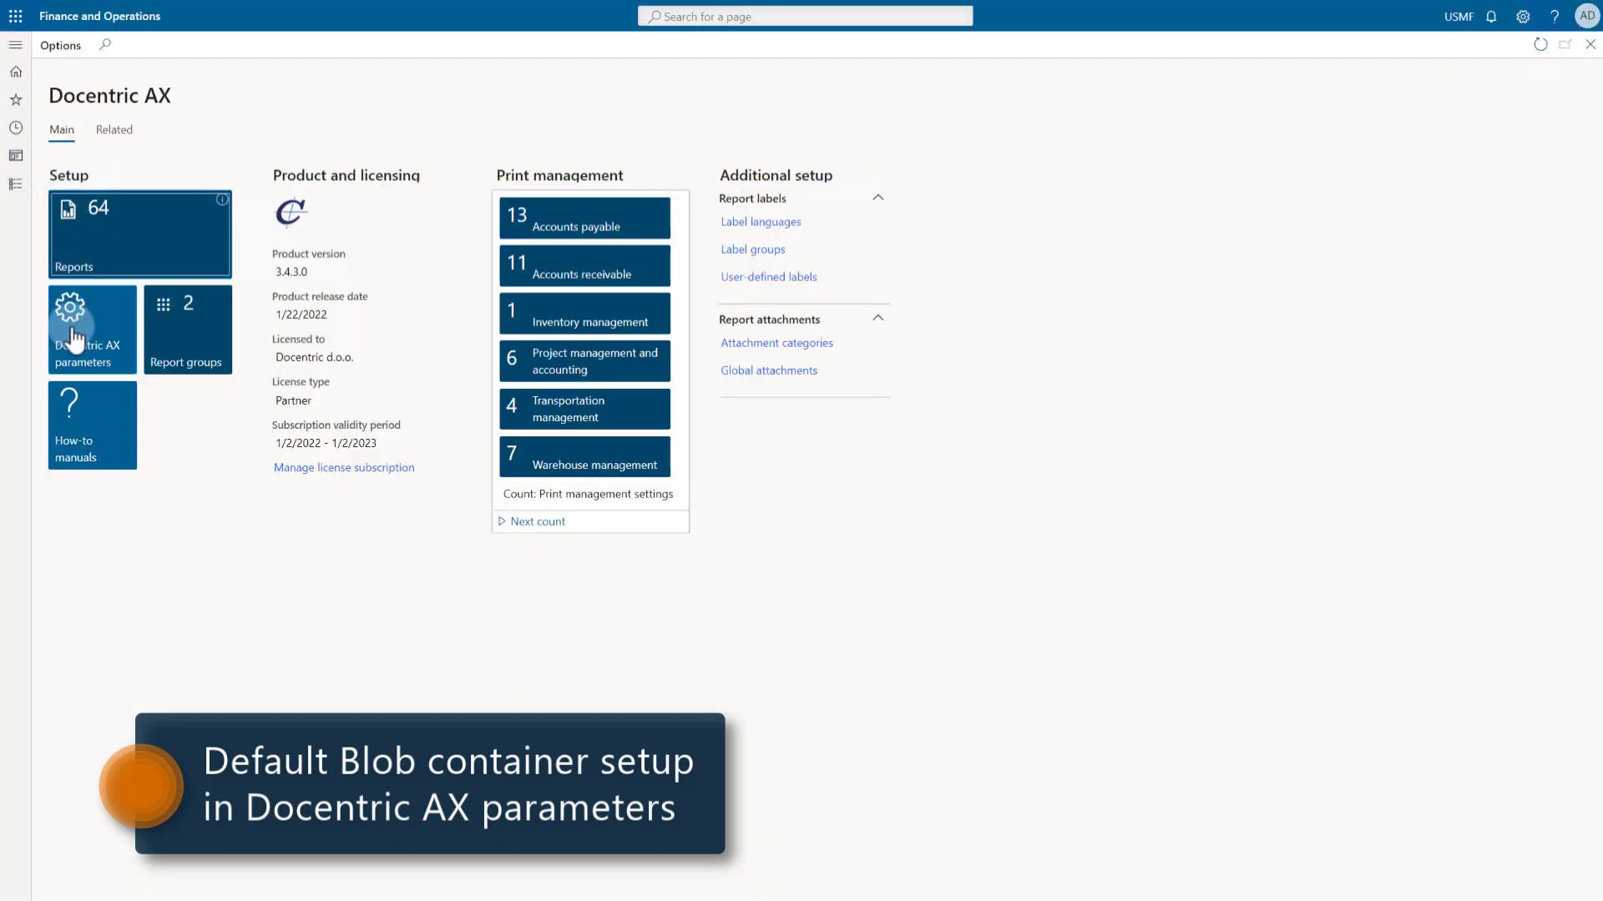
left_click(73, 338)
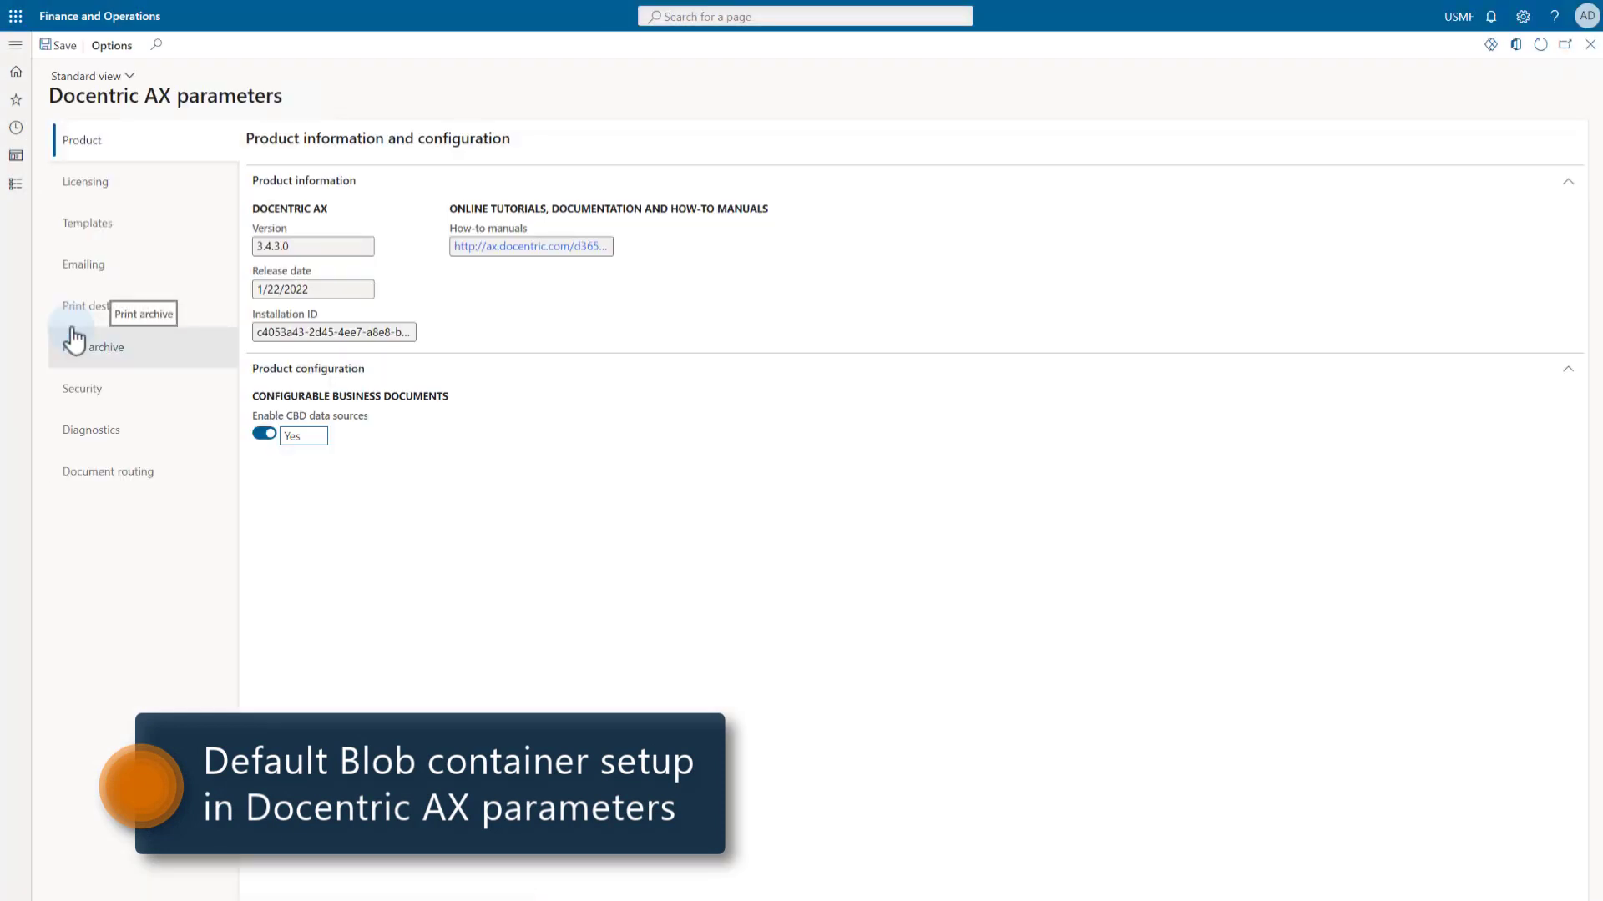
left_click(98, 311)
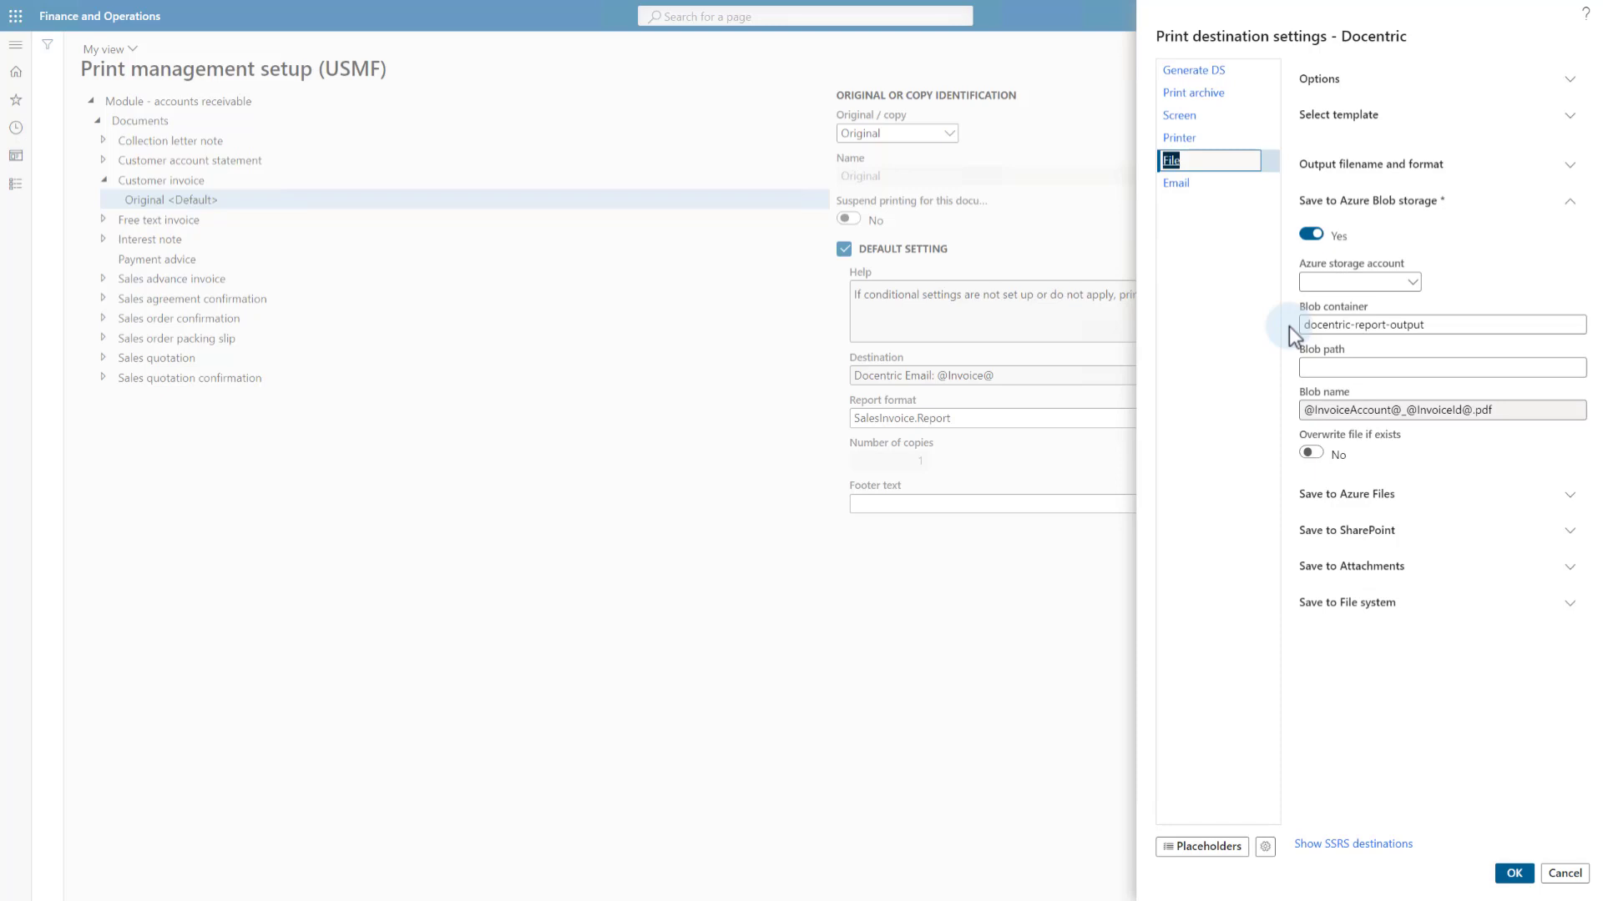
Step: Set the blob container to docentric-report-output-videotutorials, allow overwriting an existing file, and save the customer invoice's print management setting
left_click(1430, 324)
type("-videotutorials")
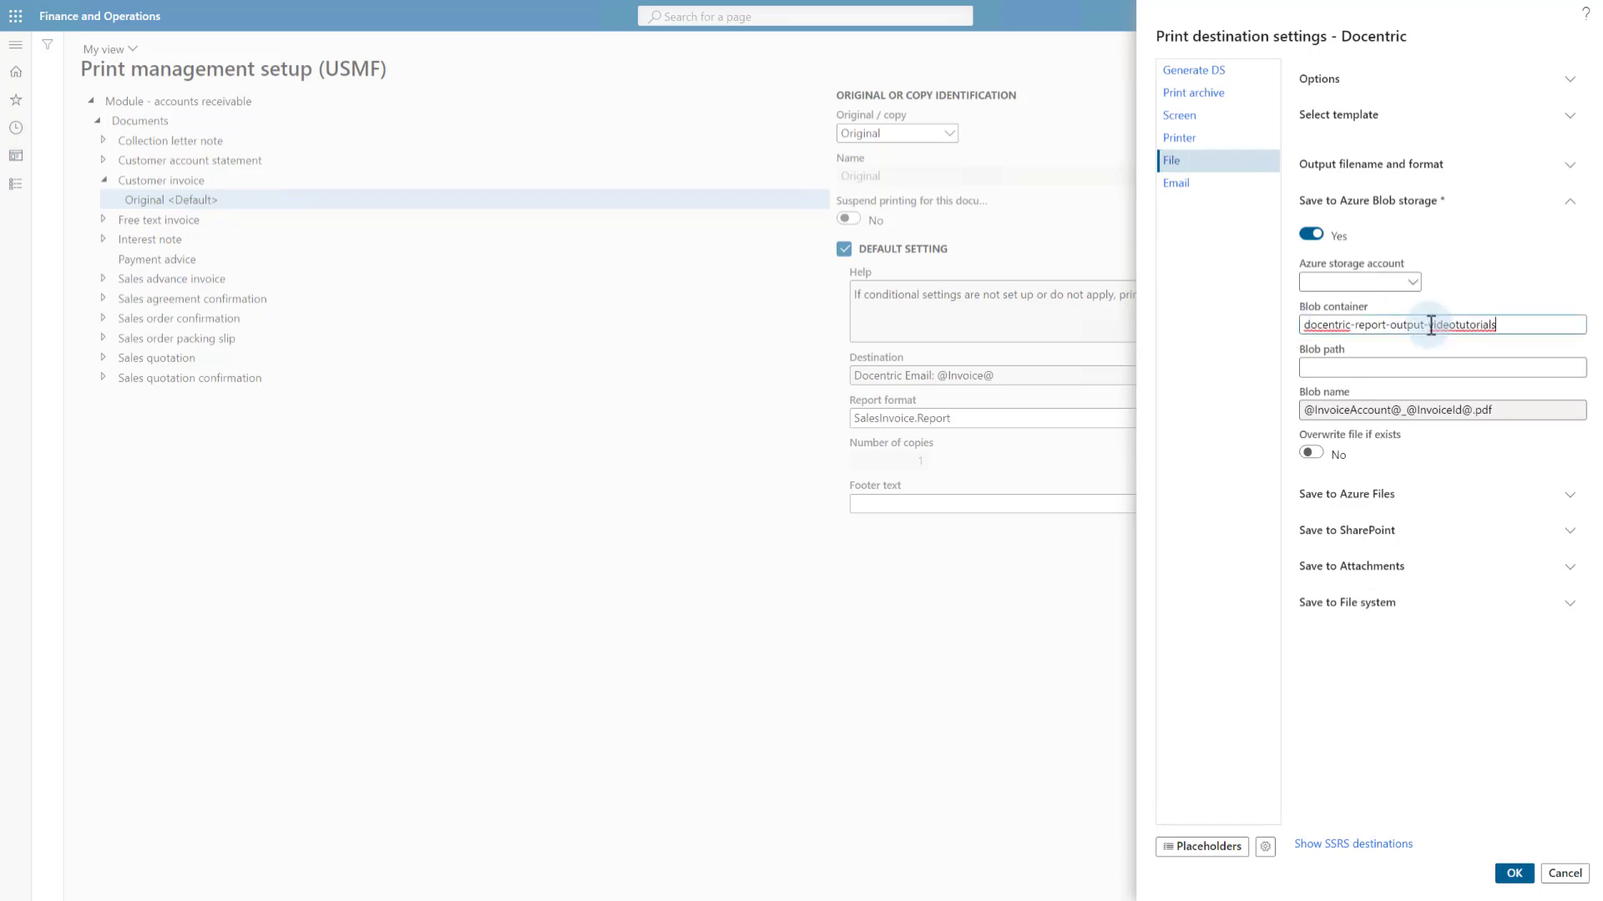
left_click(1373, 367)
left_click(1315, 453)
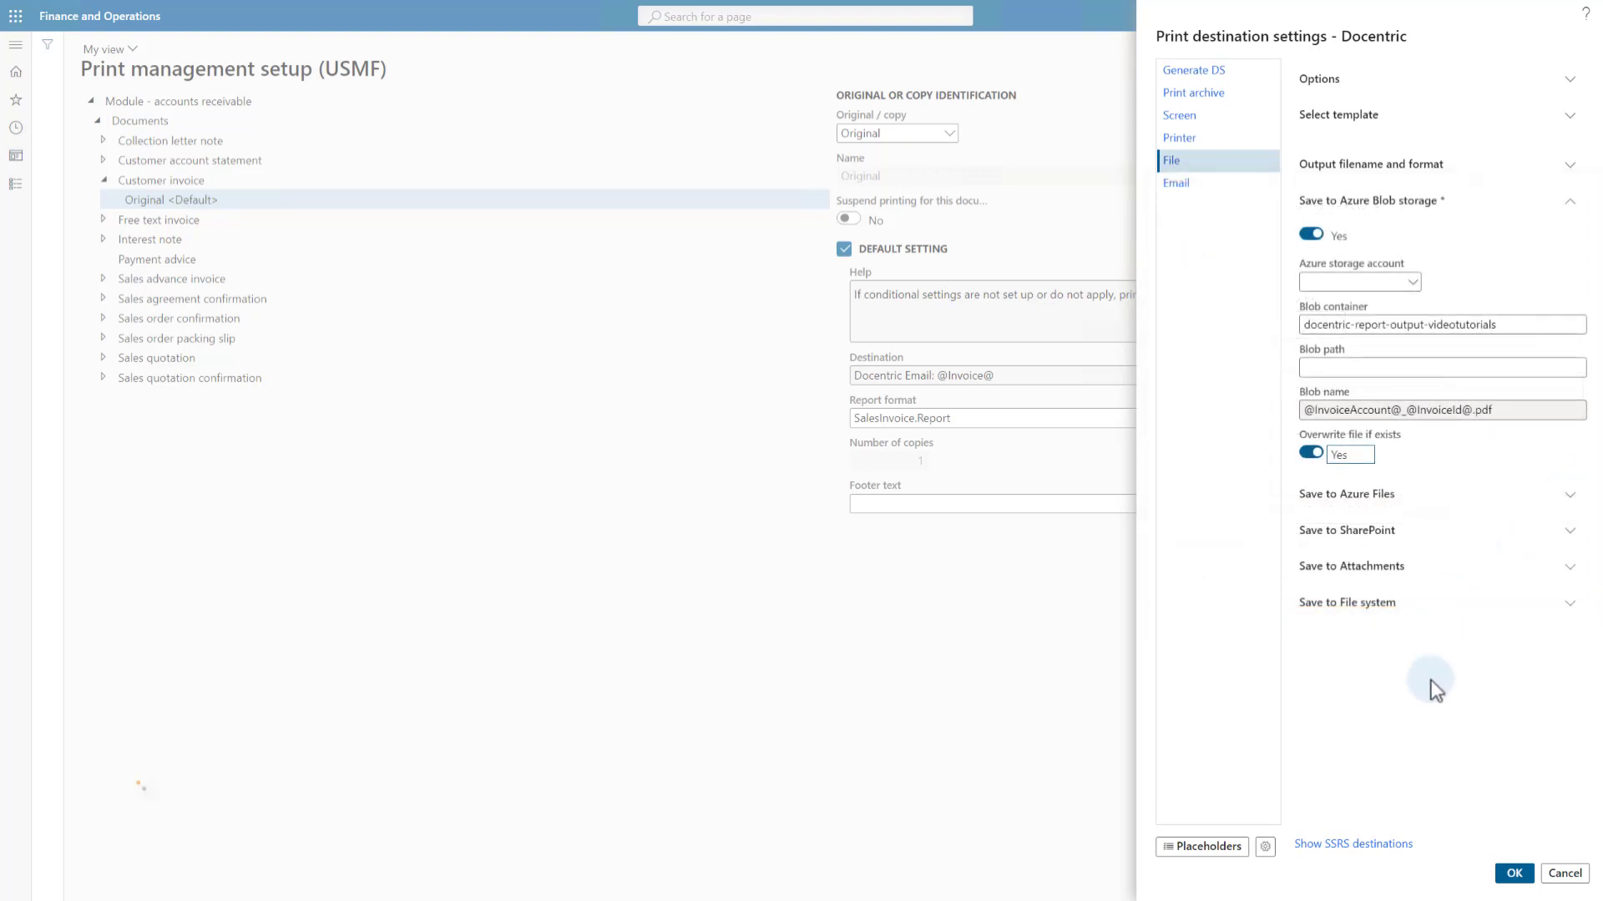
left_click(1512, 875)
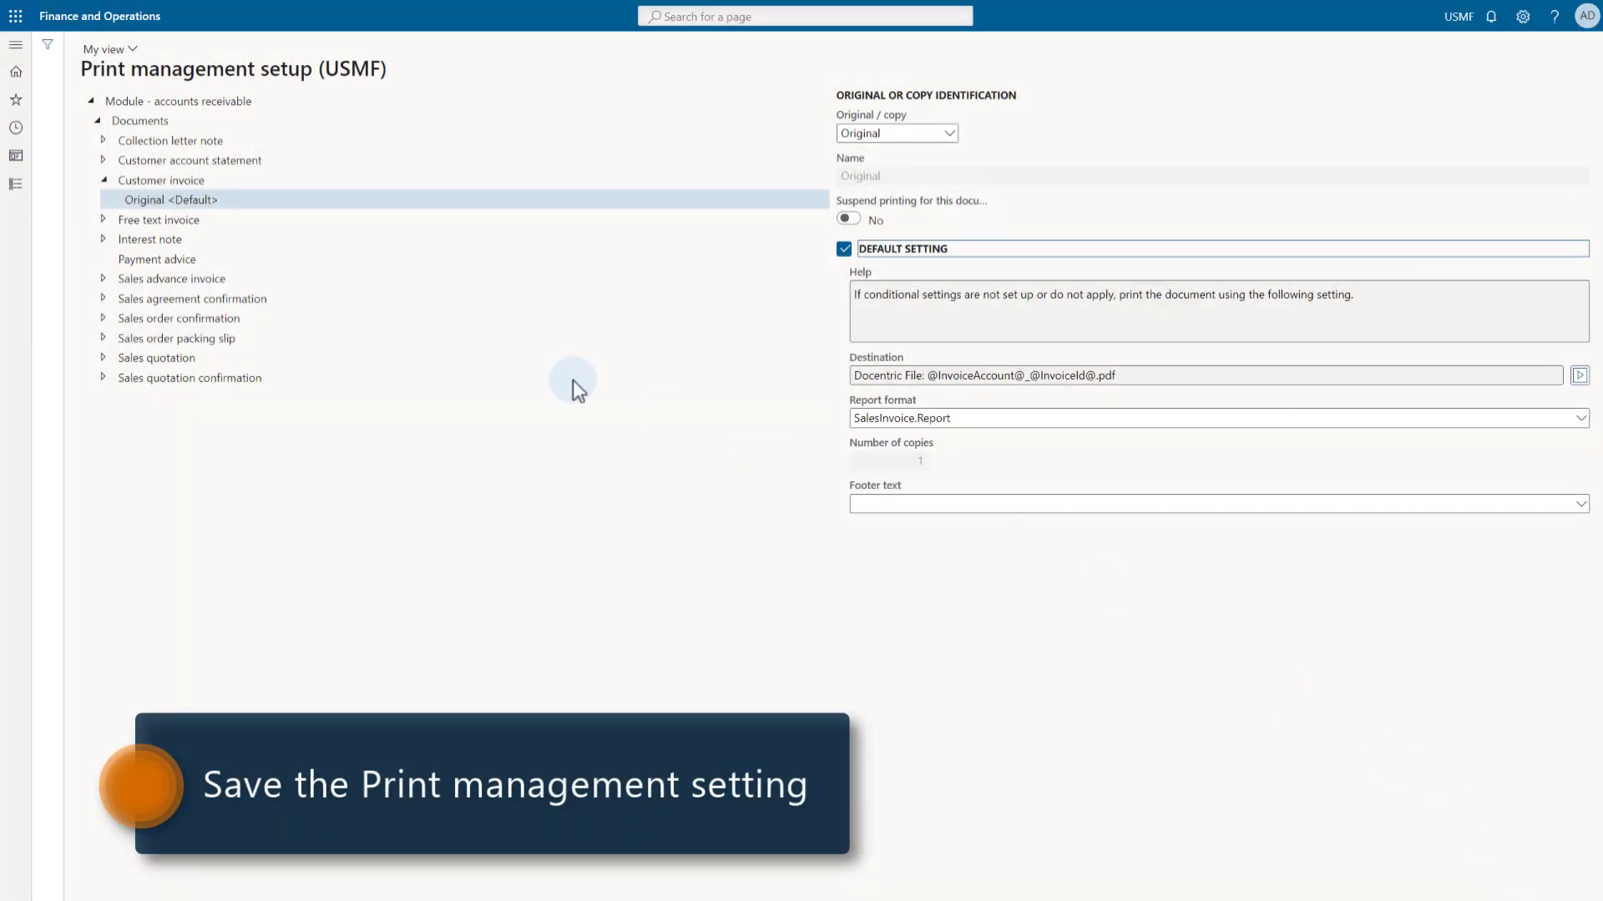
left_click(192, 182)
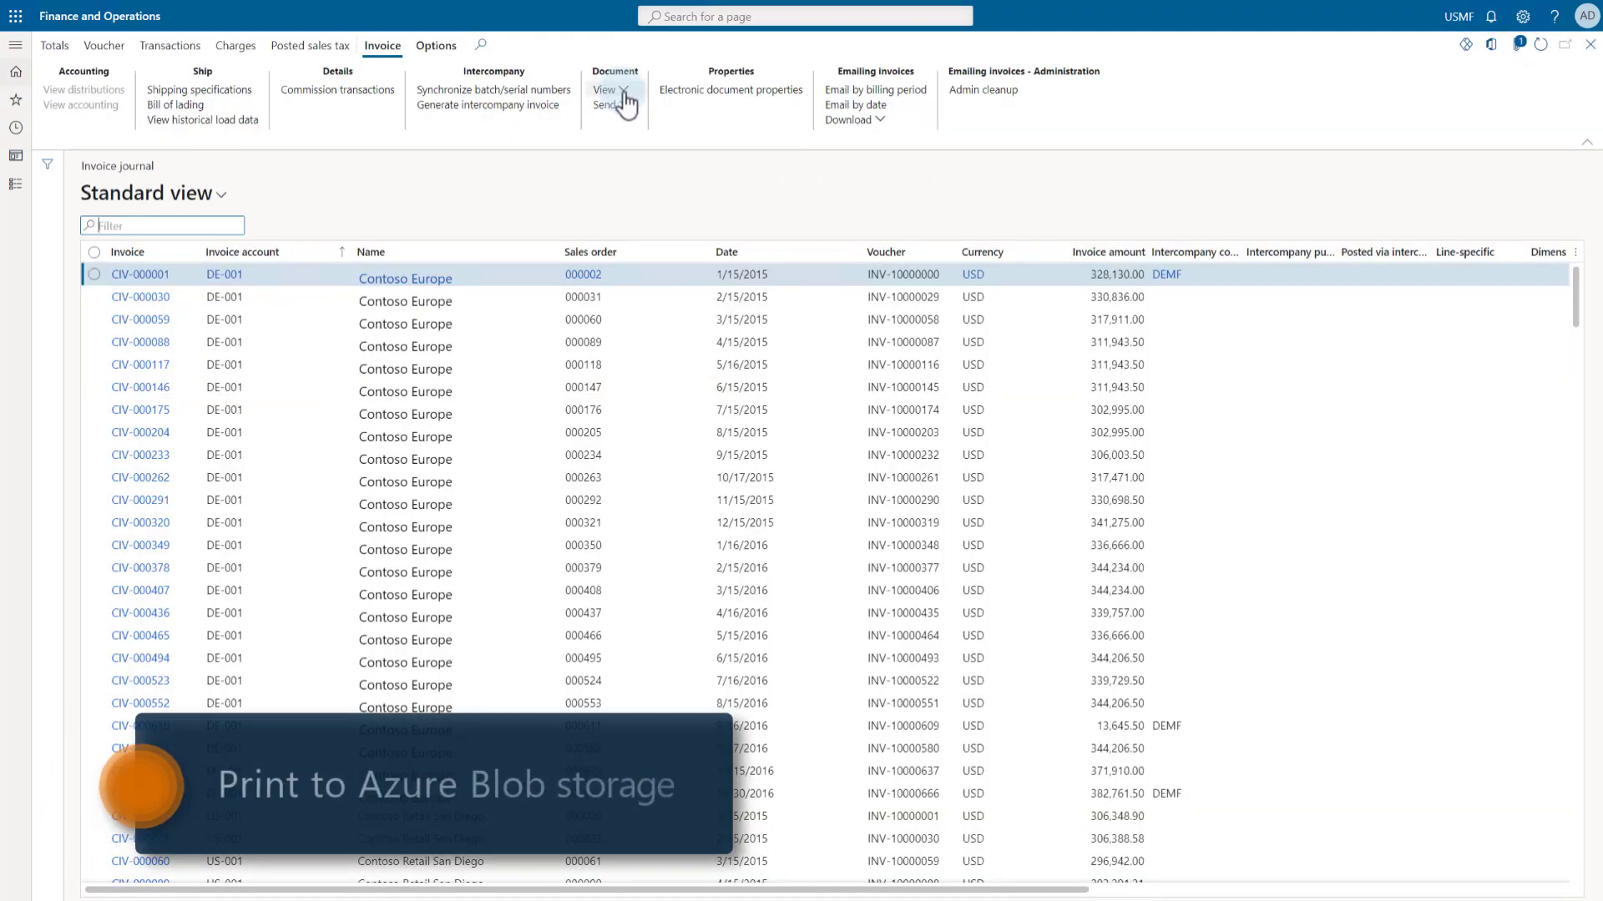
Step: Print the first invoice in the invoice journal using print management
left_click(623, 92)
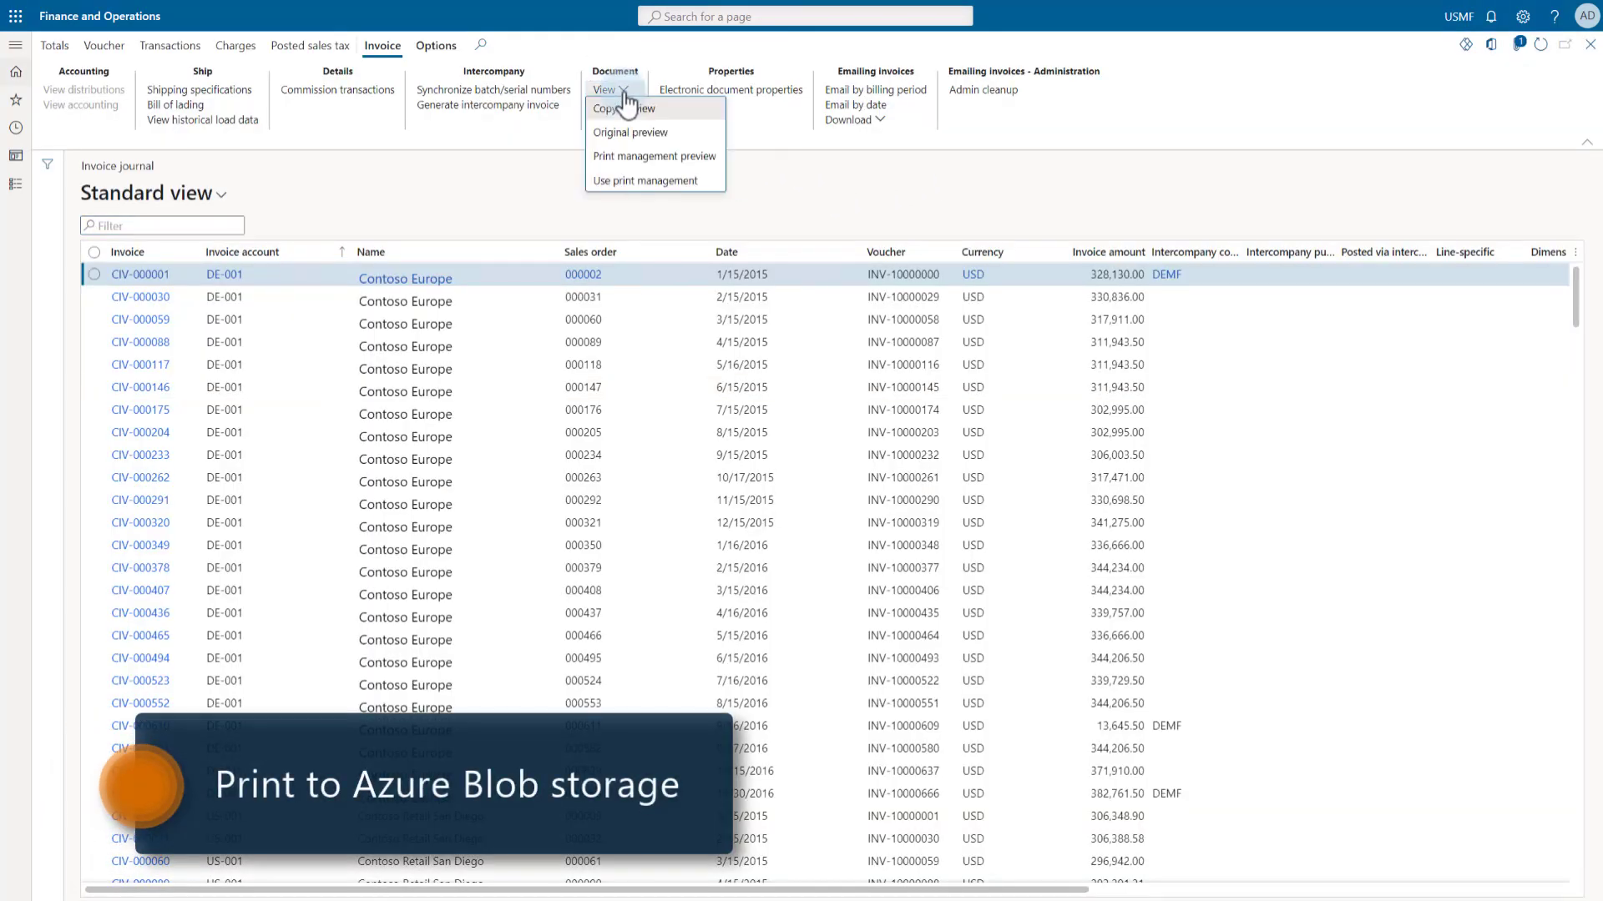
left_click(619, 181)
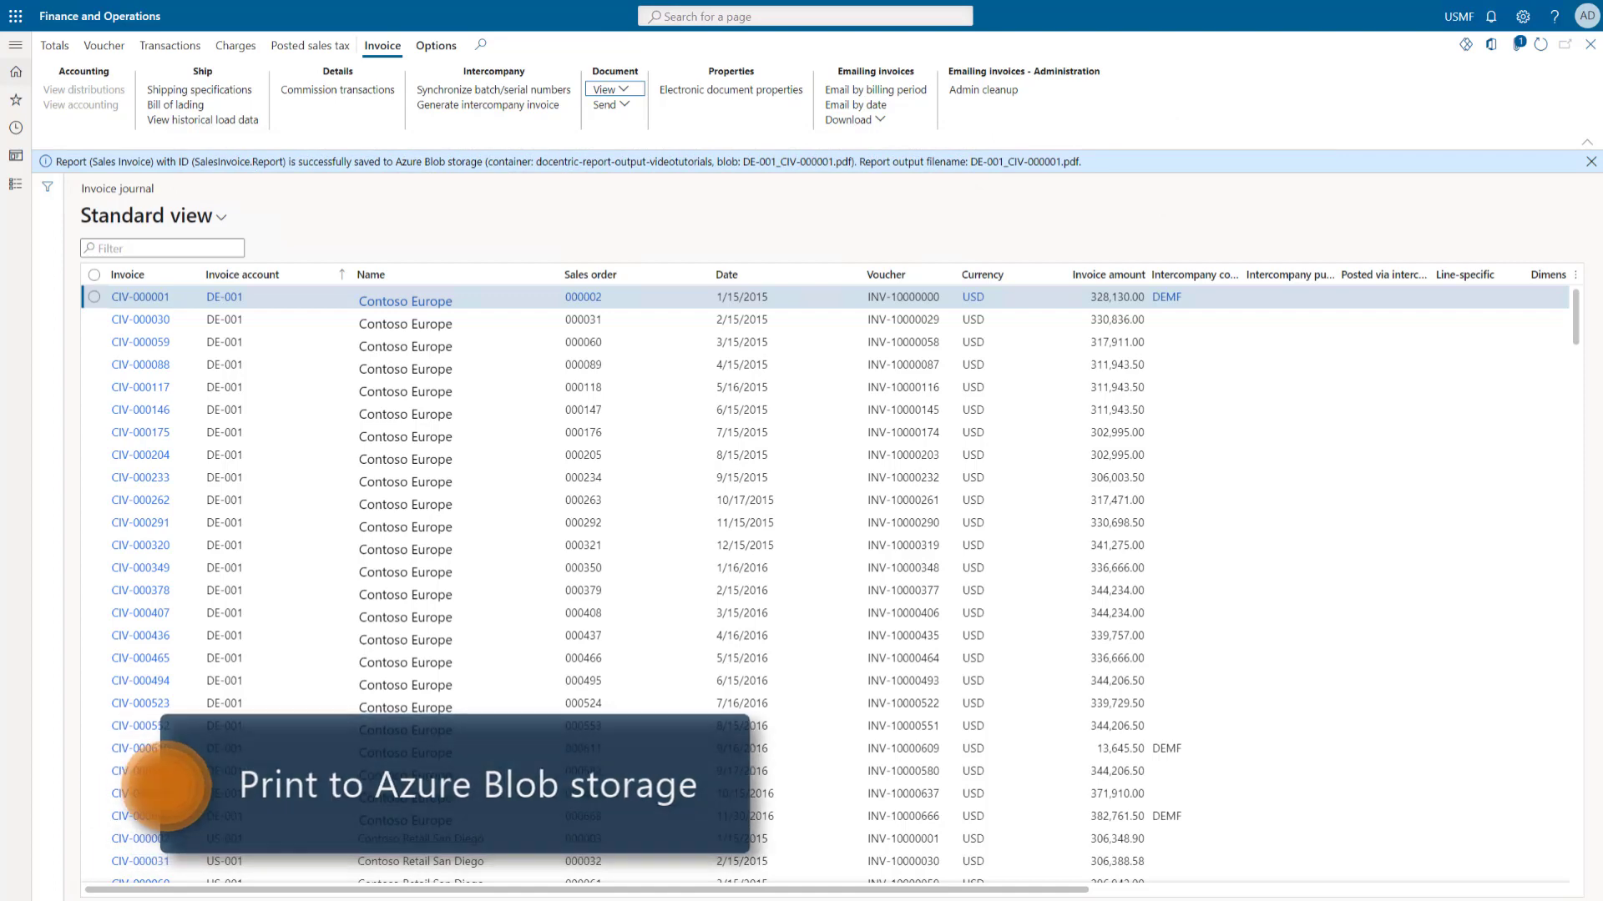
Step: Switch to Microsoft Azure Storage Explorer and open the docentric-report-output-videotutorials container of the local emulator account
key("alt+Tab")
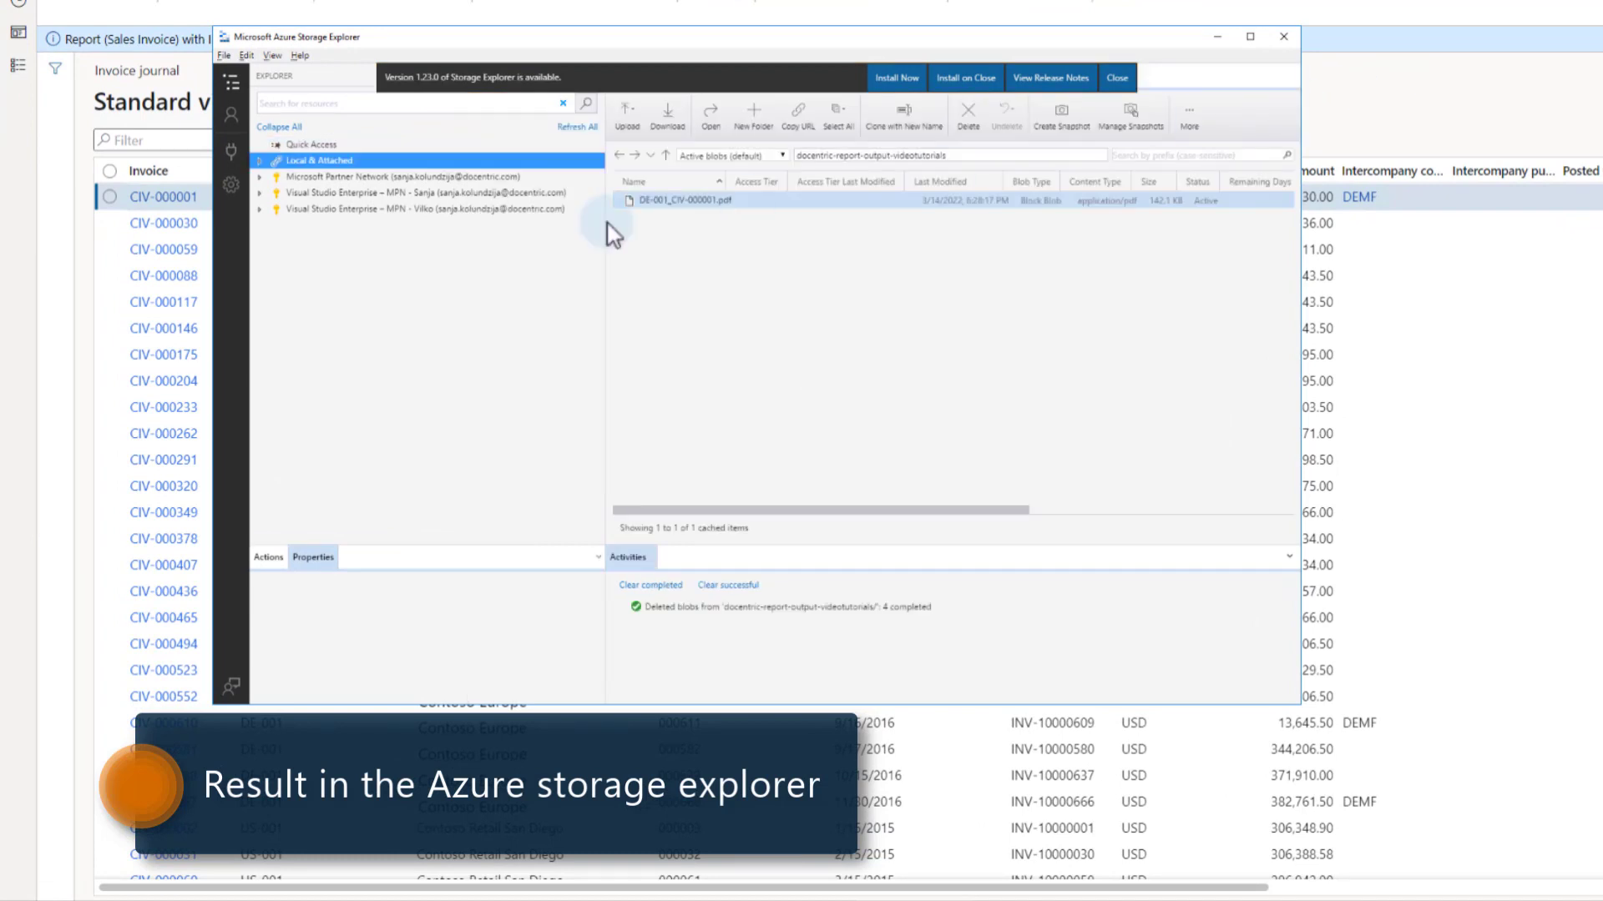
left_click(265, 160)
left_click(277, 177)
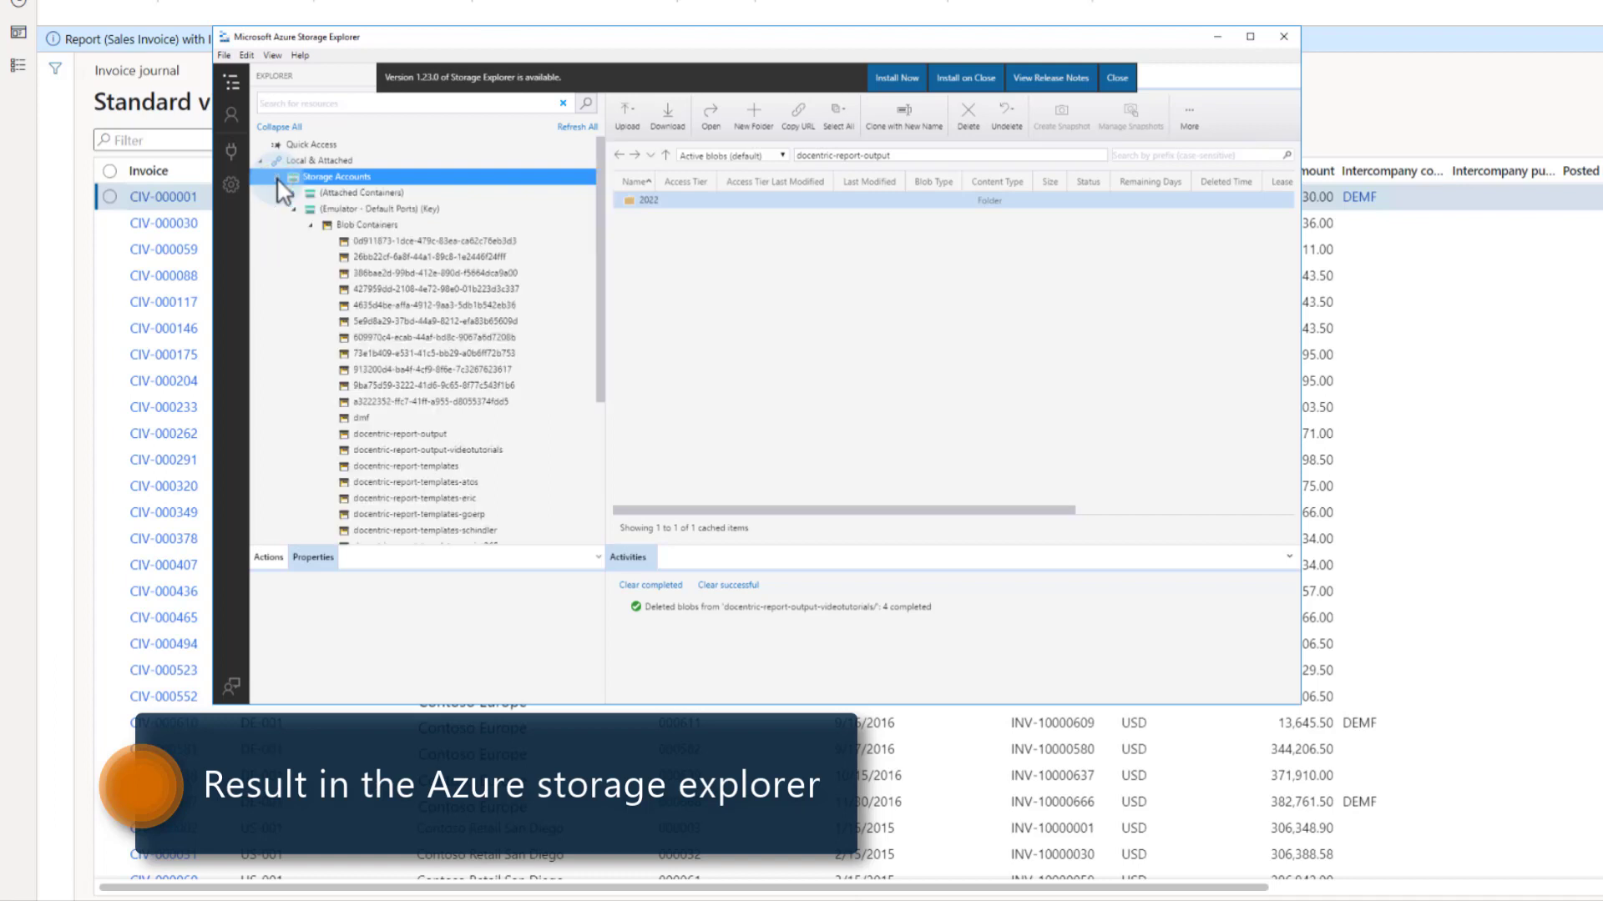
left_click(373, 225)
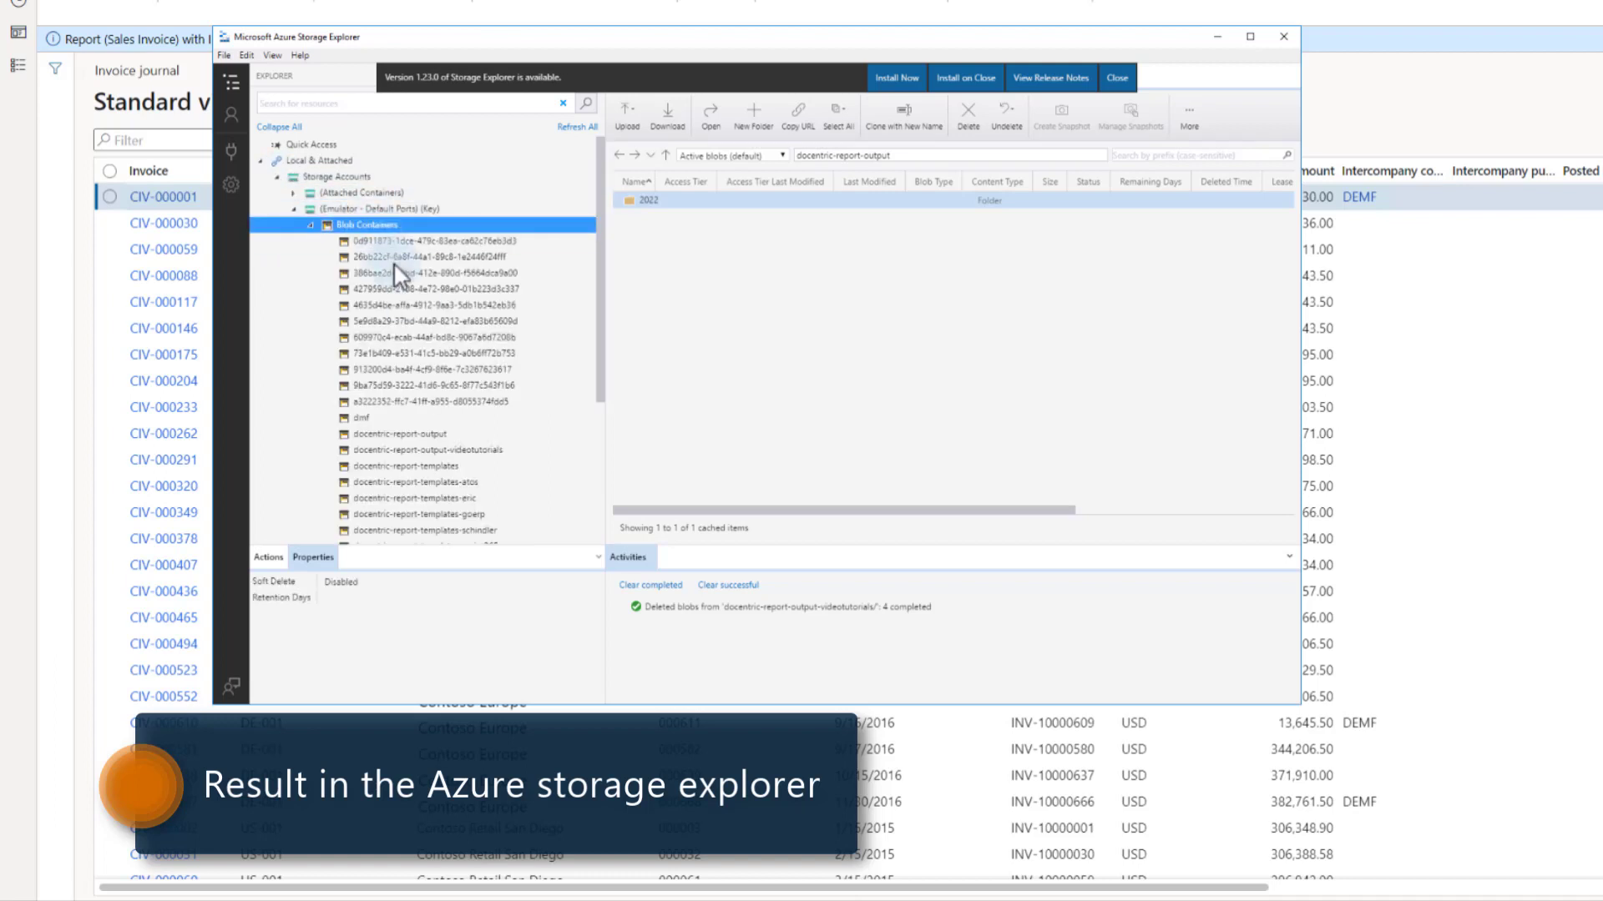
left_click(437, 449)
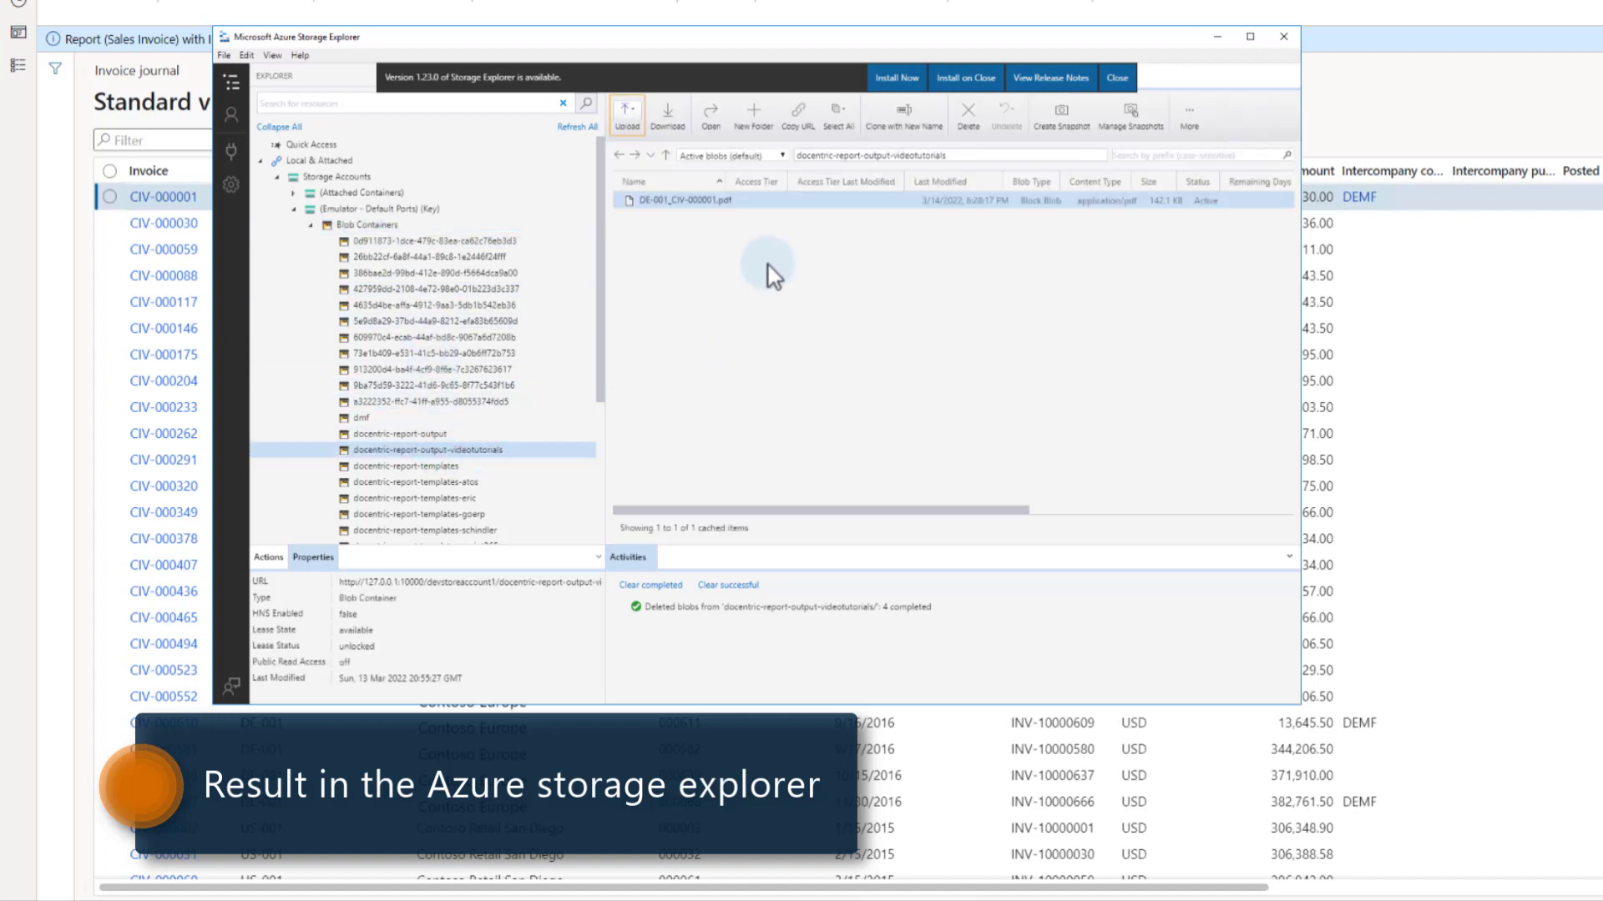
Step: Open the saved invoice PDF from the container to check its content, and close it
left_click(744, 202)
left_click(786, 200)
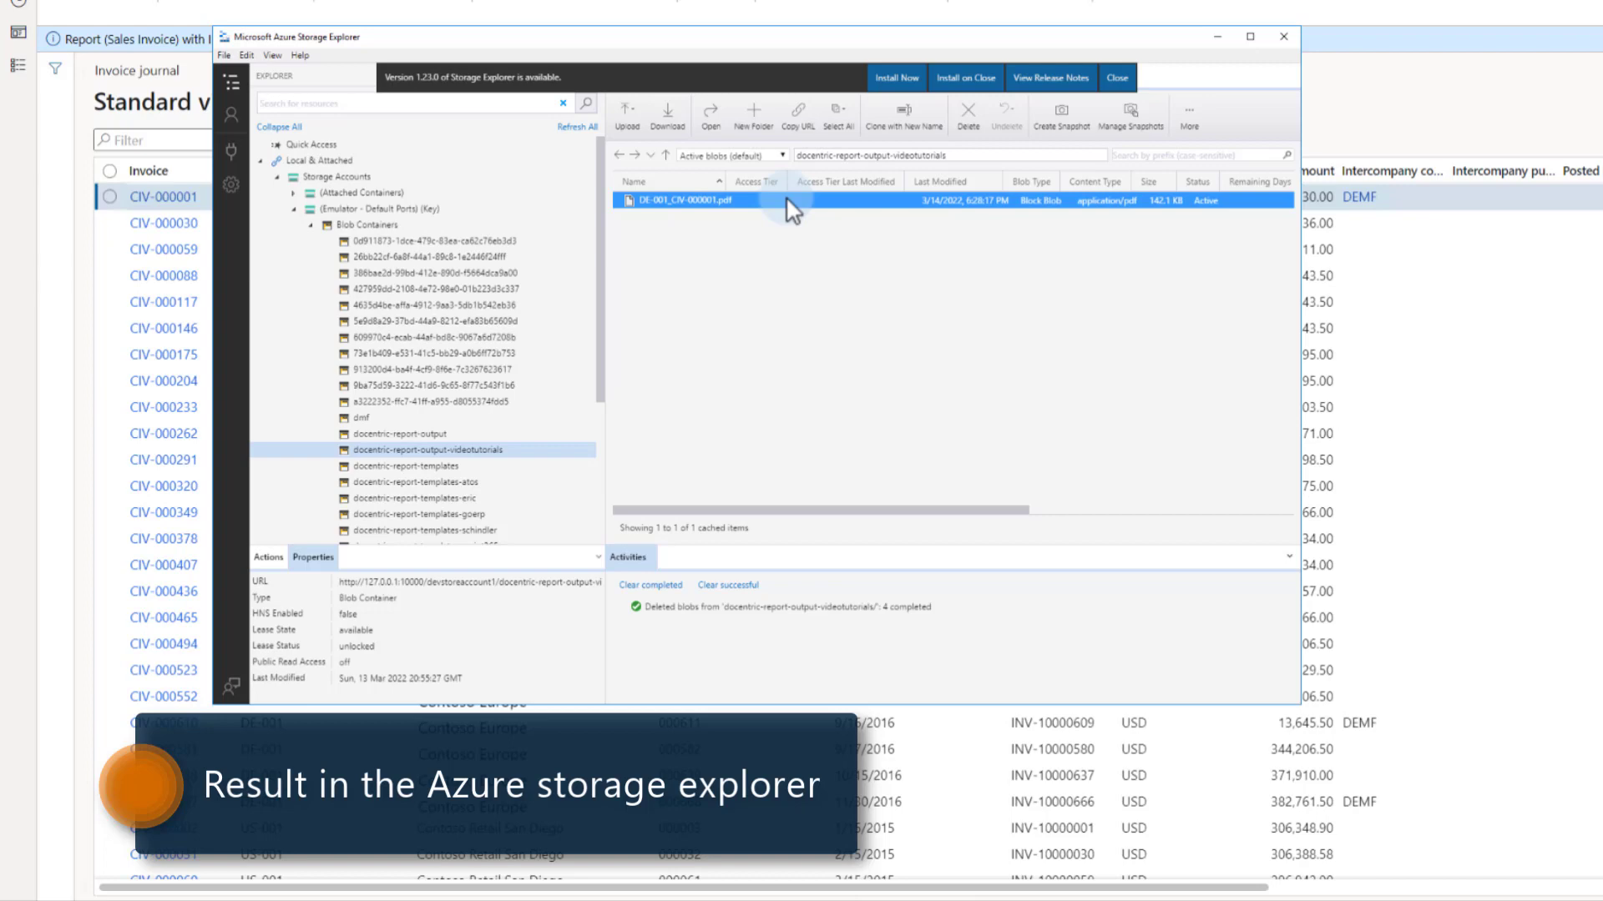
double_click(784, 200)
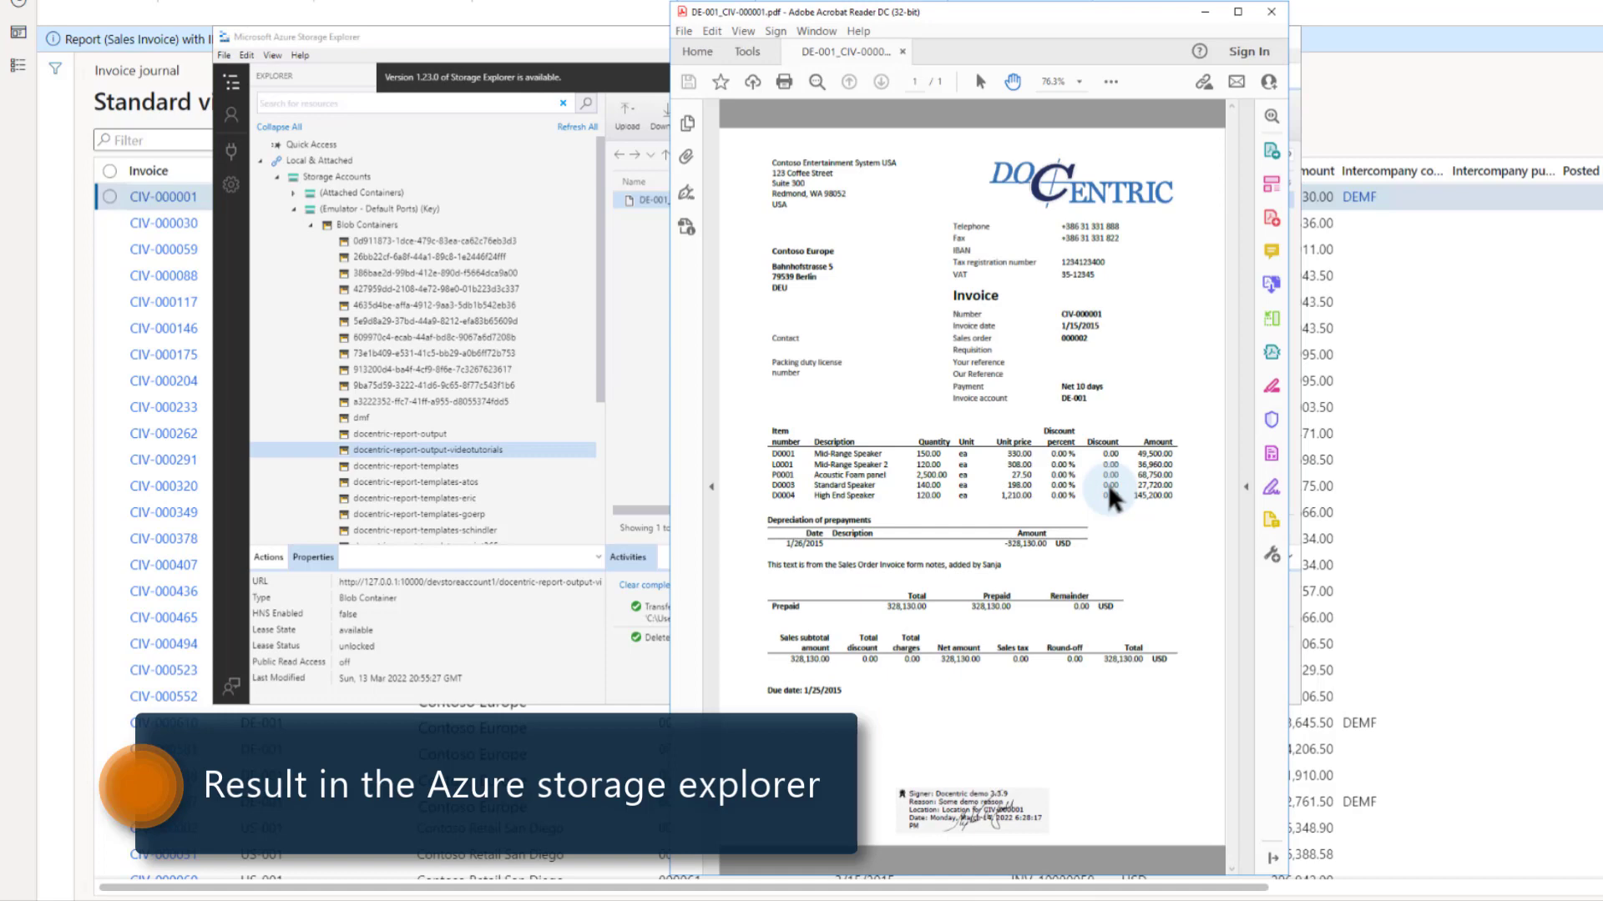
left_click(1273, 17)
Step: Browse the docentric-report-output container down to folder 2022/01, and collapse the local storage accounts
left_click(367, 434)
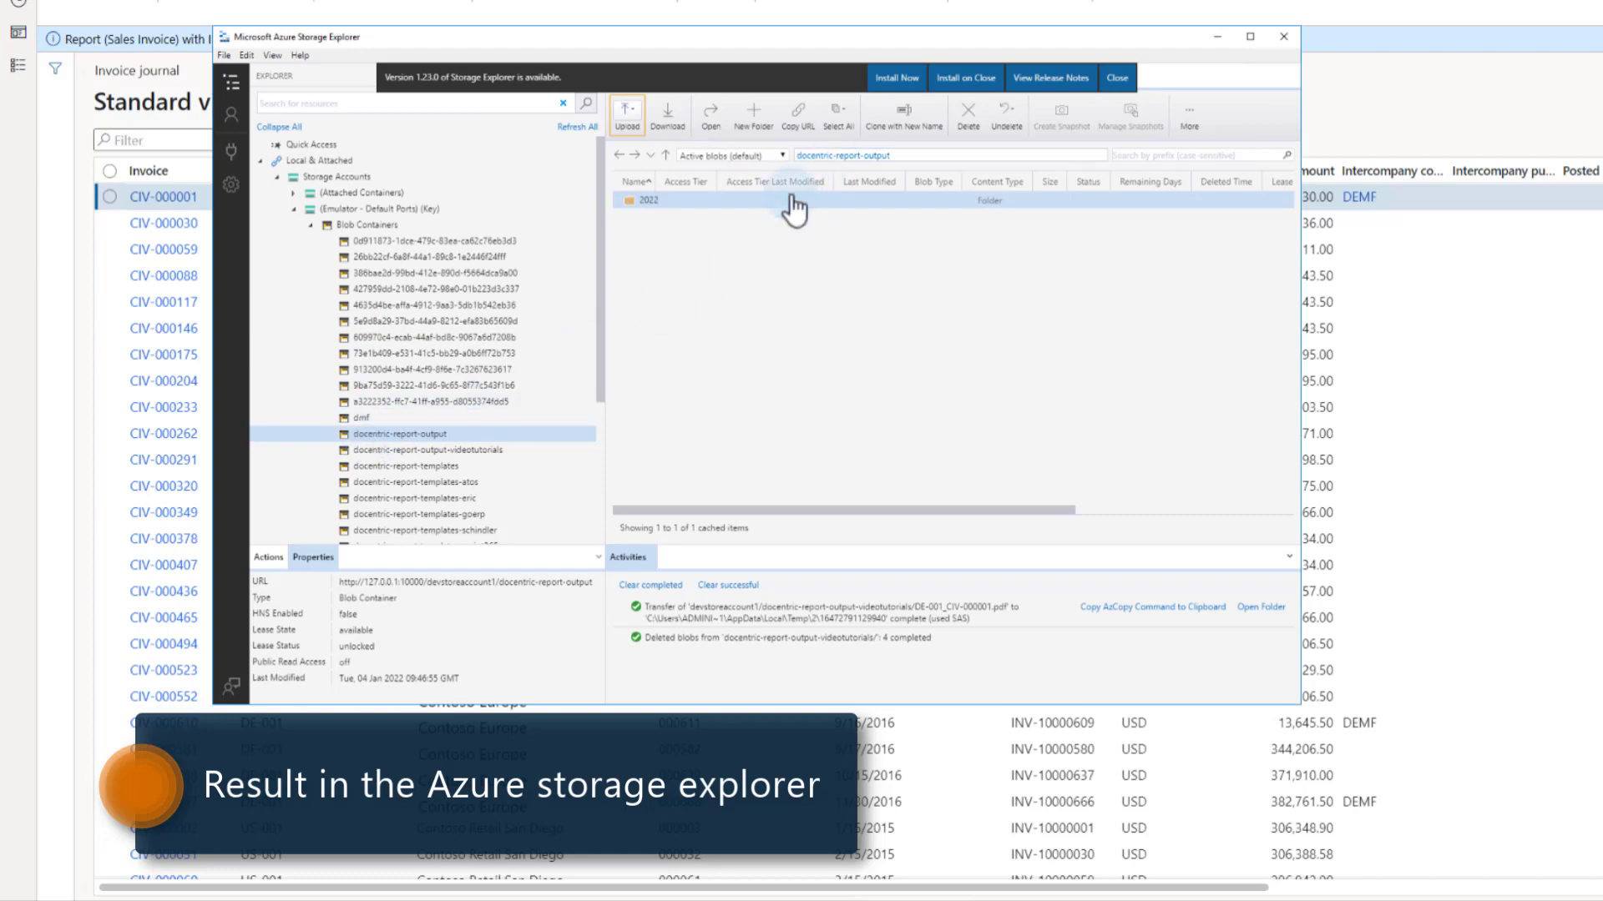
double_click(747, 202)
double_click(747, 202)
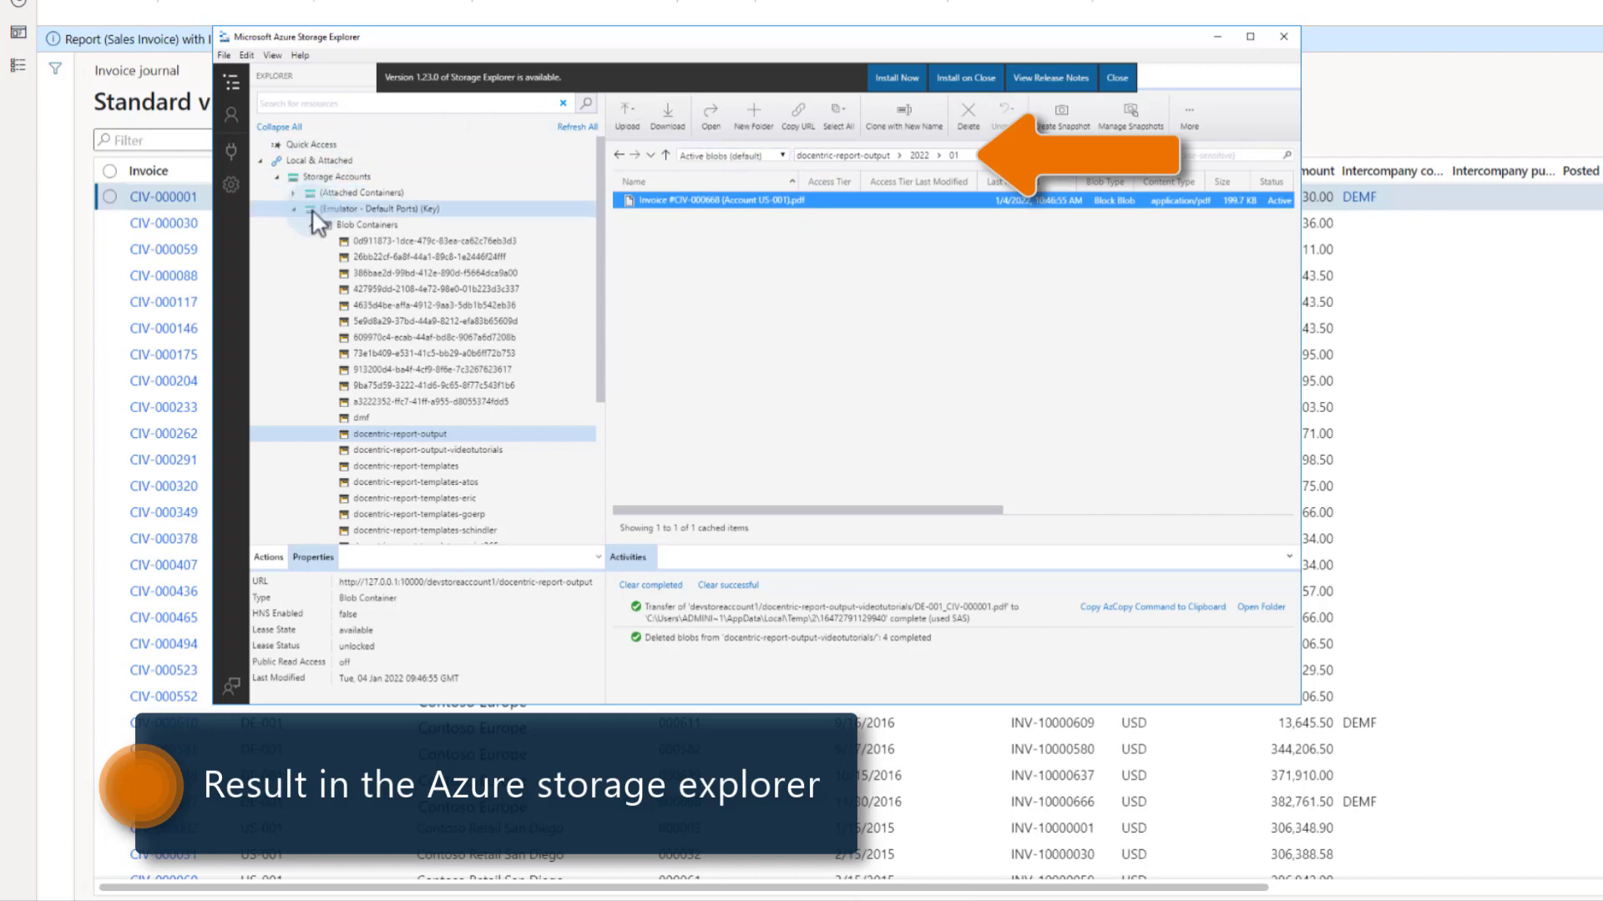
left_click(279, 178)
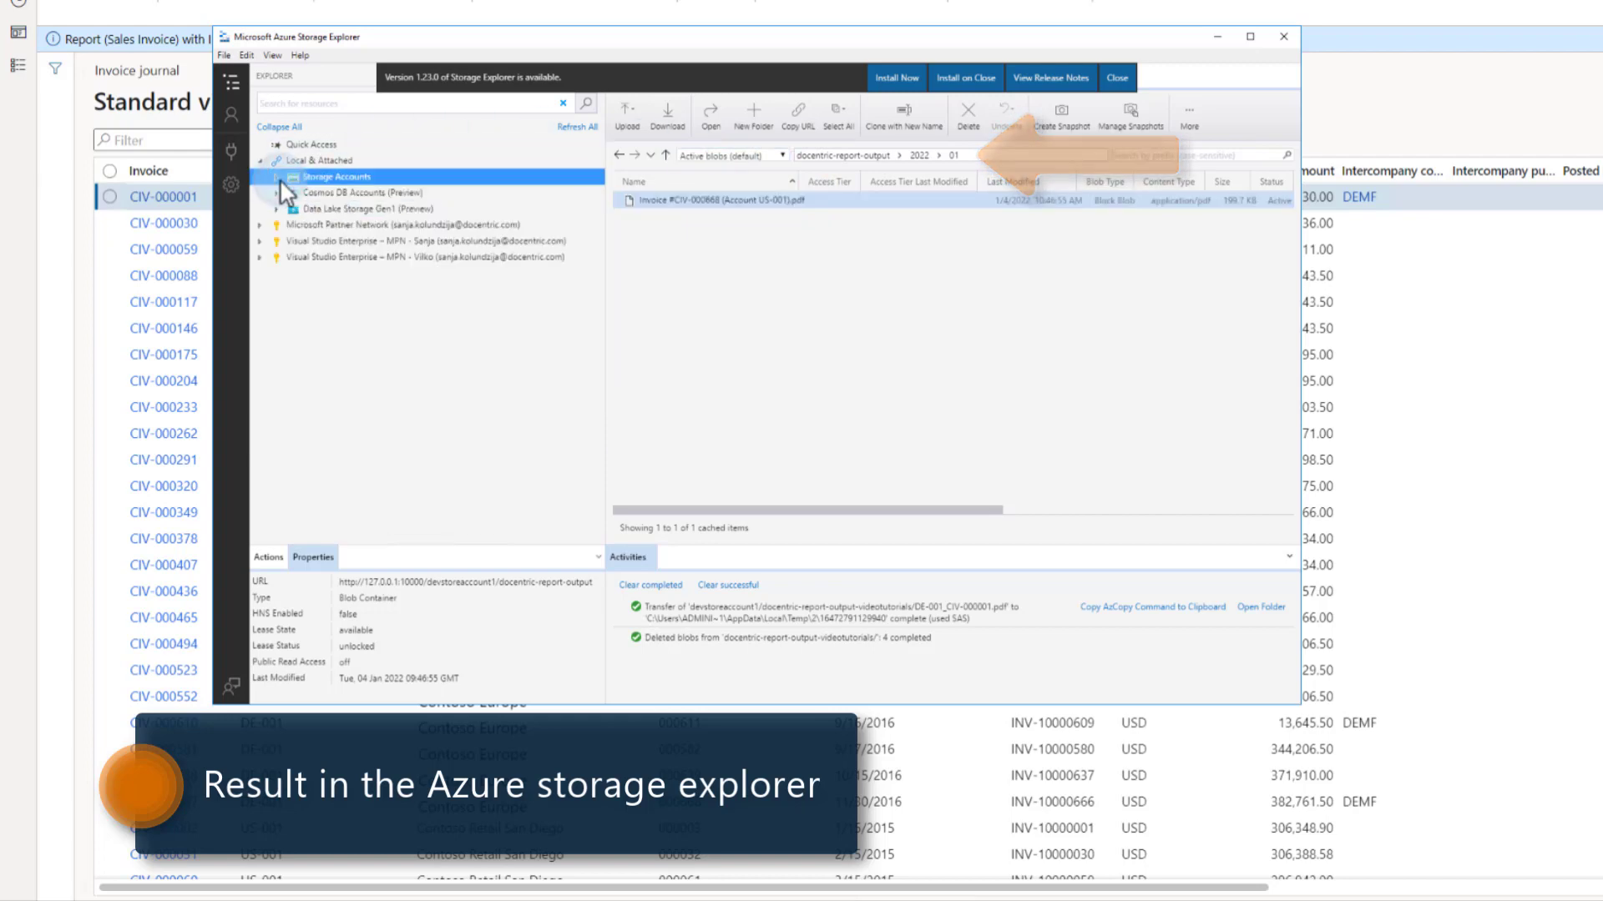
Step: Expand the first Visual Studio Enterprise subscription's docentricstorage and docentricvideotutorials accounts, and examine the blob containers under docentricstorage
left_click(260, 241)
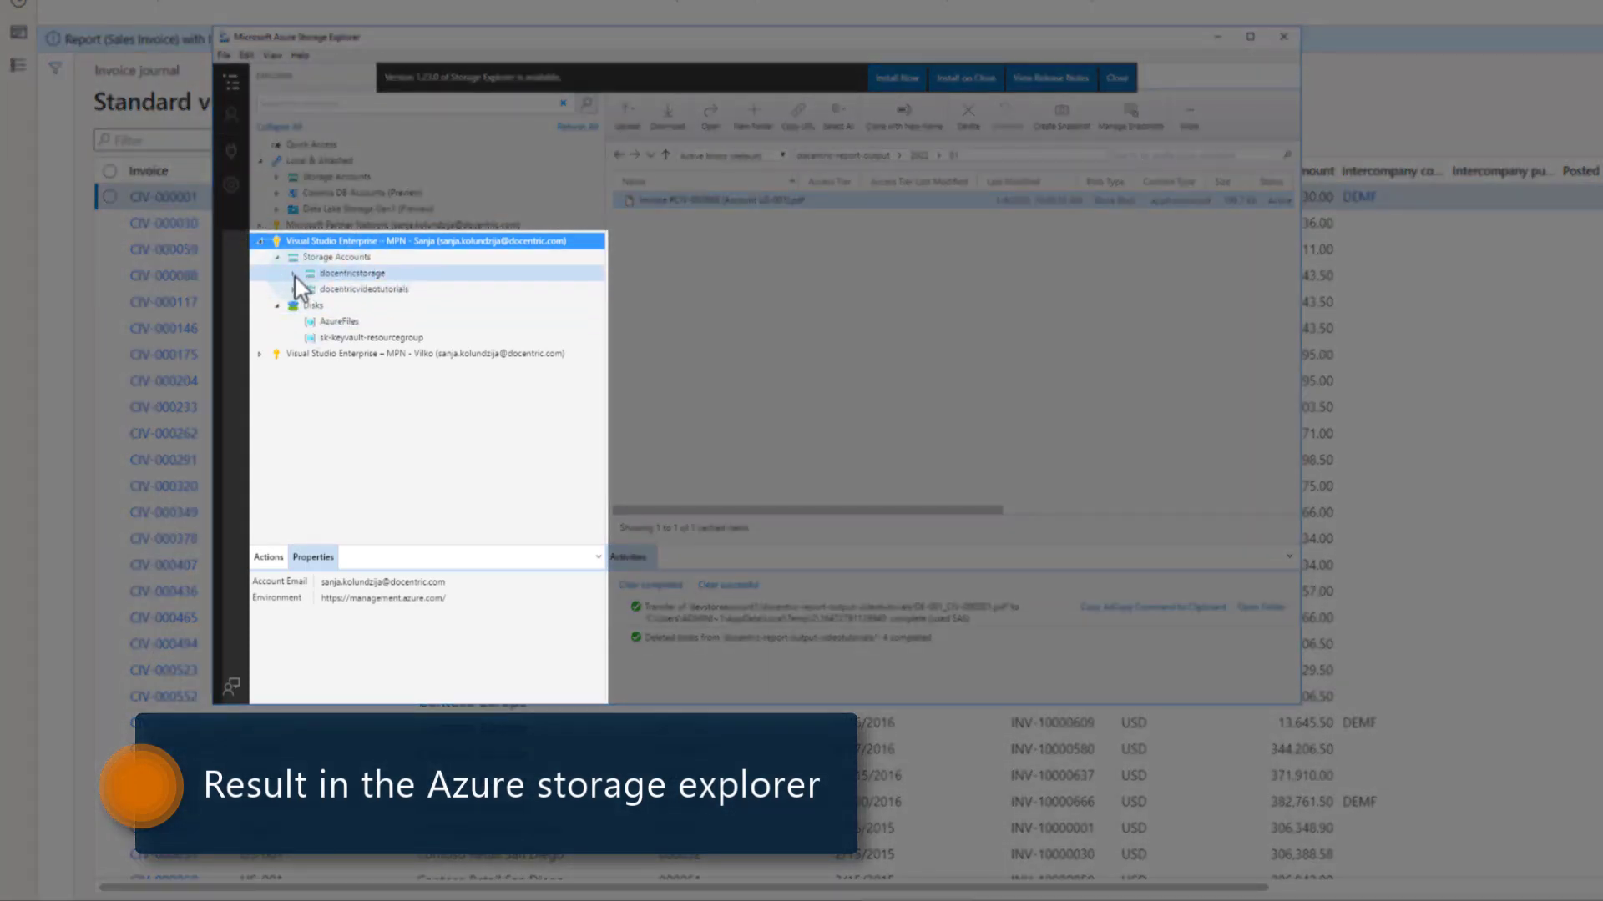
left_click(293, 274)
left_click(289, 354)
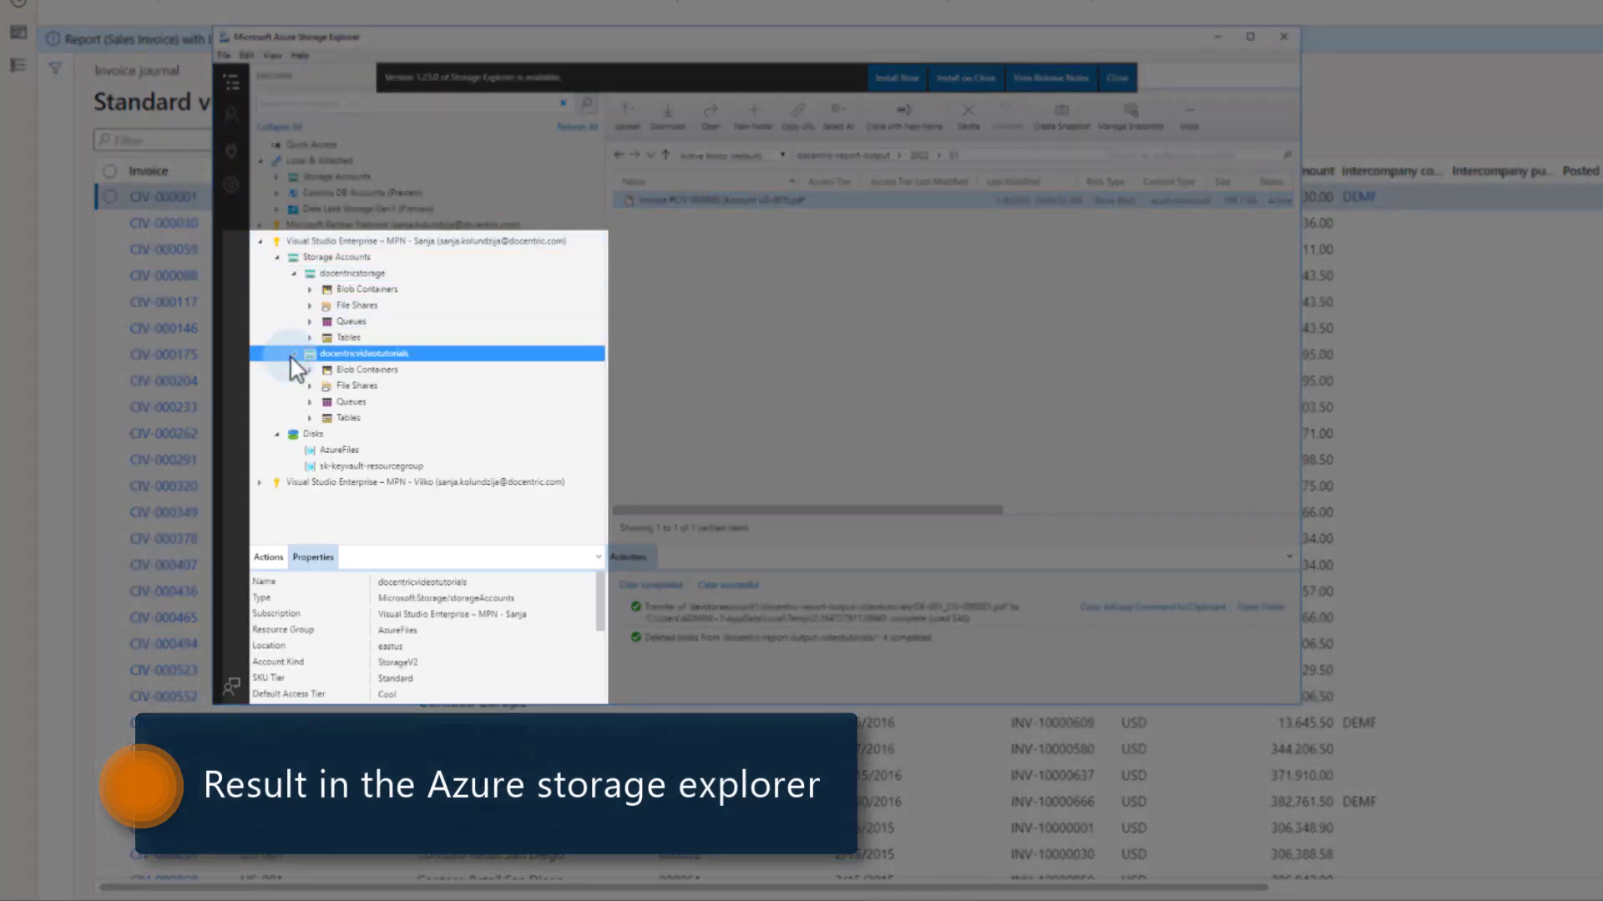
left_click(309, 288)
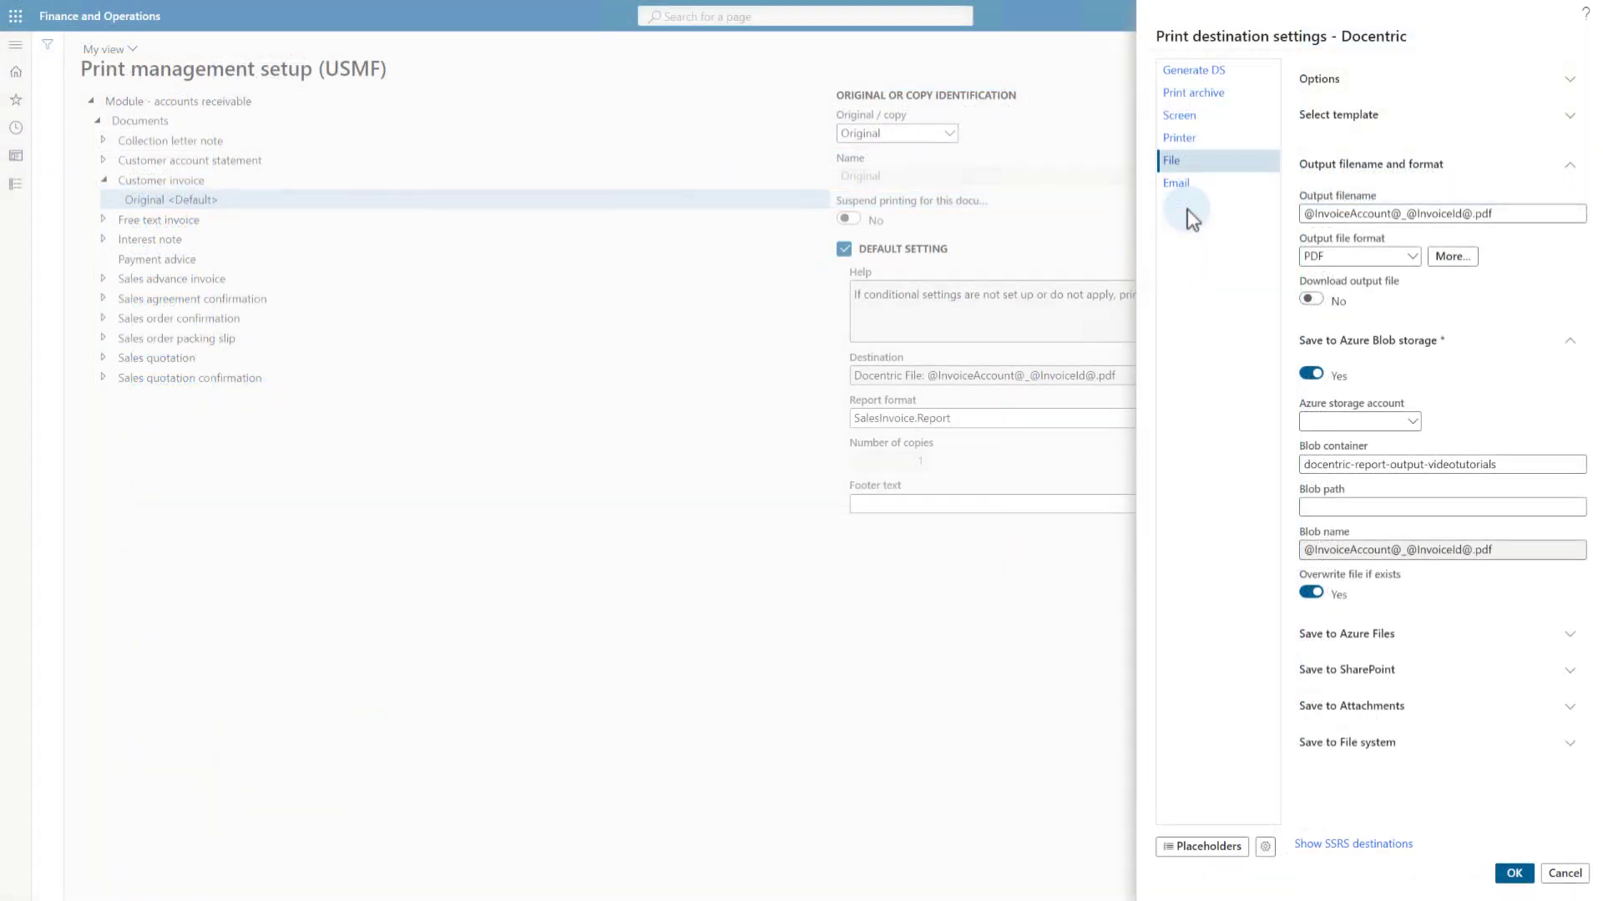
Step: In Finance and Operations, turn off saving to Azure Blob storage for the customer invoice's File destination
left_click(1335, 342)
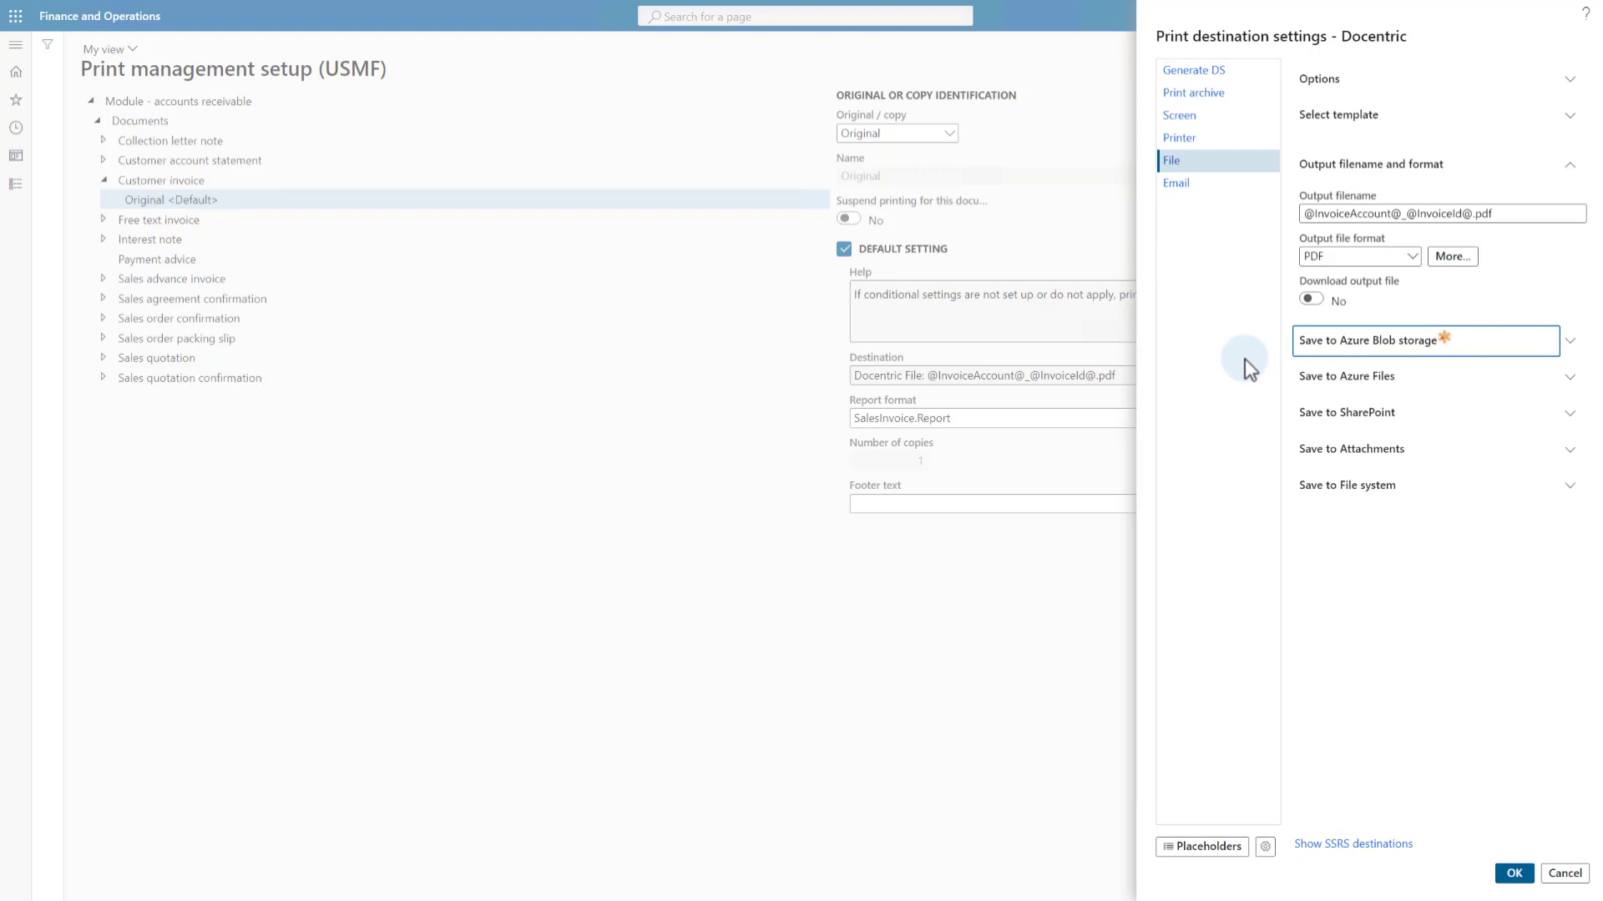
left_click(1327, 350)
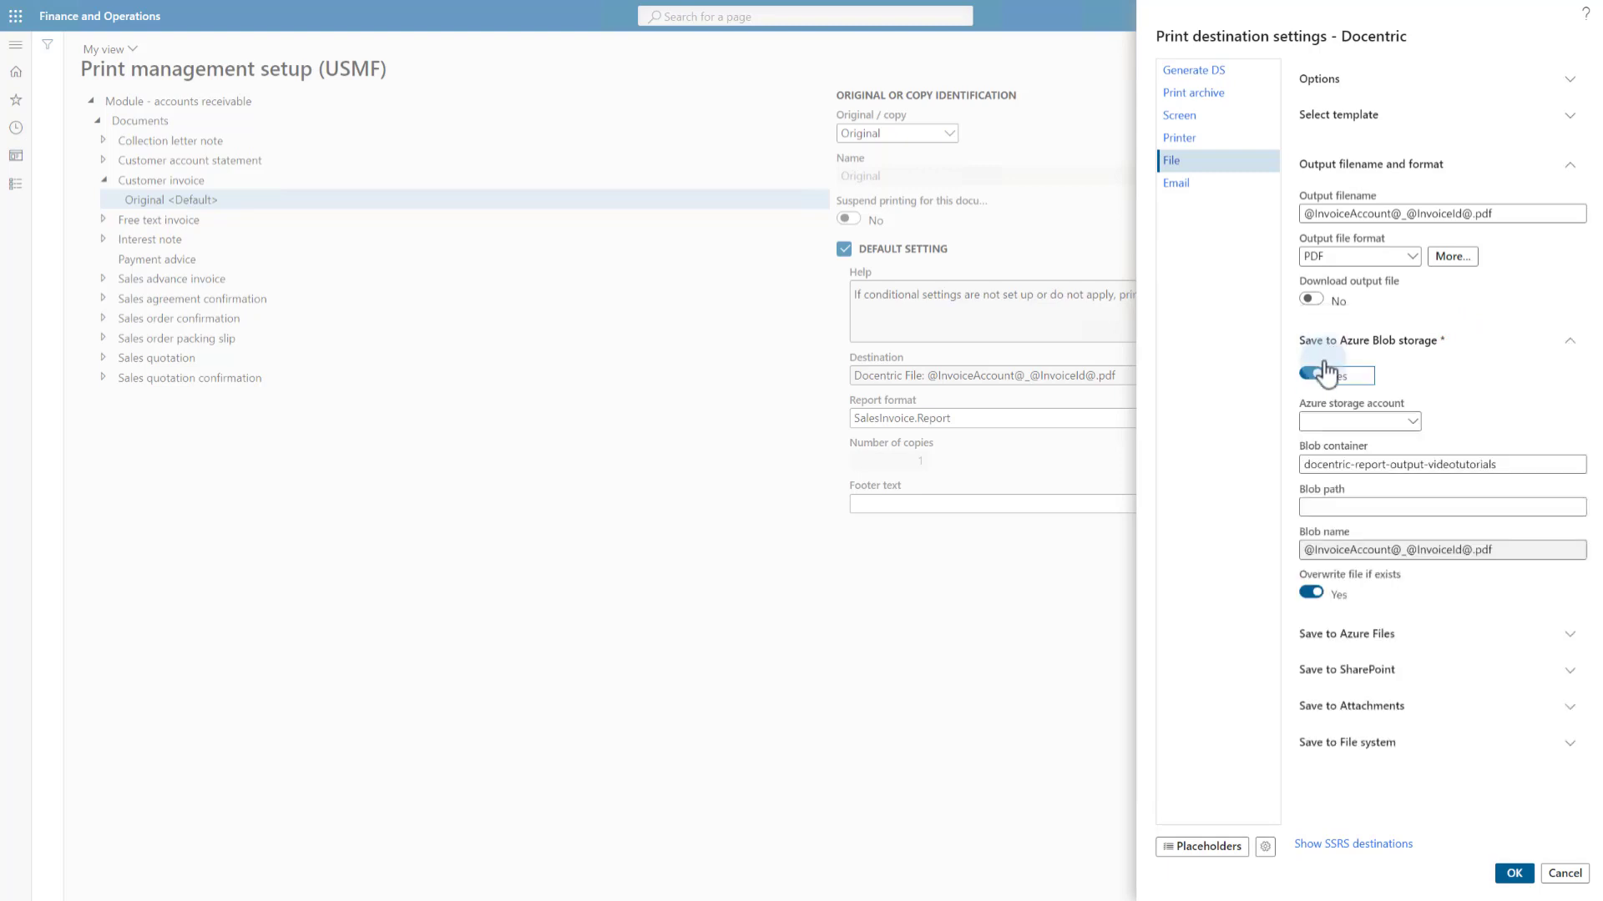
left_click(1311, 373)
left_click(1317, 349)
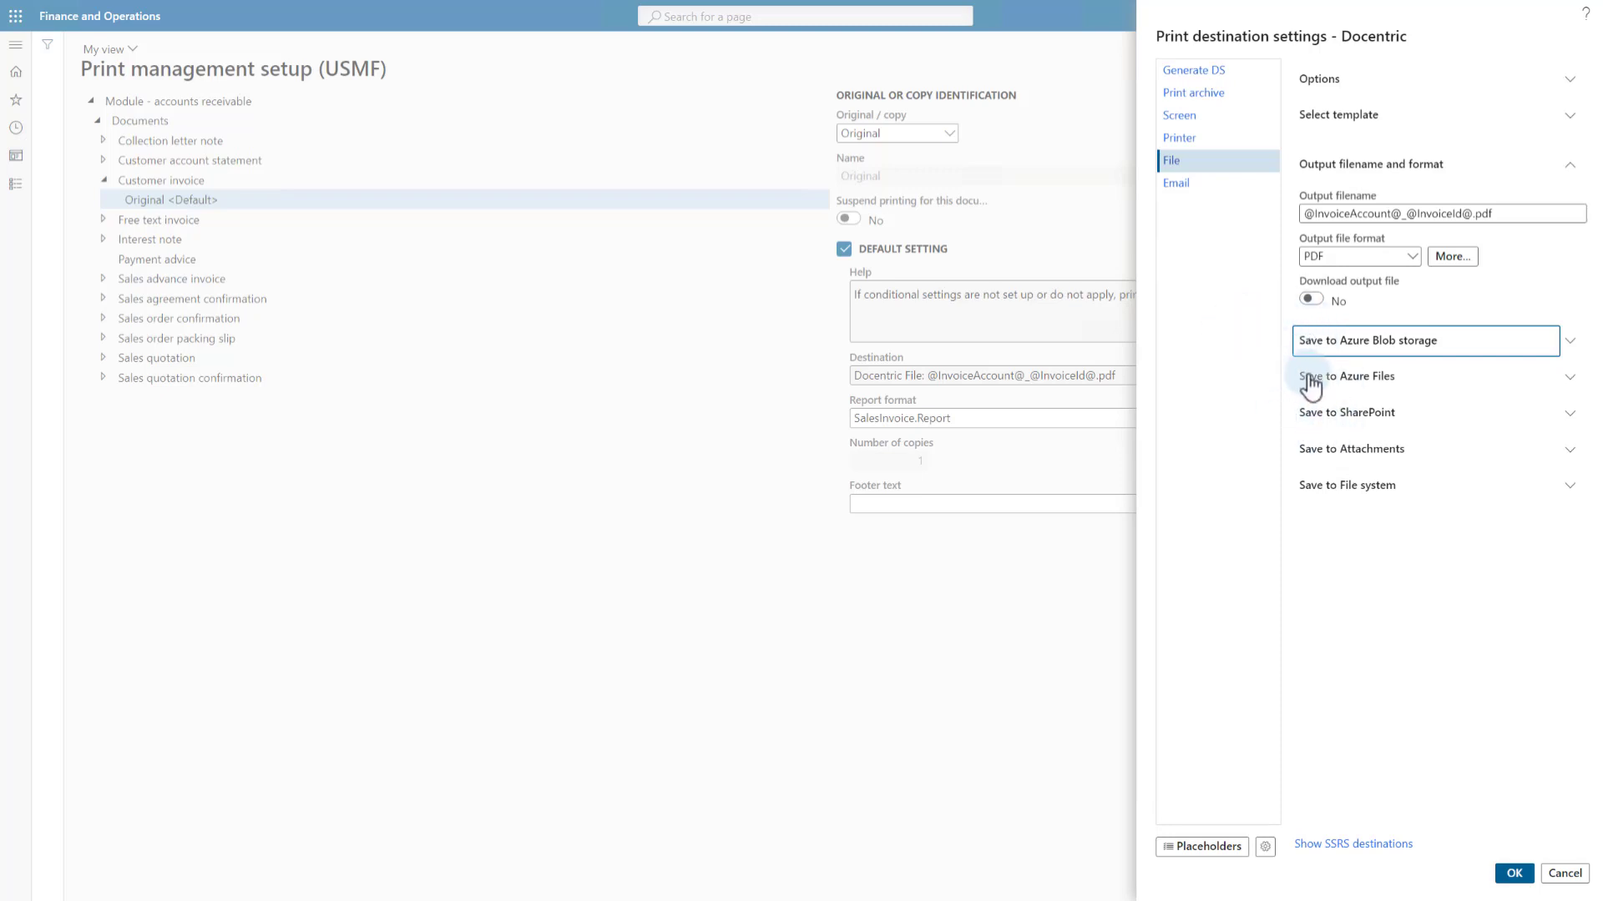
Step: Turn on saving to Azure Files and choose docentricstorage as the Azure storage account
left_click(1344, 377)
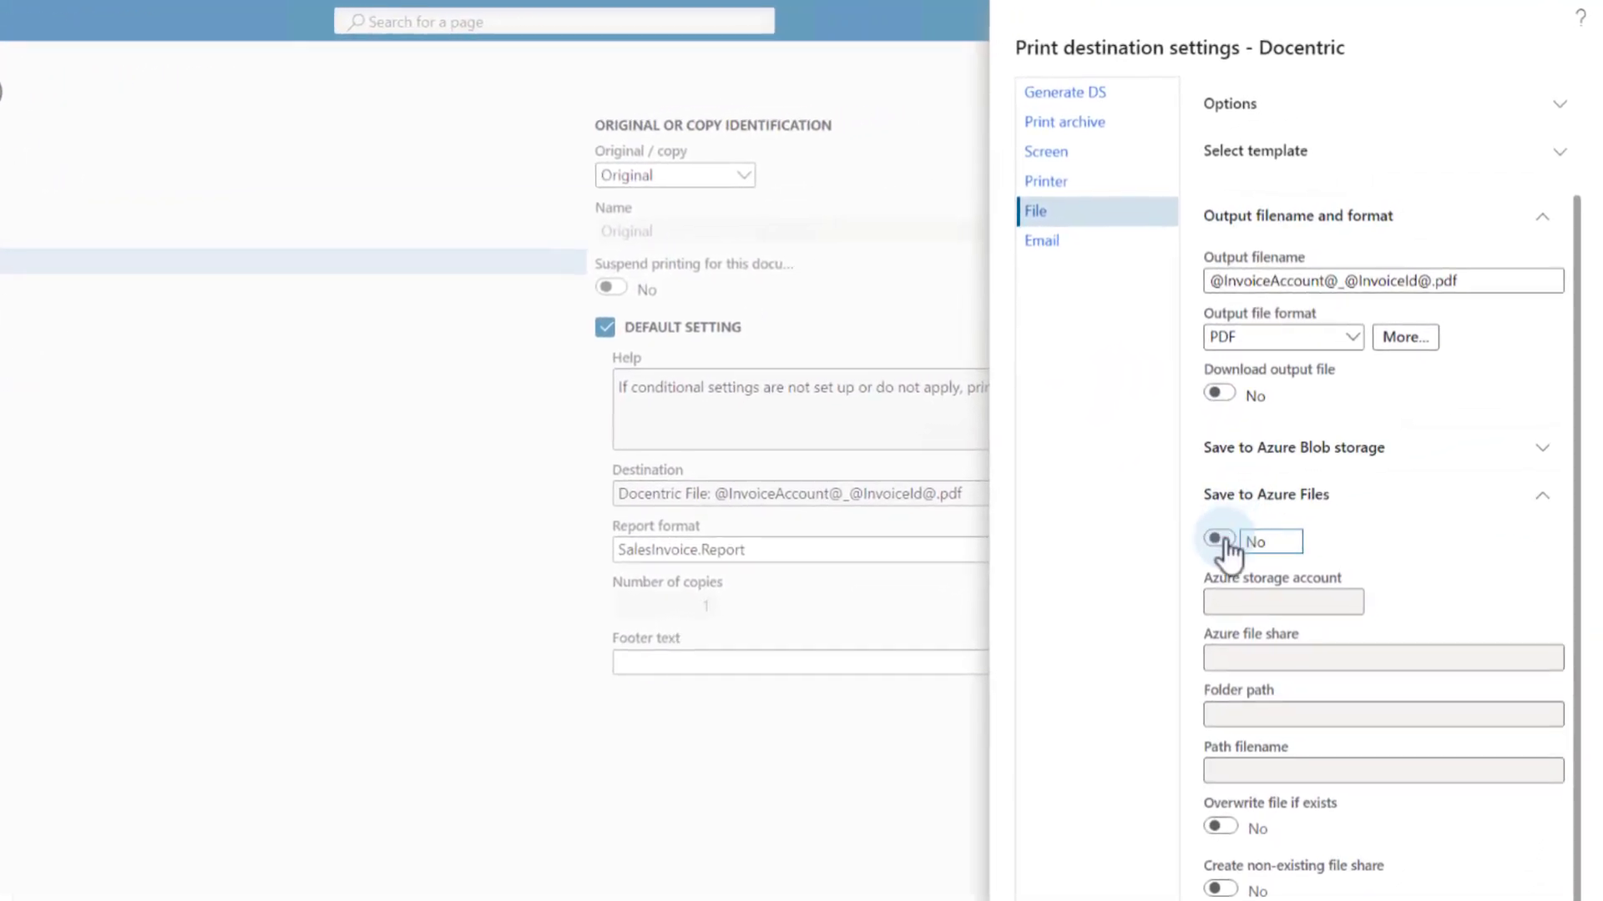
left_click(1221, 540)
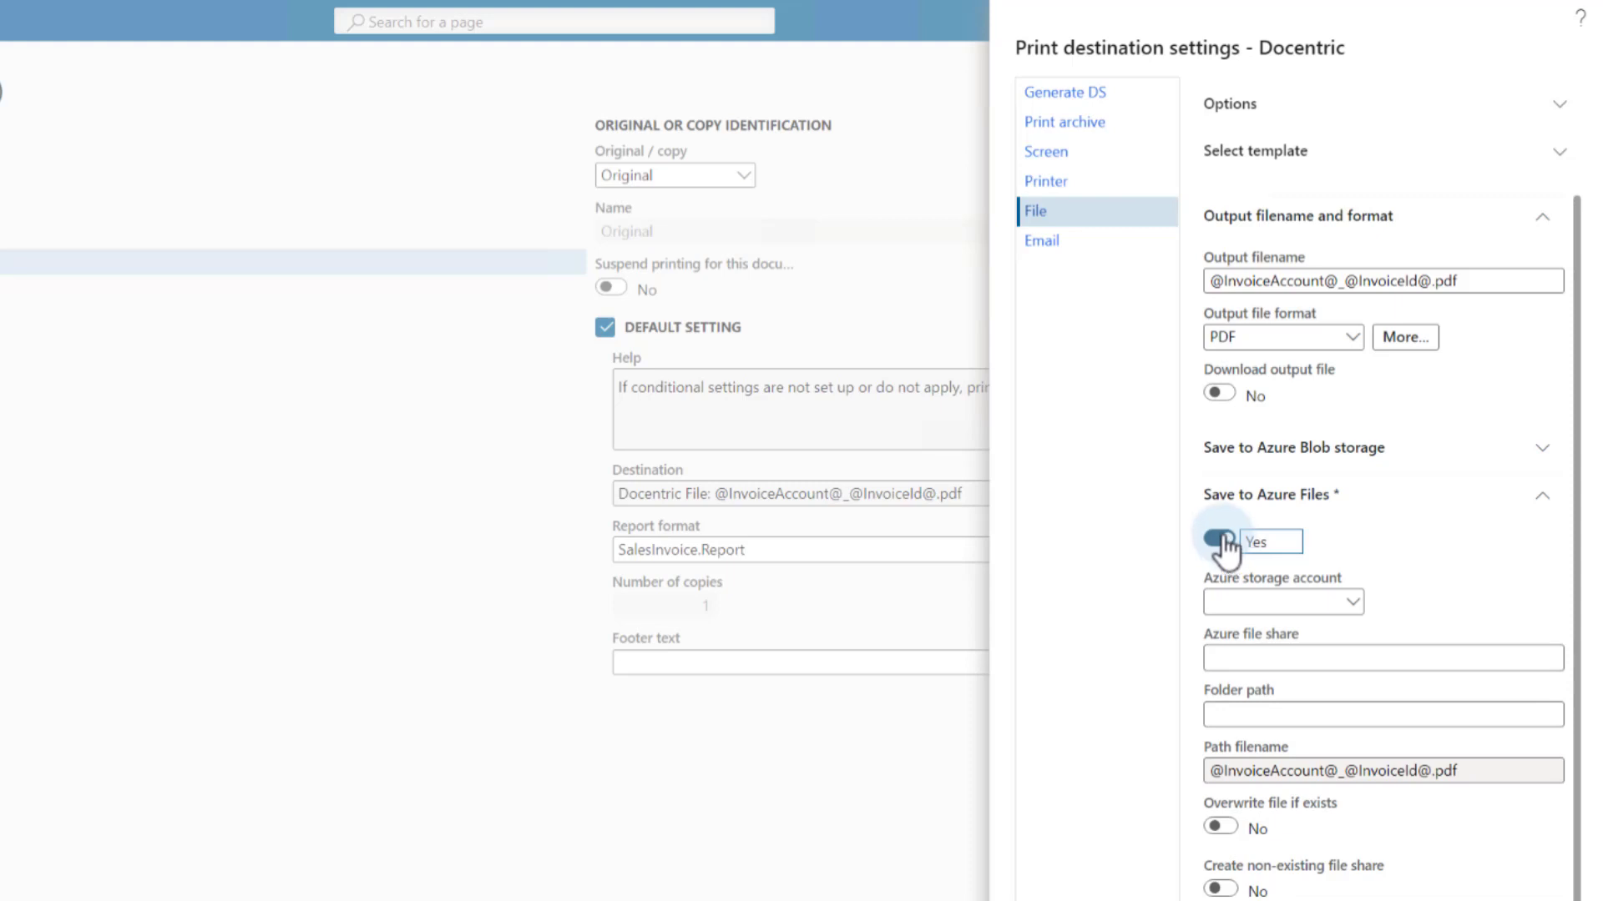
left_click(1353, 603)
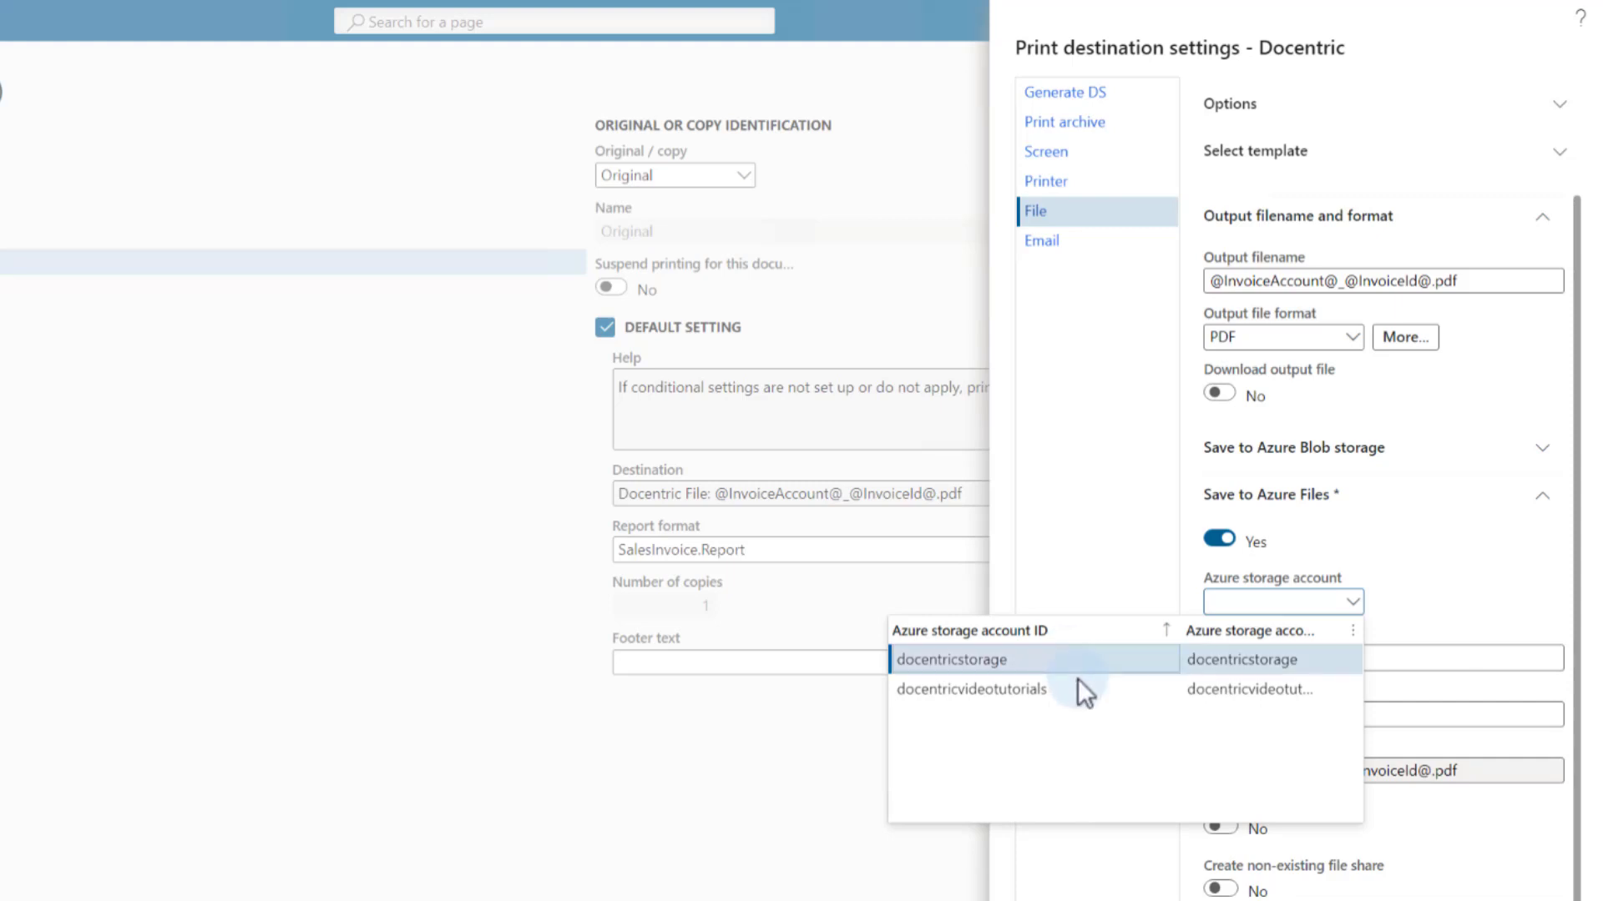
left_click(1077, 672)
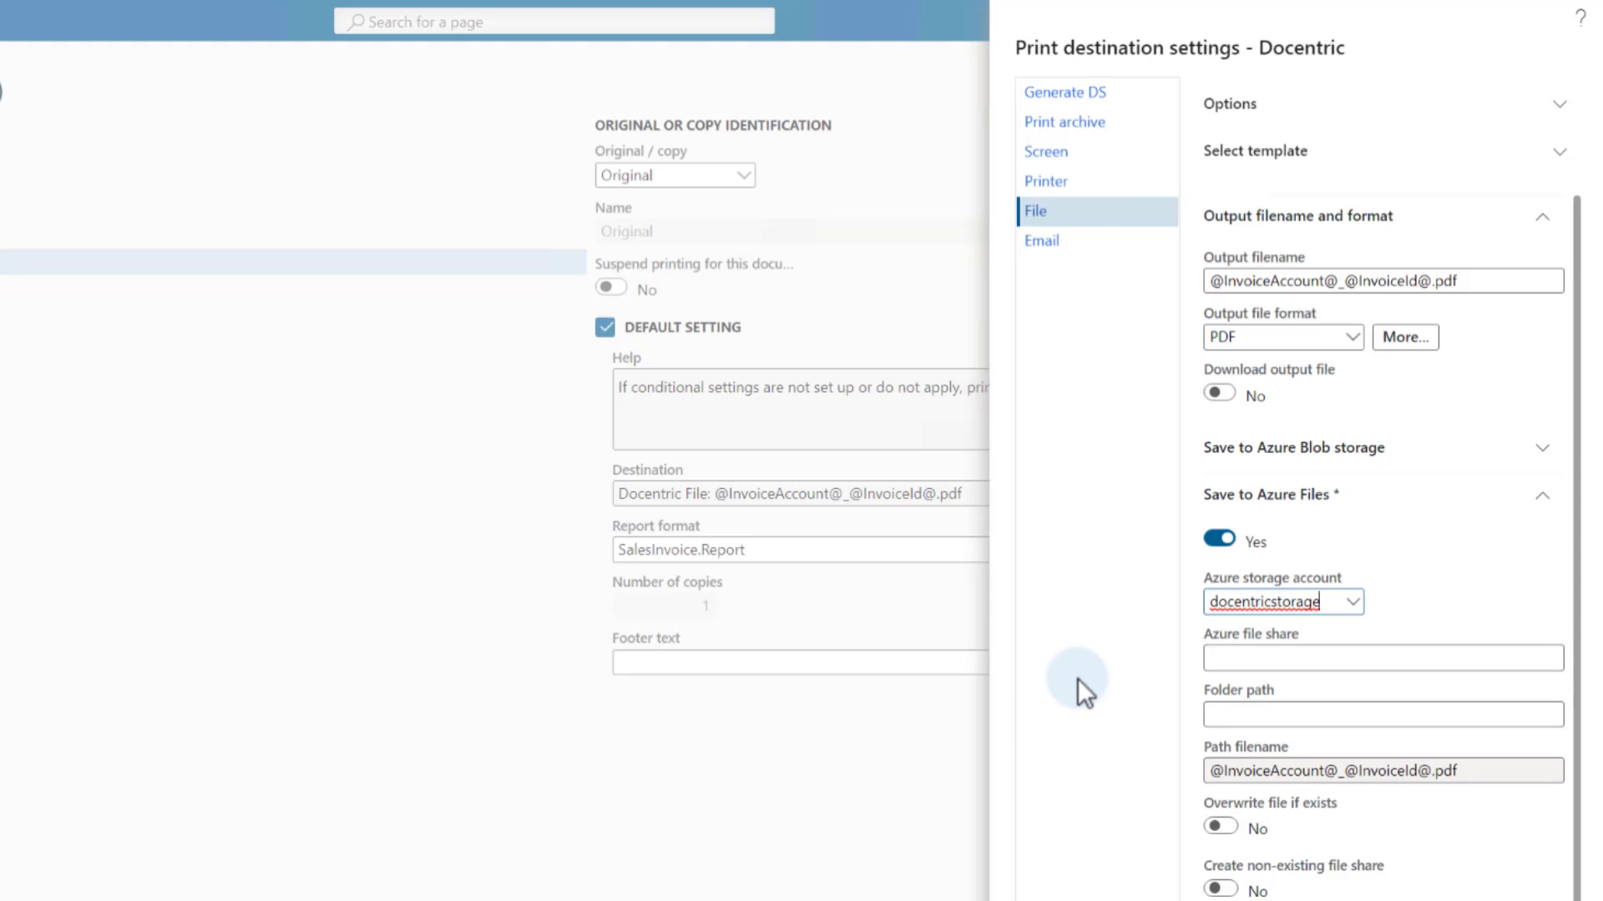
Step: Set the Azure file share to docentric-report-output and enter ByDate/ as the start of the folder path
left_click(1231, 659)
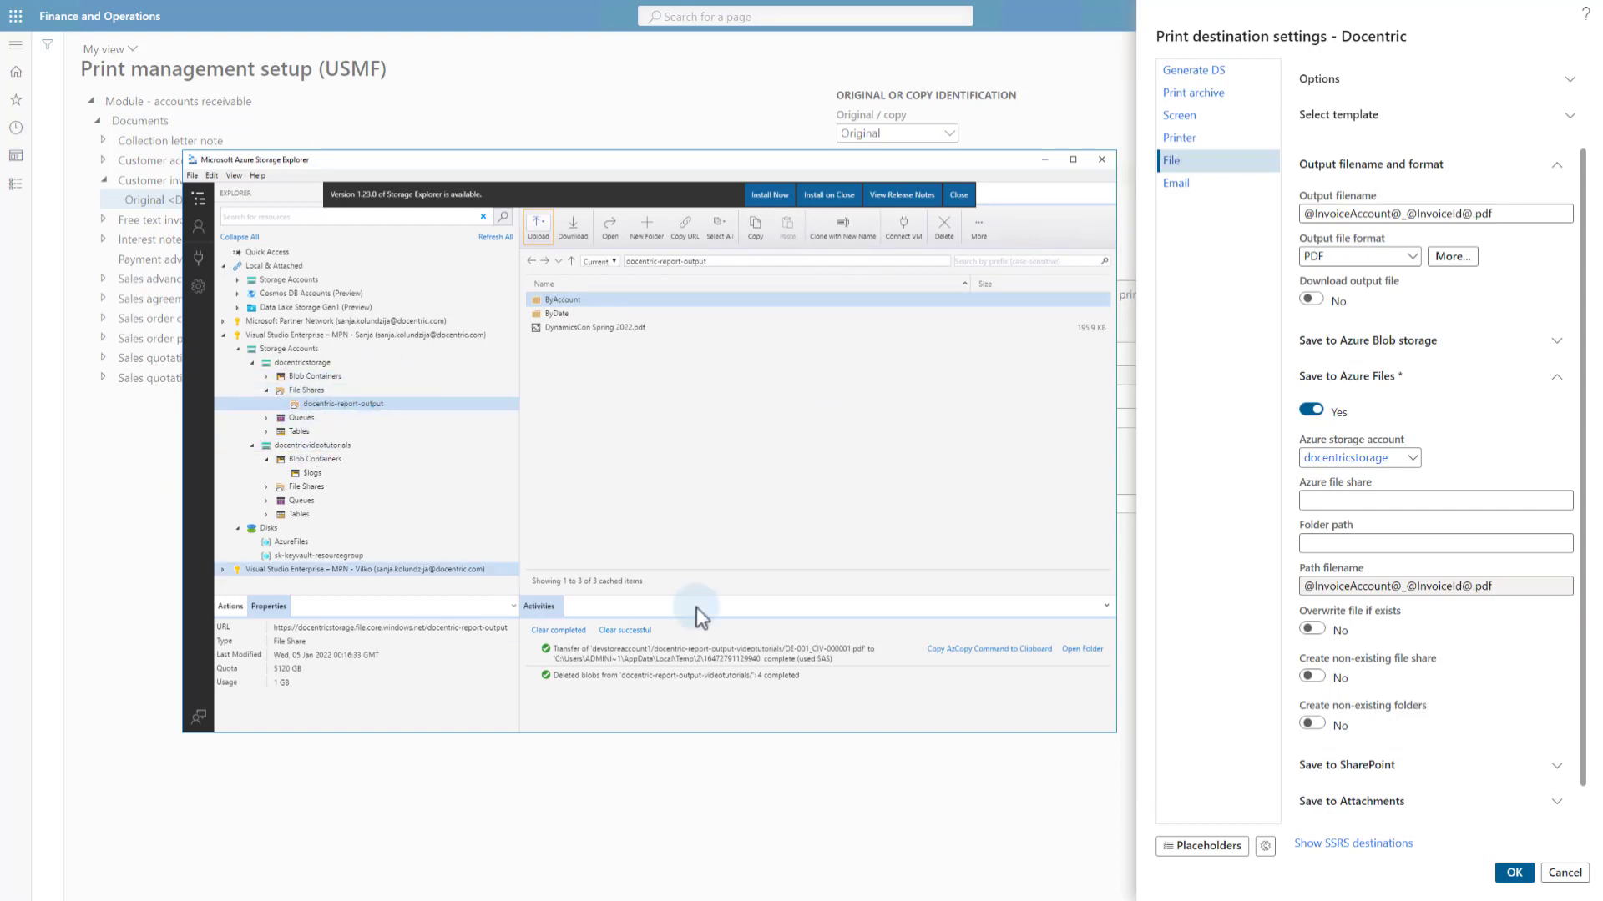
left_click(1364, 499)
type("docen")
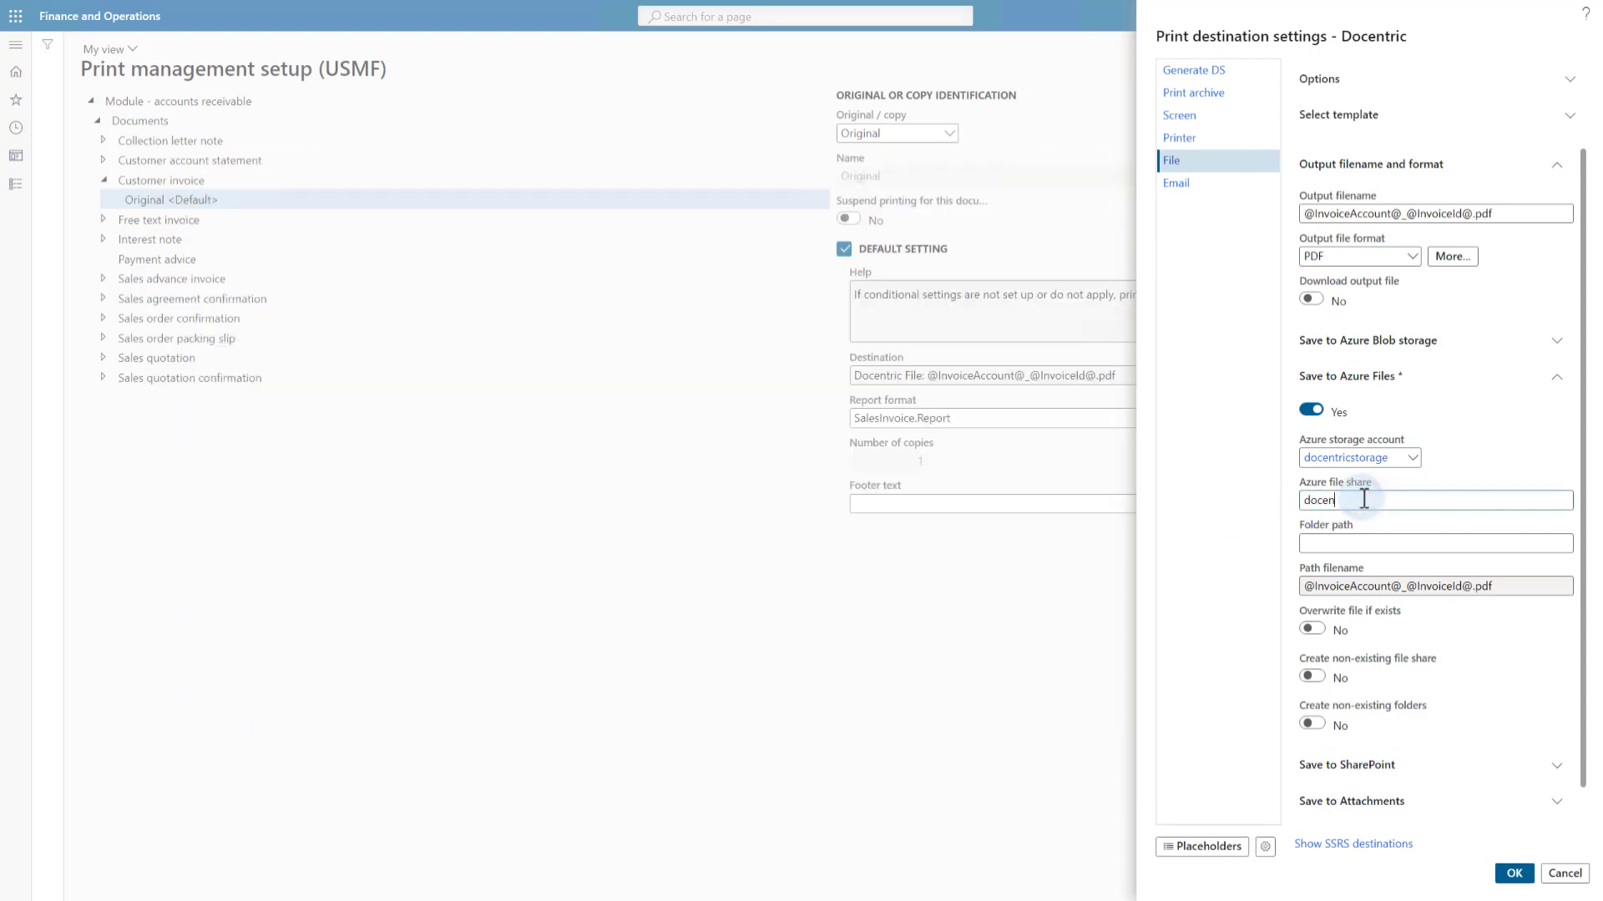
type("tric-report-output")
left_click(1344, 542)
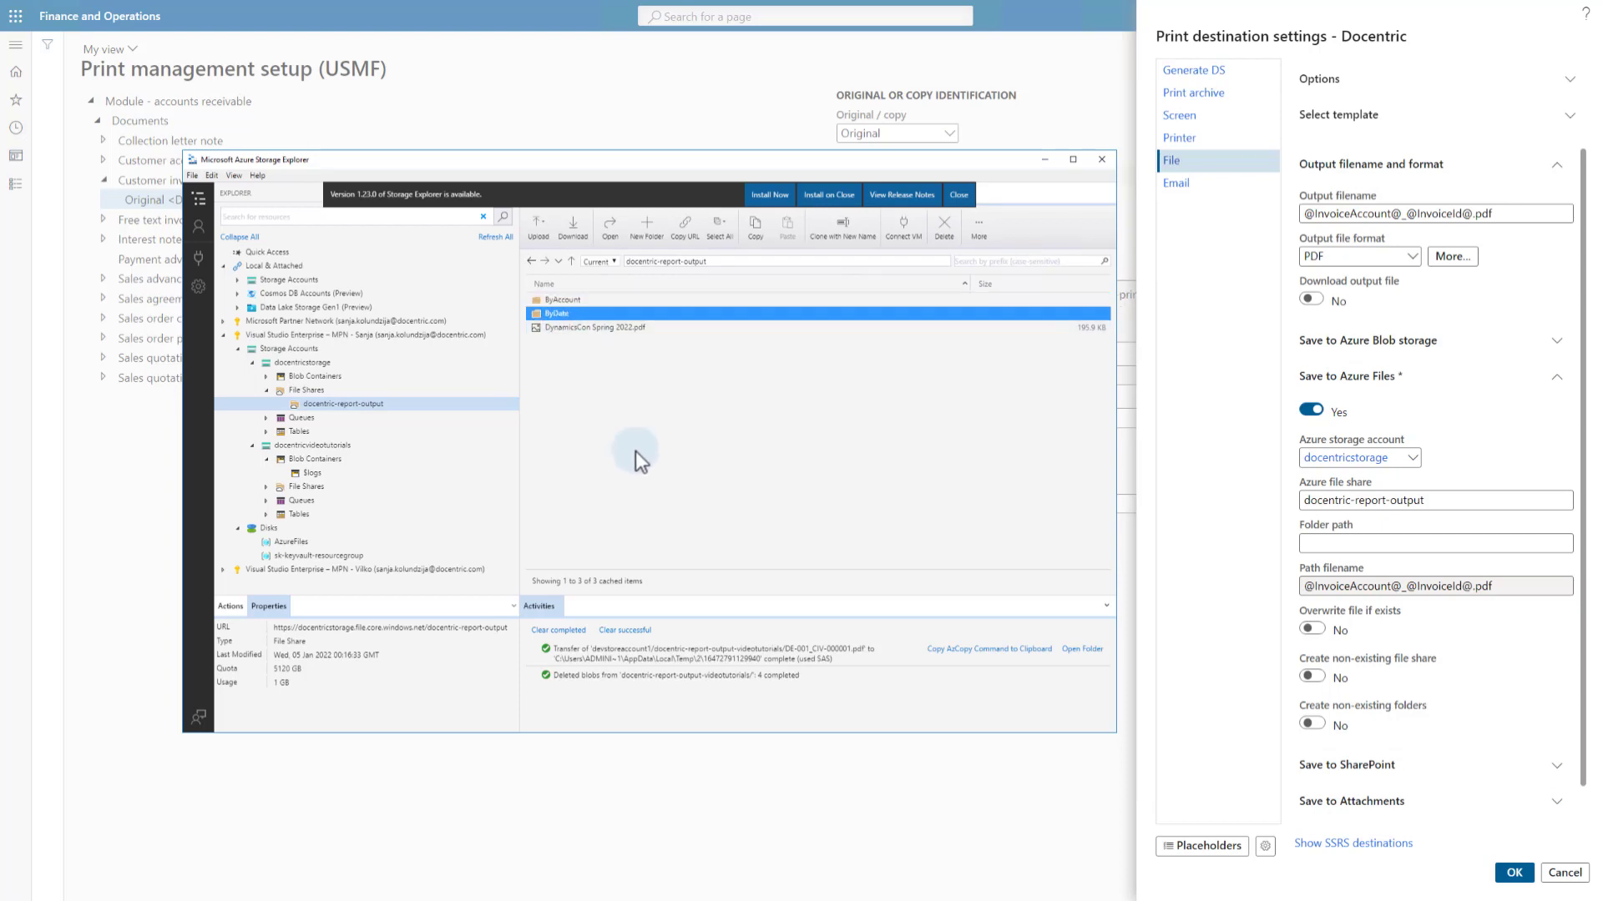
left_click(1377, 543)
type("ByDate/")
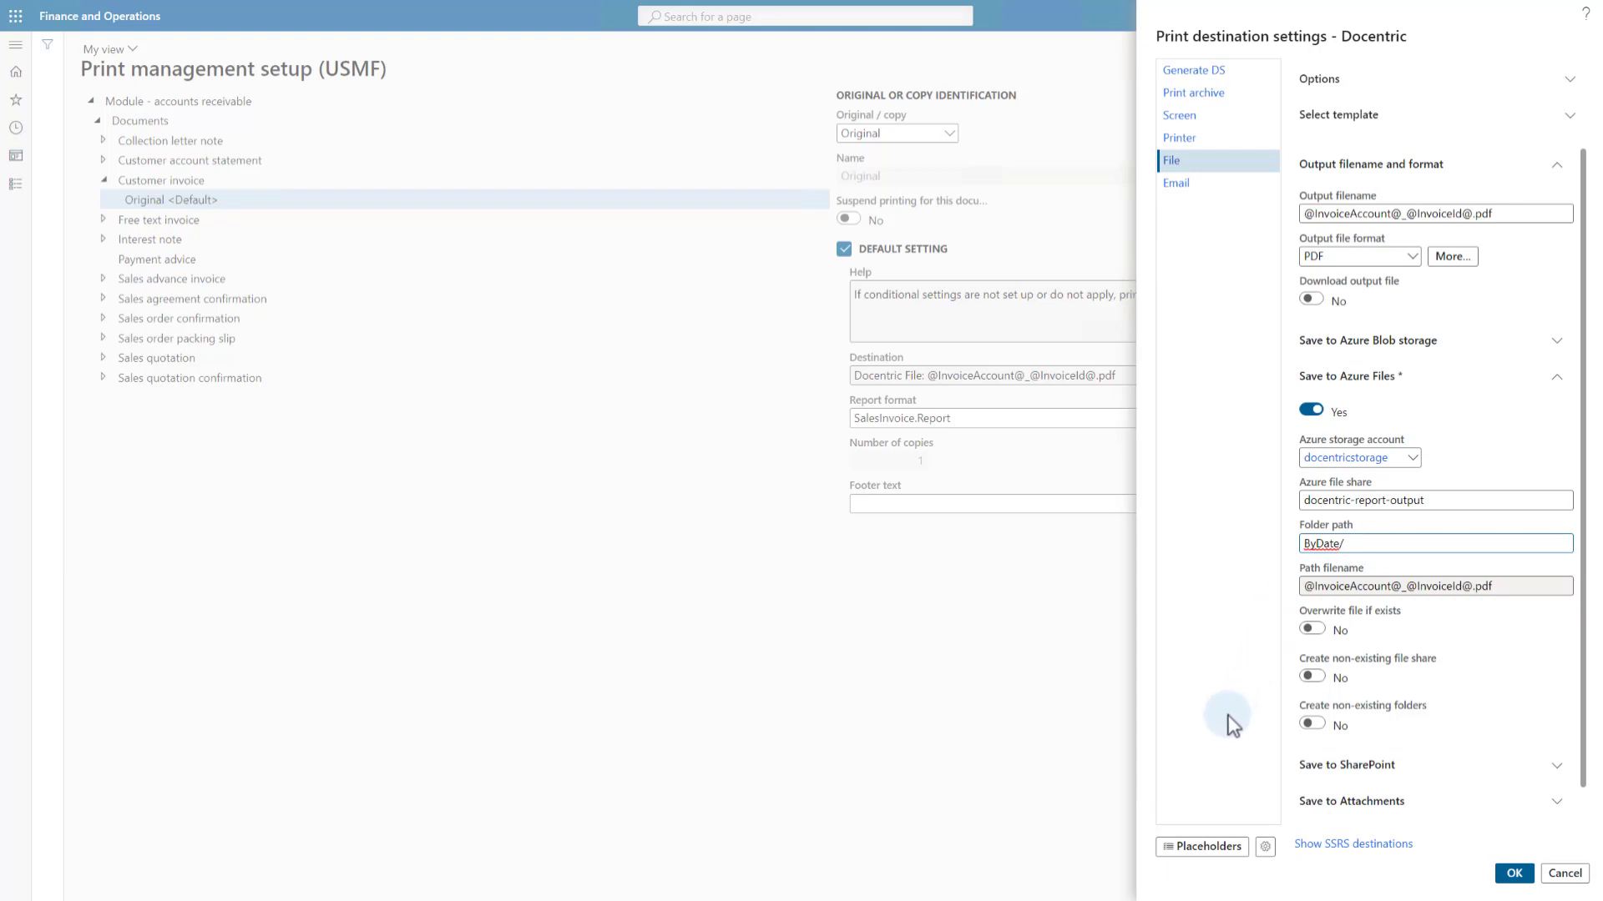
Step: Select the standard placeholders CURRENTYEAR and CURRENTMONTH in the report placeholders list, copy them, and return to the print destination settings
left_click(1210, 848)
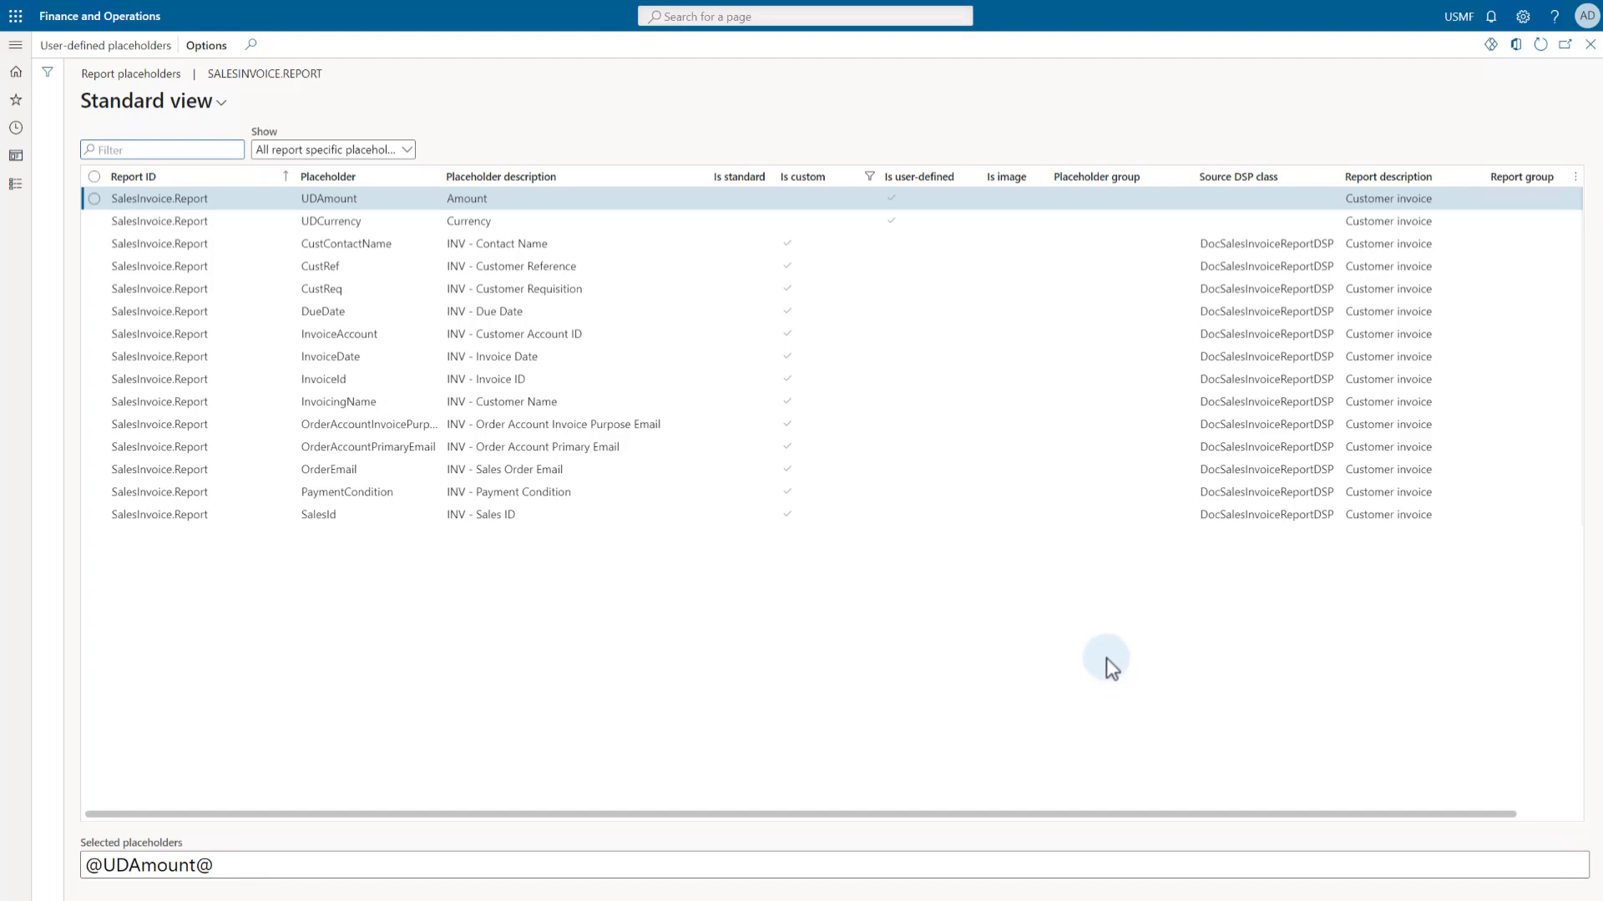
left_click(407, 150)
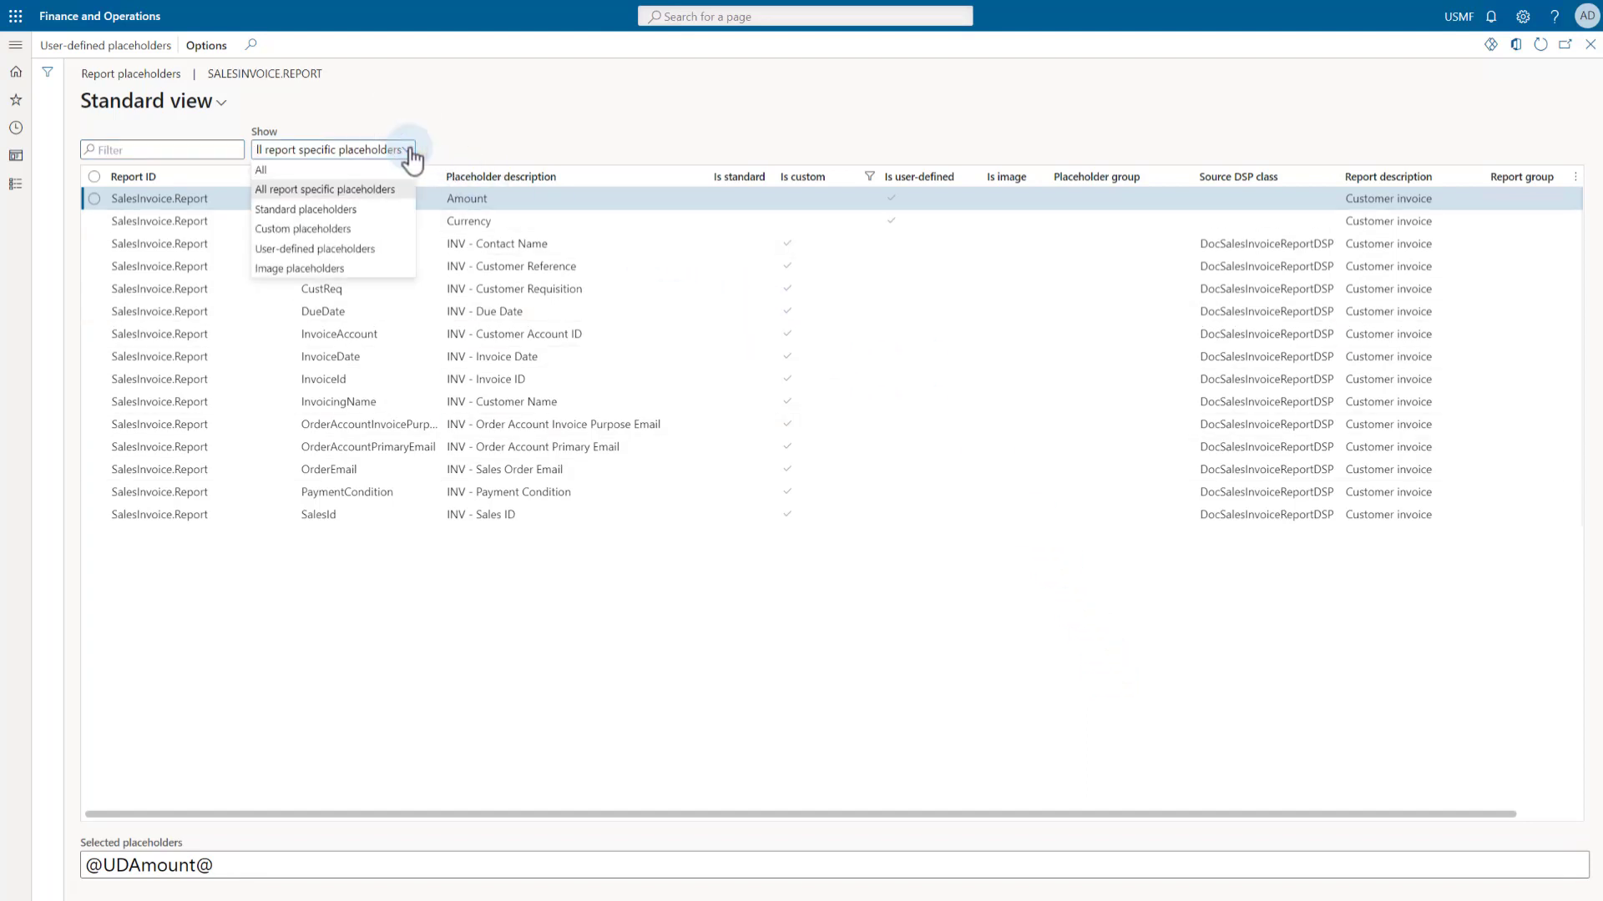
left_click(338, 209)
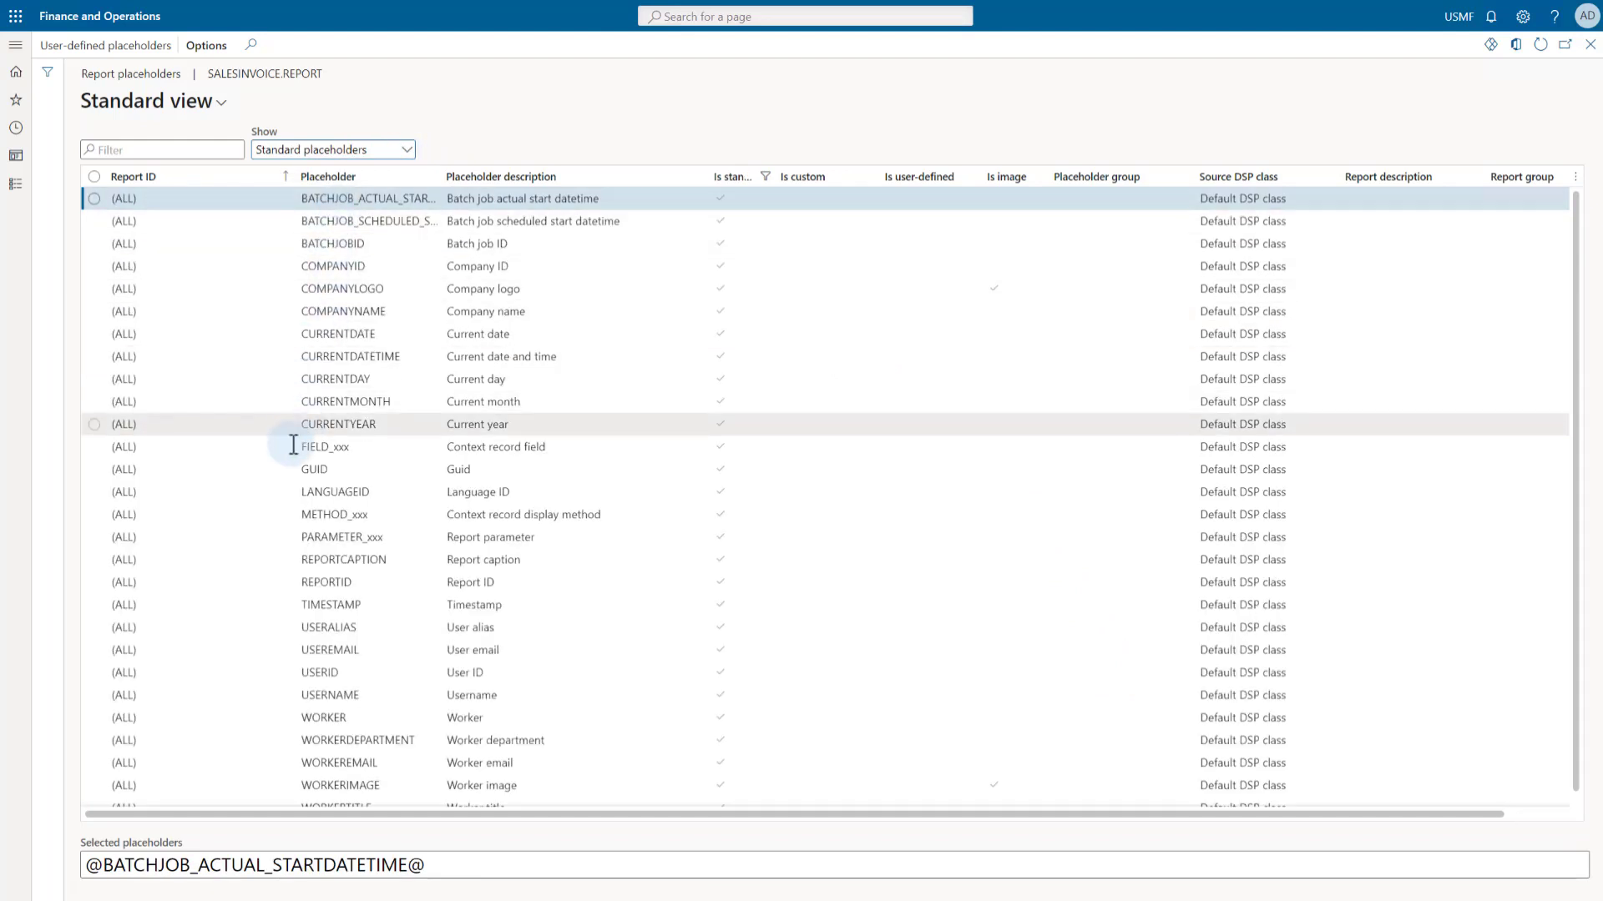
left_click(97, 426)
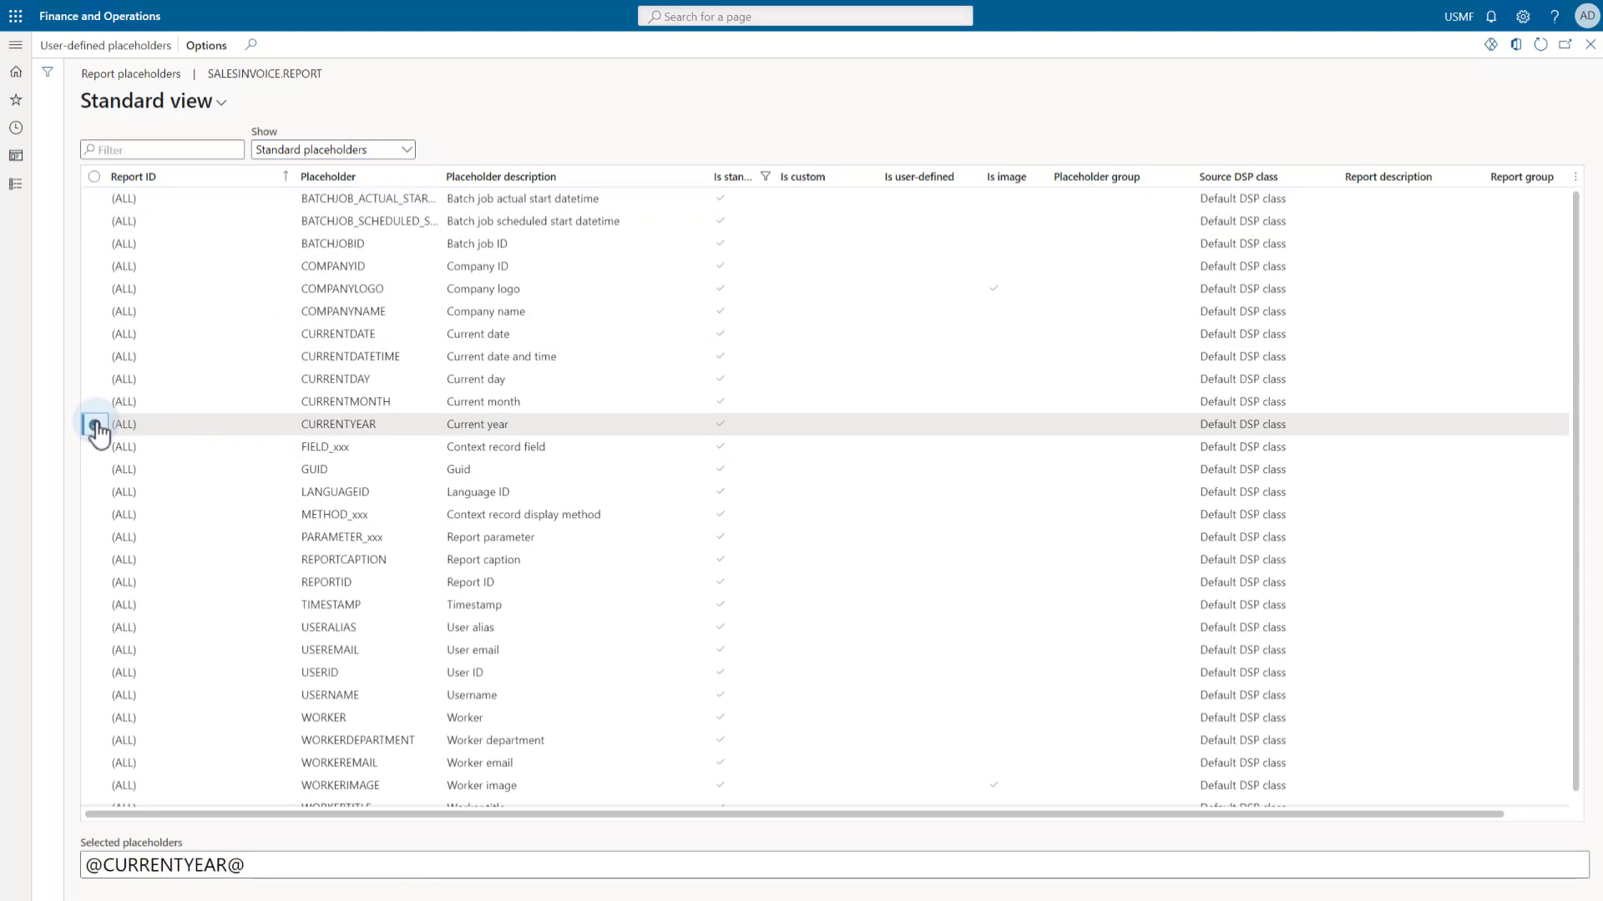
left_click(93, 403)
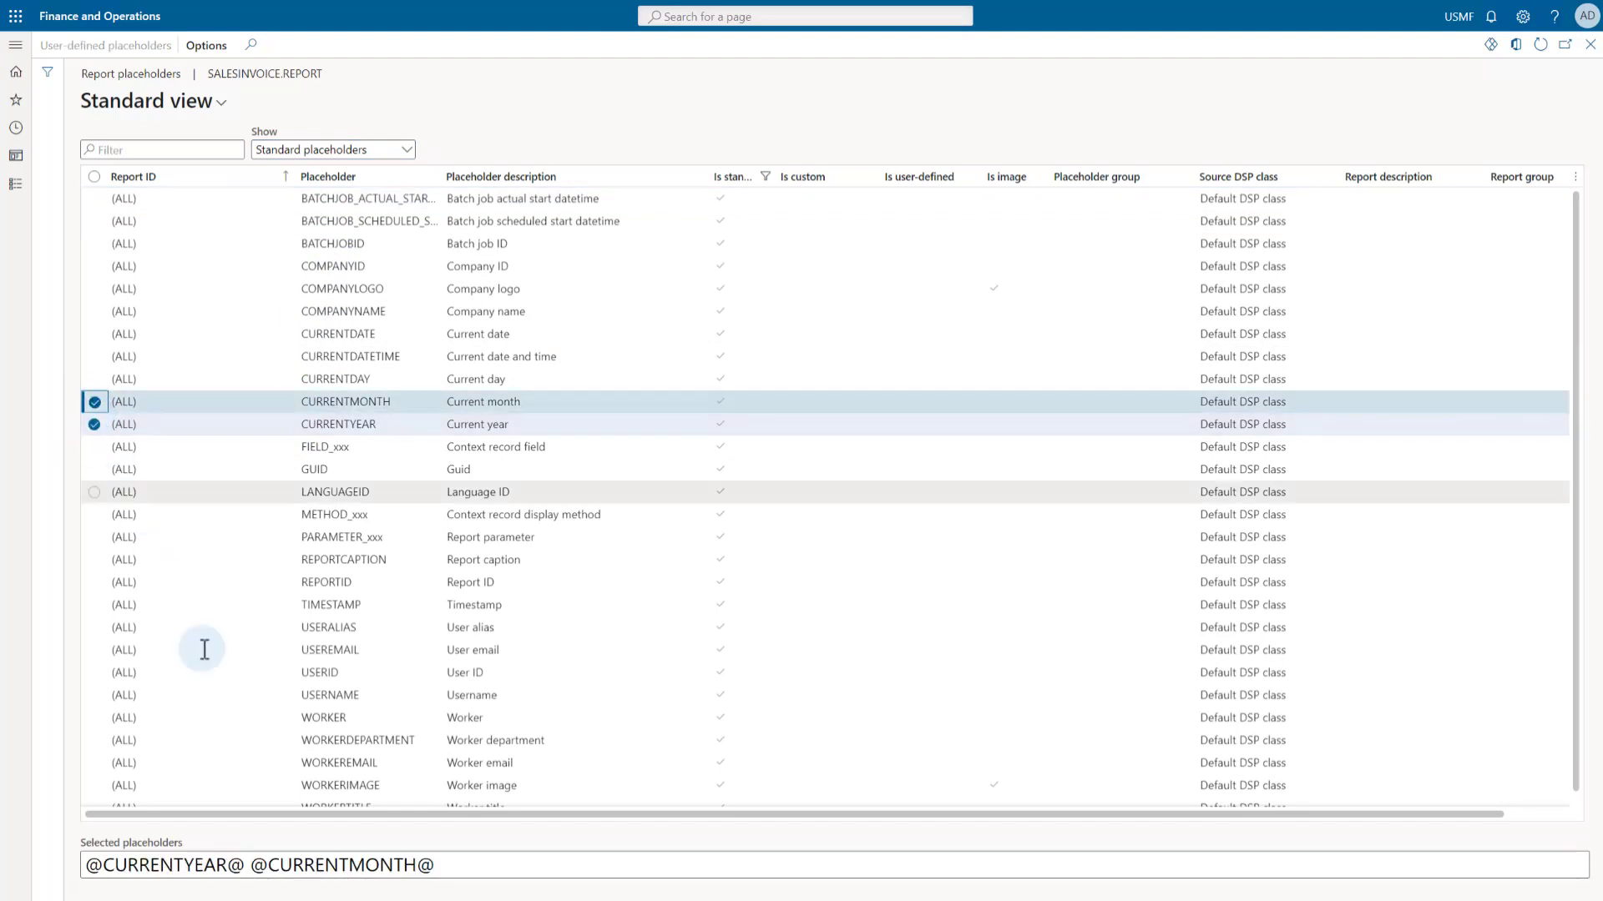
left_click_drag(451, 866, 85, 866)
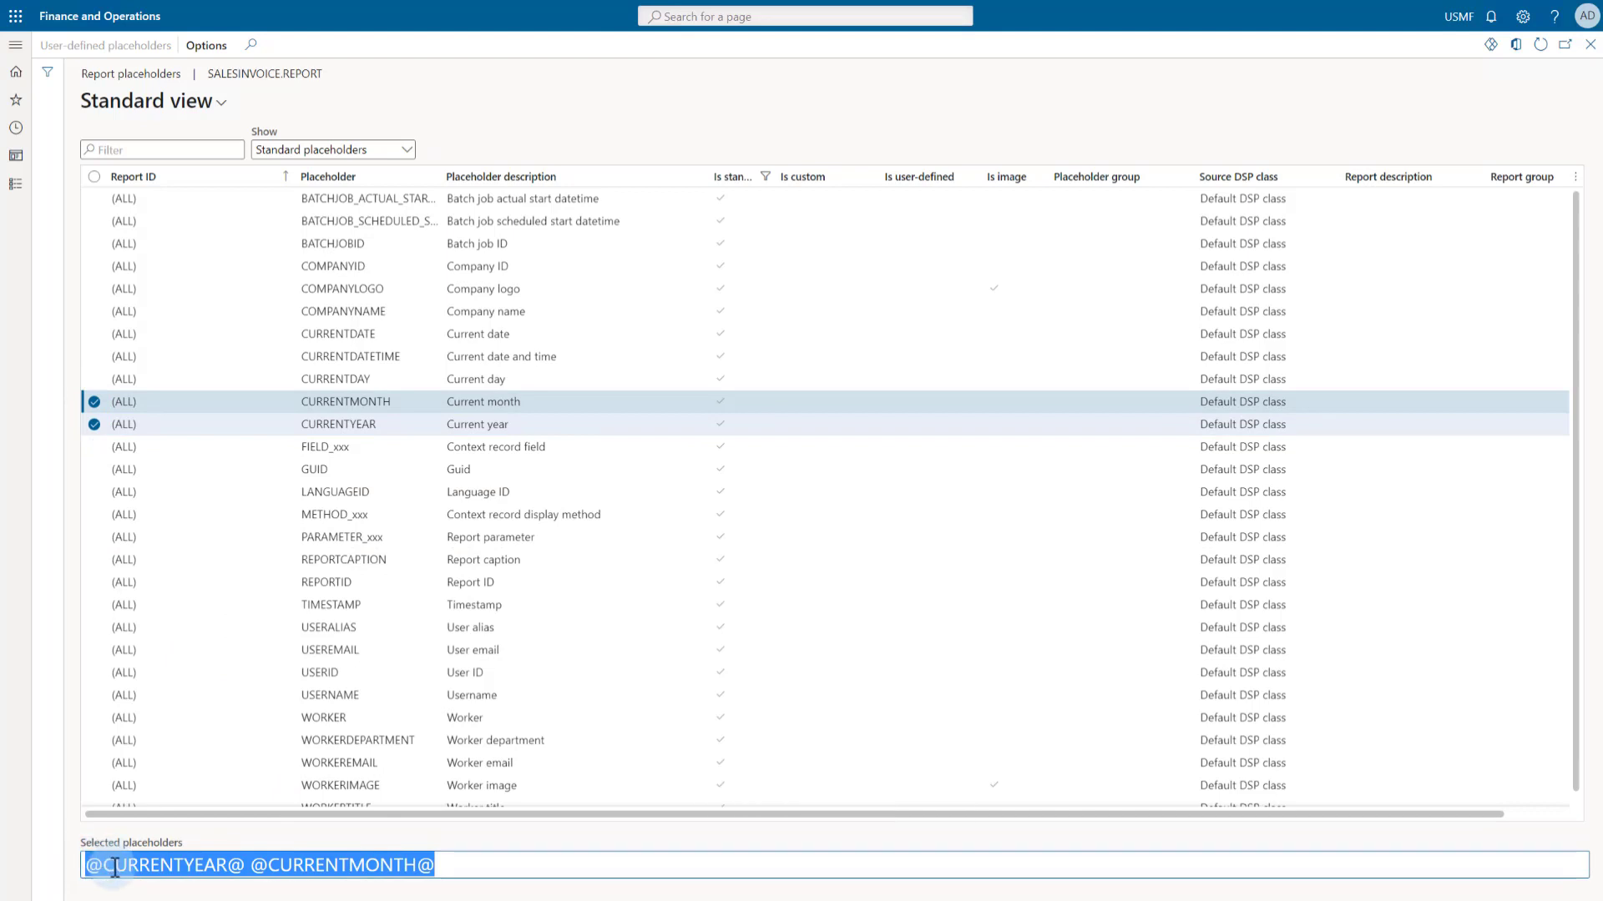
key("Escape")
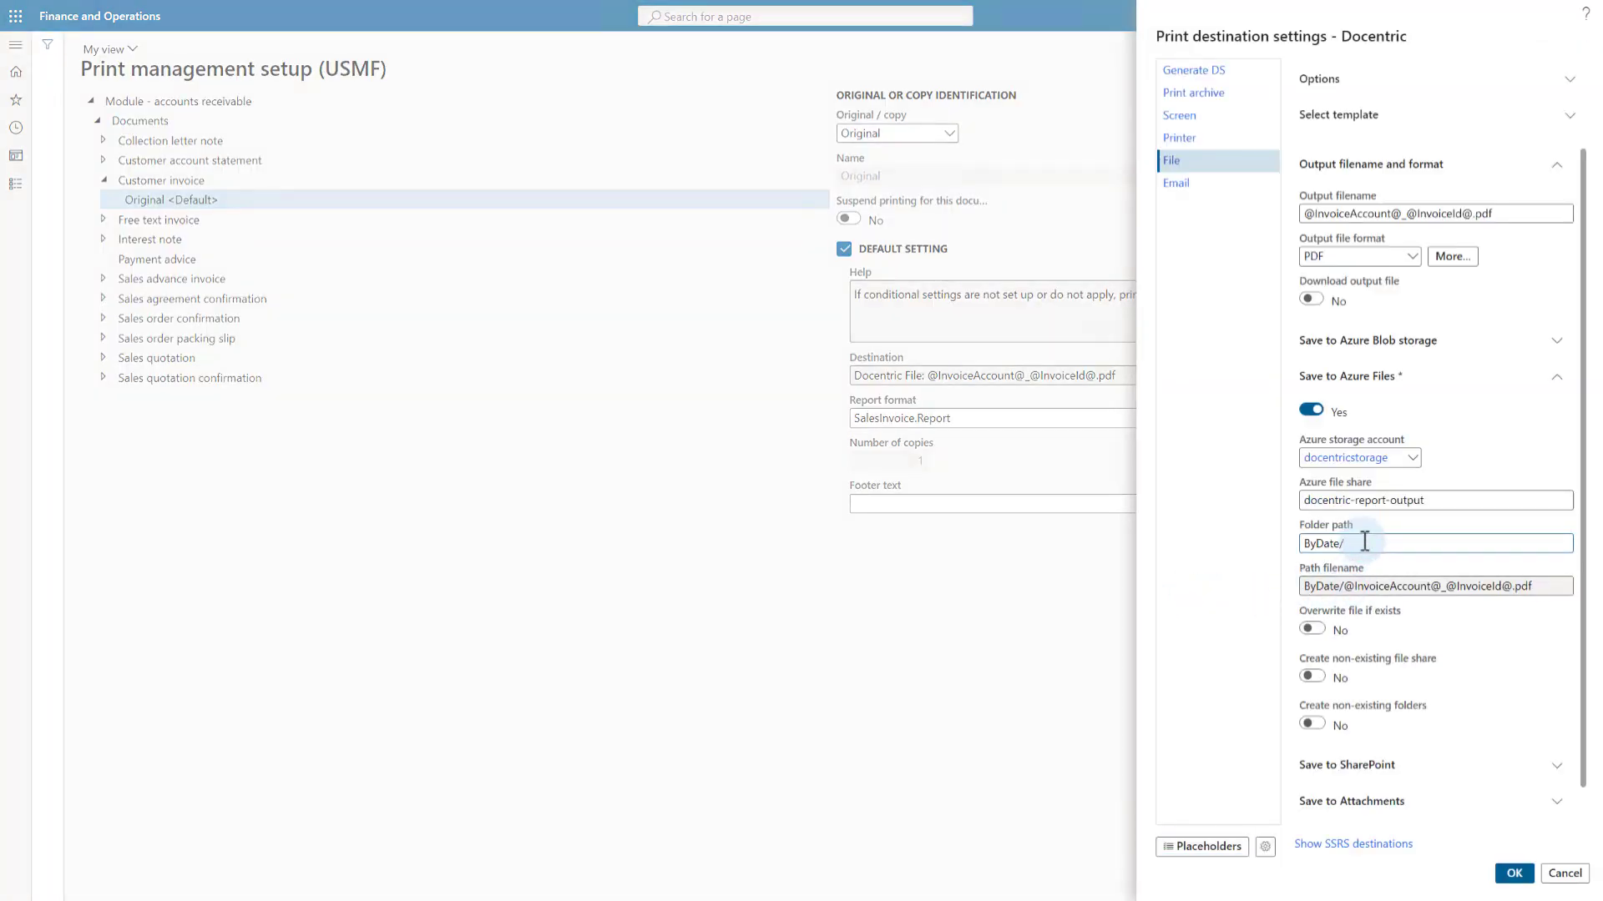
type("@CURRENTYEAR@_@CURRENTMONTH@")
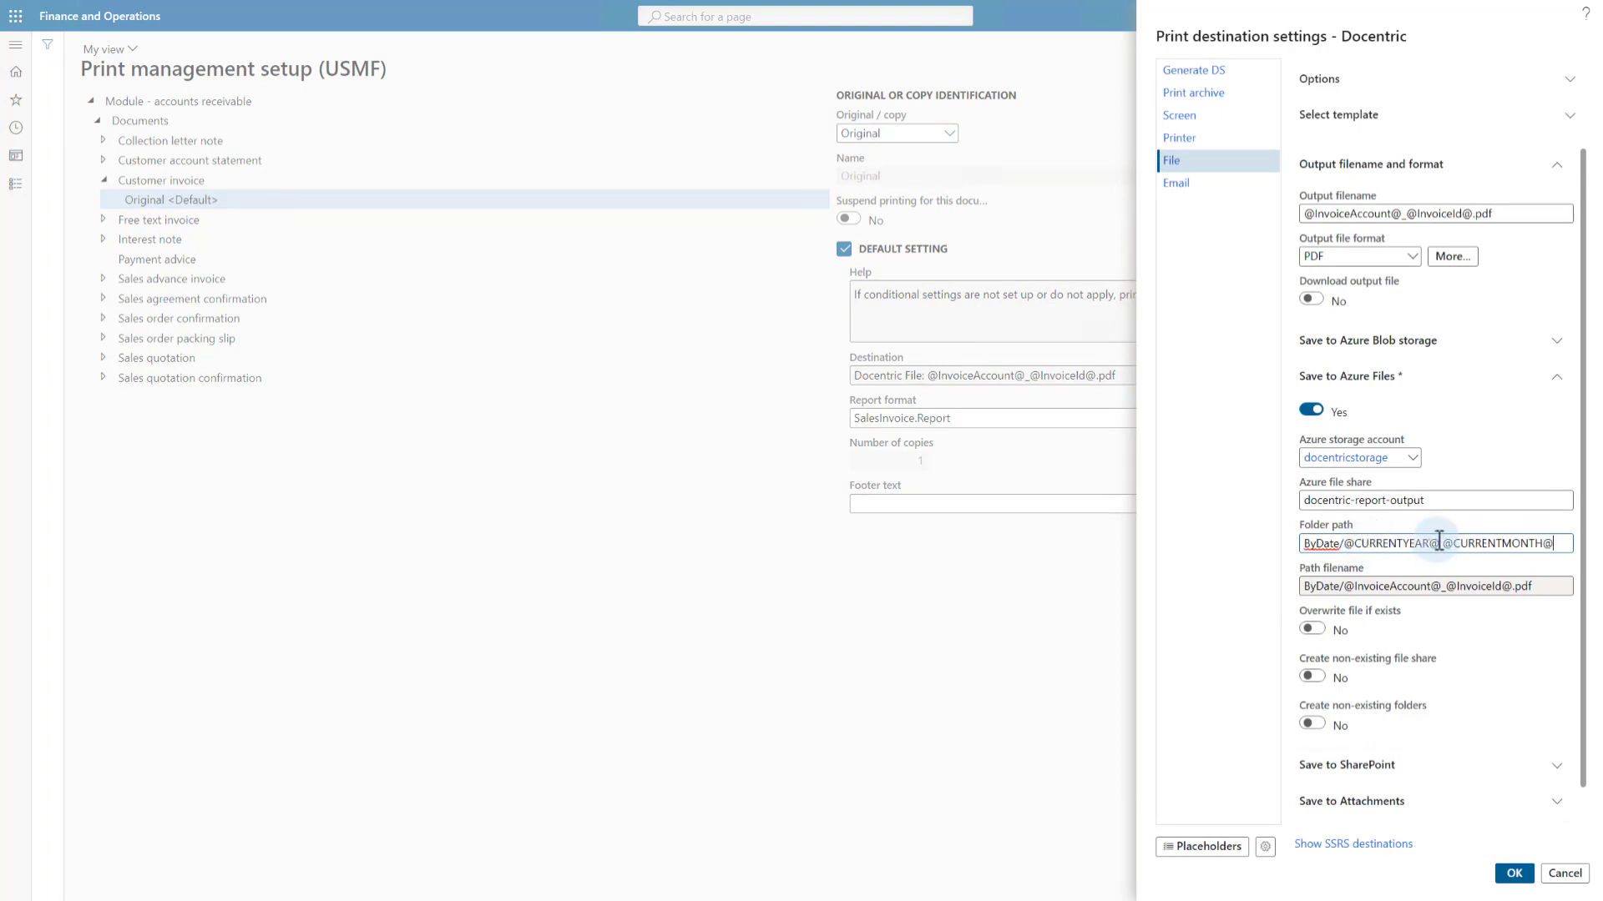
left_click(1440, 544)
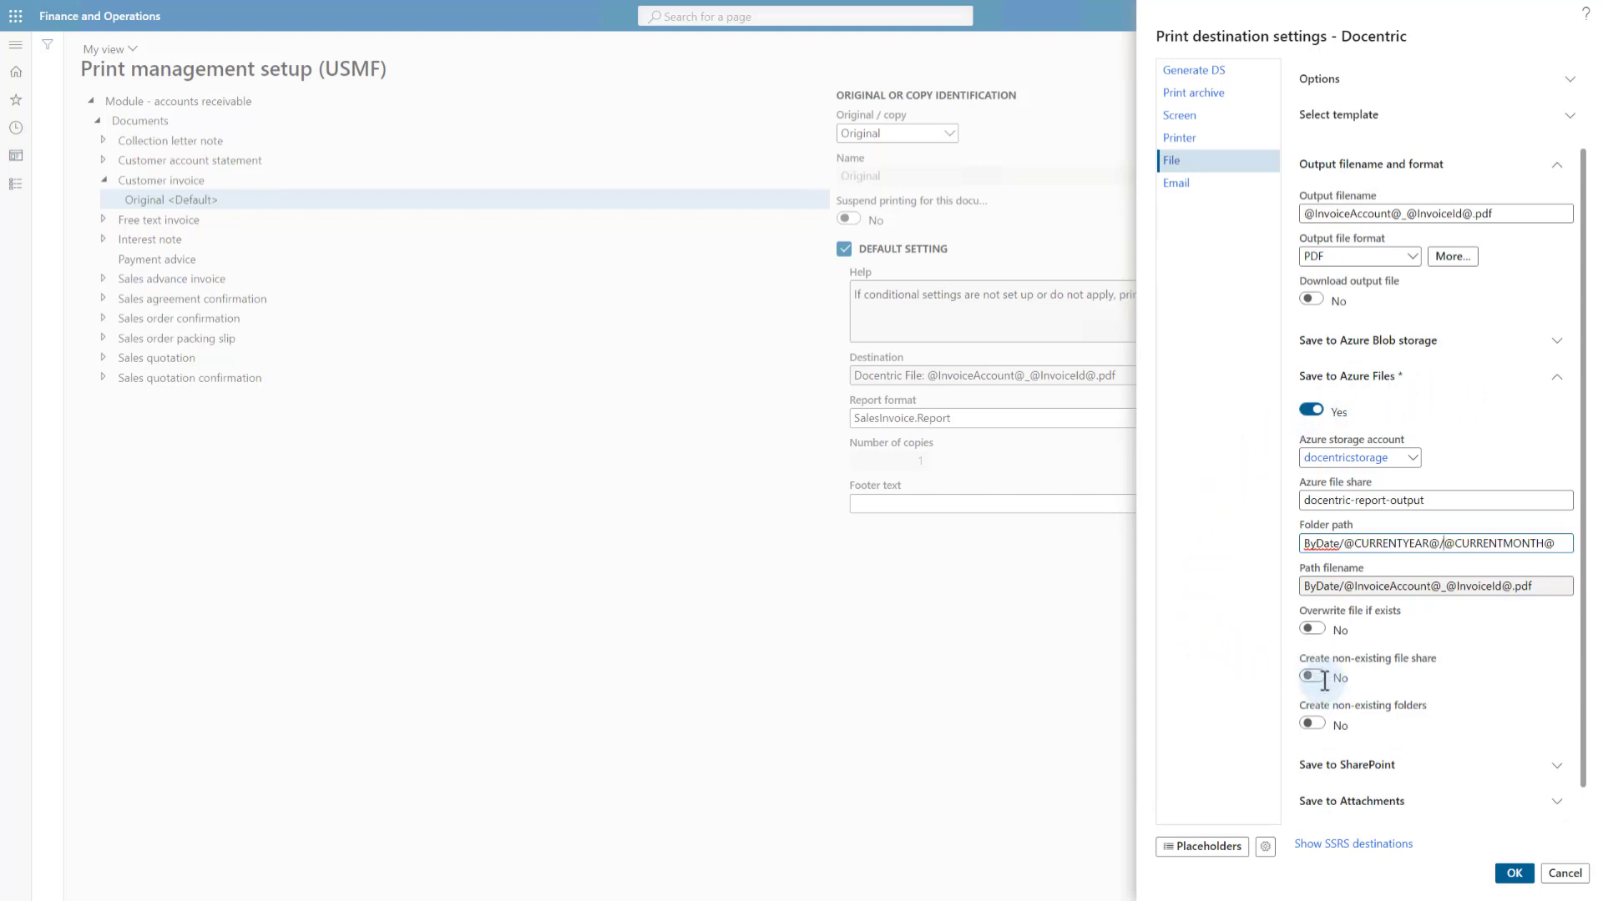
Step: Enable creating non-existing folders and overwriting existing files for Azure Files, and save the print destination settings
left_click(1312, 724)
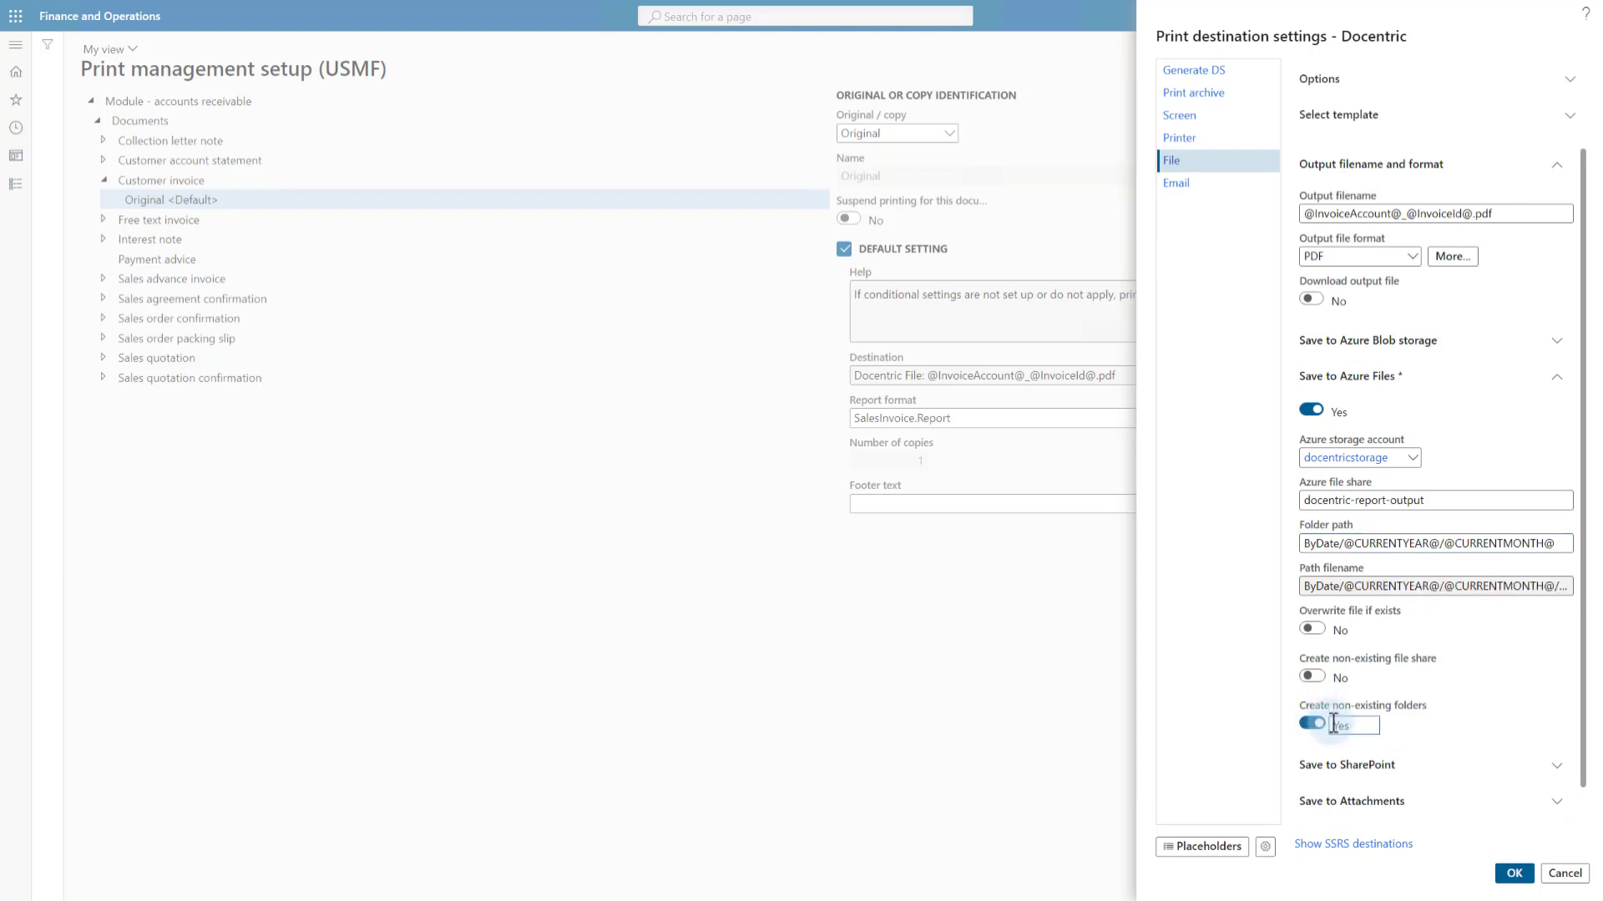
left_click(1322, 635)
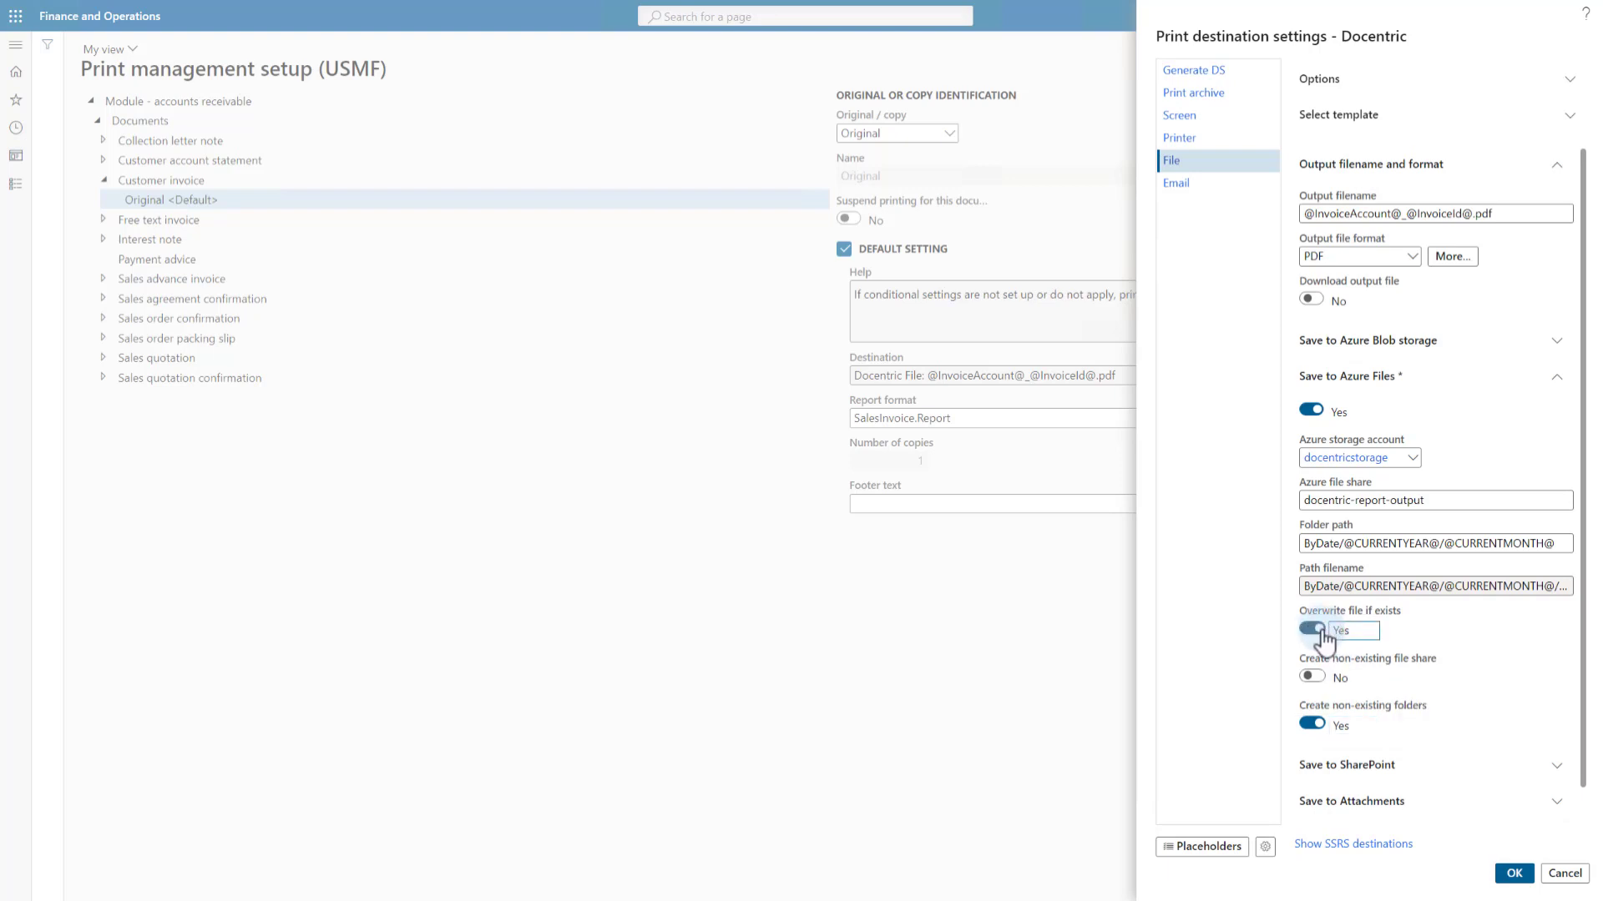
left_click(1495, 865)
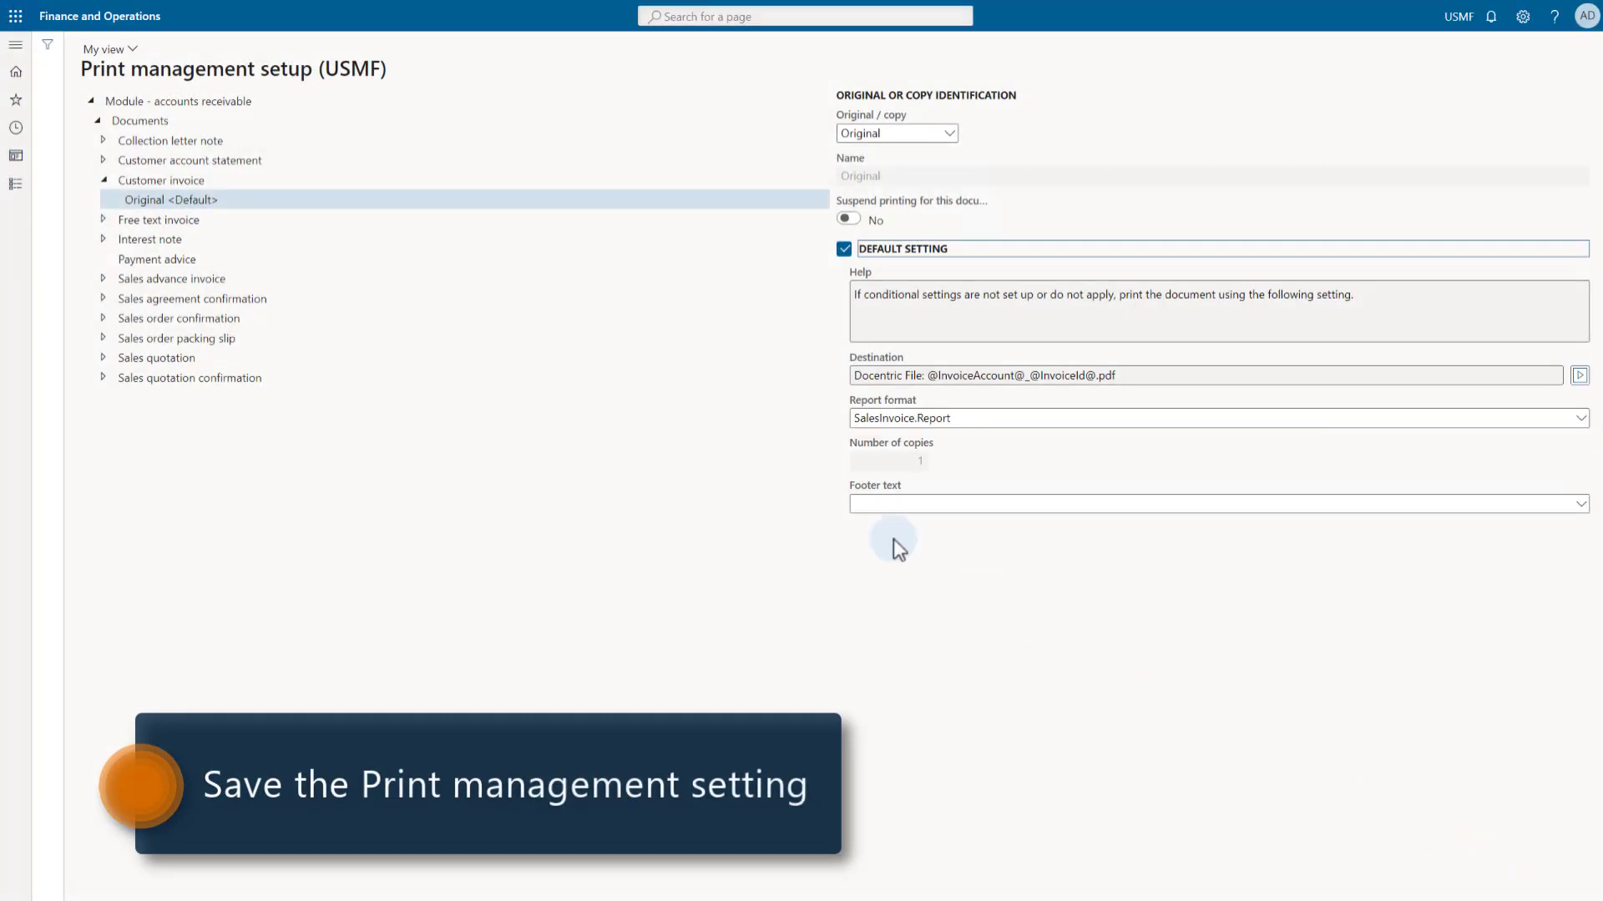
left_click(172, 181)
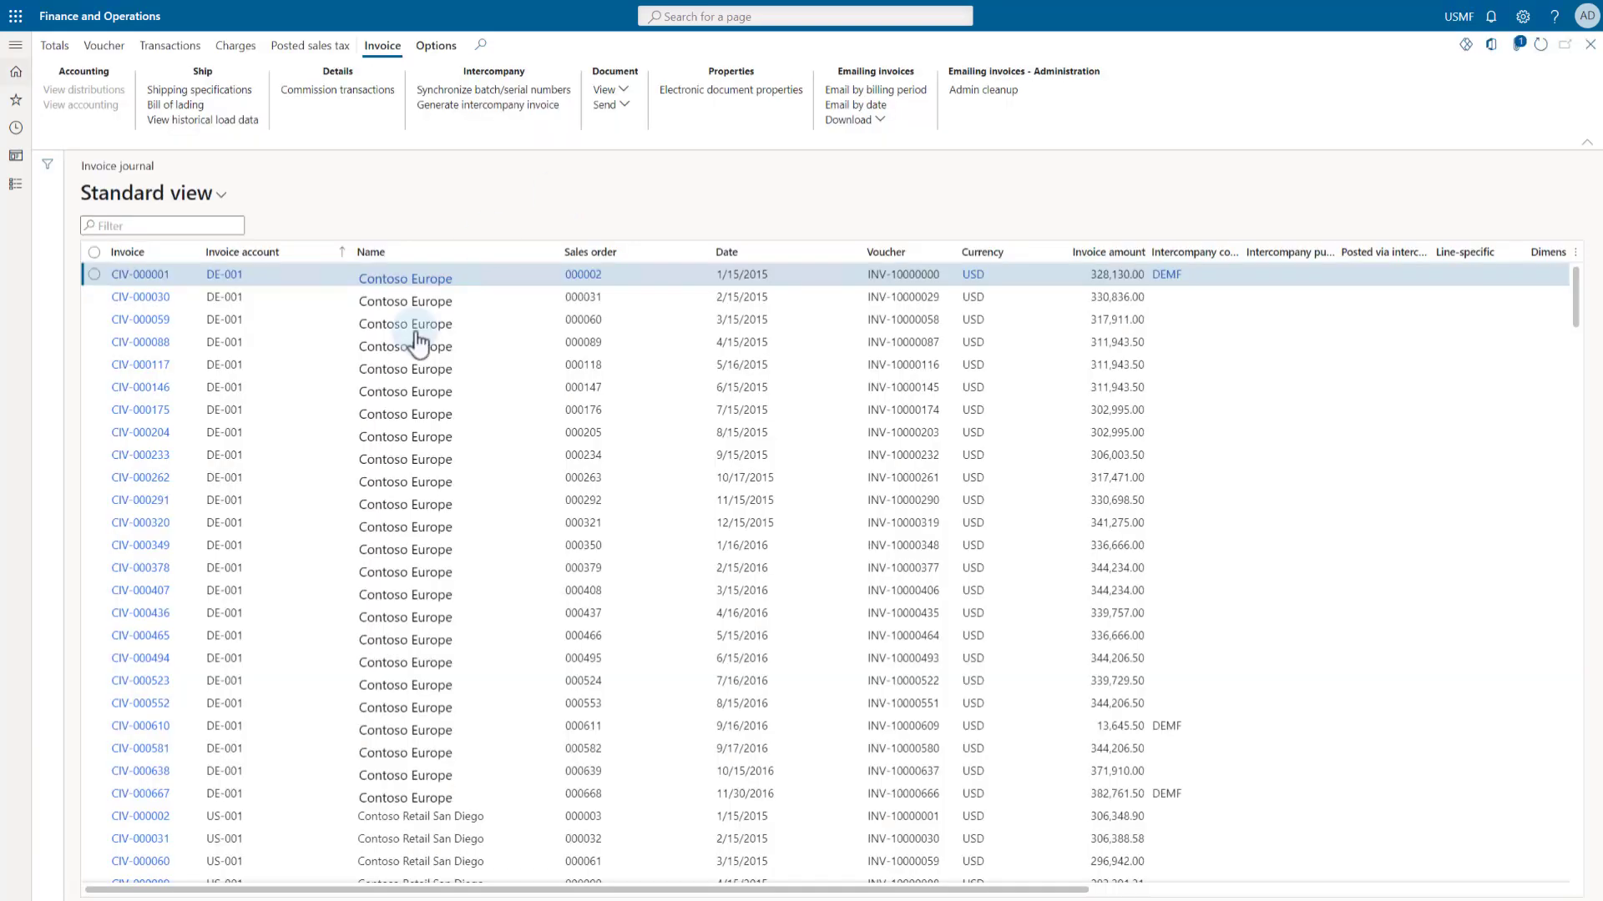
Step: Print the first Contoso Europe and first Contoso Retail San Diego invoices using print management, and expand the resulting messages
left_click(94, 274)
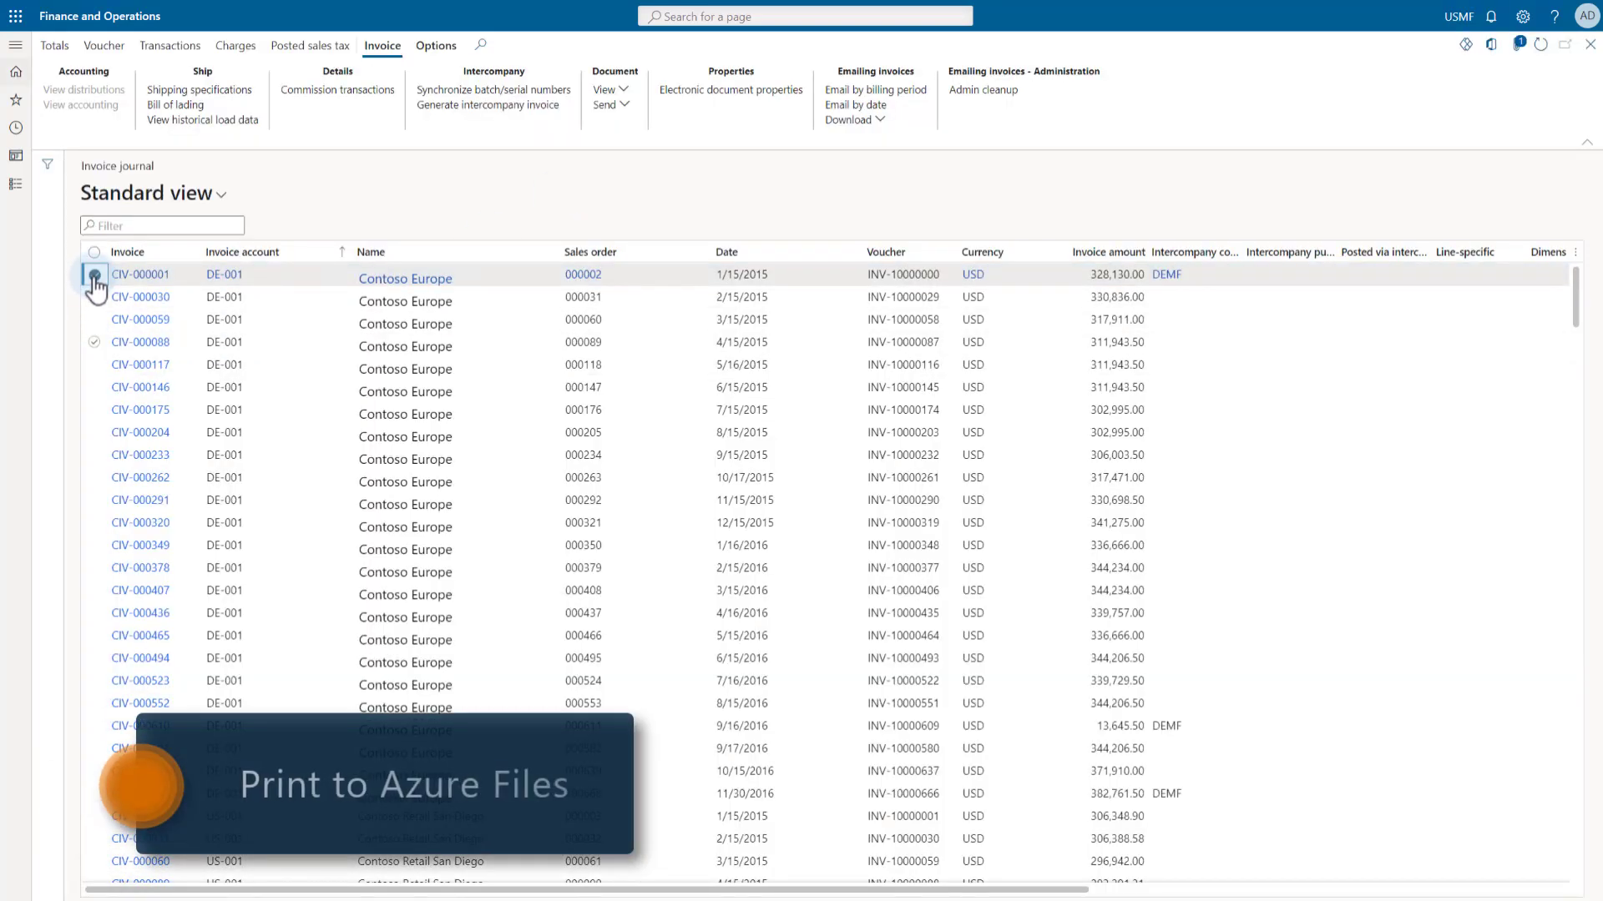
left_click(94, 816)
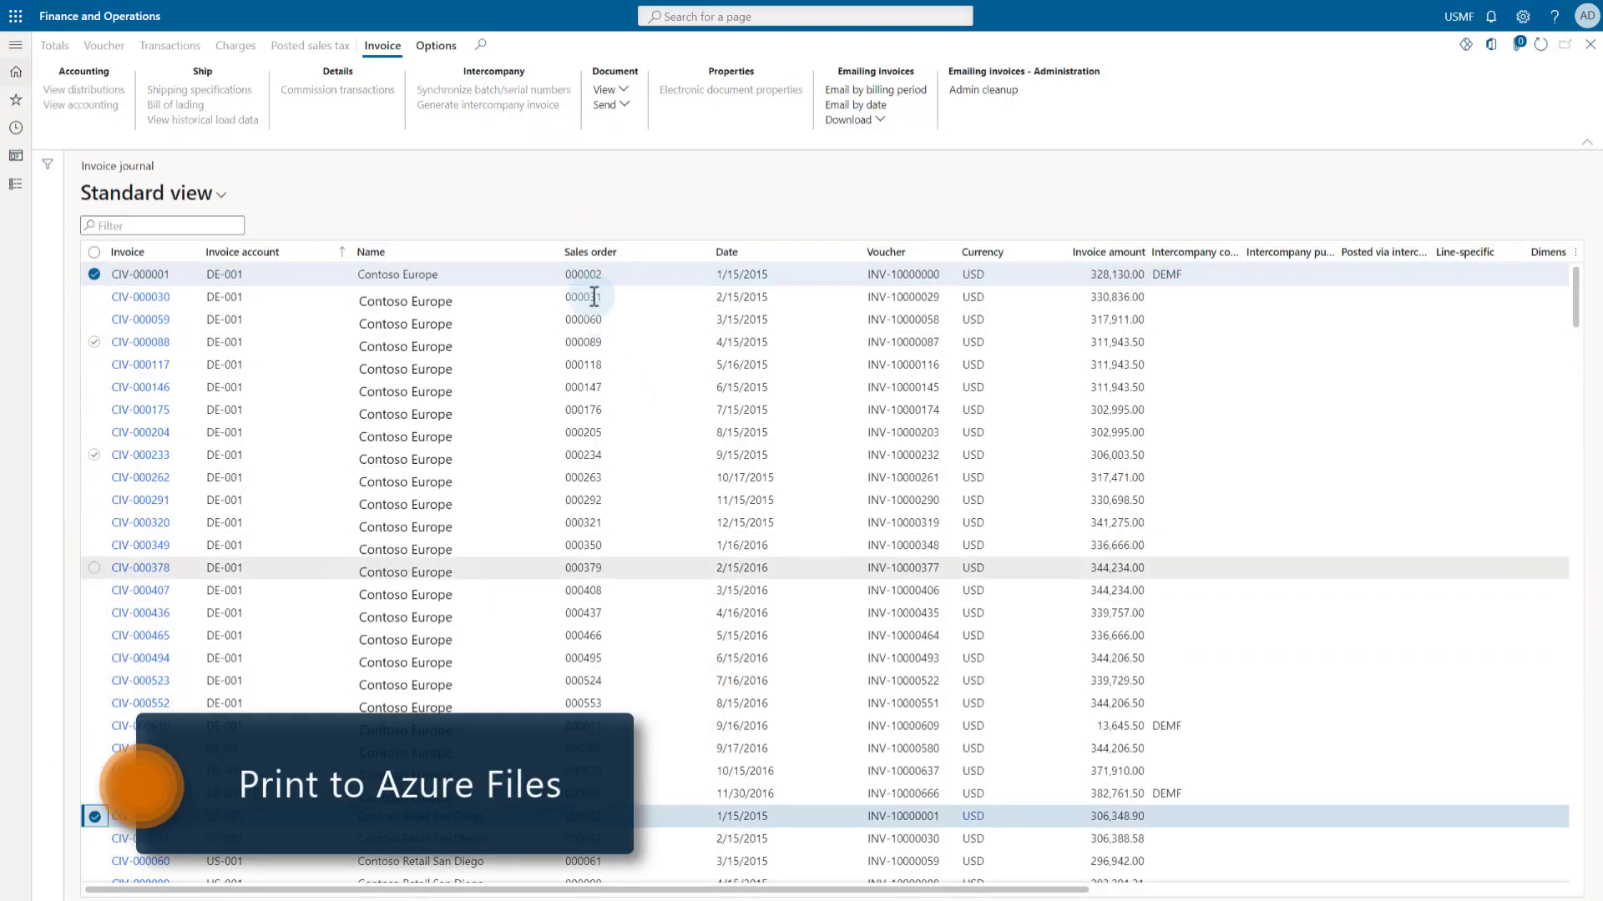
left_click(608, 91)
left_click(645, 192)
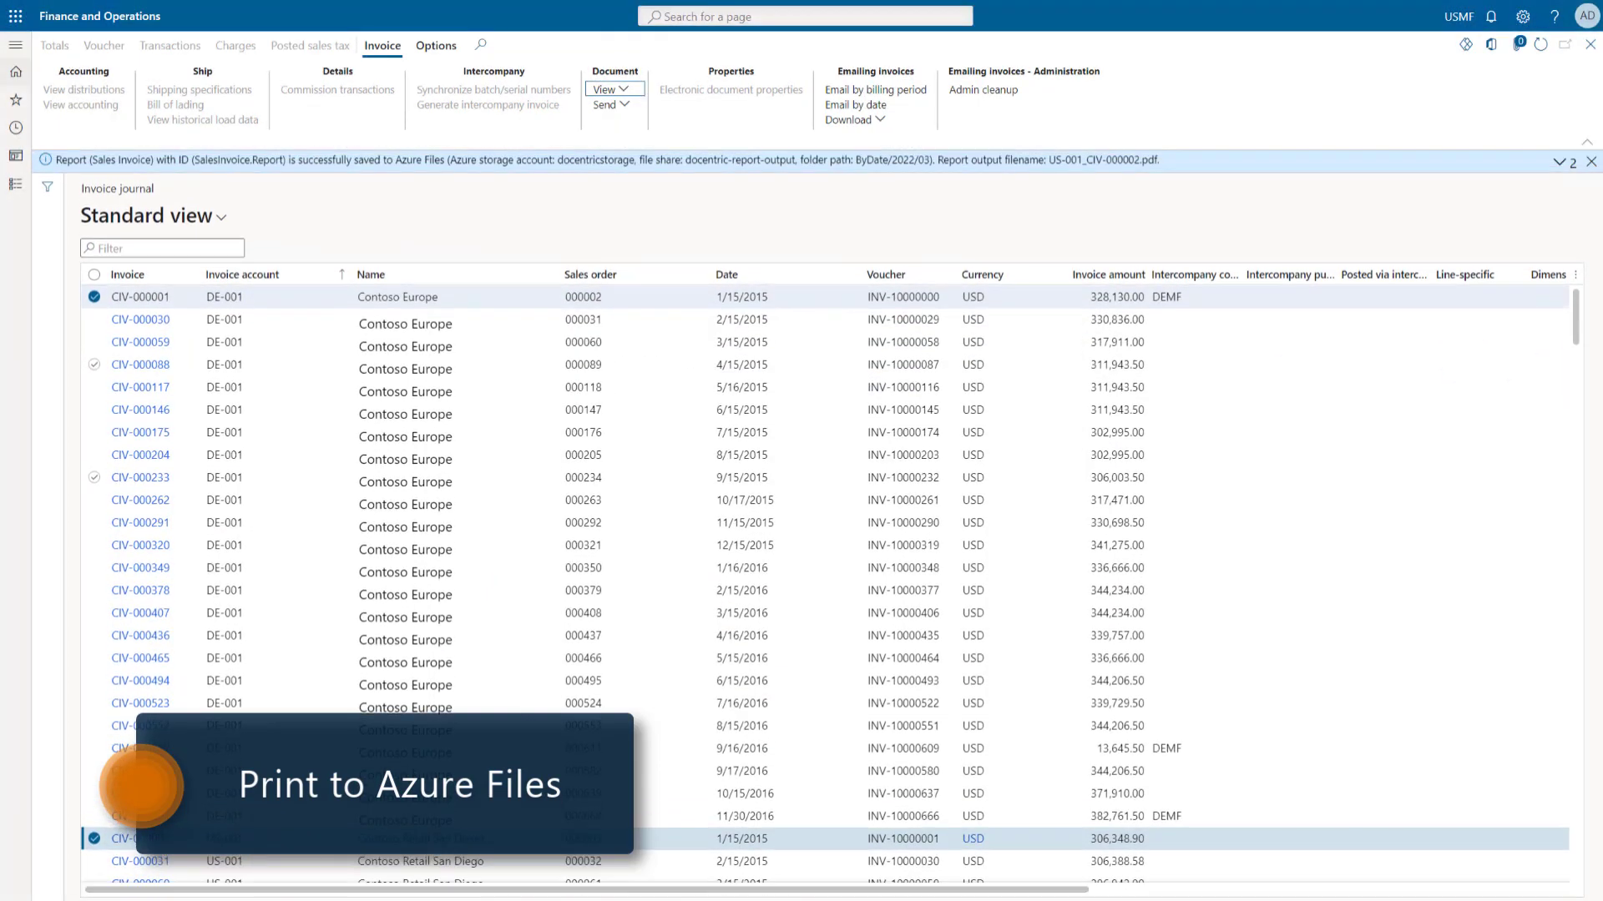
left_click(1559, 161)
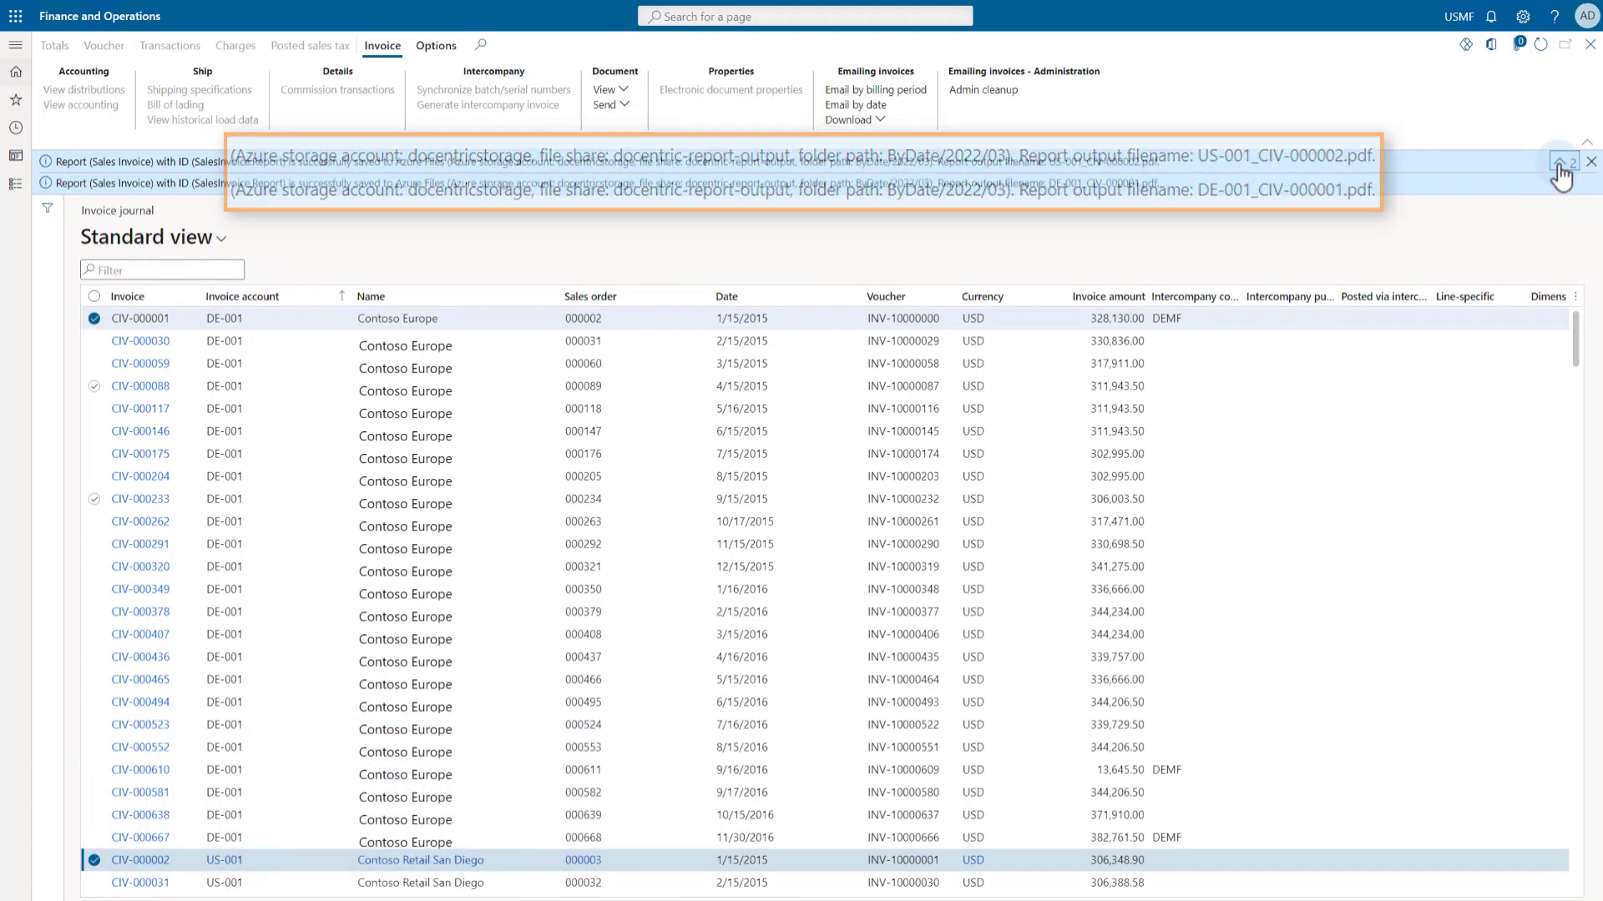
Step: Switch to Azure Storage Explorer and open the ByDate/2022/03 folder in the docentric-report-output file share
key("alt+Tab")
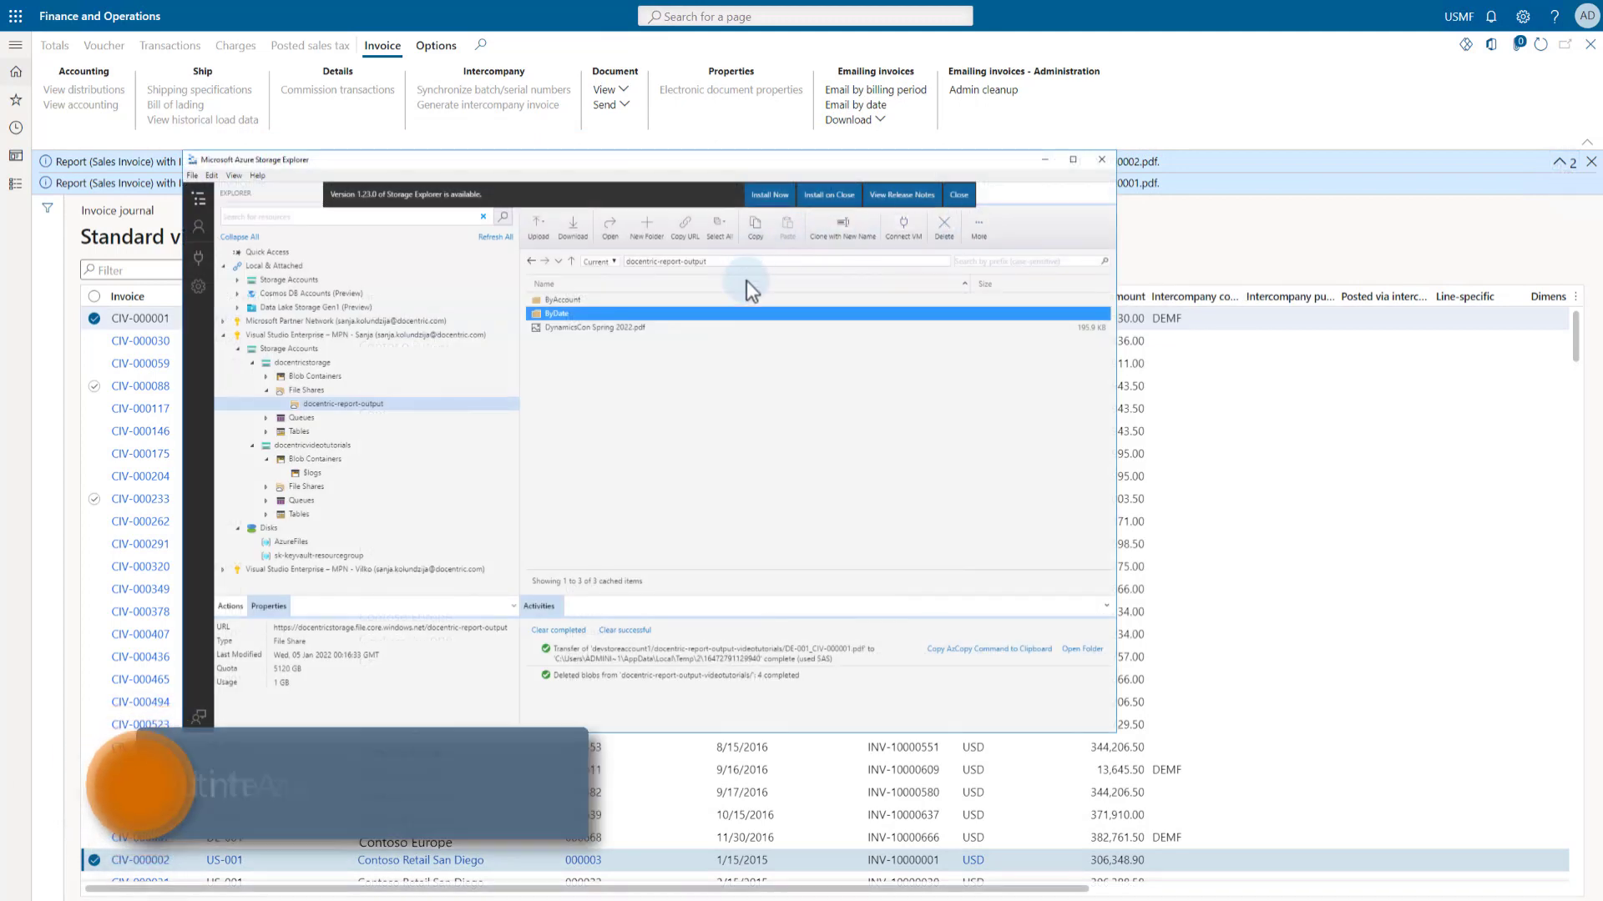
double_click(623, 313)
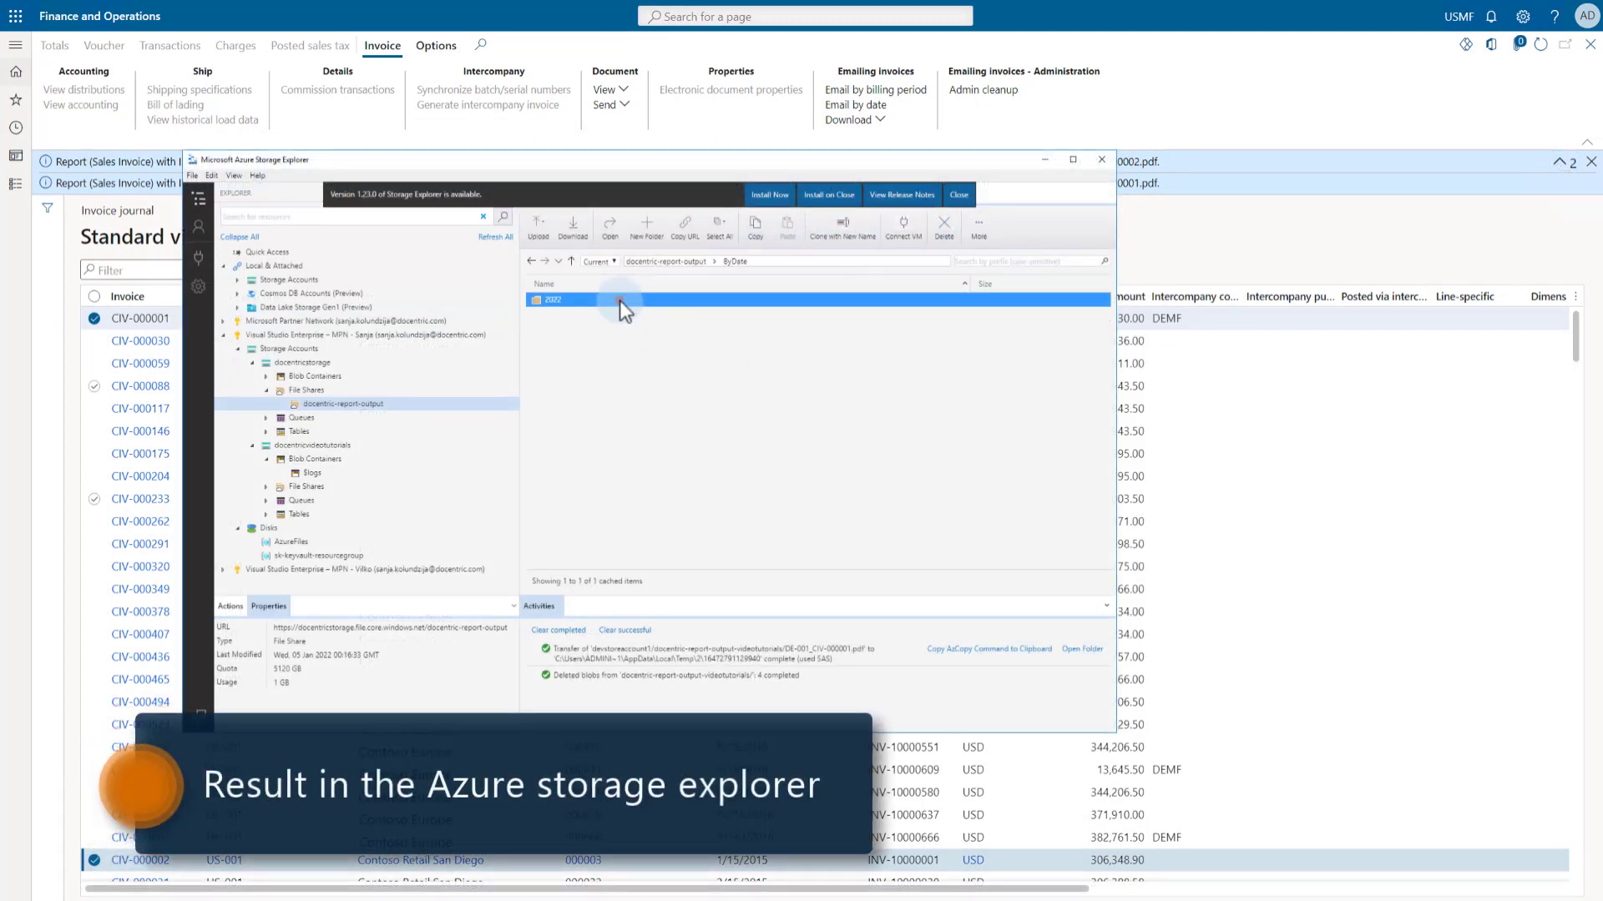
double_click(619, 300)
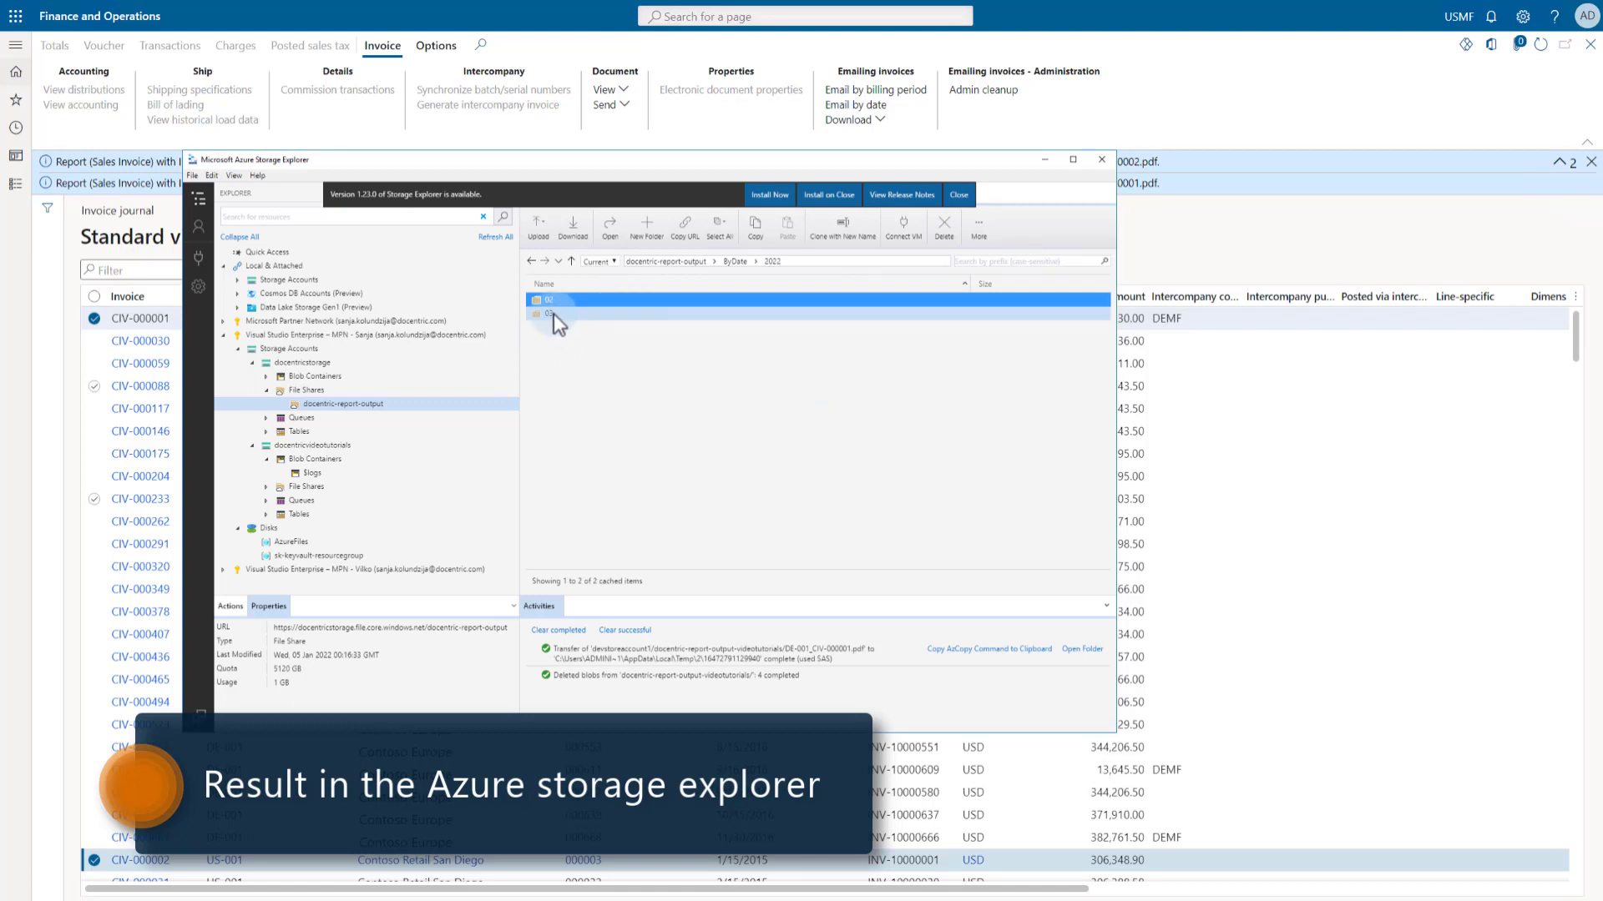
left_click(555, 315)
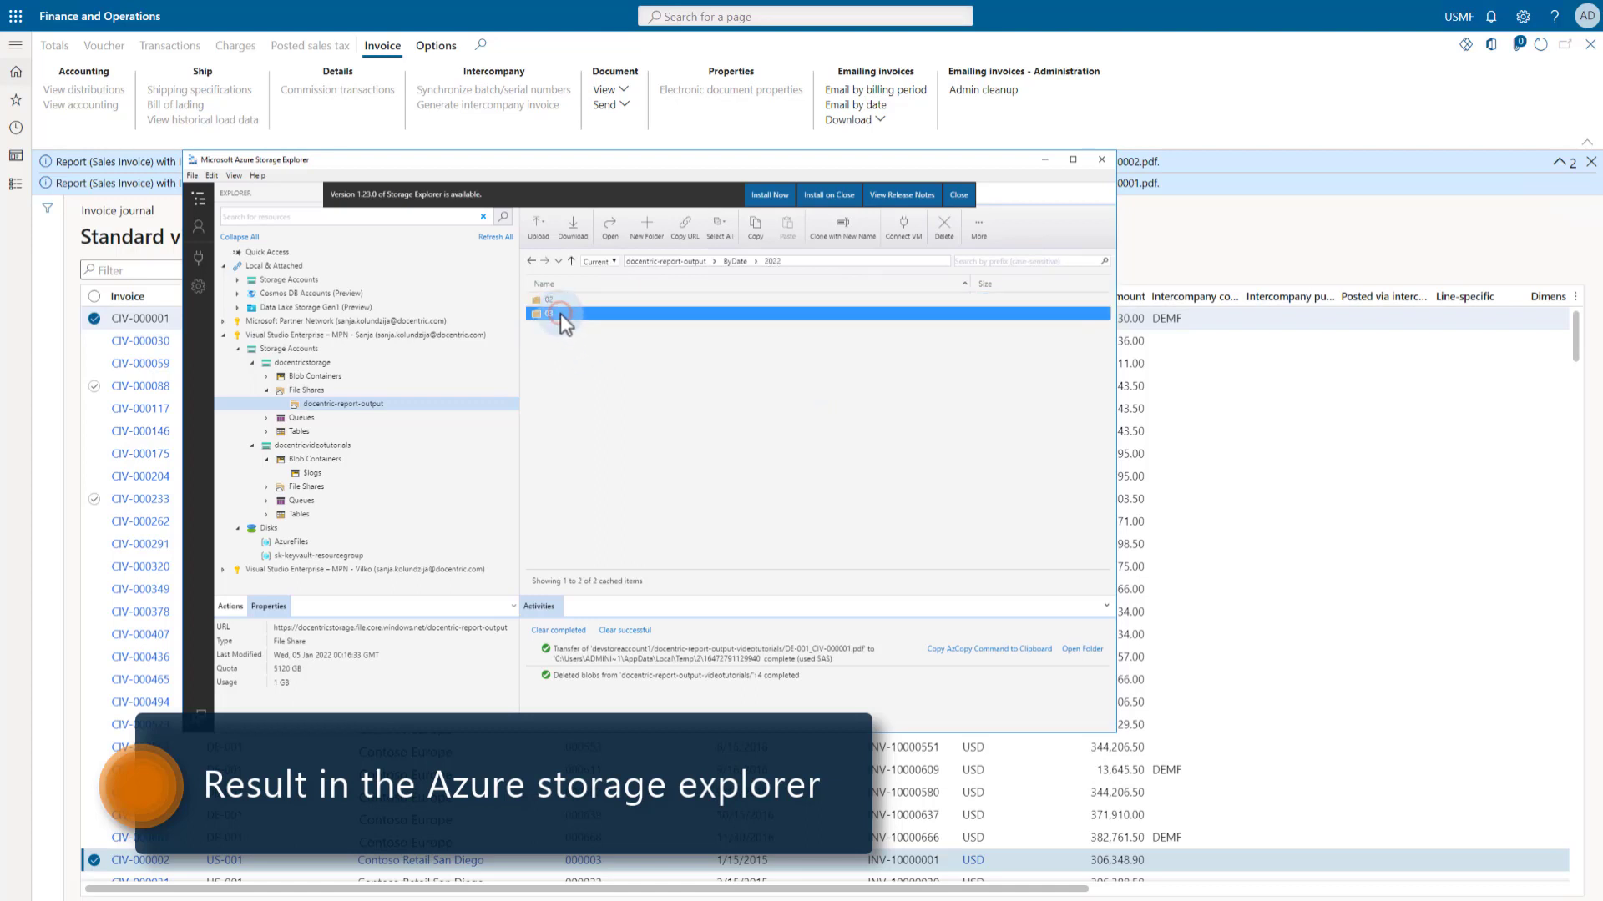
double_click(560, 313)
left_click_drag(628, 159, 725, 242)
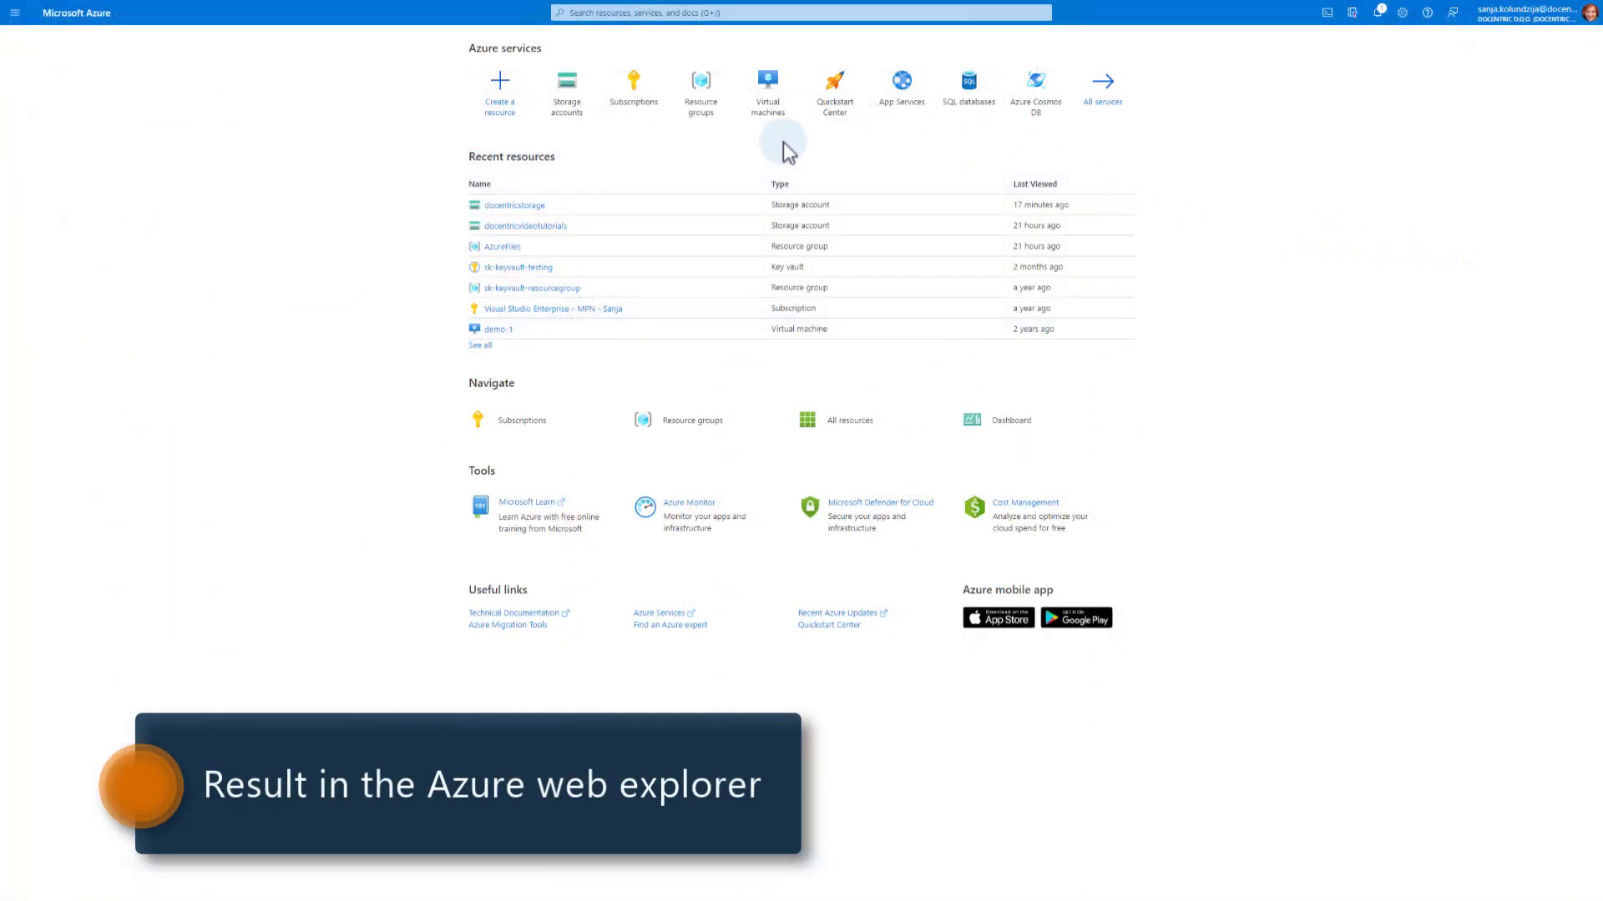
Step: In the Azure portal, open docentricstorage's docentric-report-output file share, go to ByDate/2022/03, and download US-001_CIV-000002.pdf for viewing
left_click(511, 206)
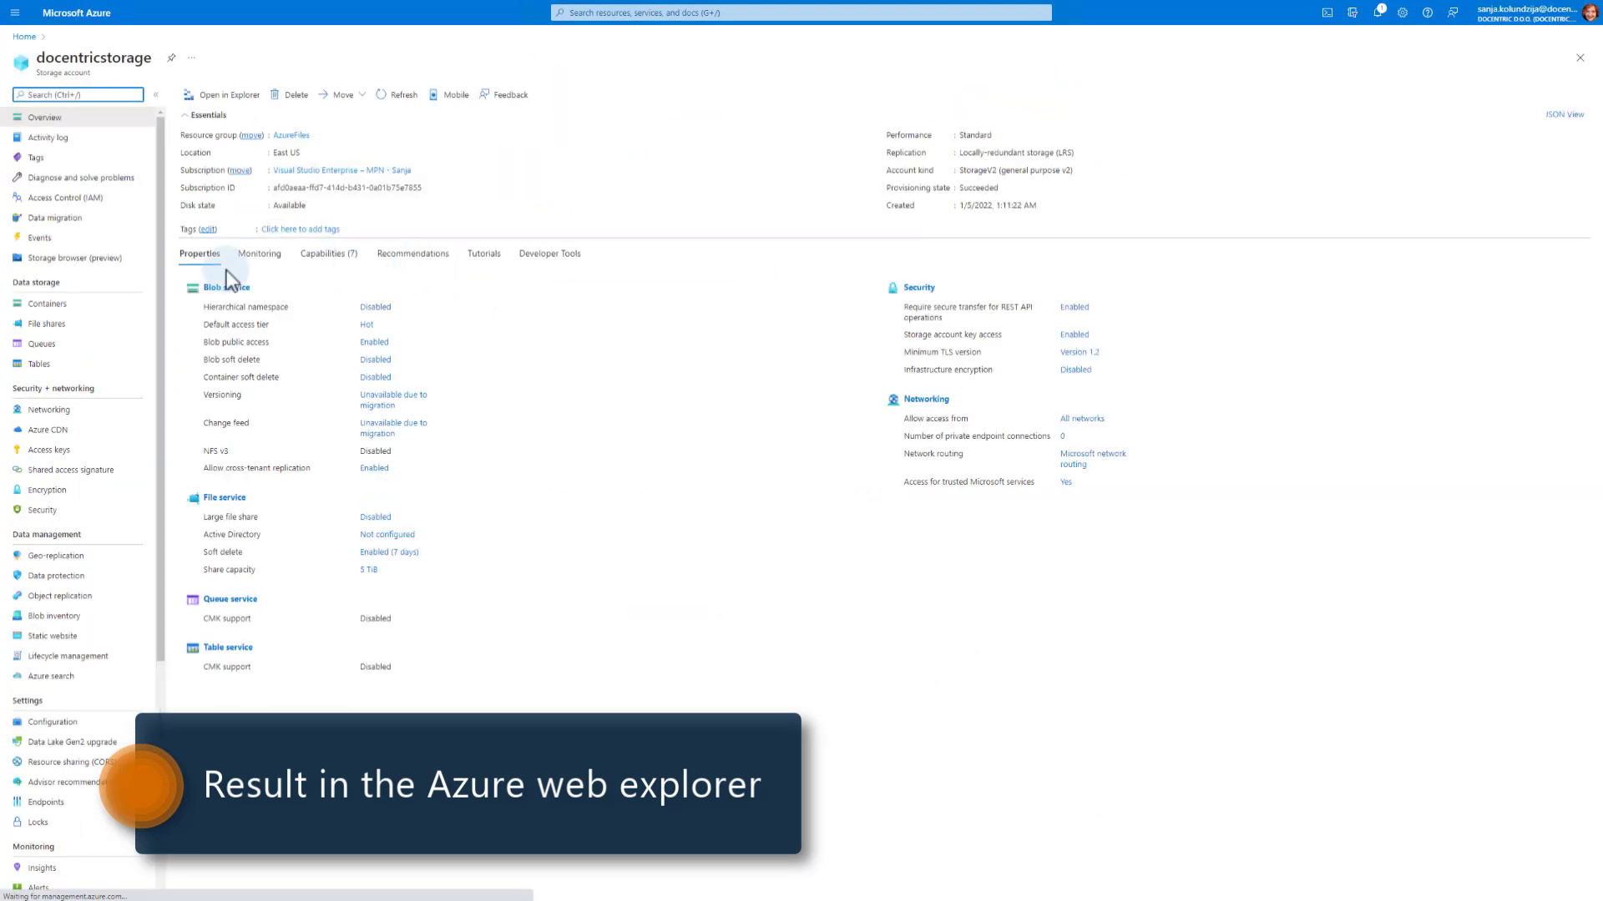
left_click(41, 331)
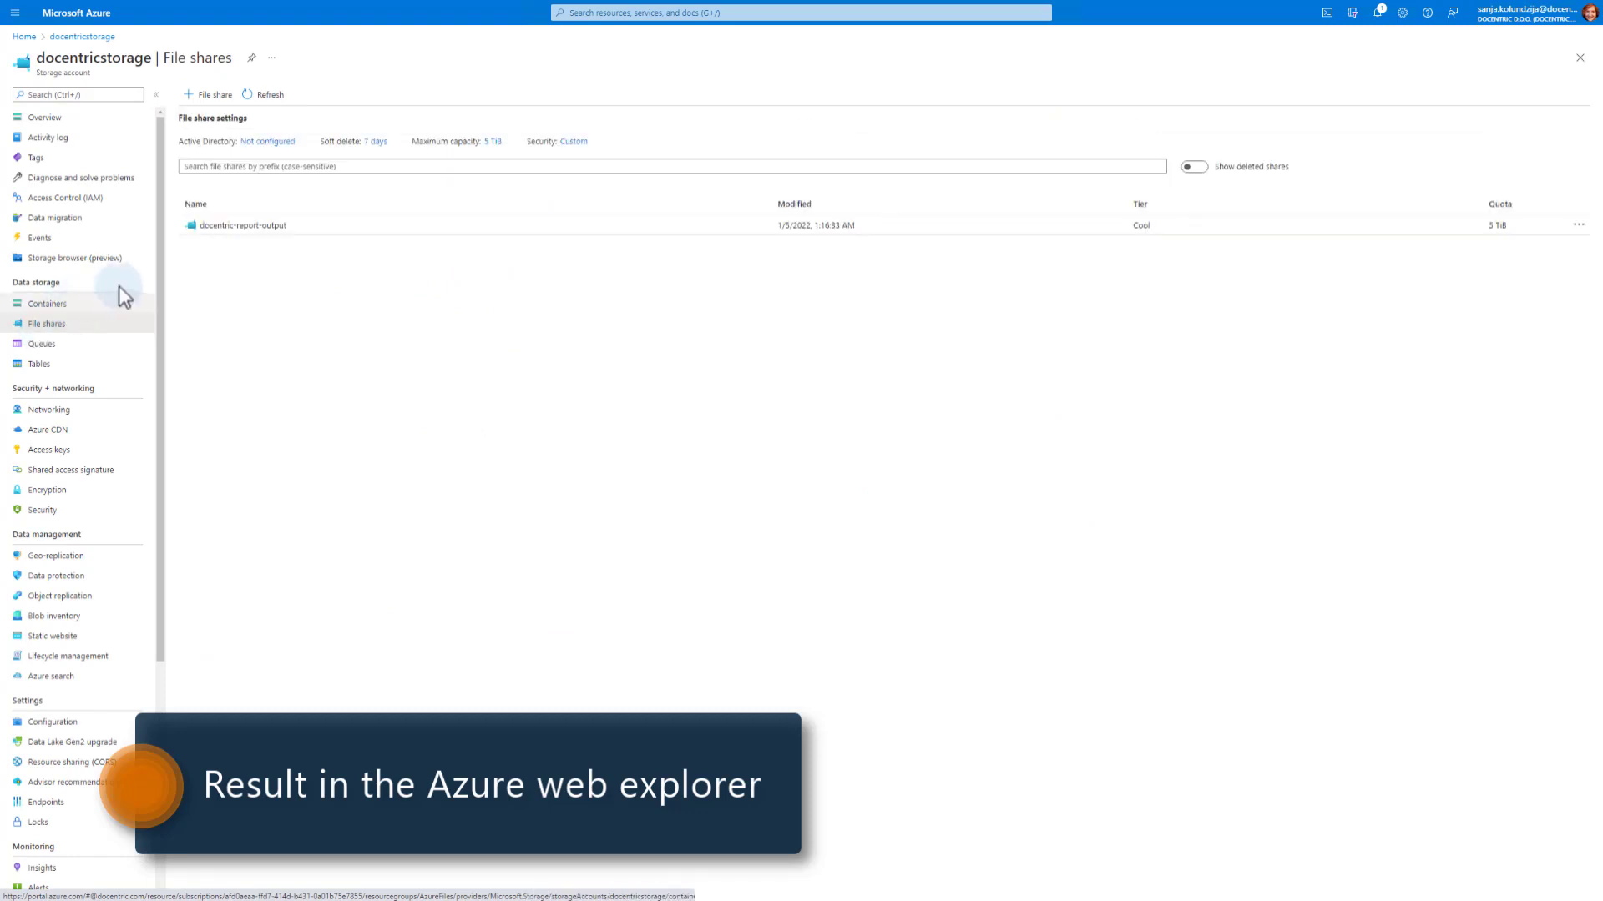
left_click(243, 226)
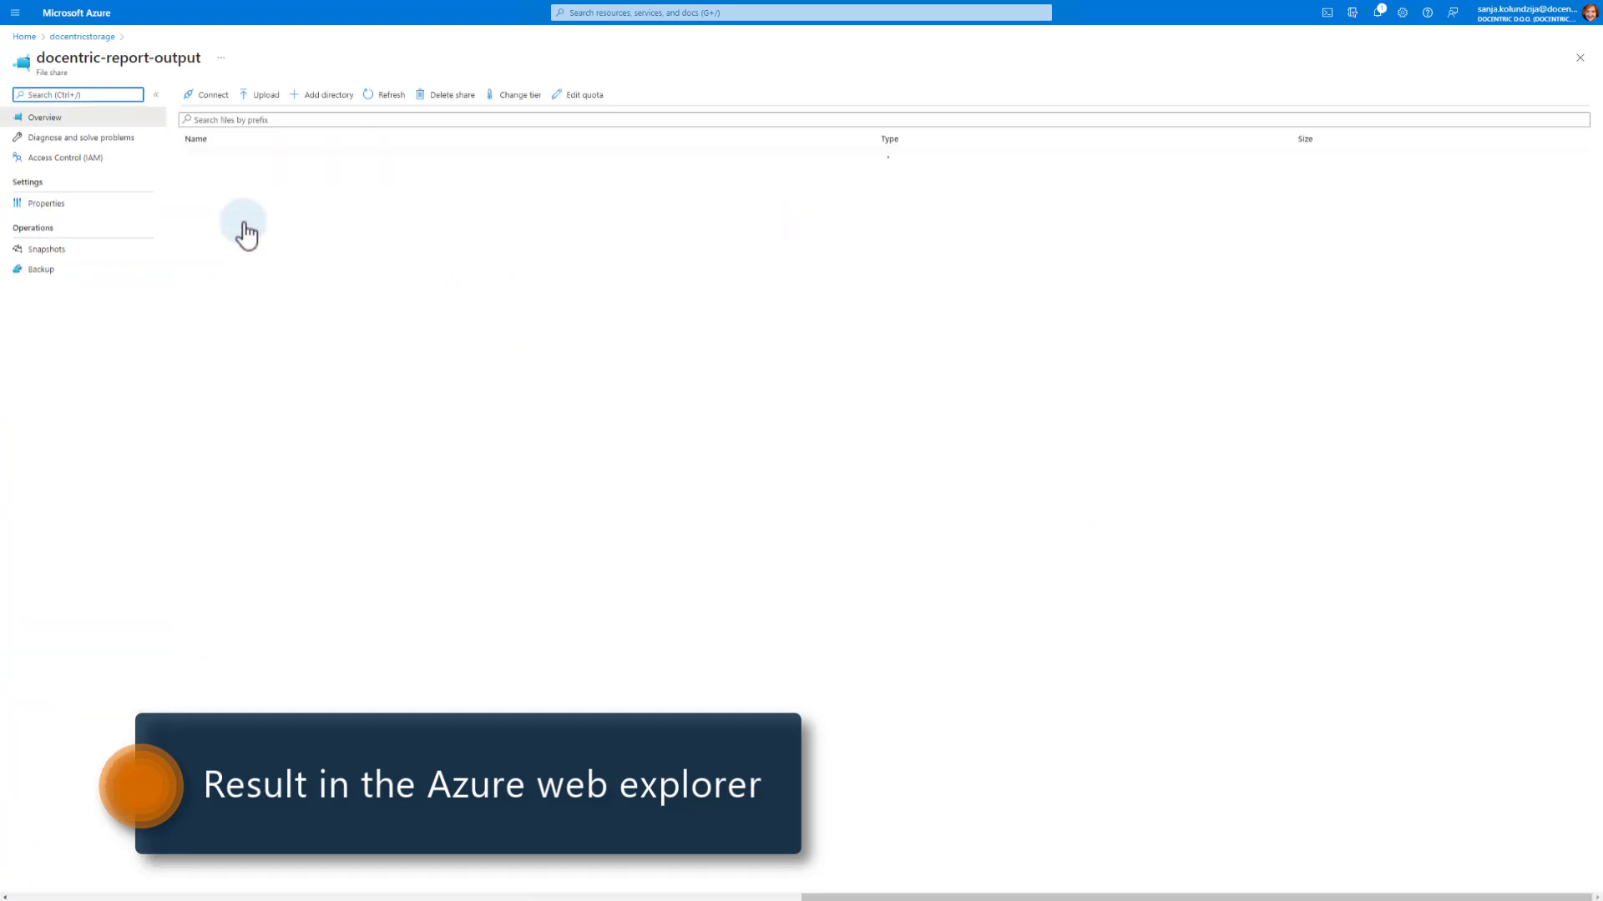
left_click(212, 182)
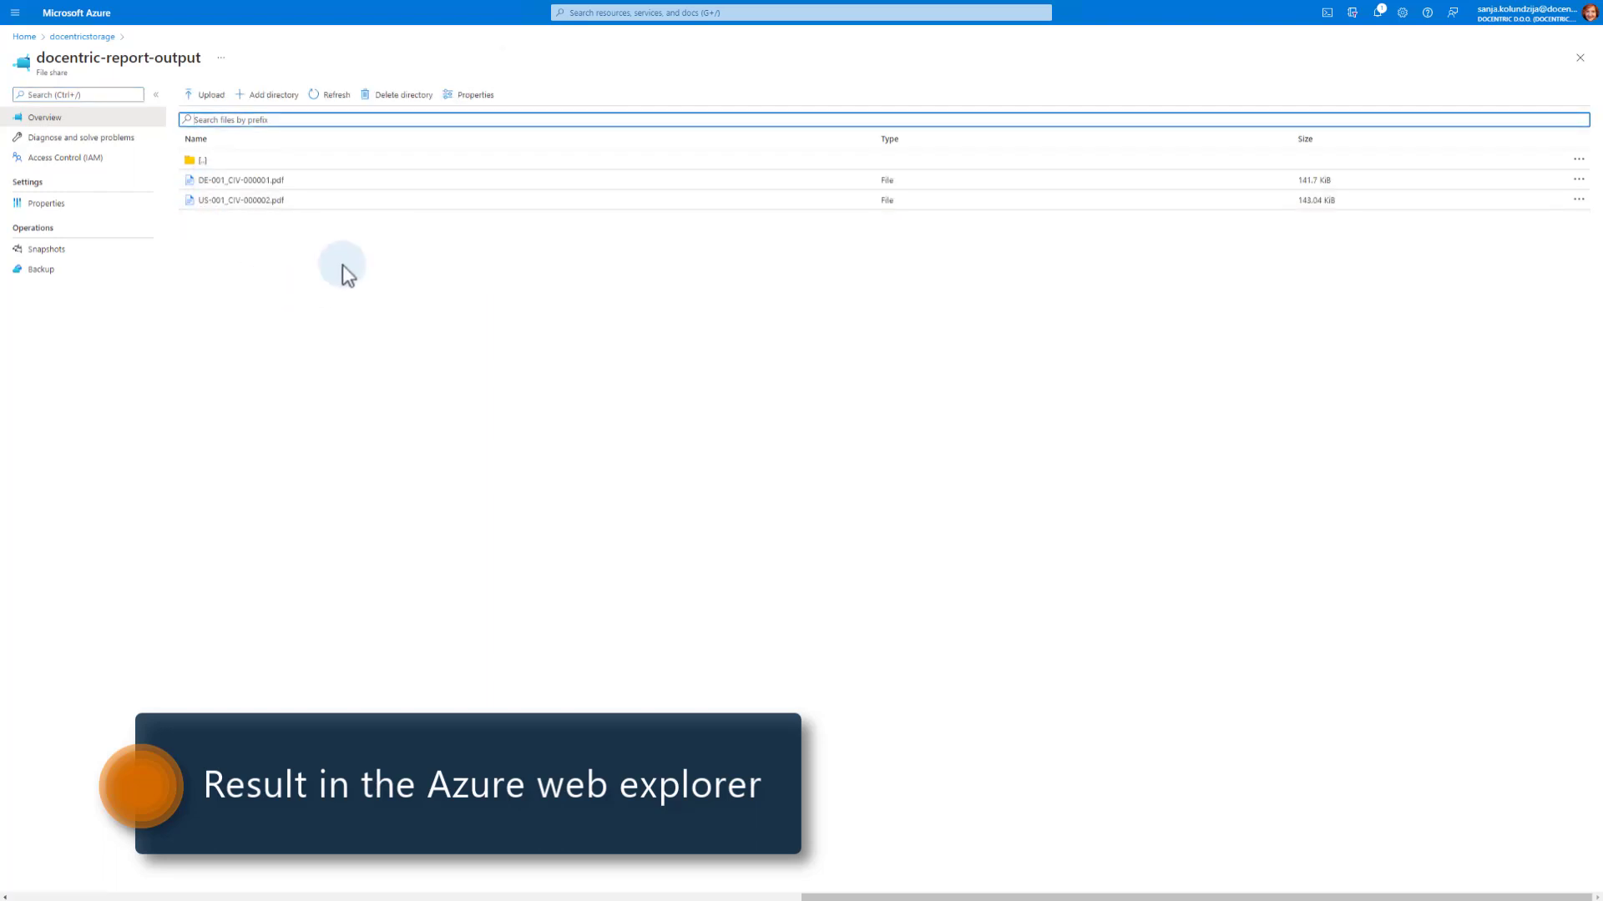
left_click(249, 200)
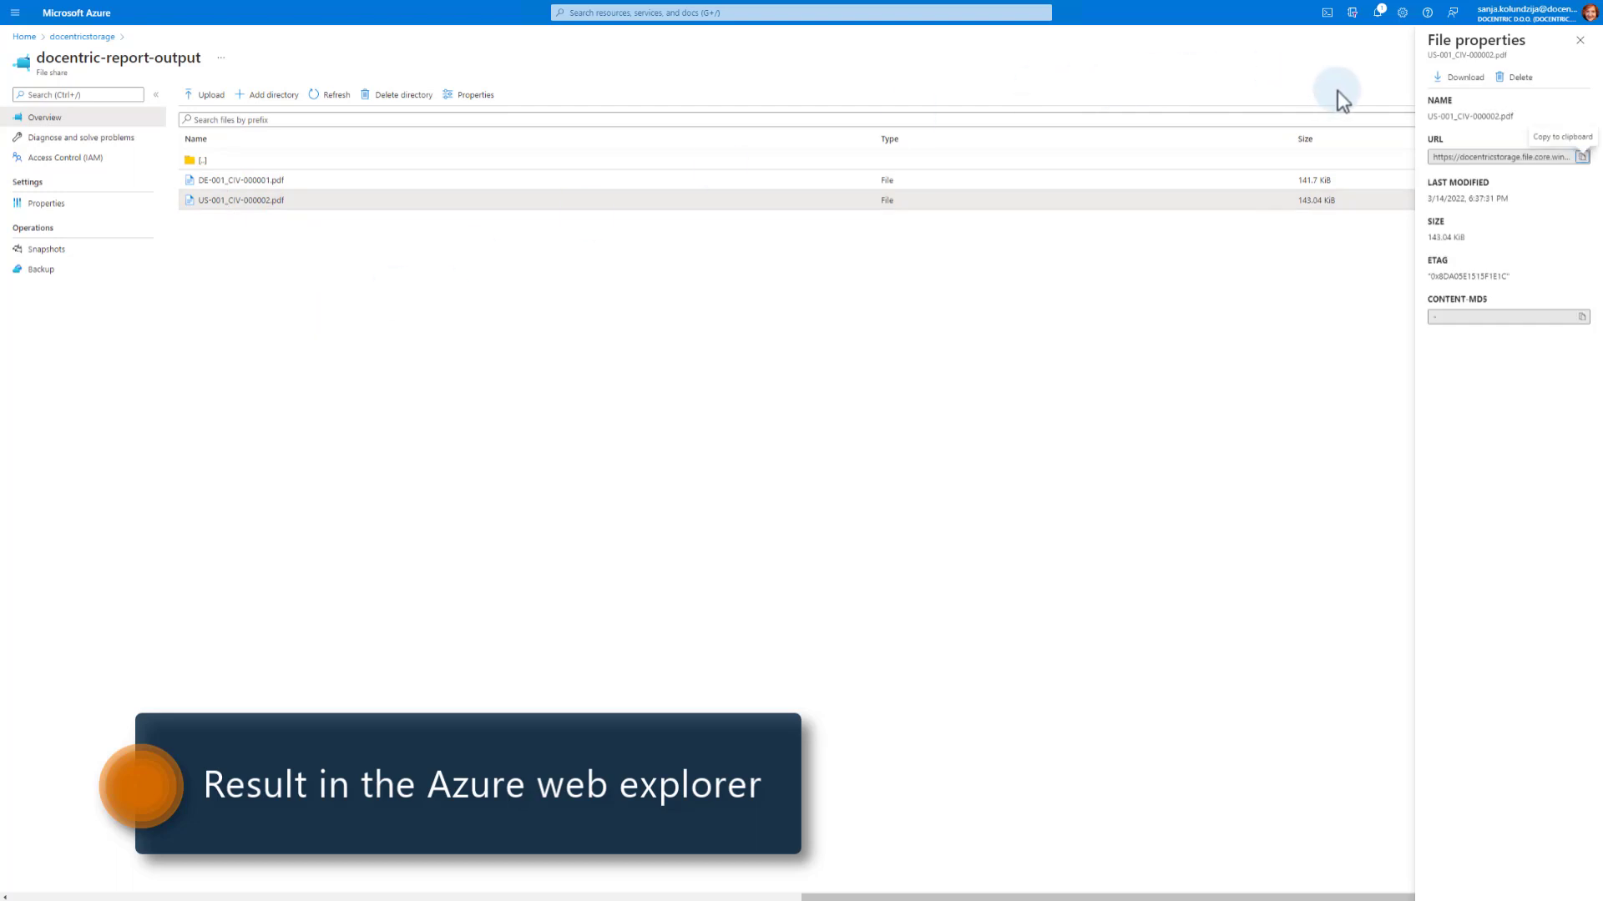
left_click(1462, 79)
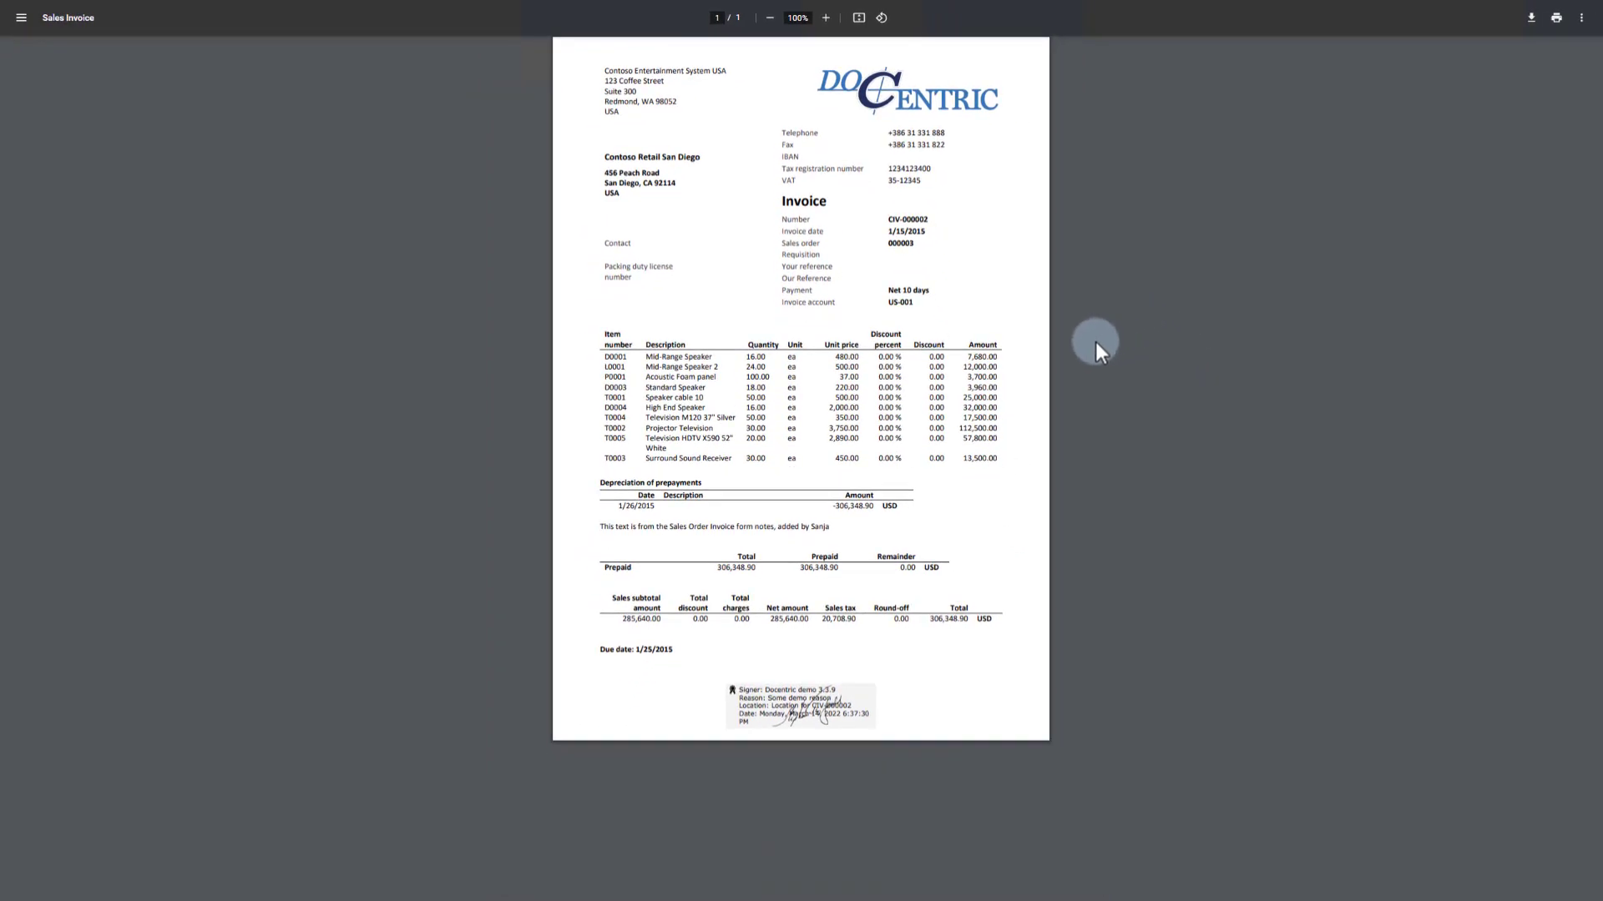
Step: Switch to File Explorer, view US-001_CIV-000002 from ByDate/2022/03 on the mapped docentric-report-output drive, and minimize the folder window
key("alt+Tab")
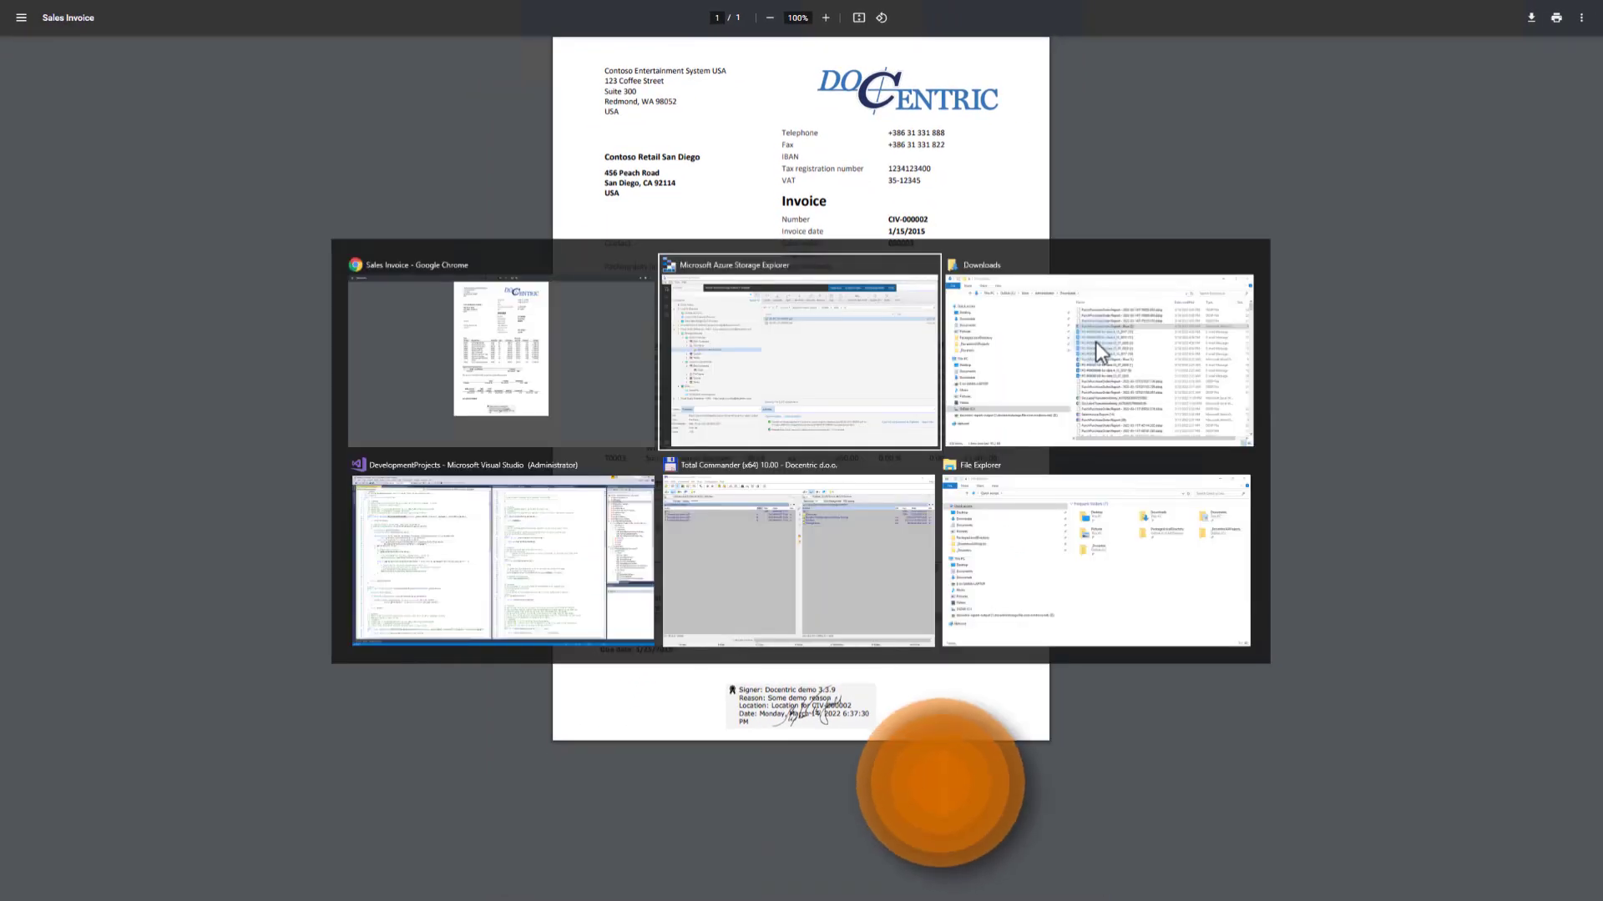
left_click(1095, 342)
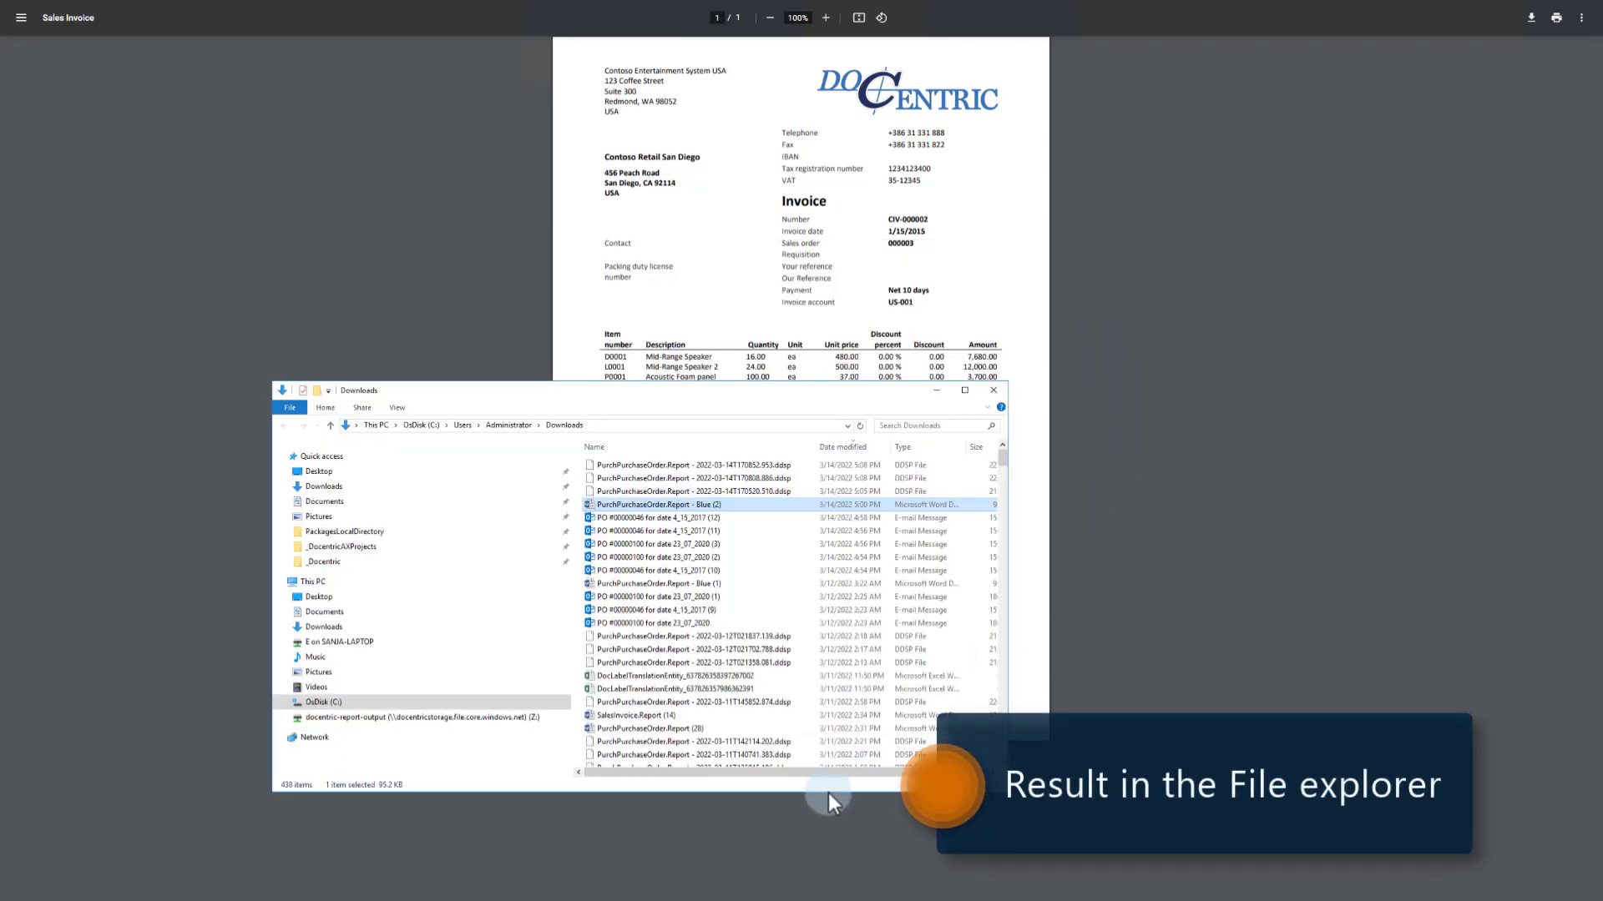
left_click(447, 719)
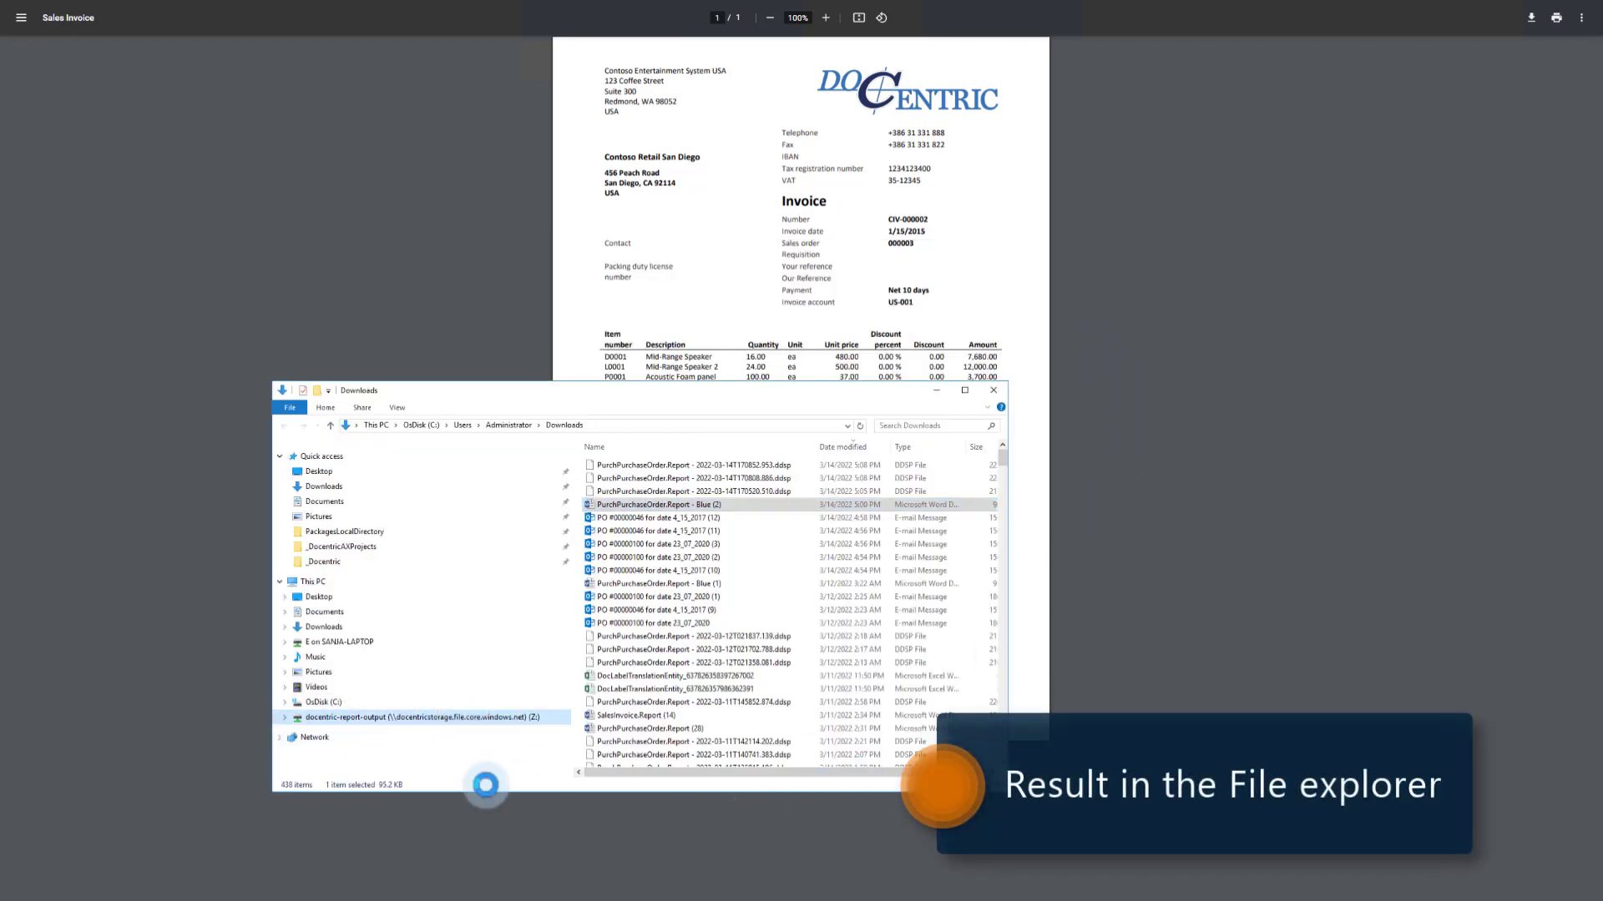
double_click(614, 480)
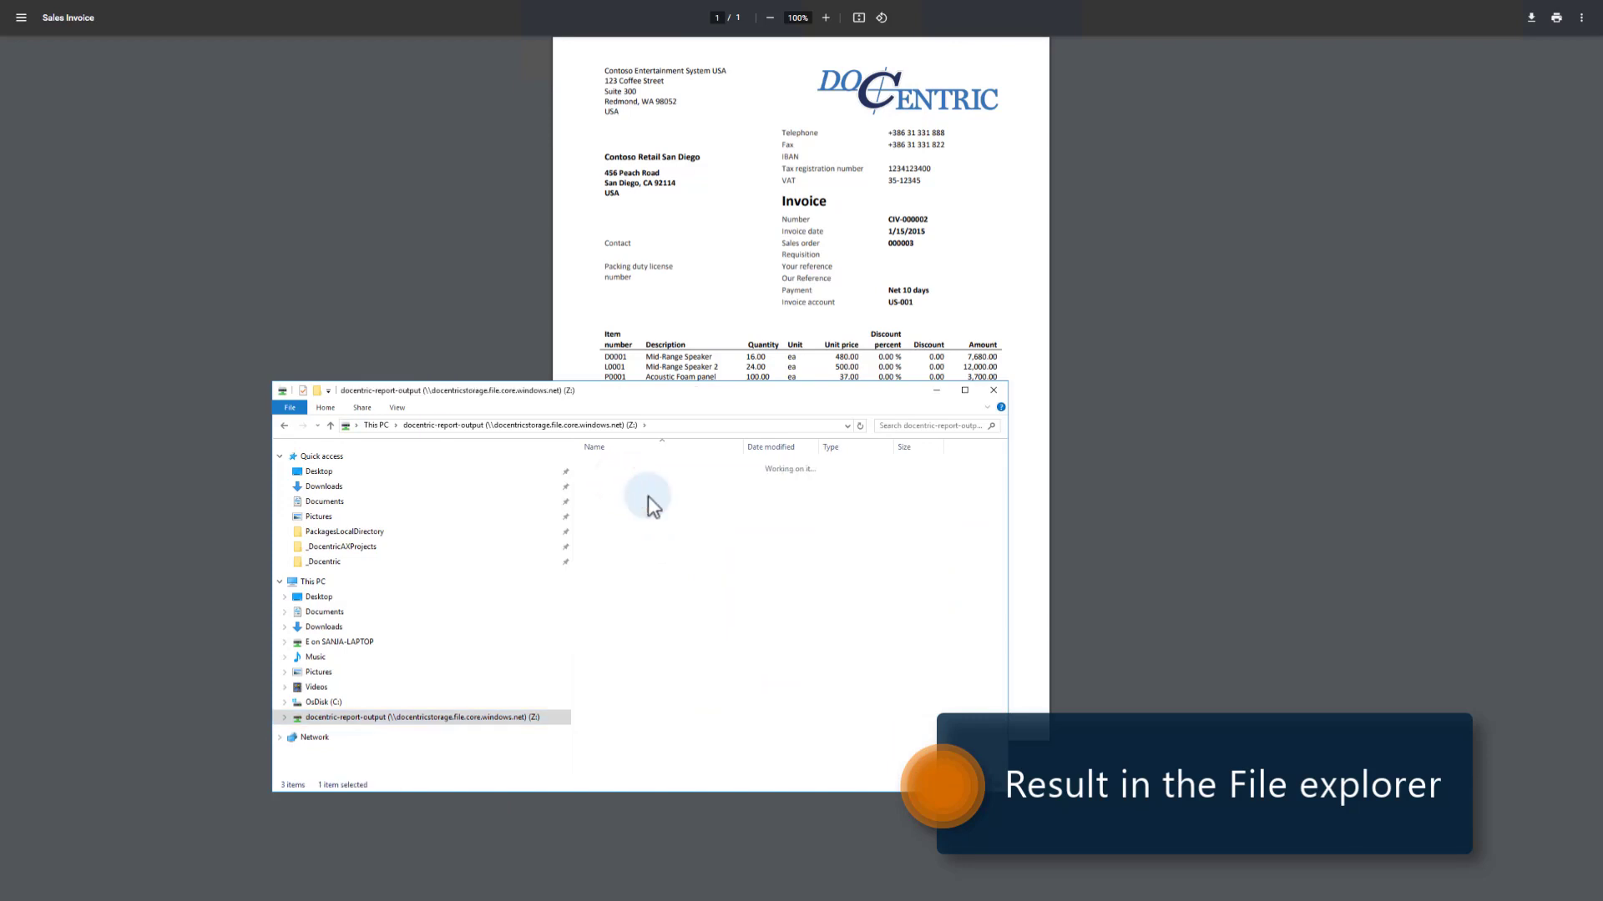
double_click(608, 465)
double_click(611, 467)
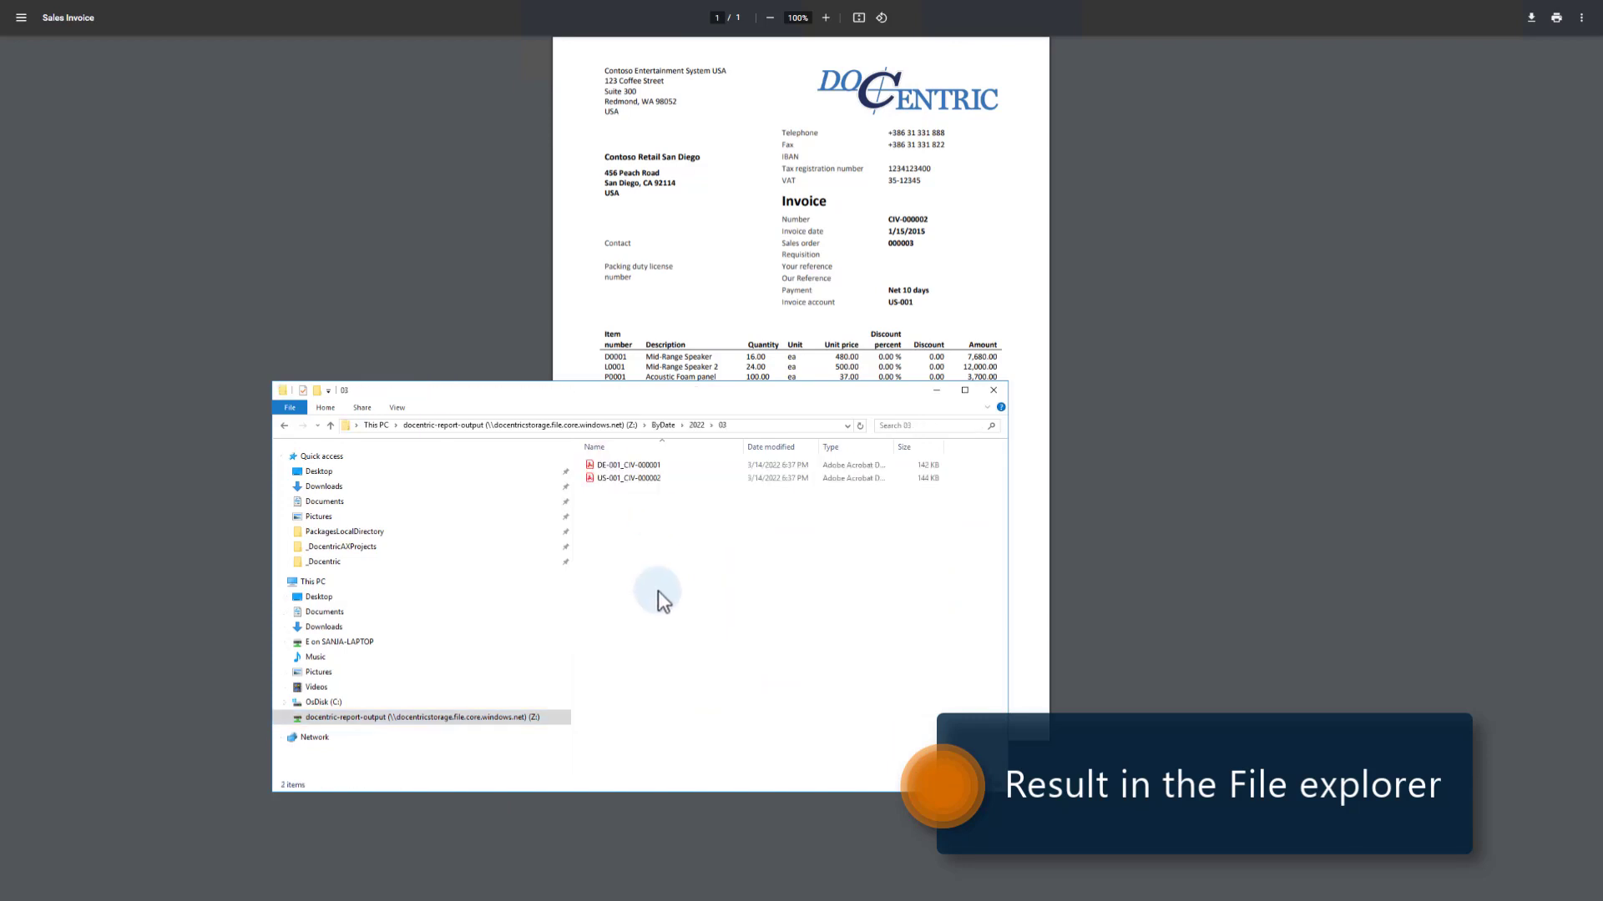
double_click(649, 478)
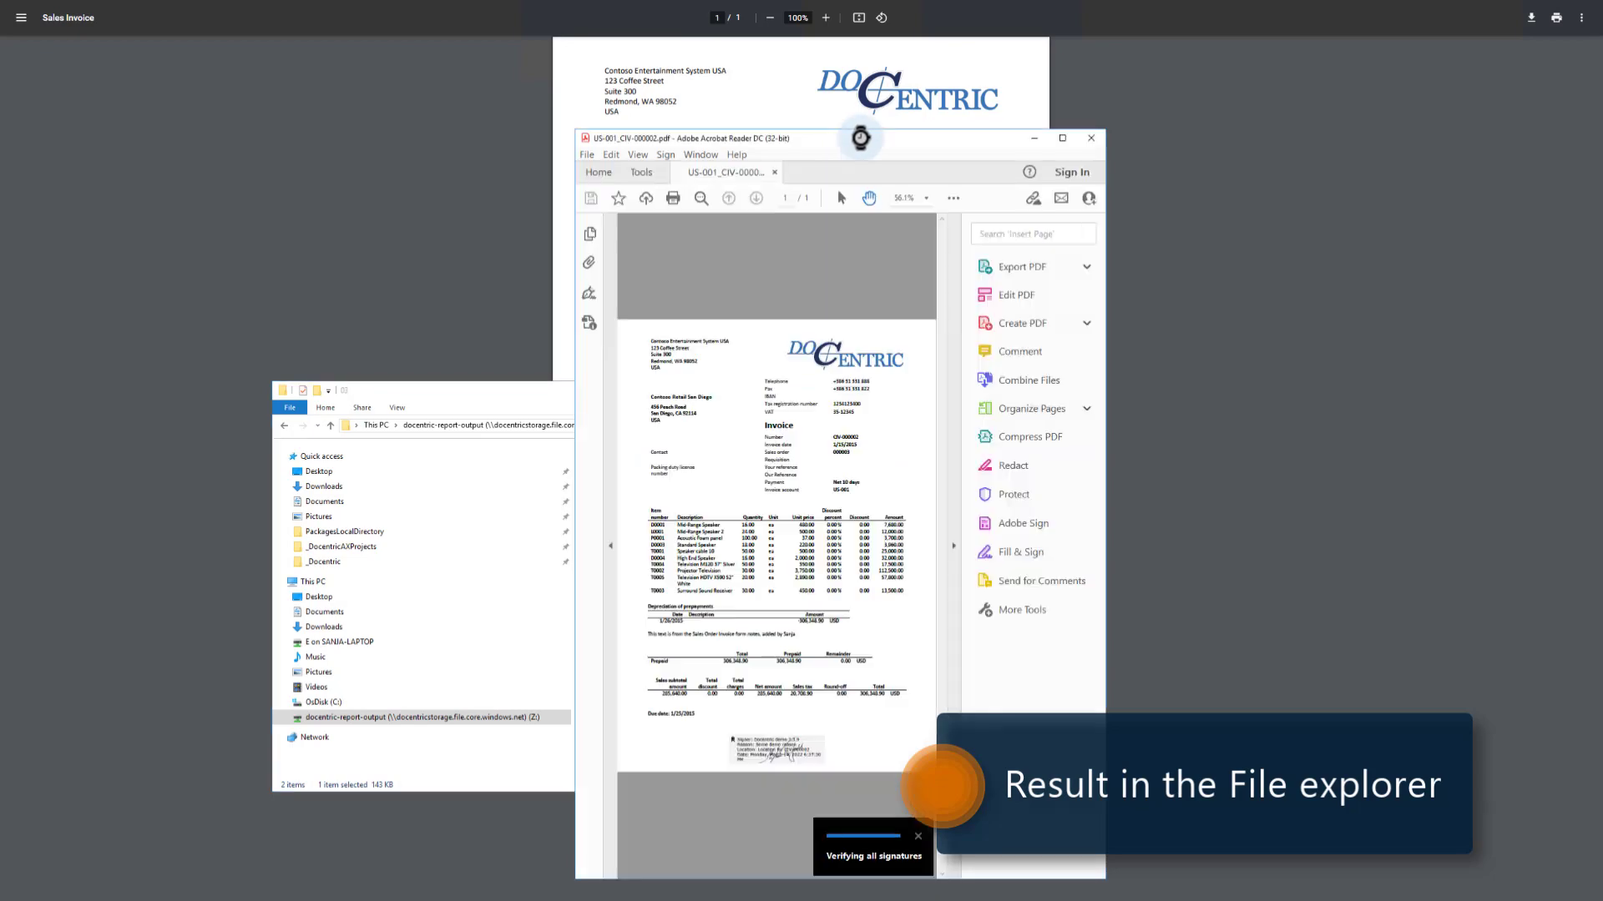
left_click(954, 549)
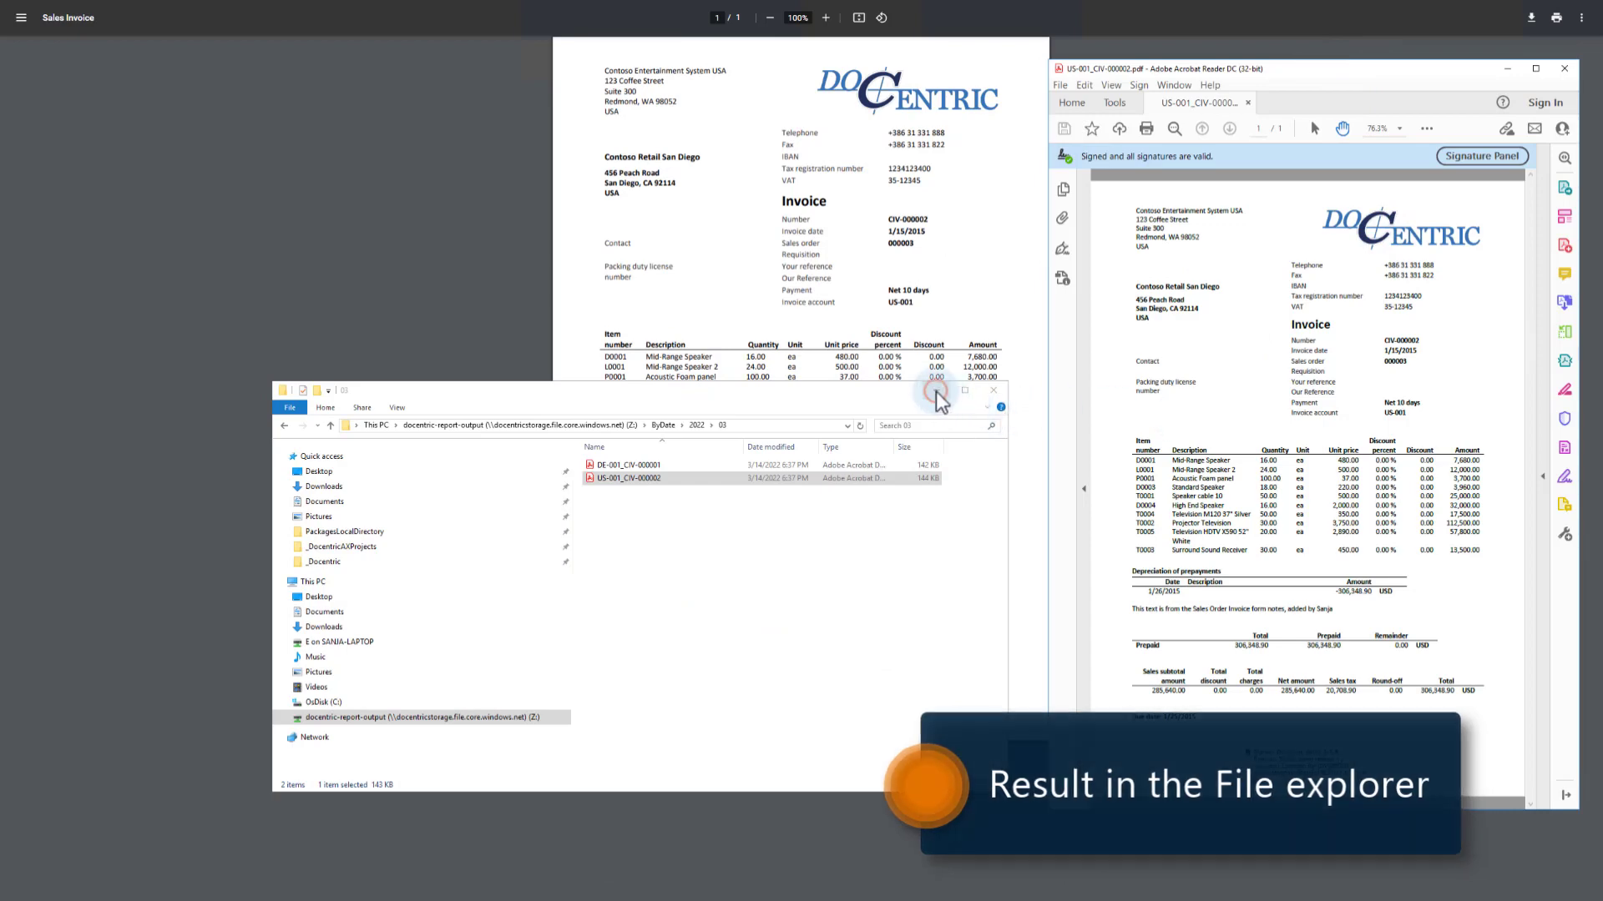
left_click(936, 390)
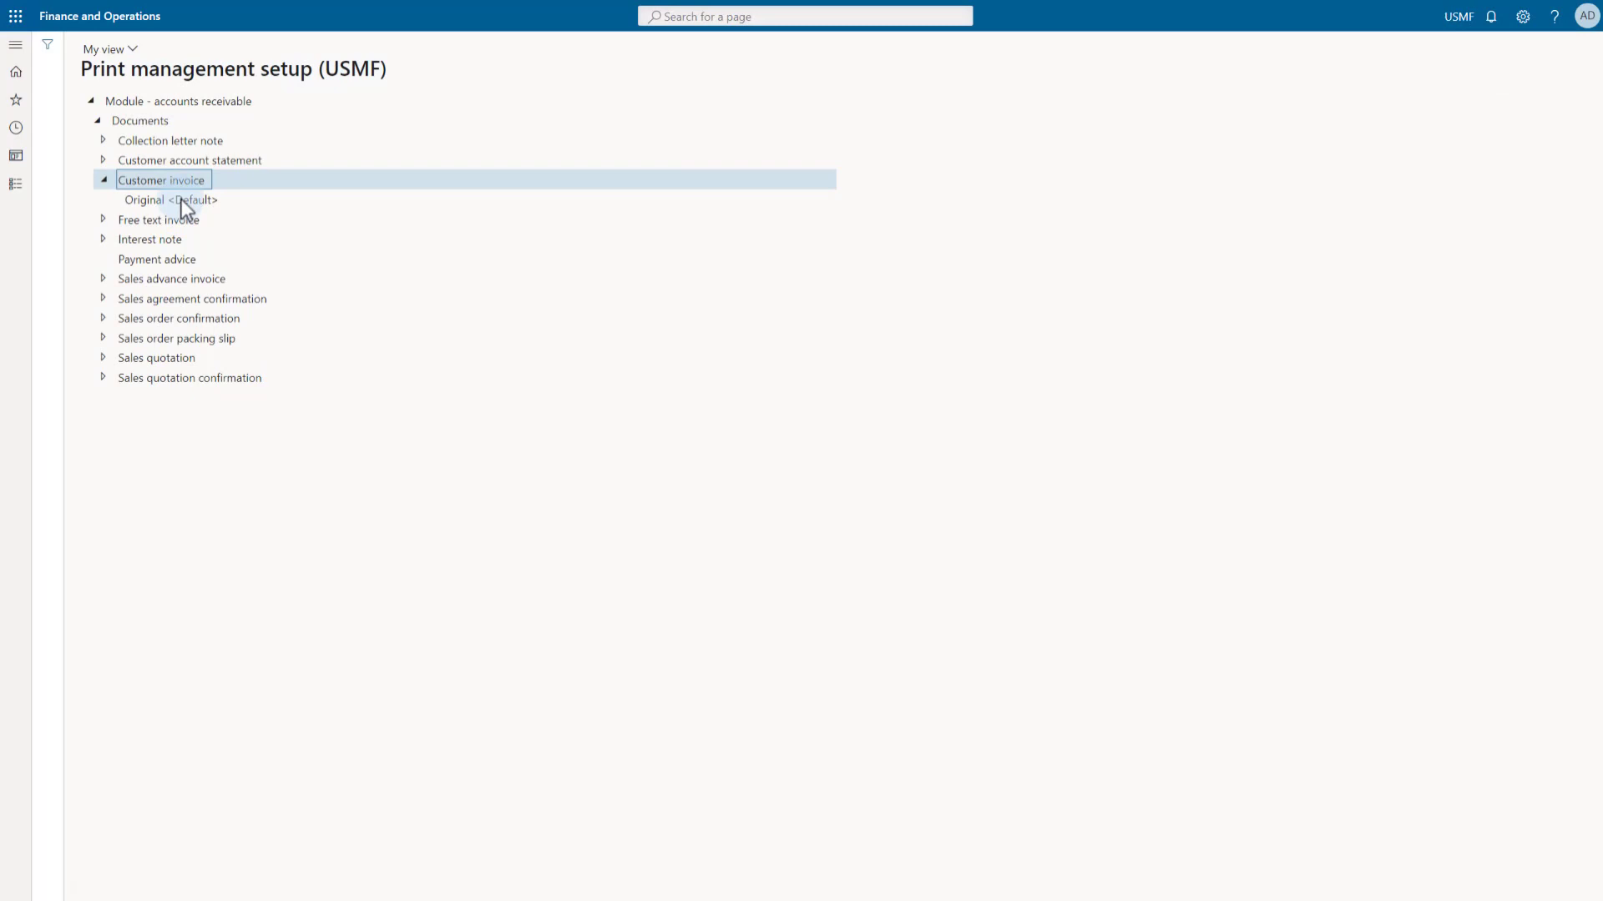
Step: Open the original customer invoice's print destination settings, turn off saving to Azure Files, and turn on saving to SharePoint
left_click(182, 199)
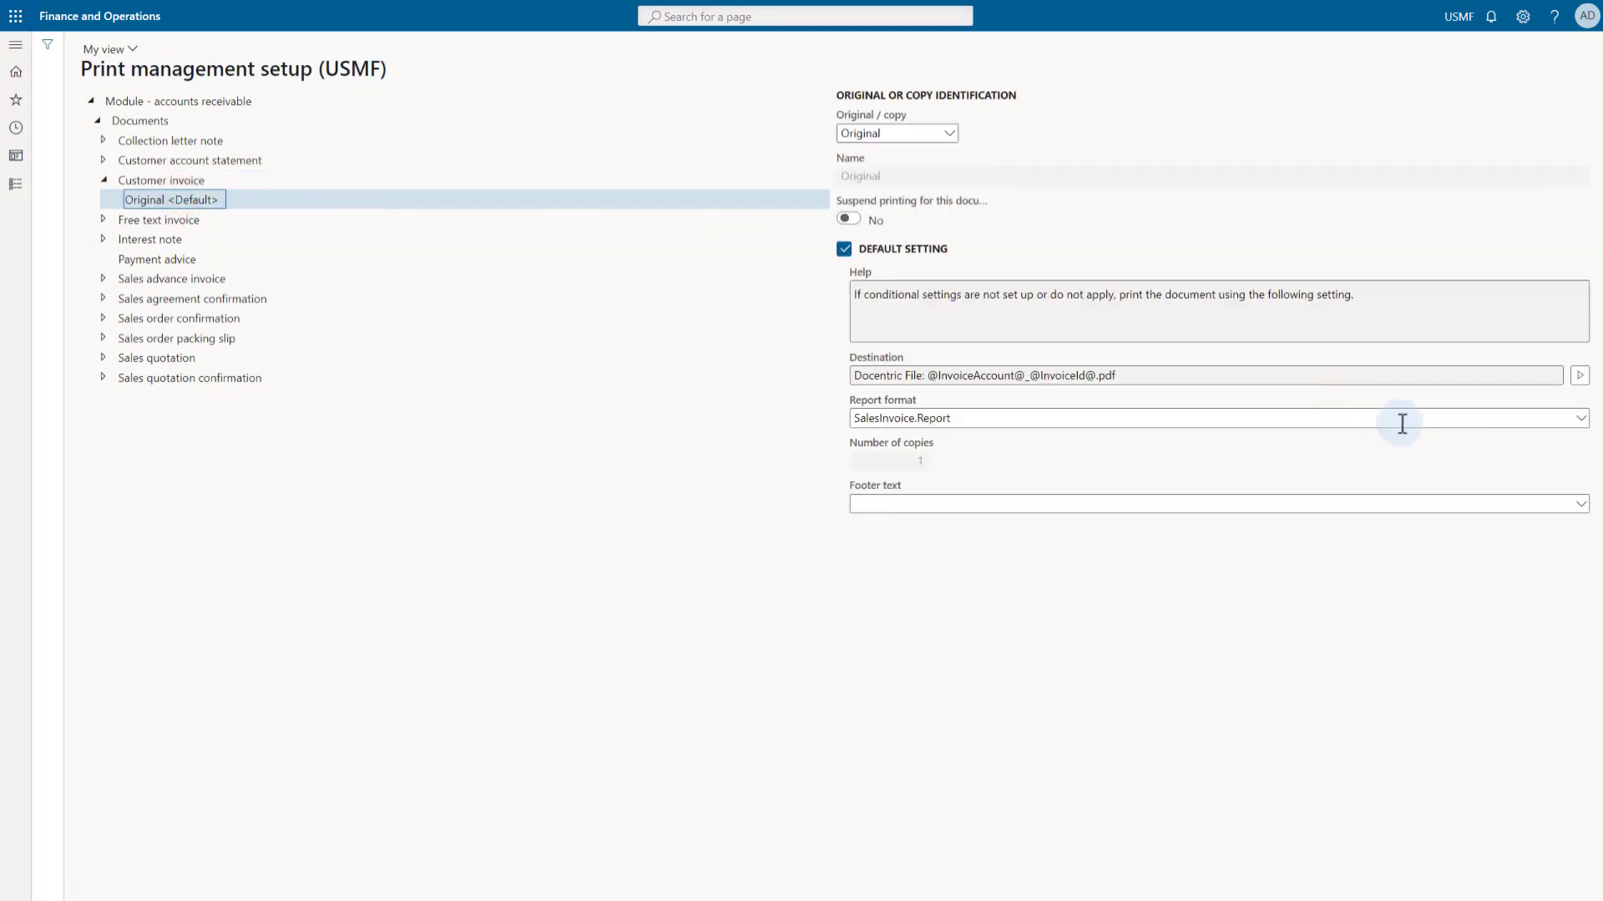
left_click(1579, 375)
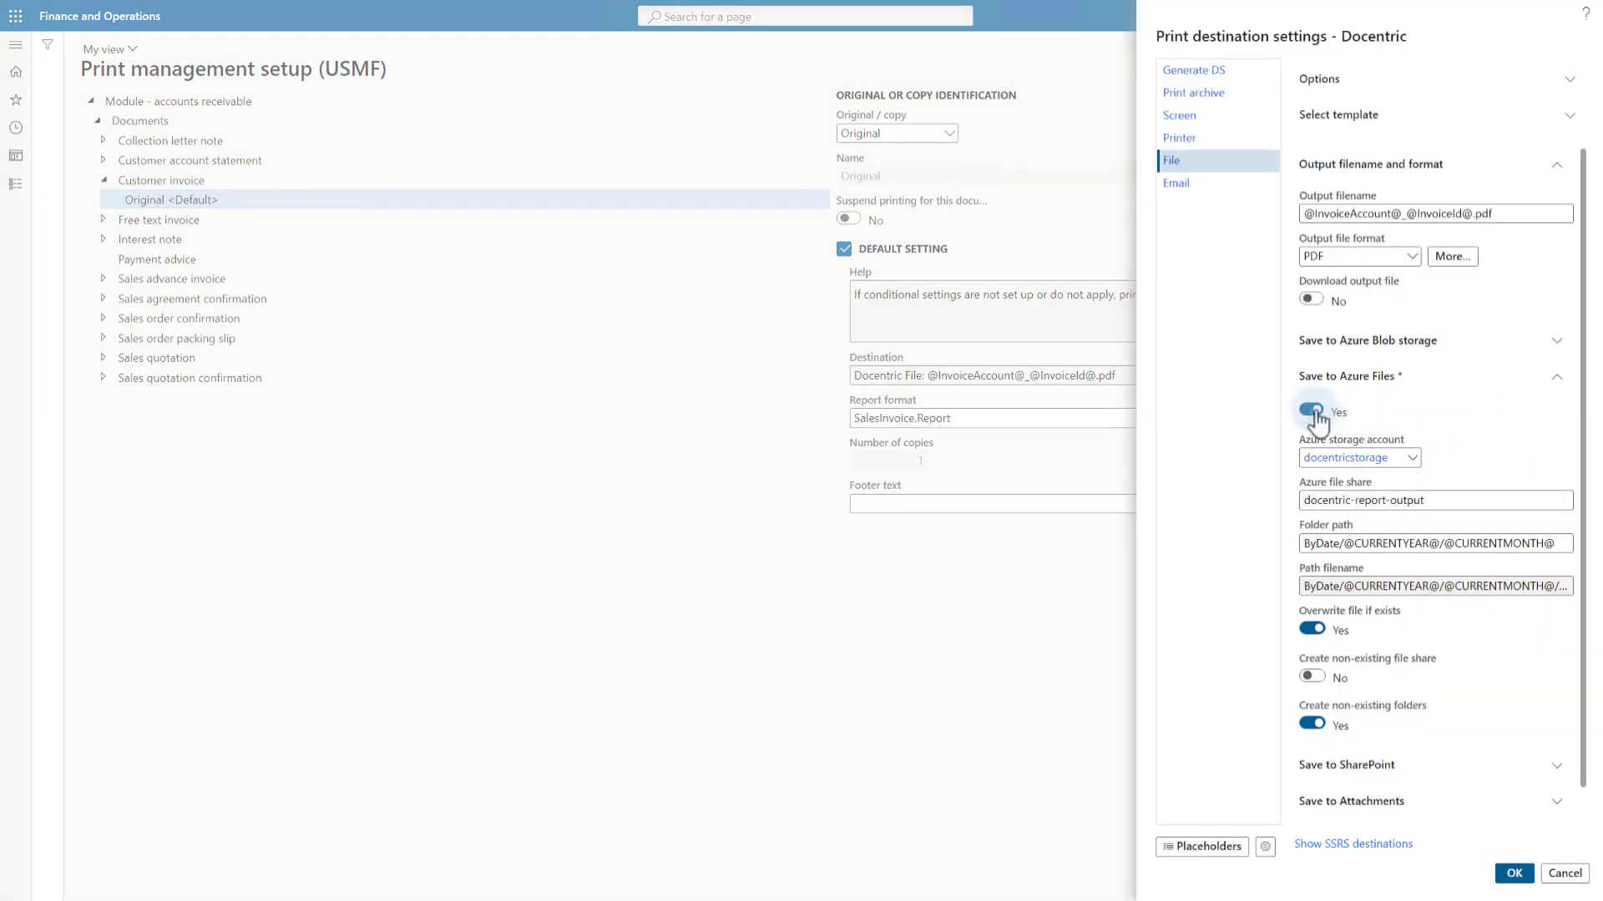
left_click(1314, 411)
left_click(1319, 385)
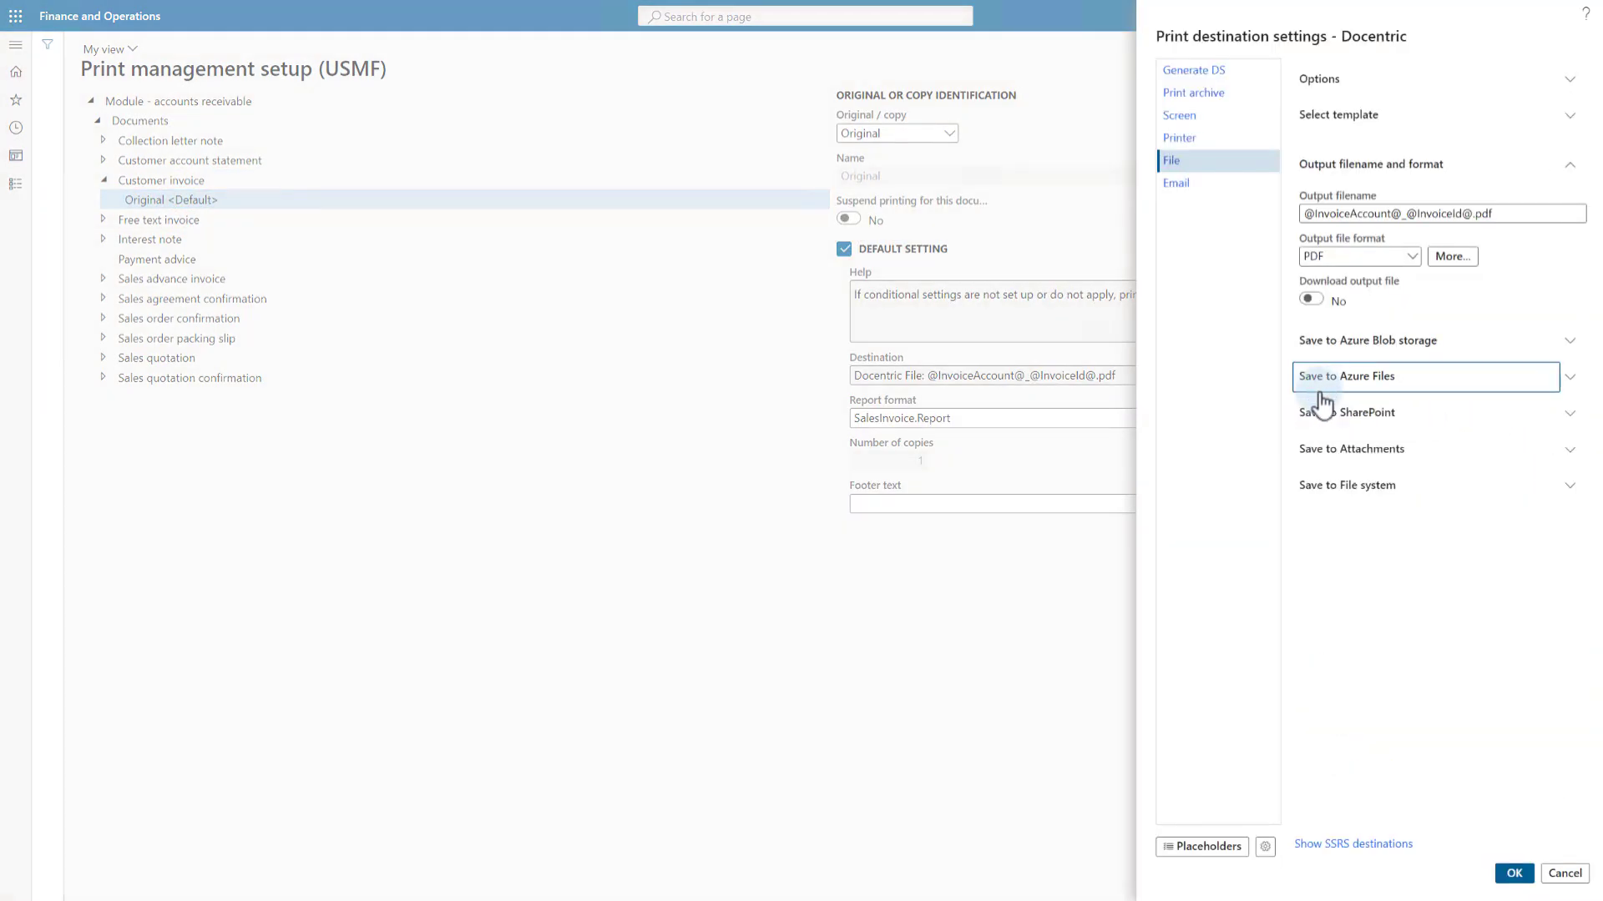
left_click(1319, 412)
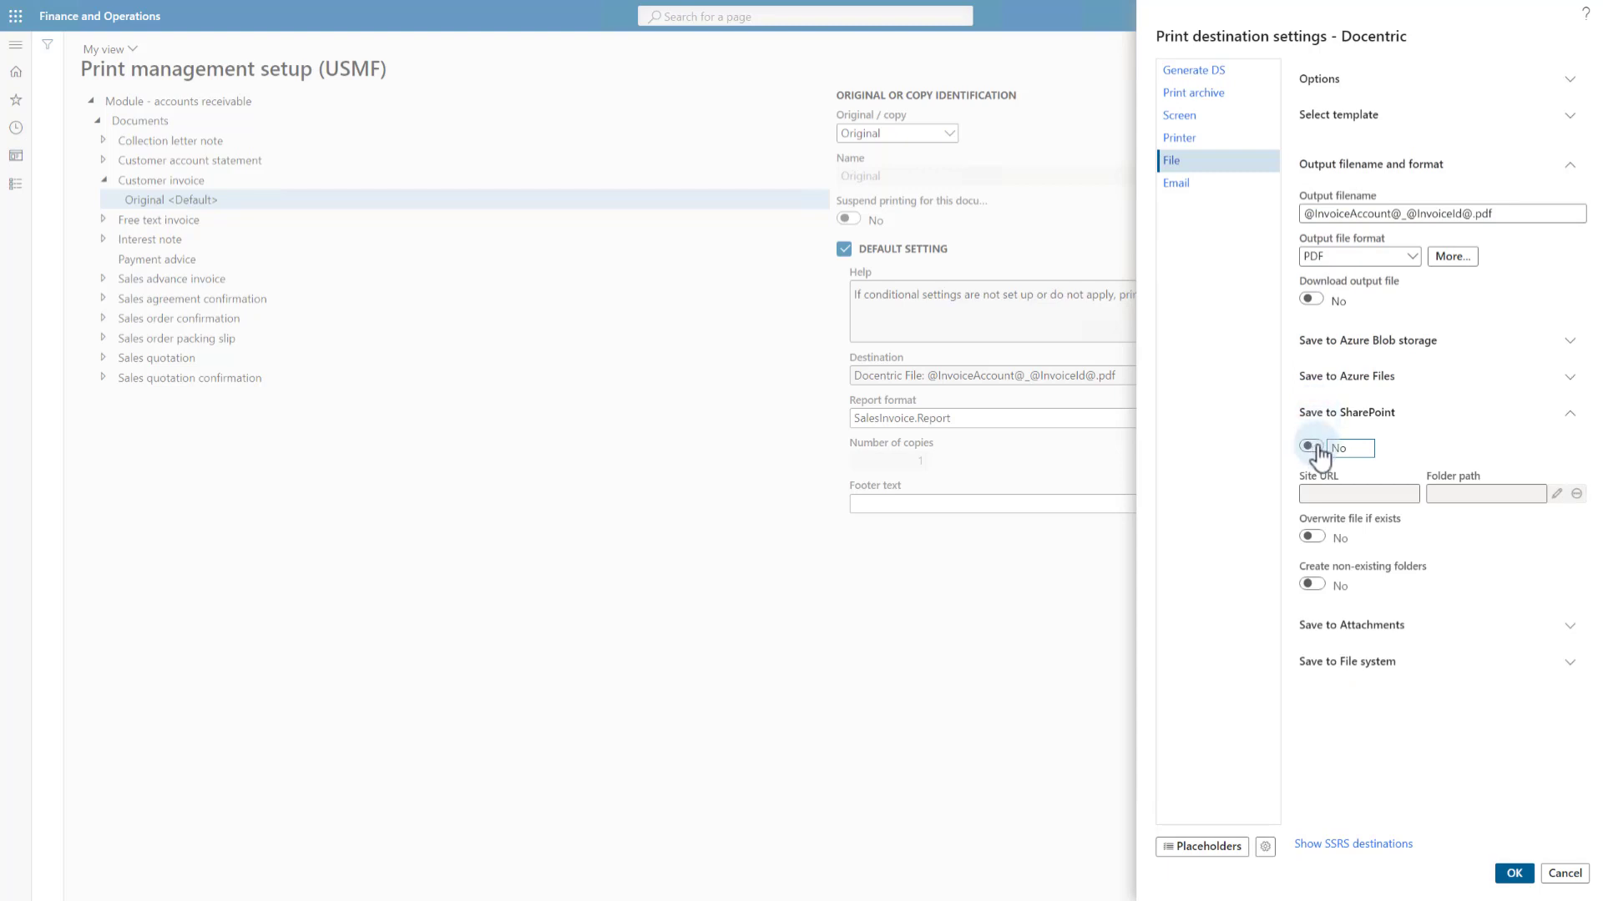
left_click(1315, 449)
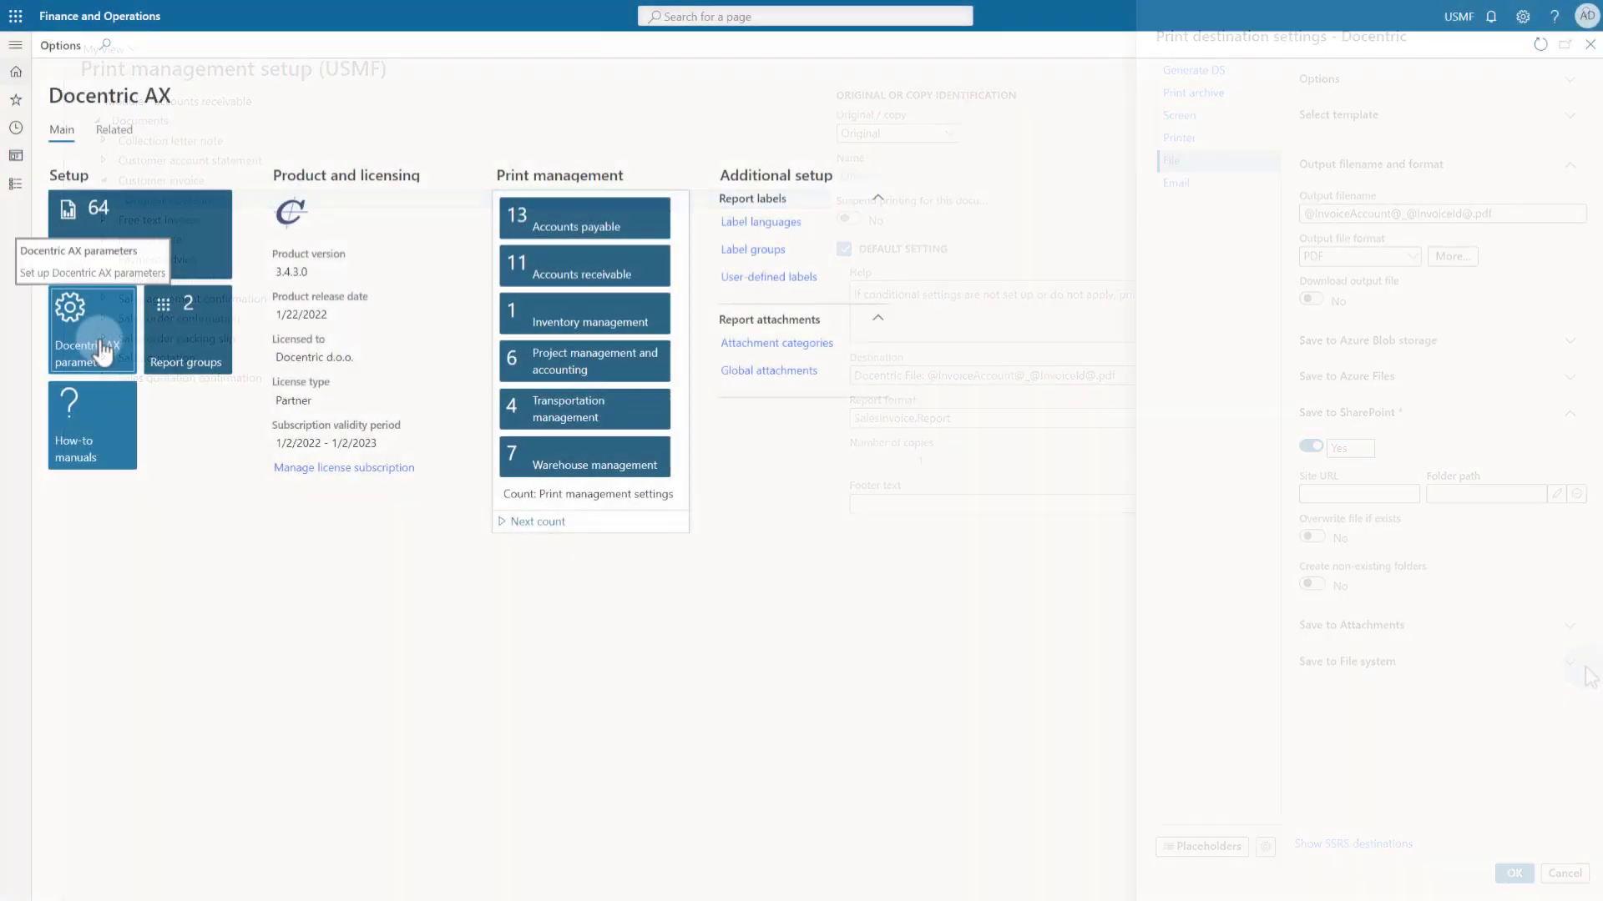
left_click(101, 349)
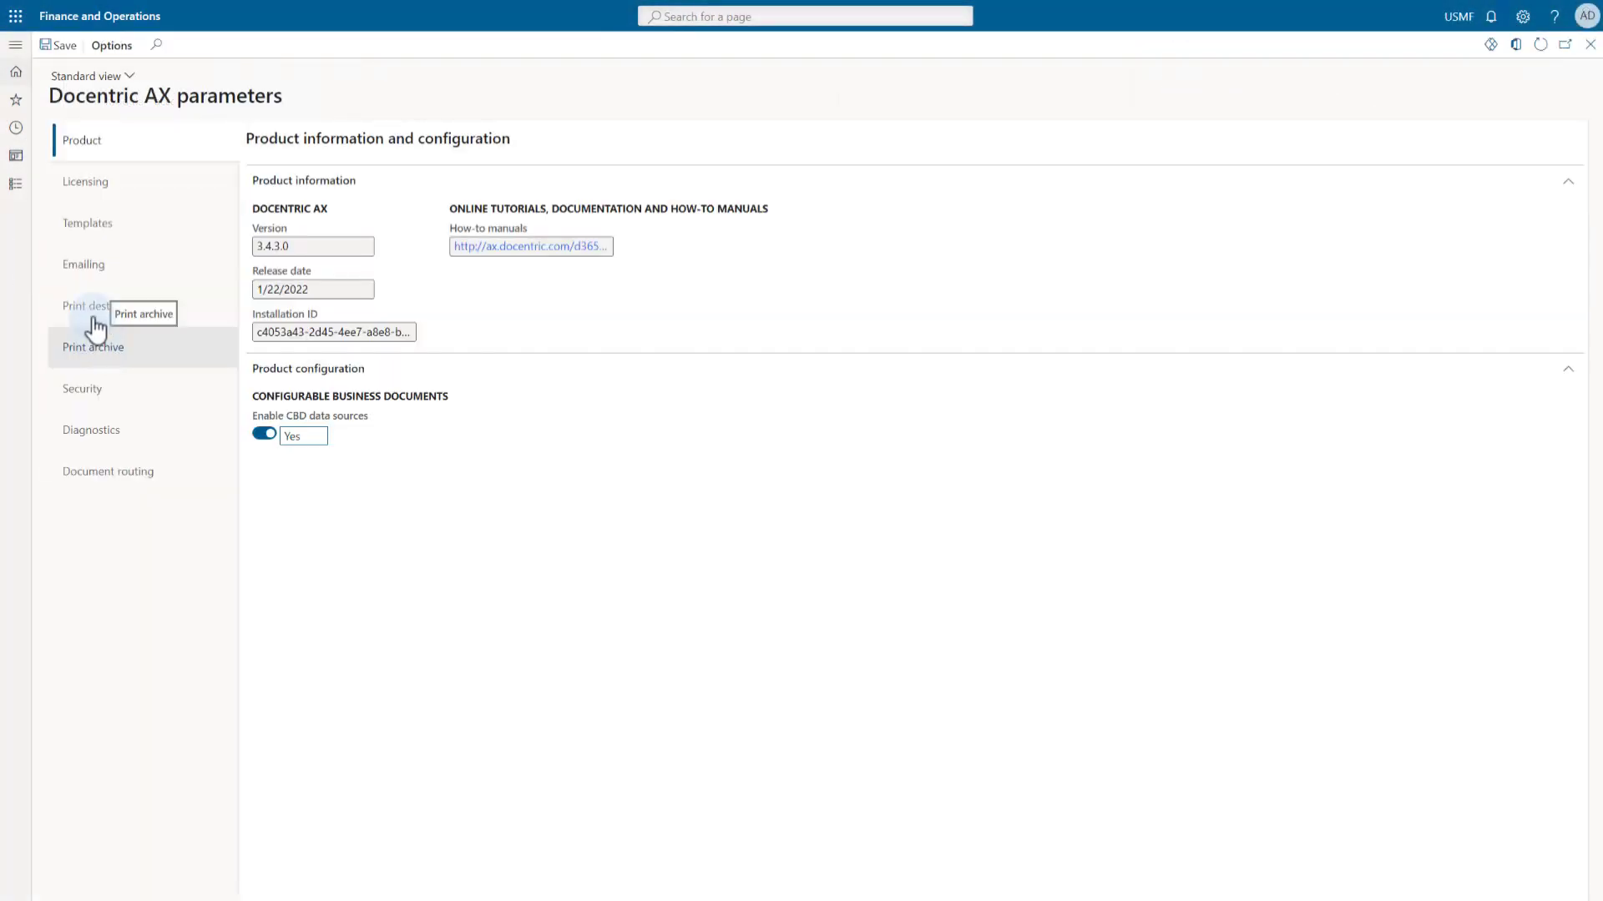
left_click(99, 235)
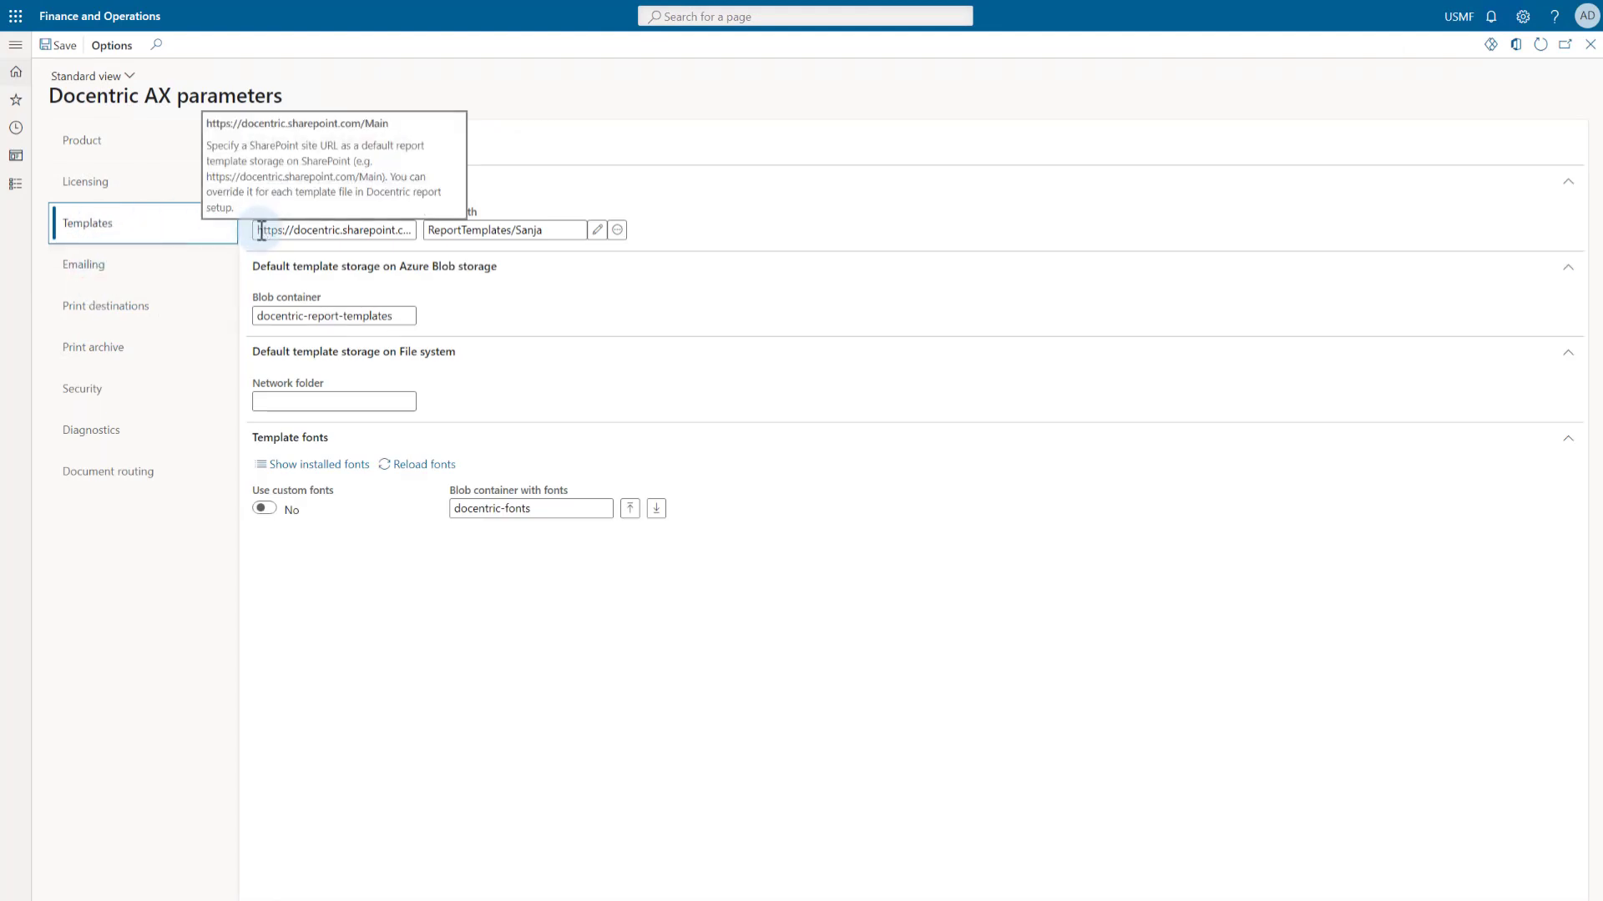
left_click_drag(262, 230, 501, 234)
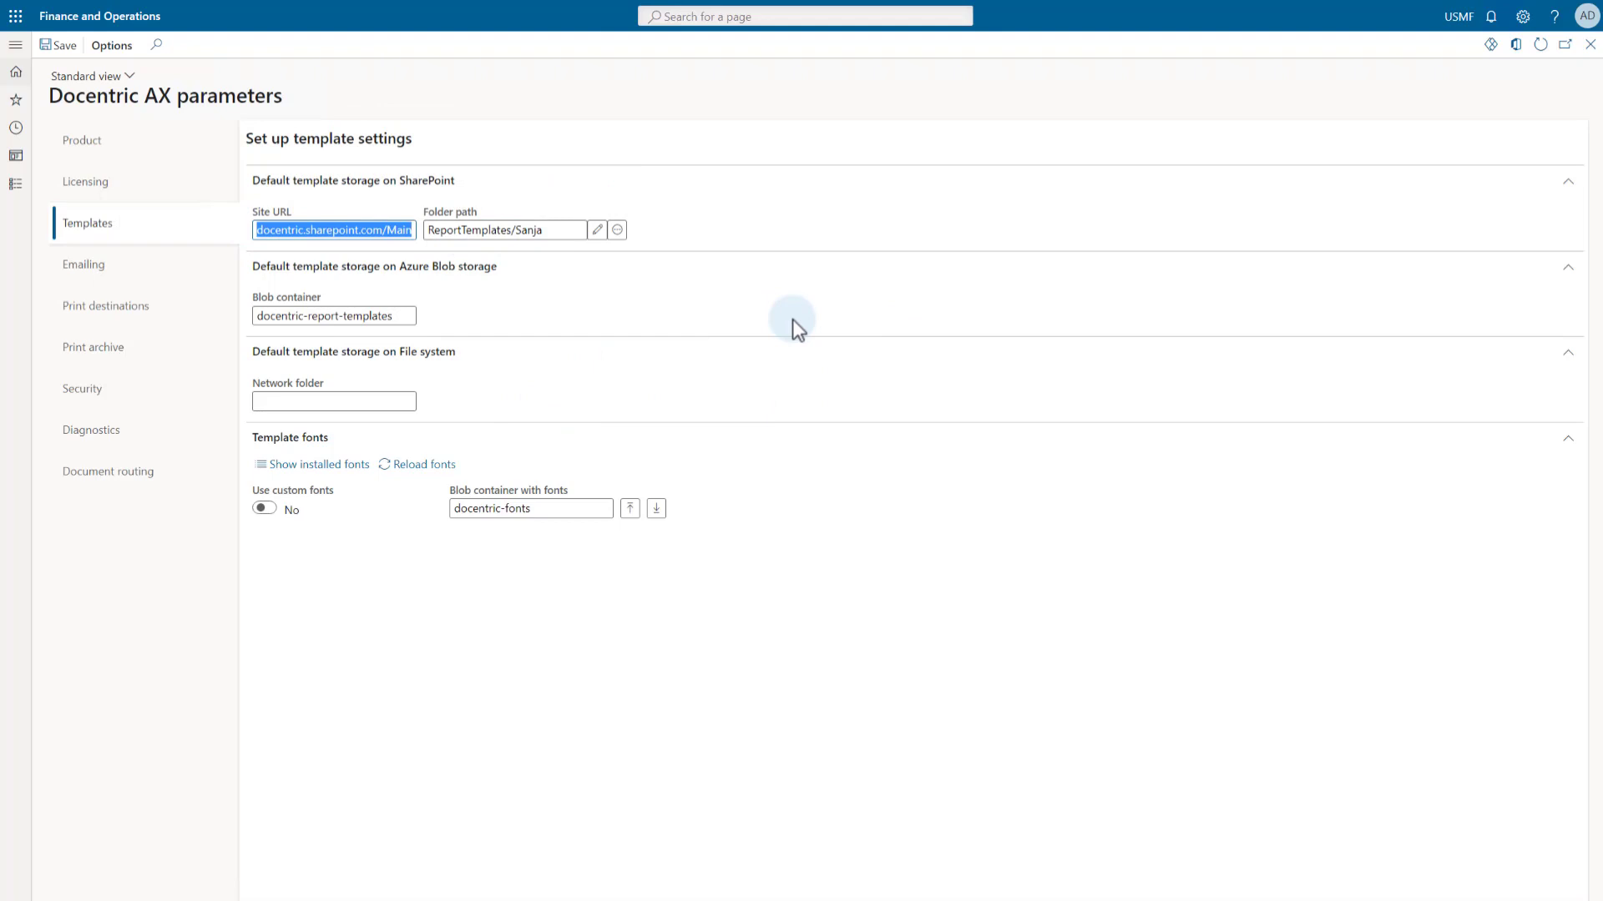
left_click(1348, 491)
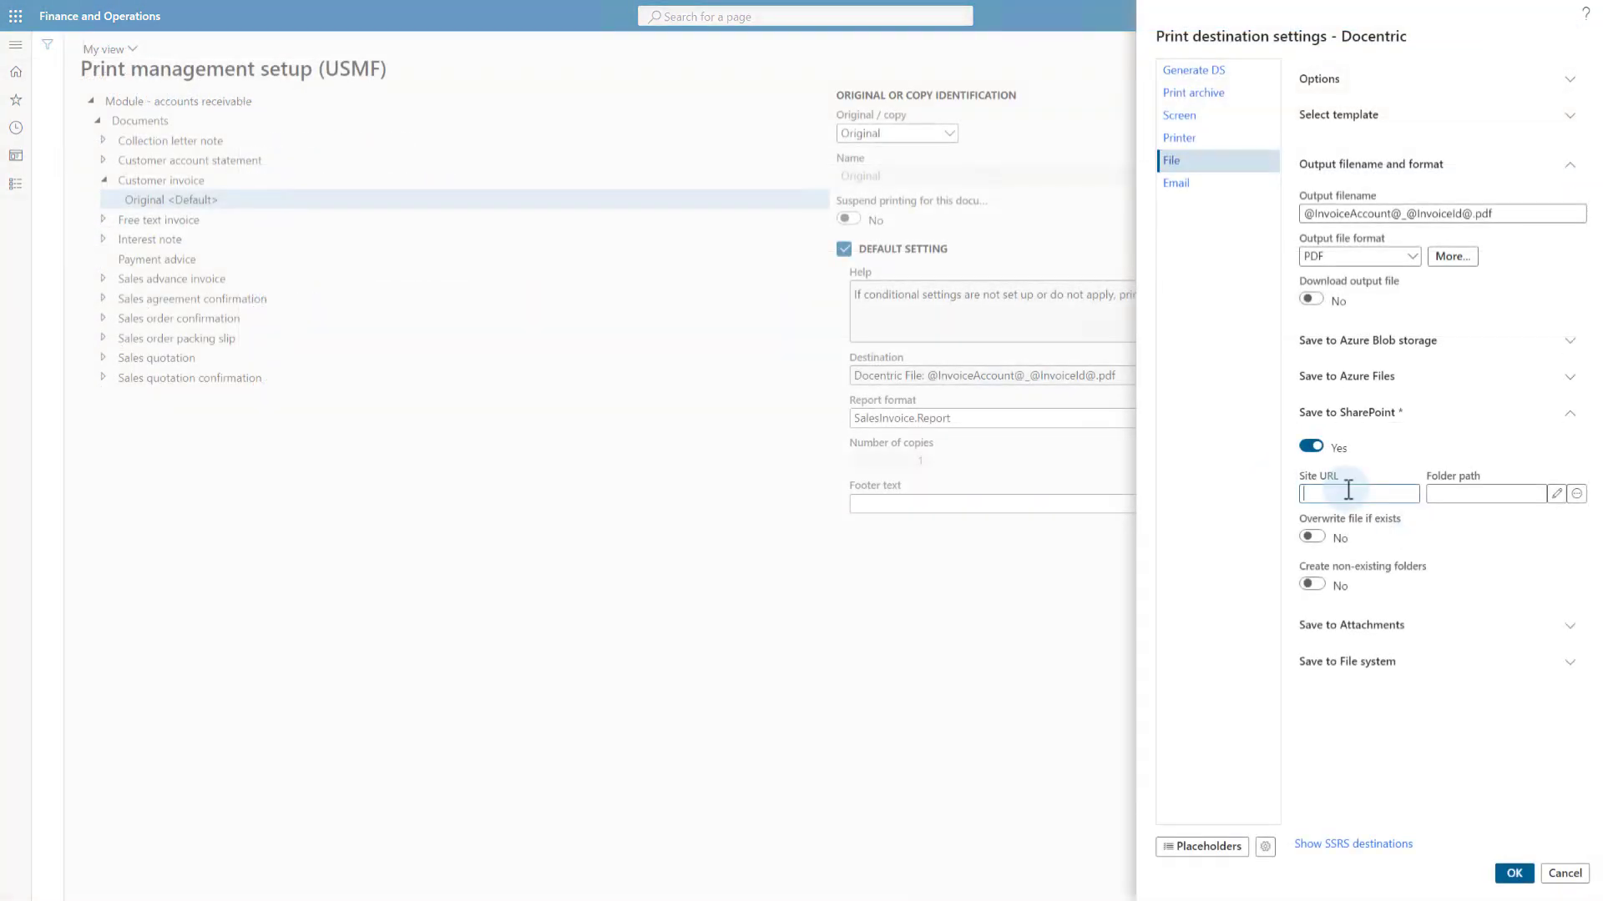
key("ctrl+v")
Step: Set the SharePoint folder path to OutputReports/Video tutorials/File print destination by browsing the Main site's folders
left_click(1467, 494)
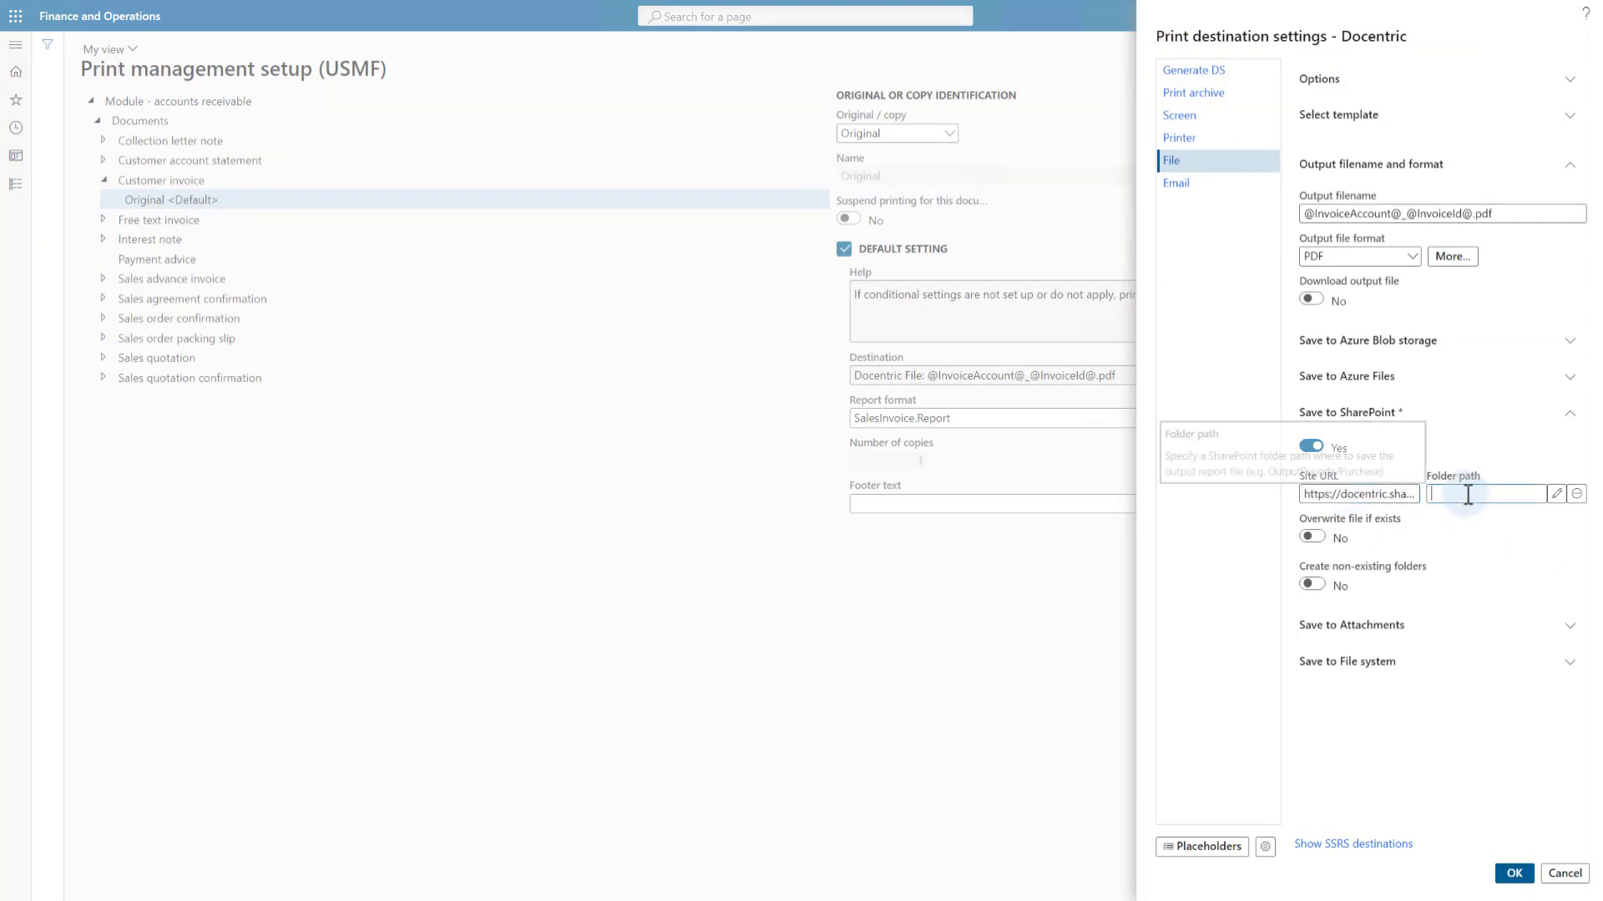
left_click(1556, 494)
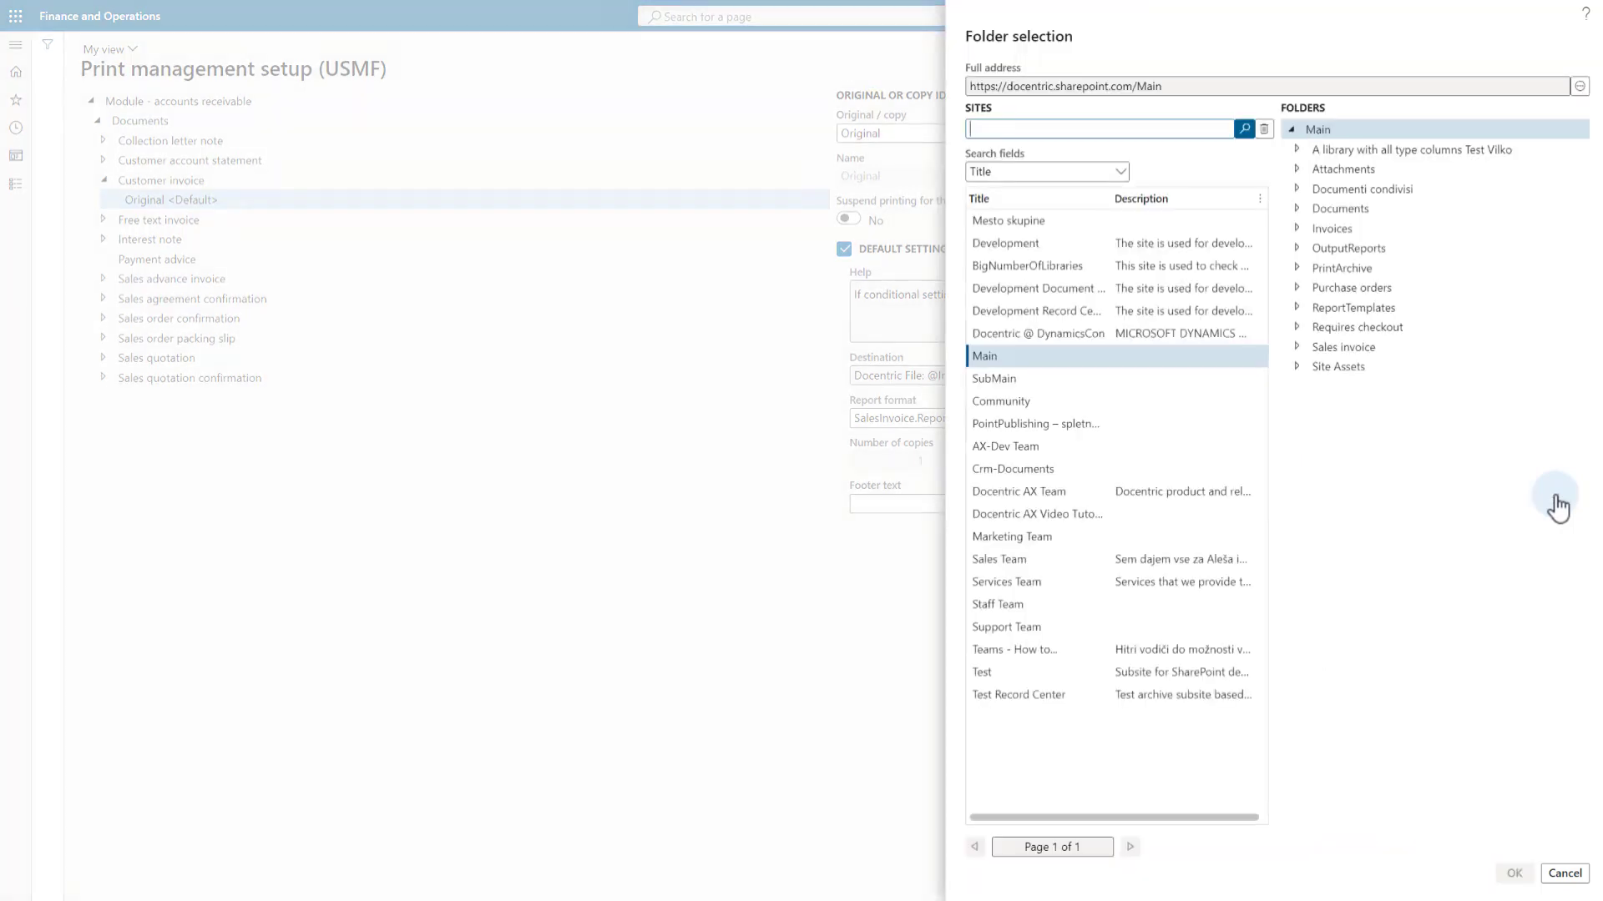
left_click(1300, 248)
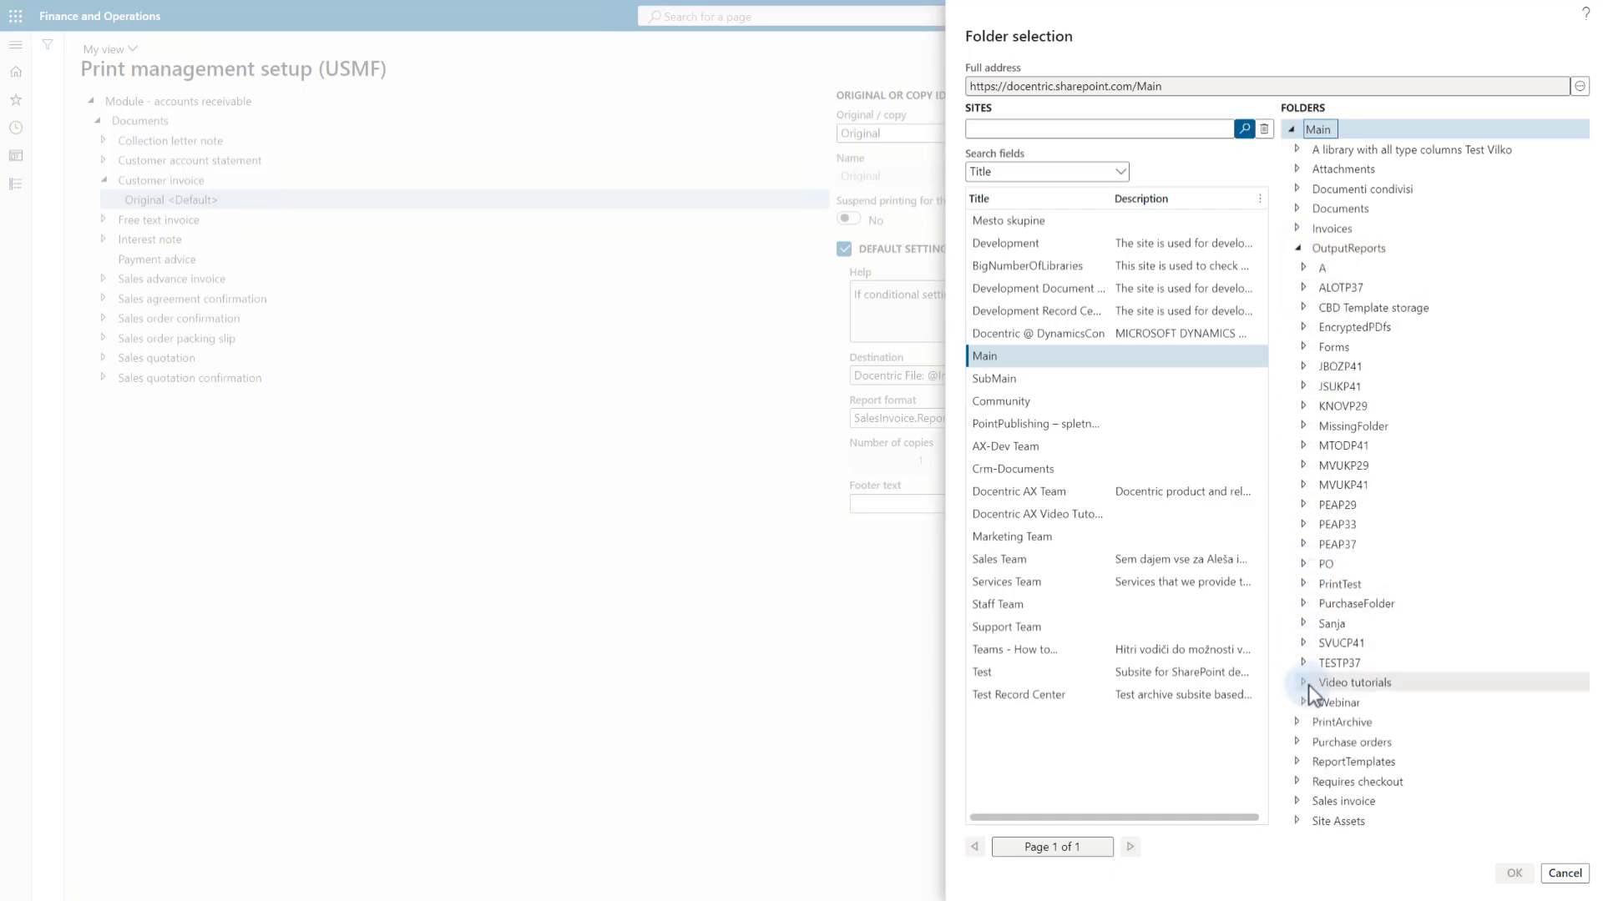
left_click(1305, 681)
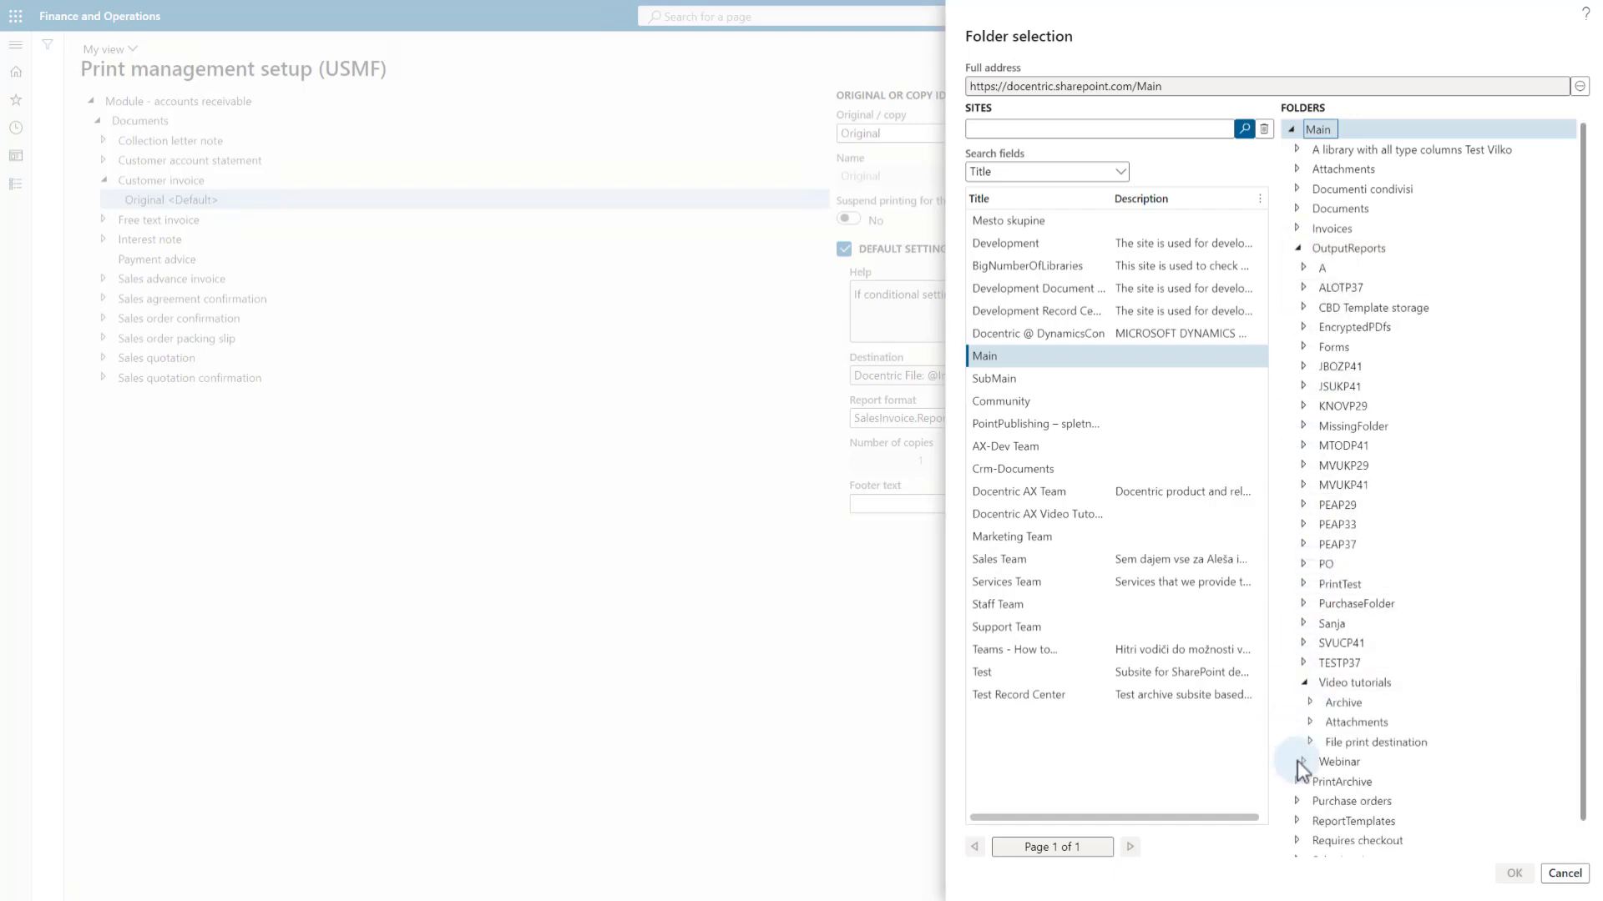
left_click(1353, 744)
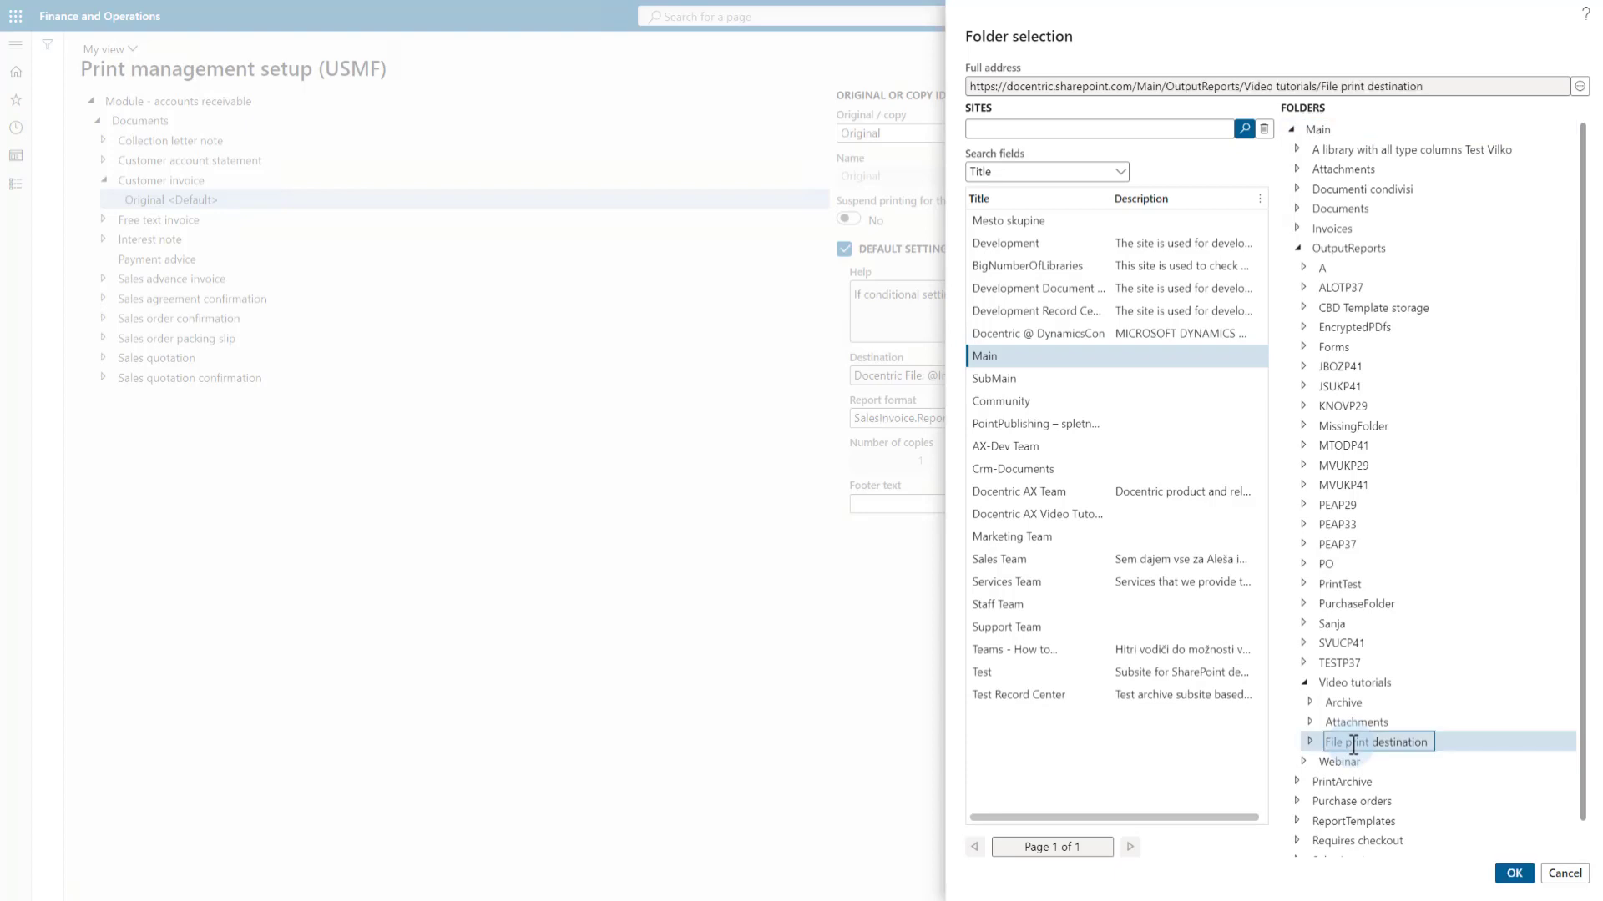
left_click(1515, 874)
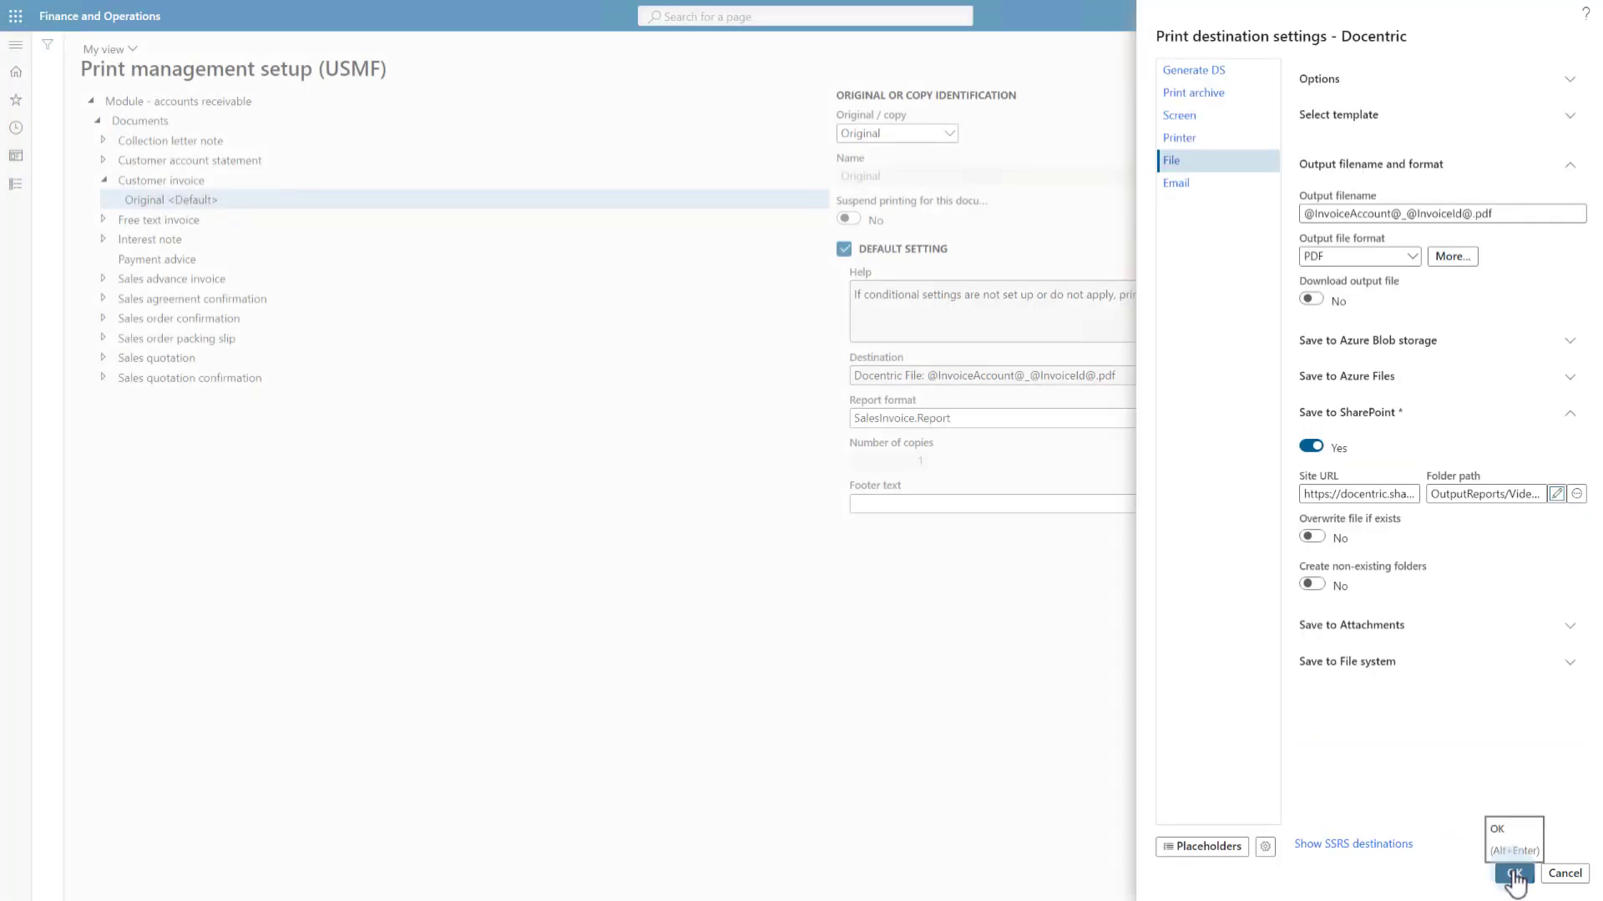
left_click(1576, 495)
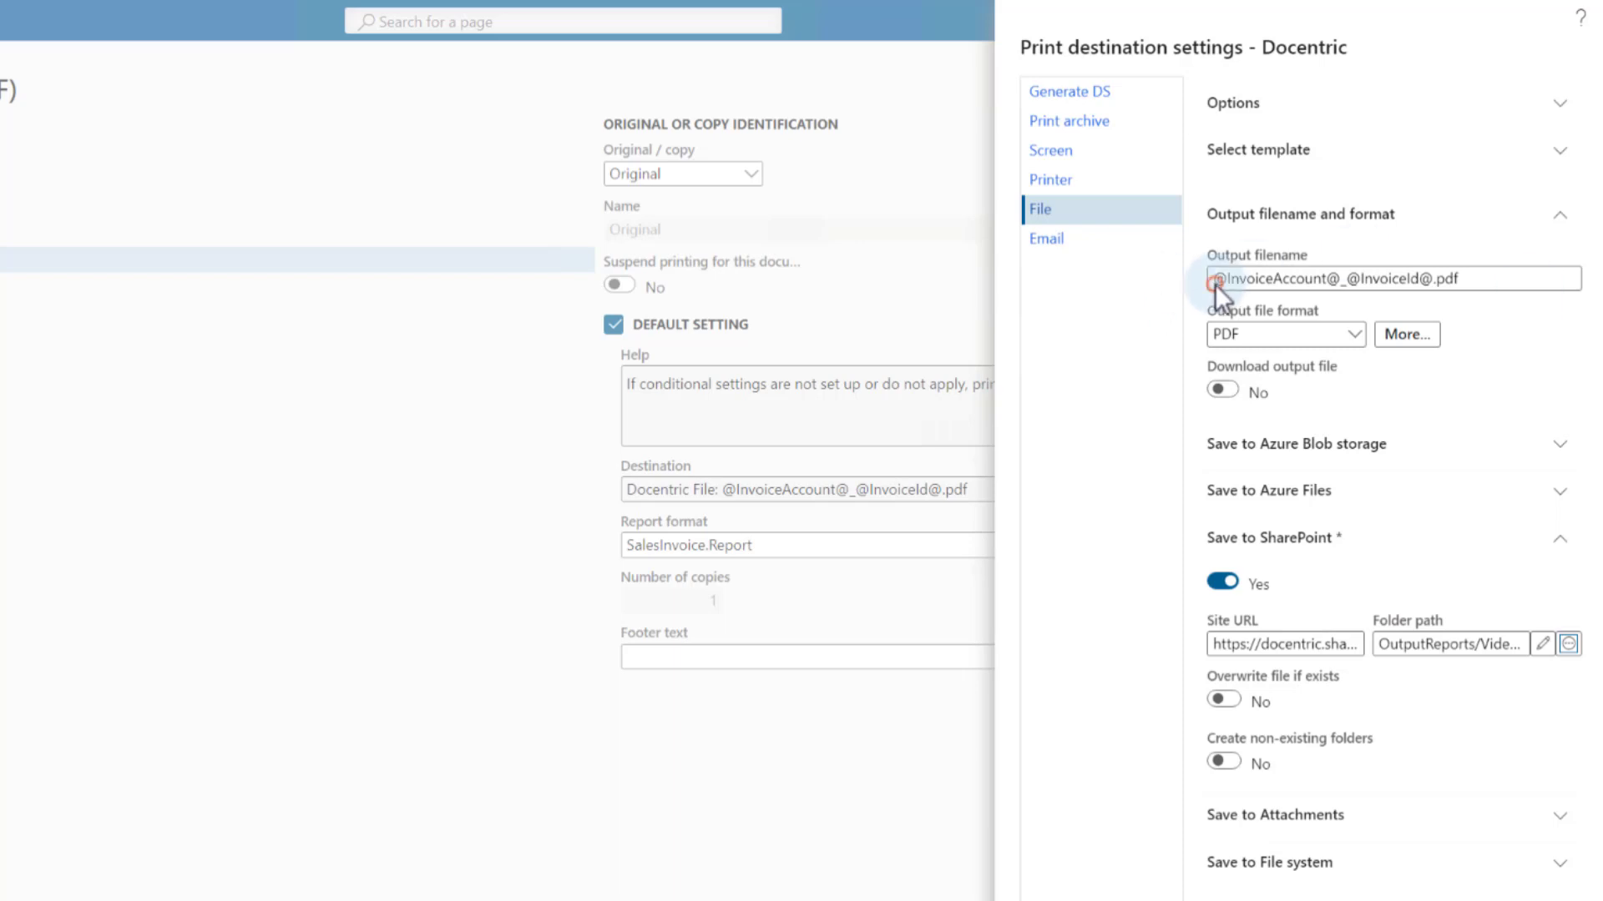
left_click_drag(1215, 283, 1336, 281)
key("ctrl+c")
key("BackSpace")
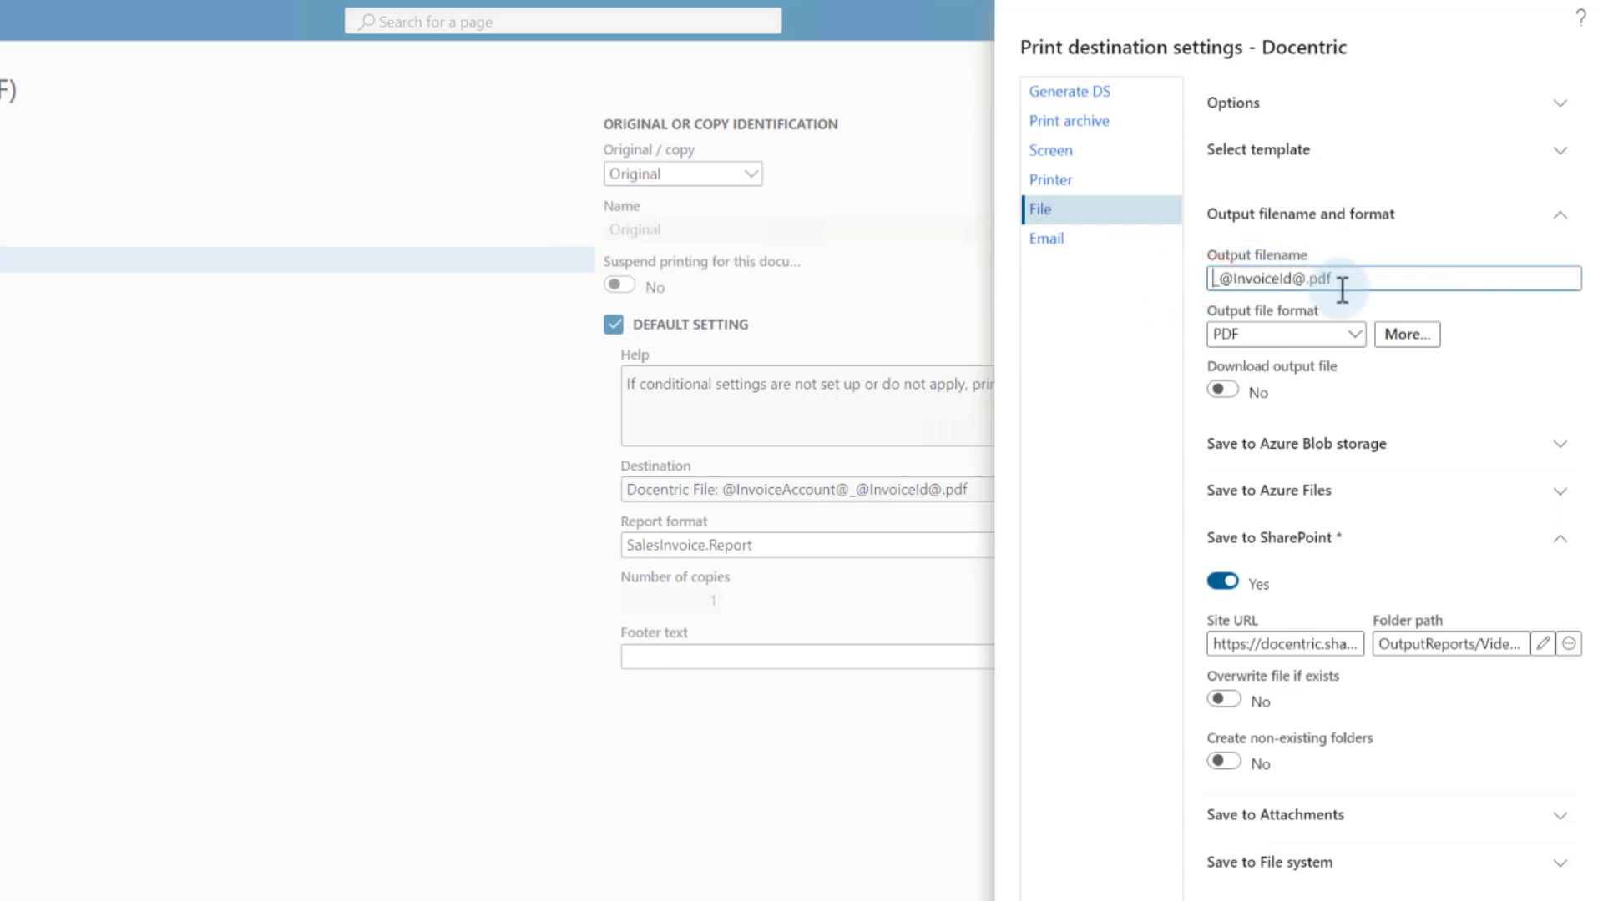
key("Delete")
left_click(1462, 643)
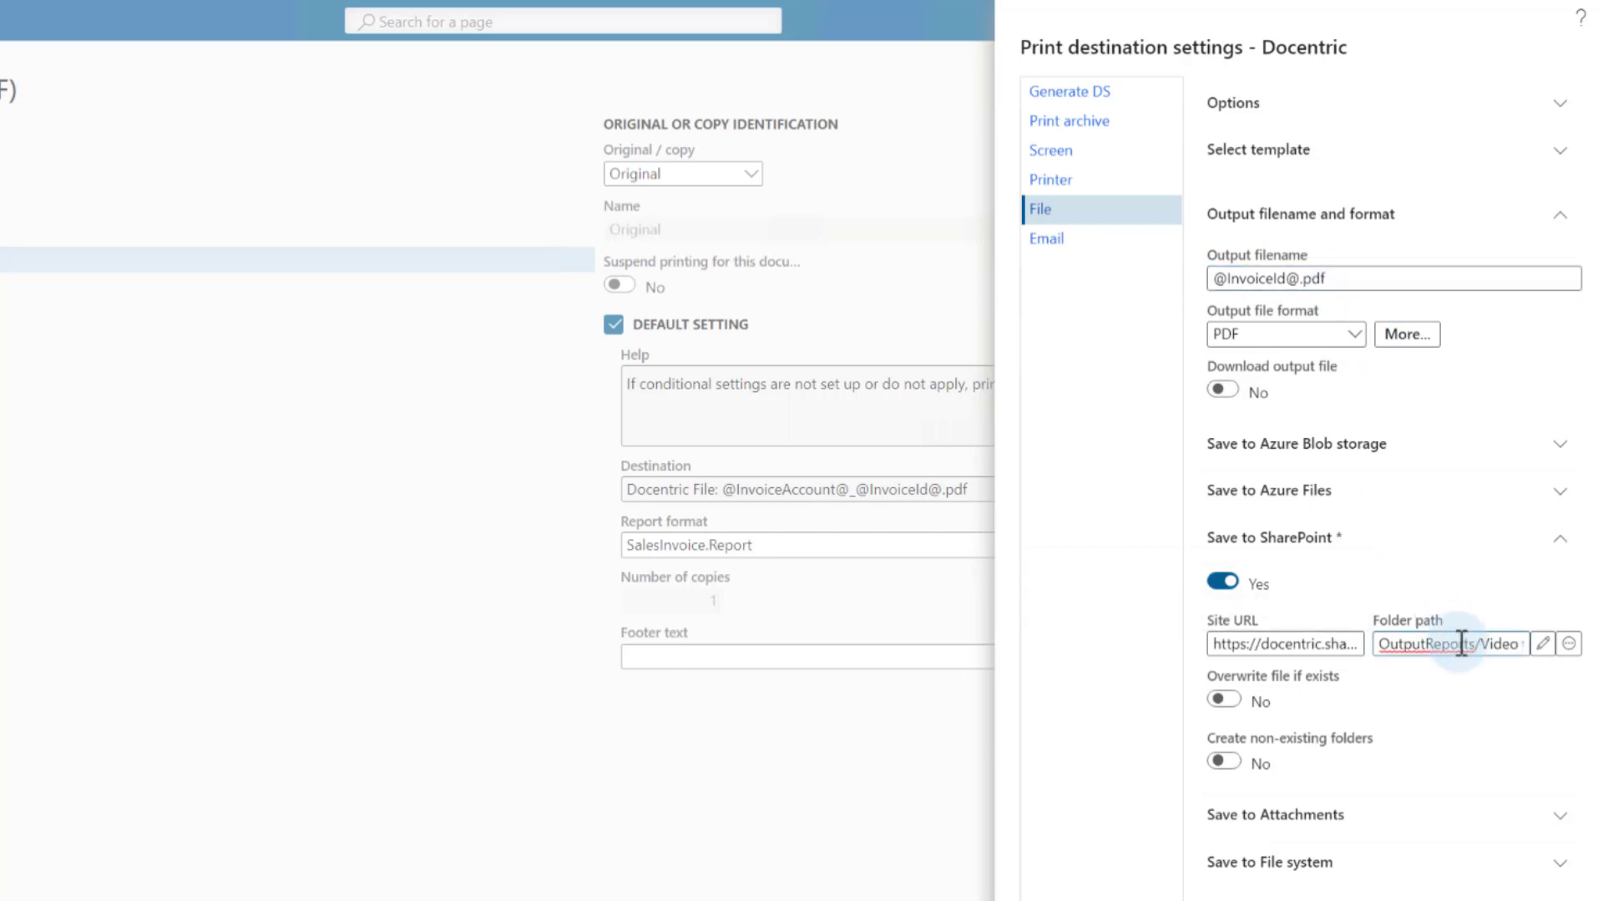
key("End")
type("/")
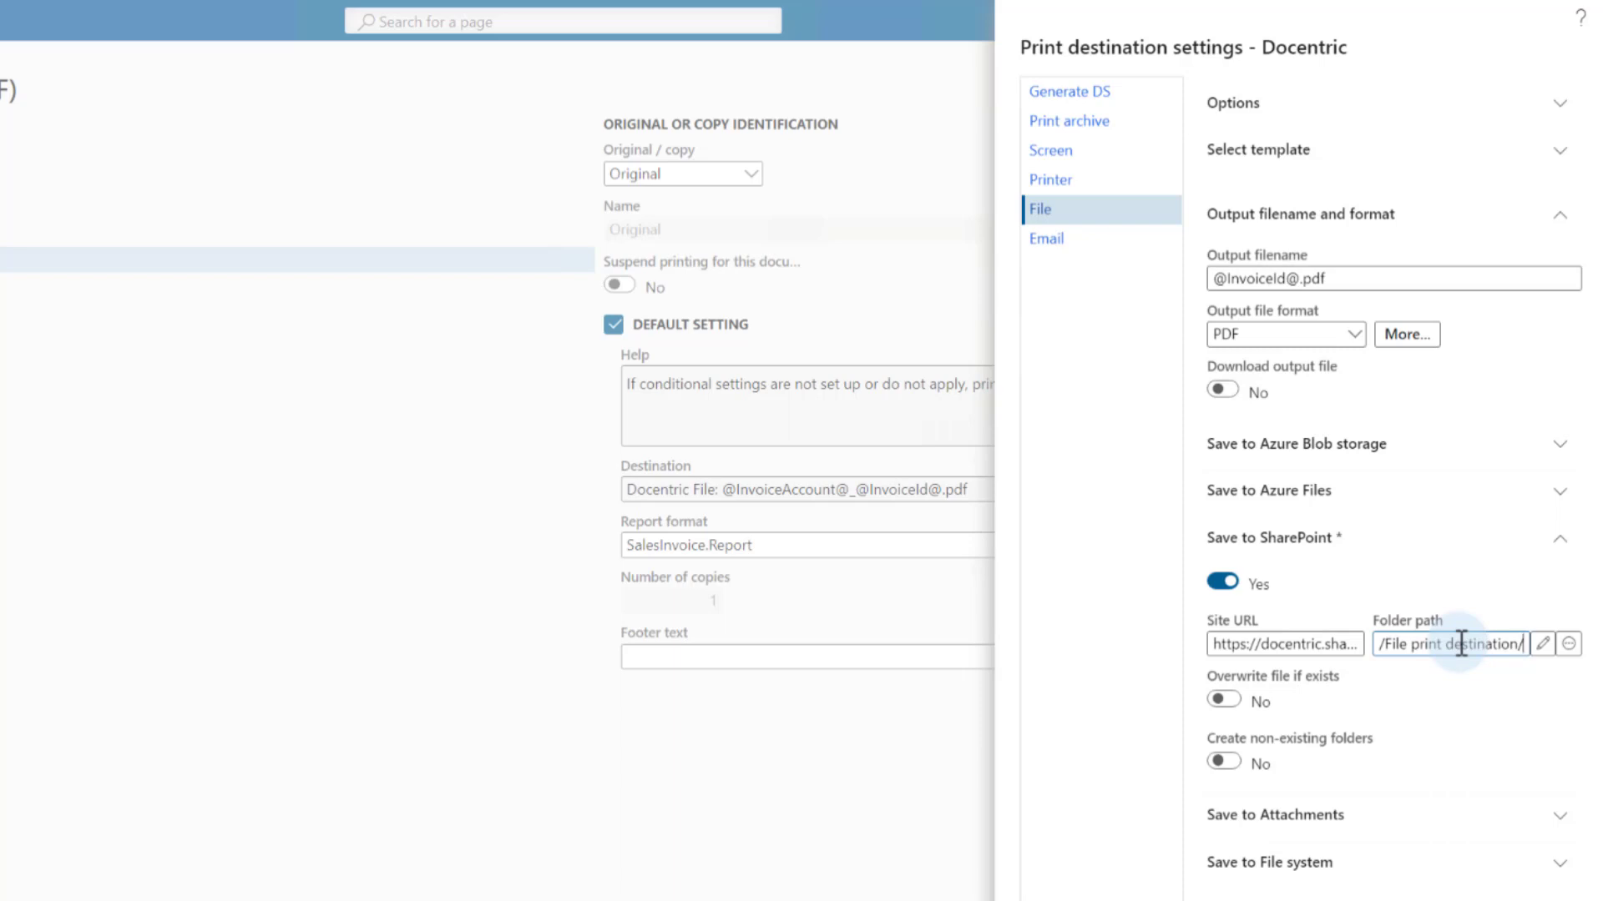
key("ctrl+v")
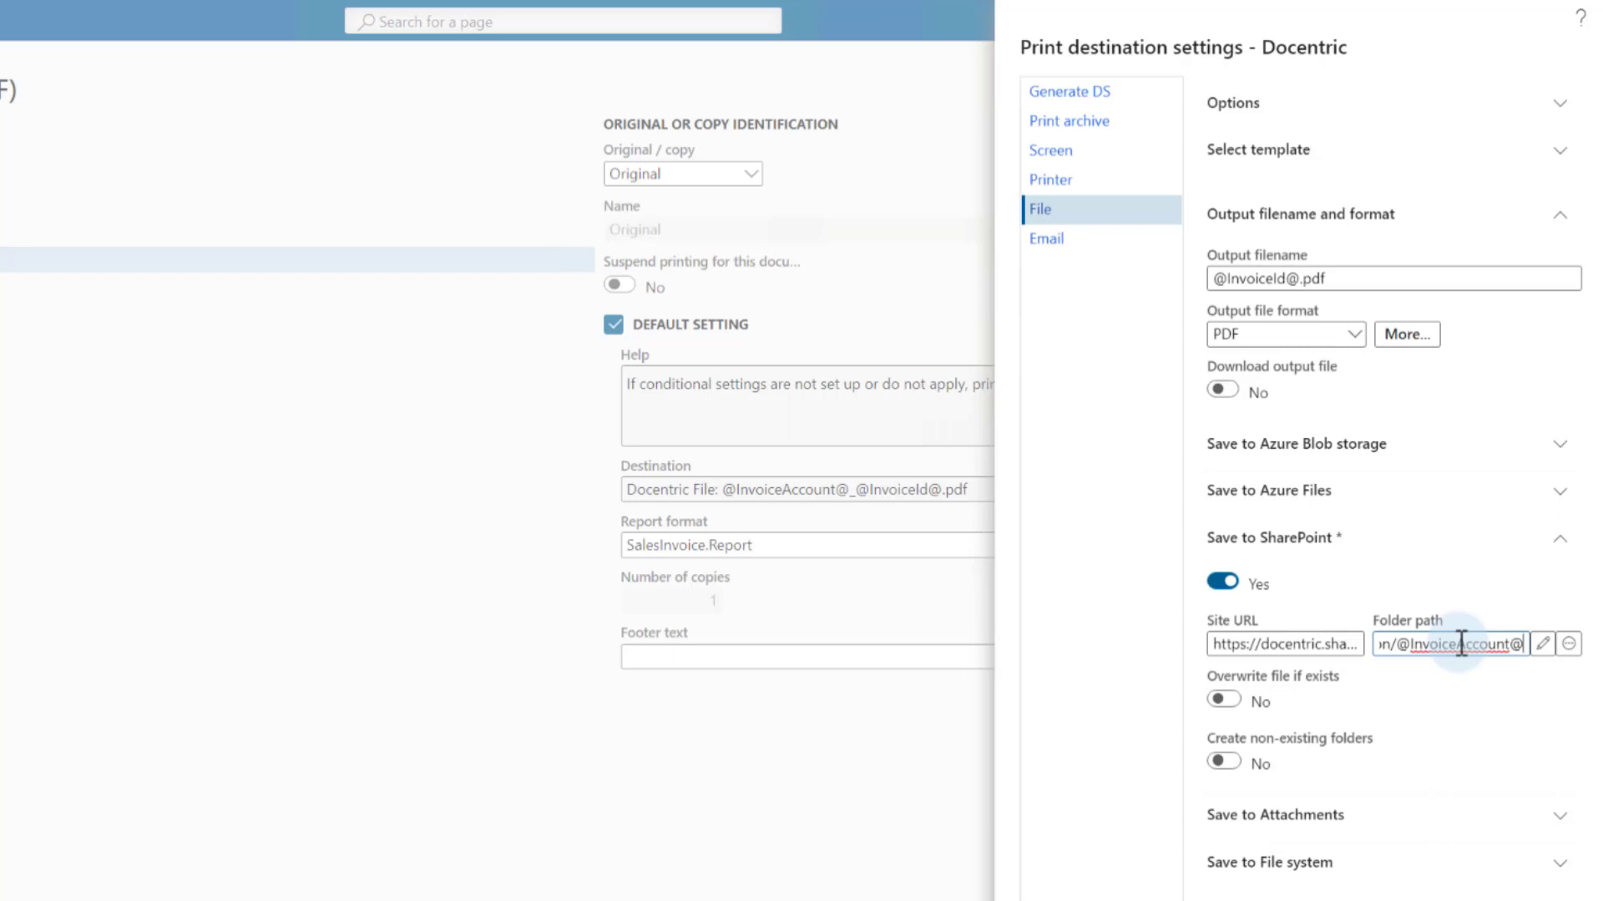
Step: Enable creating non-existing folders and overwriting existing files for SharePoint, and save the customer invoice's print destination settings
left_click(1221, 761)
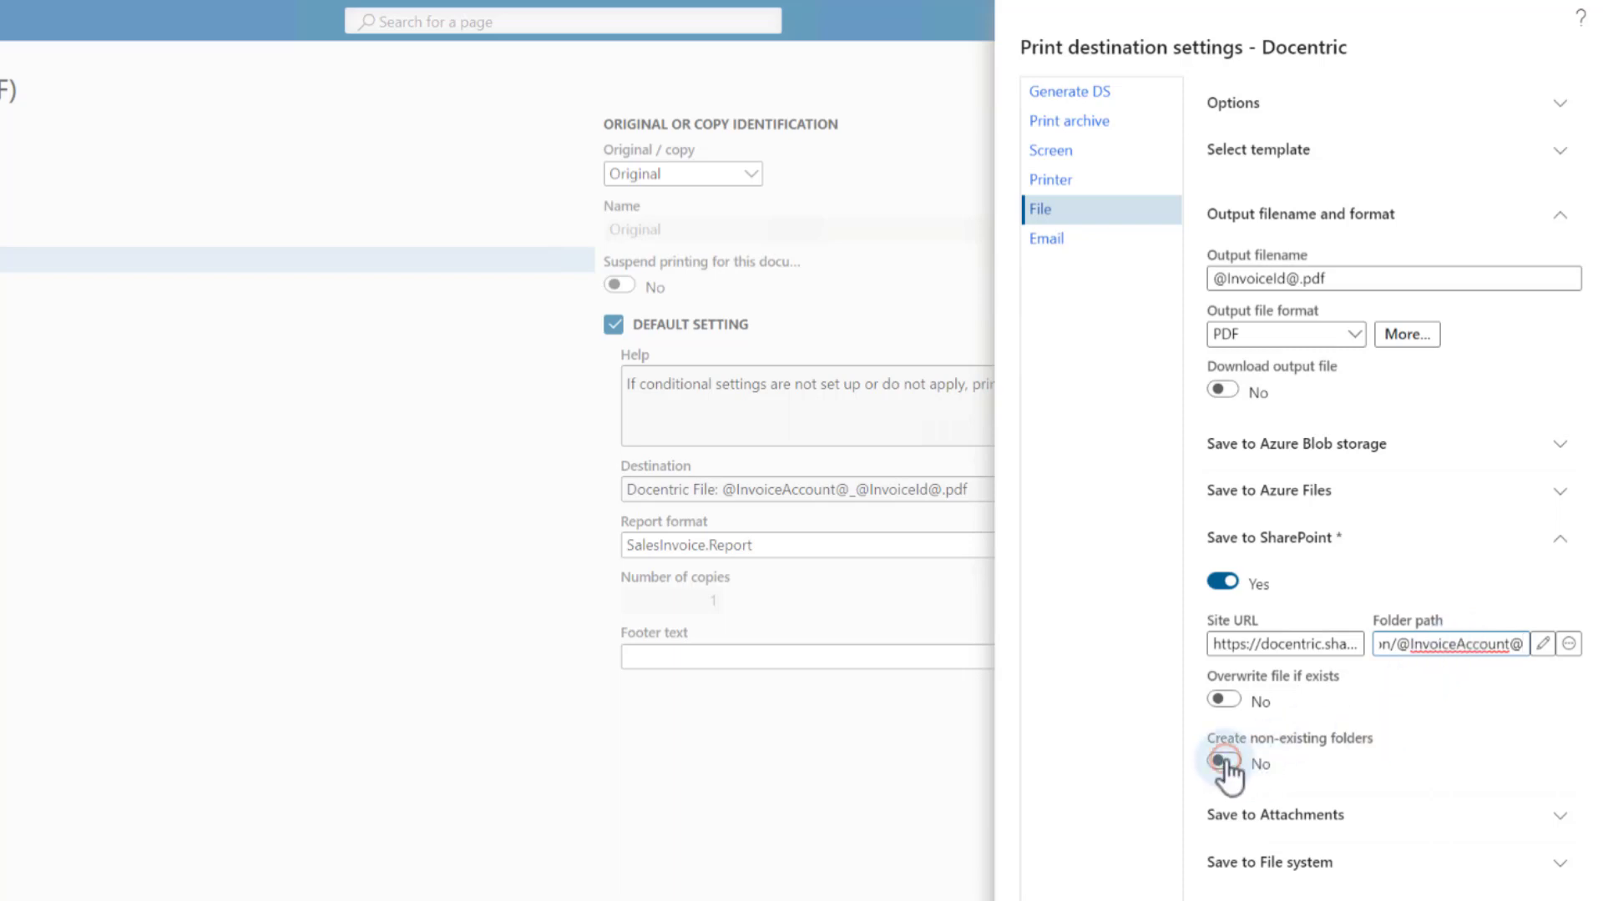
left_click(1224, 700)
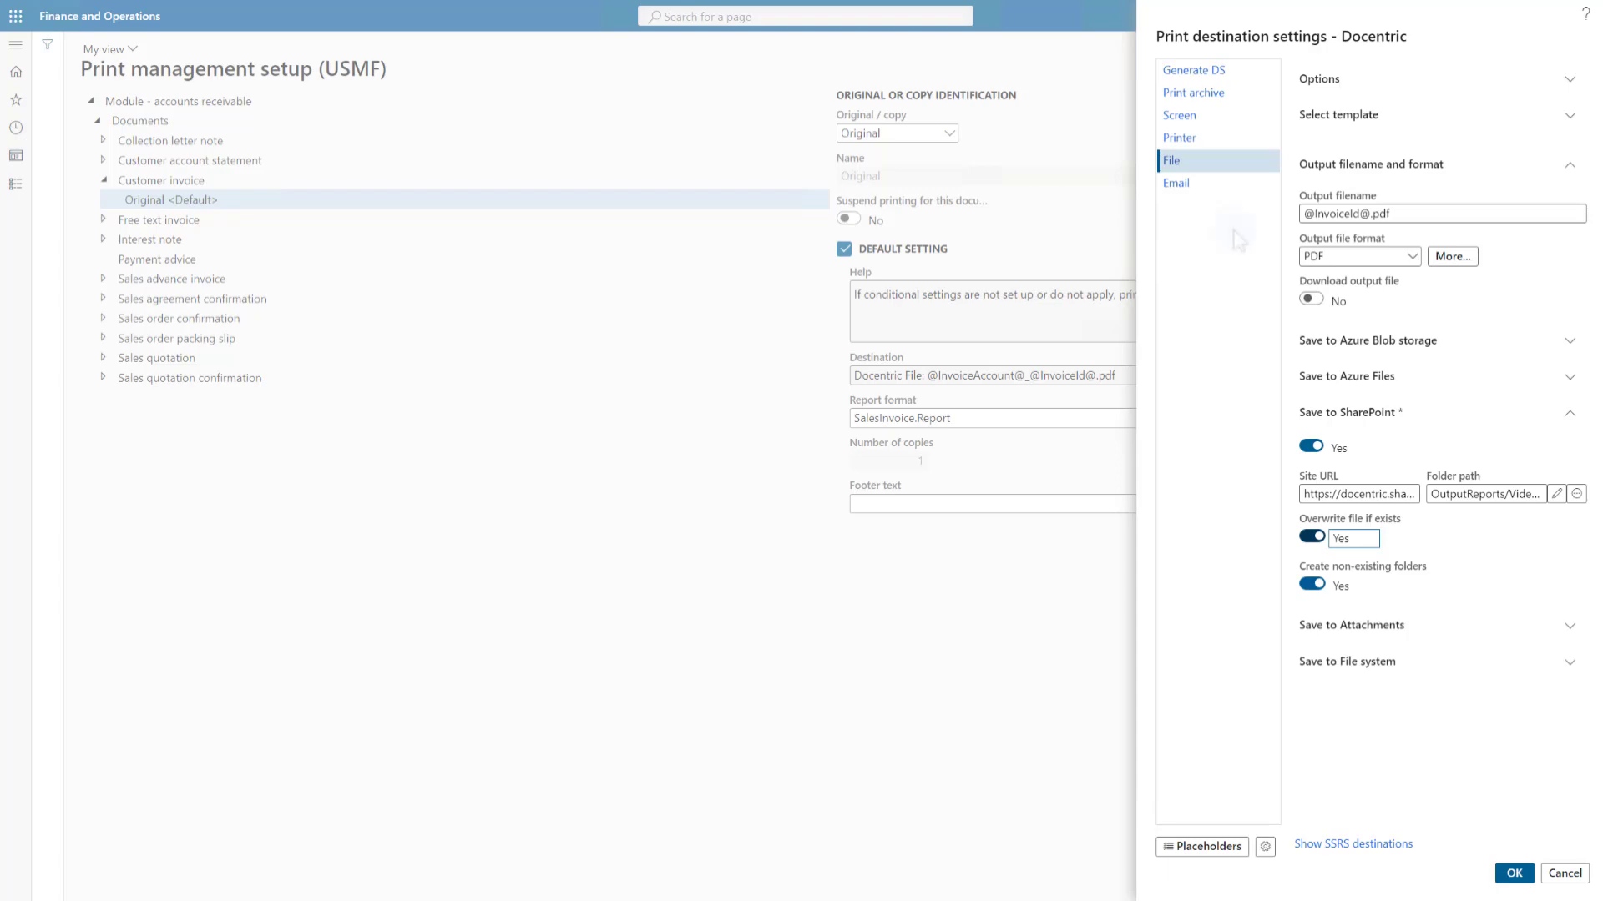
left_click(1515, 873)
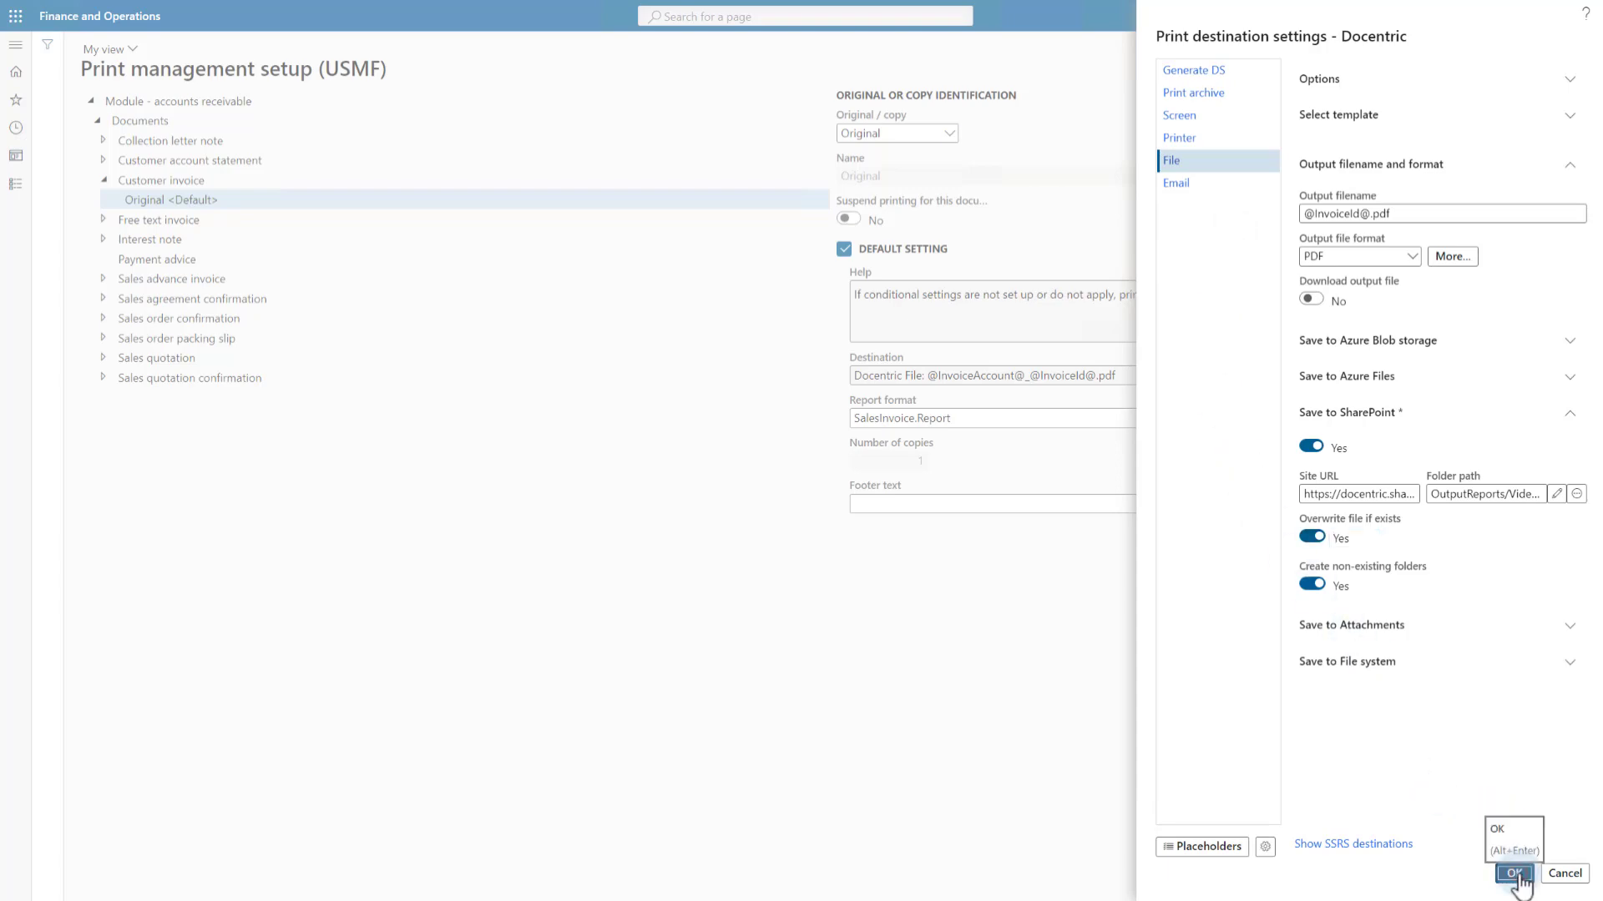
left_click(192, 181)
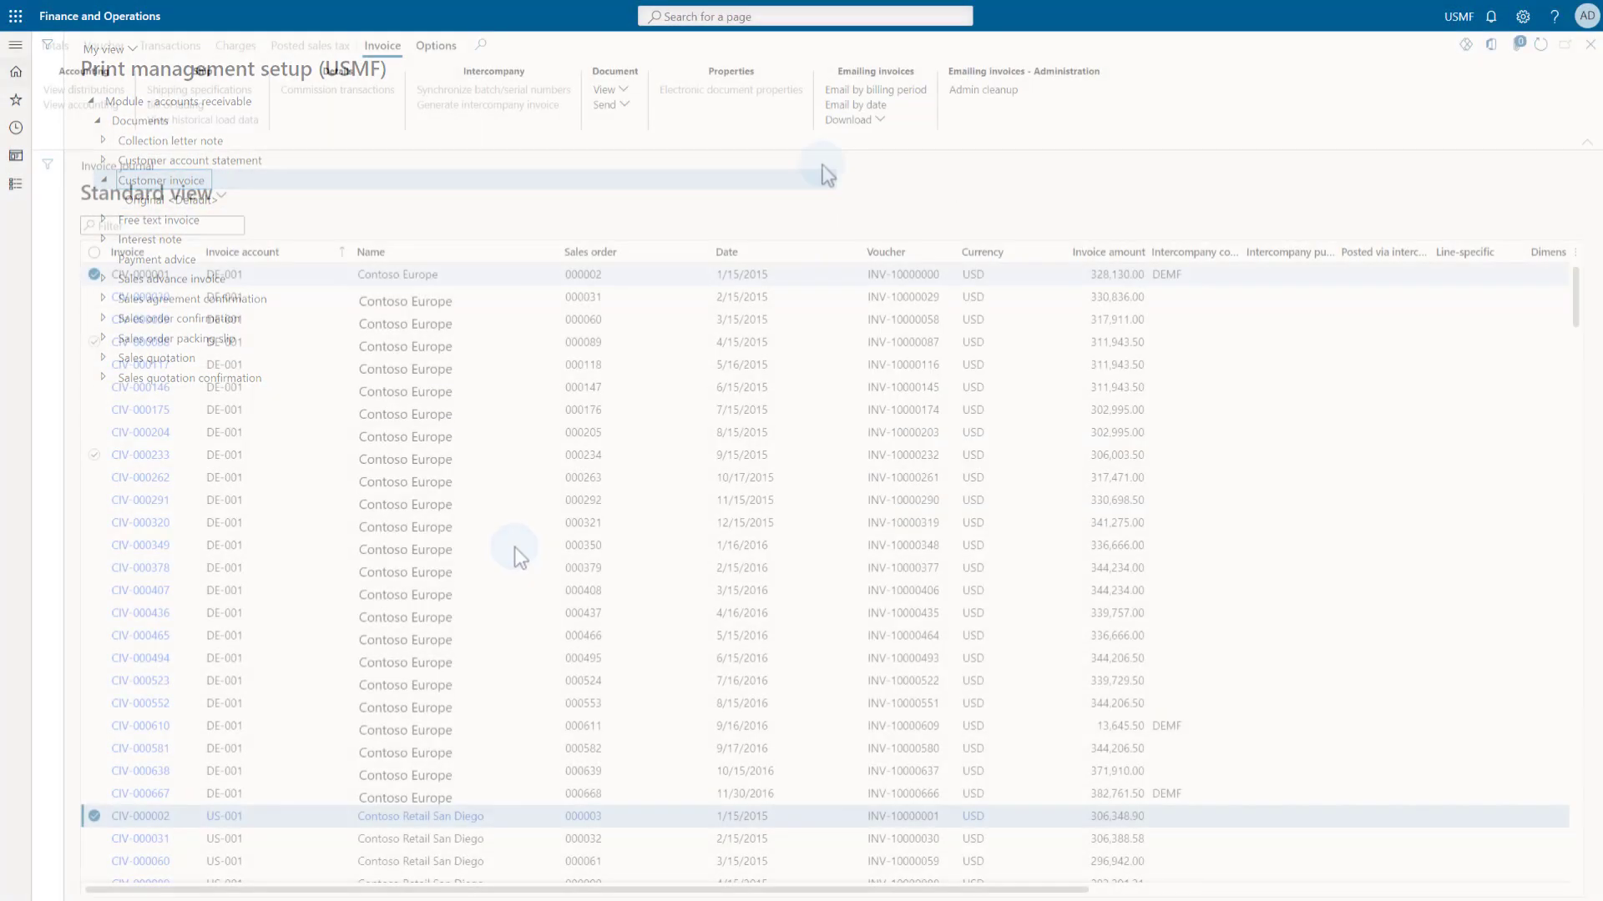
Step: Print invoices CIV-000001, CIV-000030, CIV-000002 and CIV-000031 from the invoice journal using print management, and expand the resulting messages
left_click(260, 387)
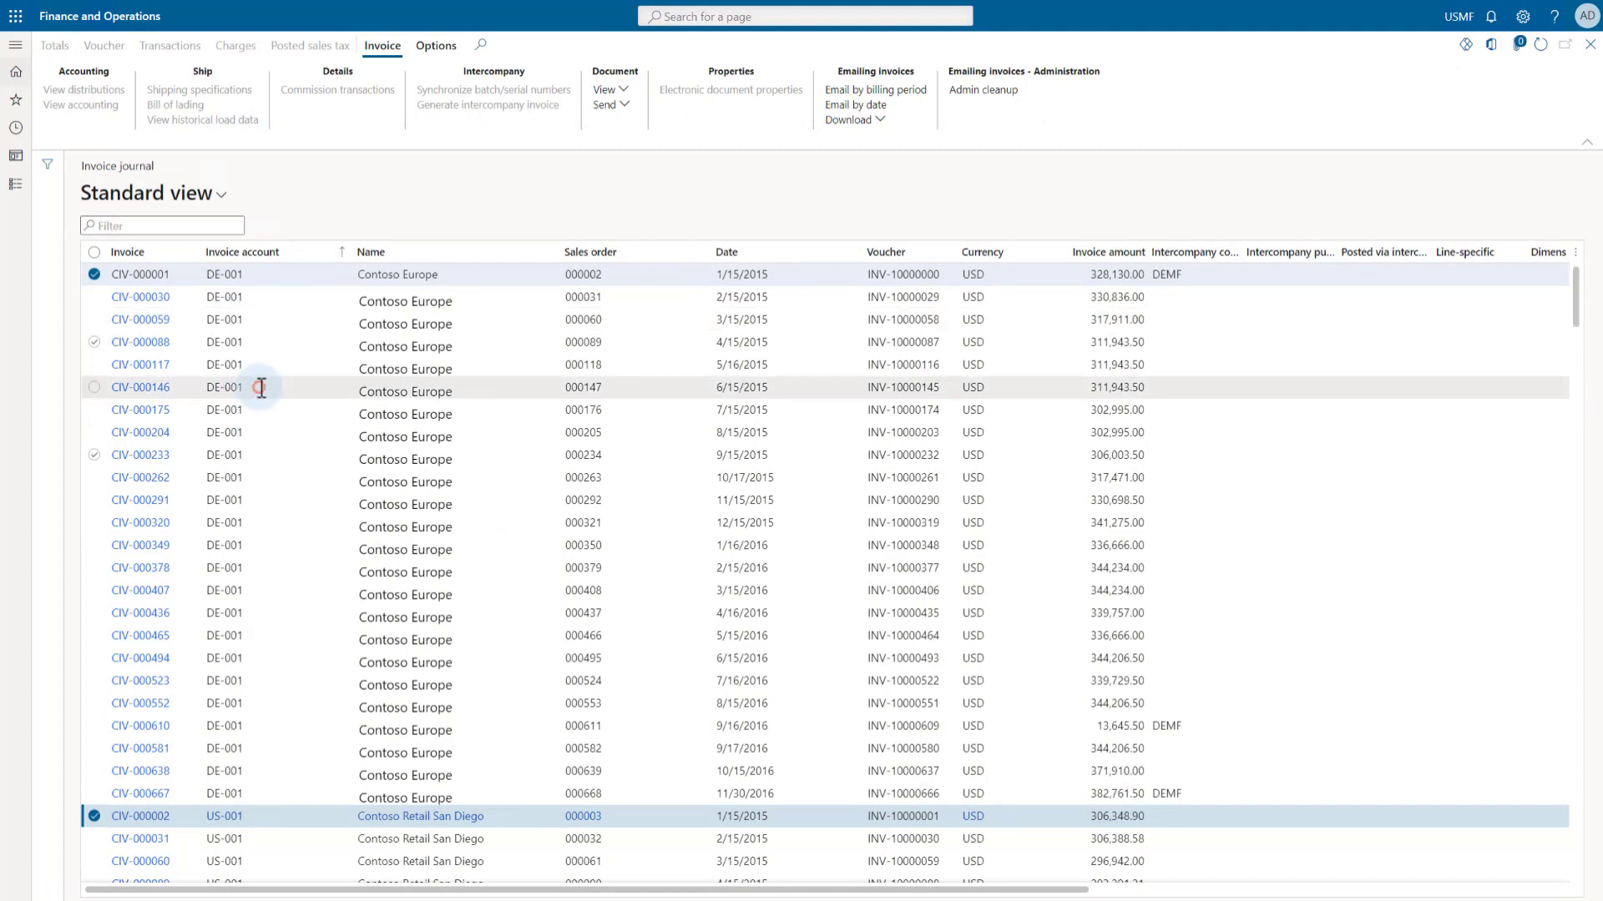
left_click(94, 275)
left_click(96, 296)
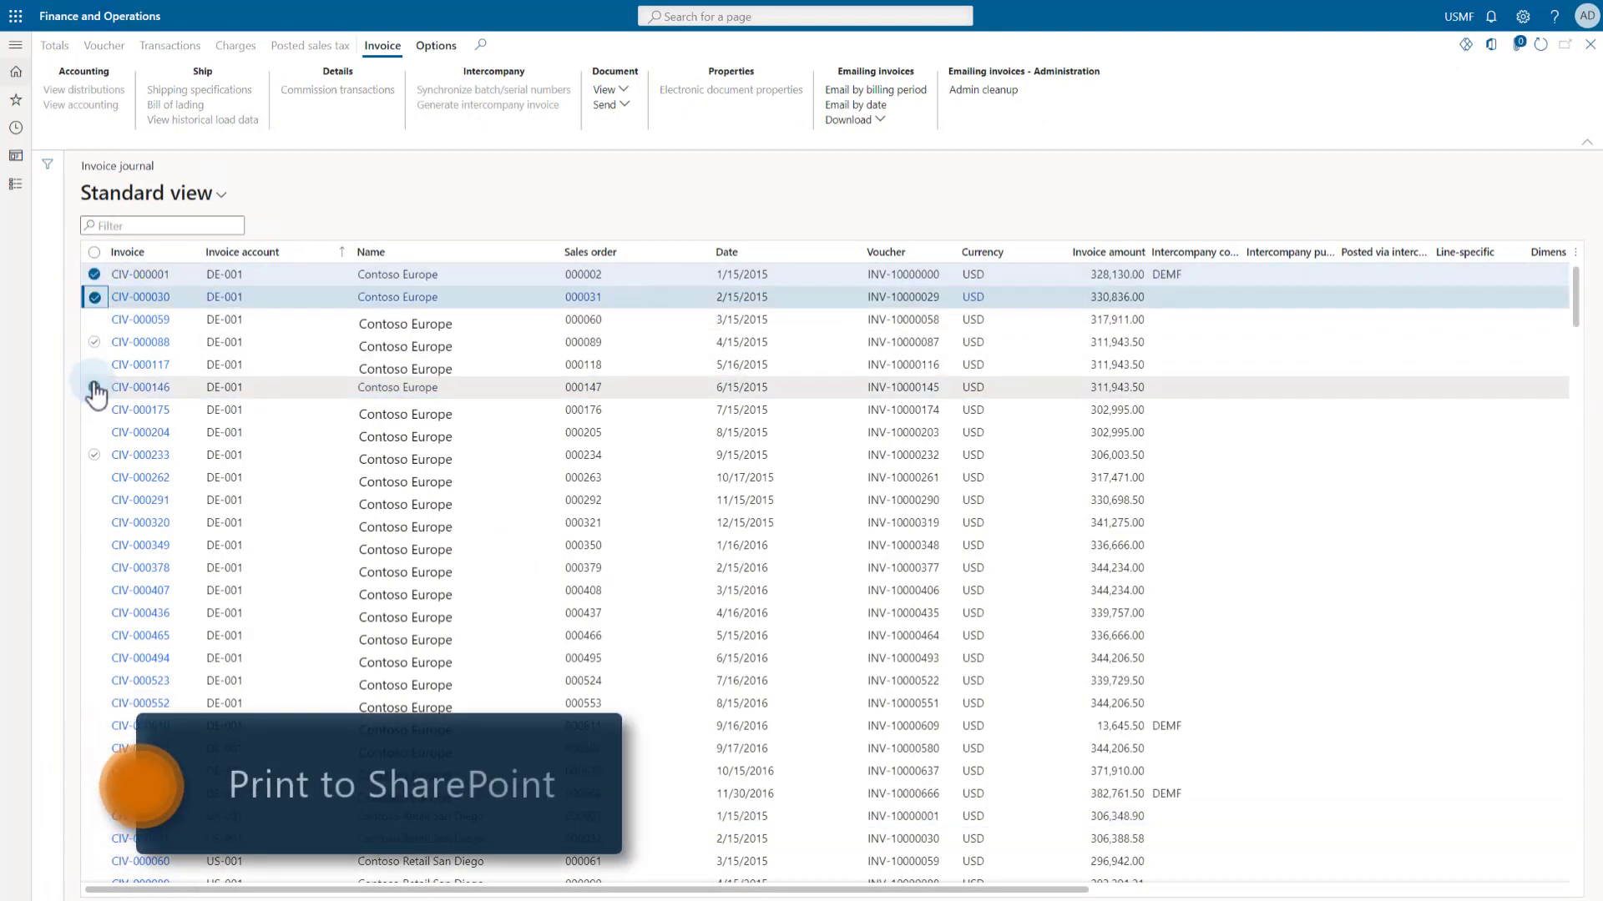
left_click(94, 387)
left_click(95, 816)
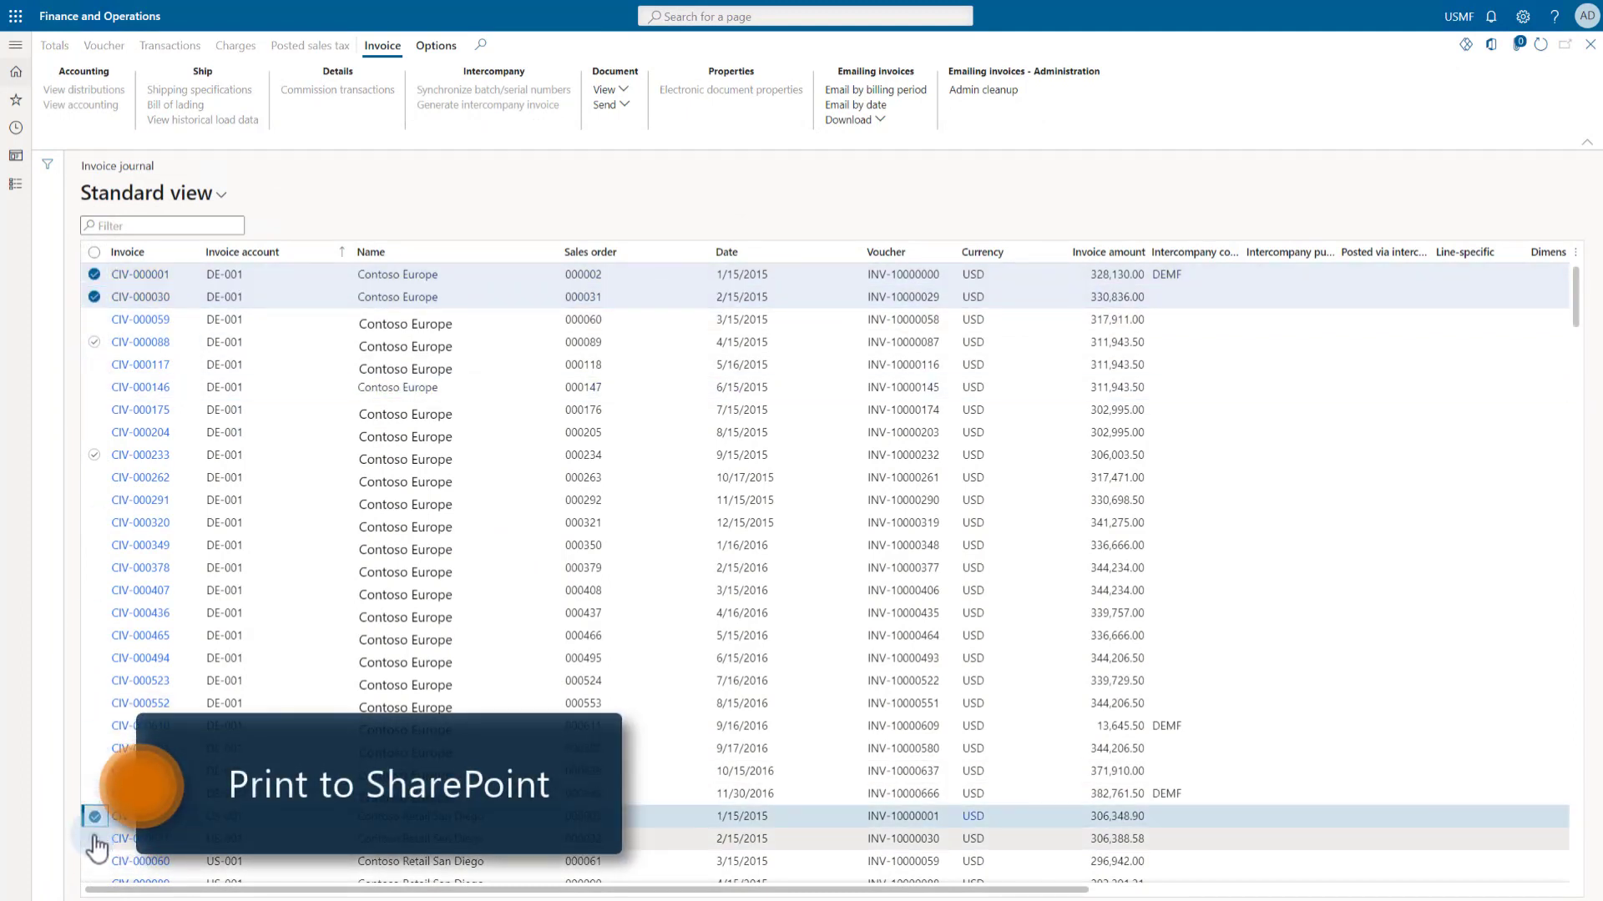
left_click(95, 839)
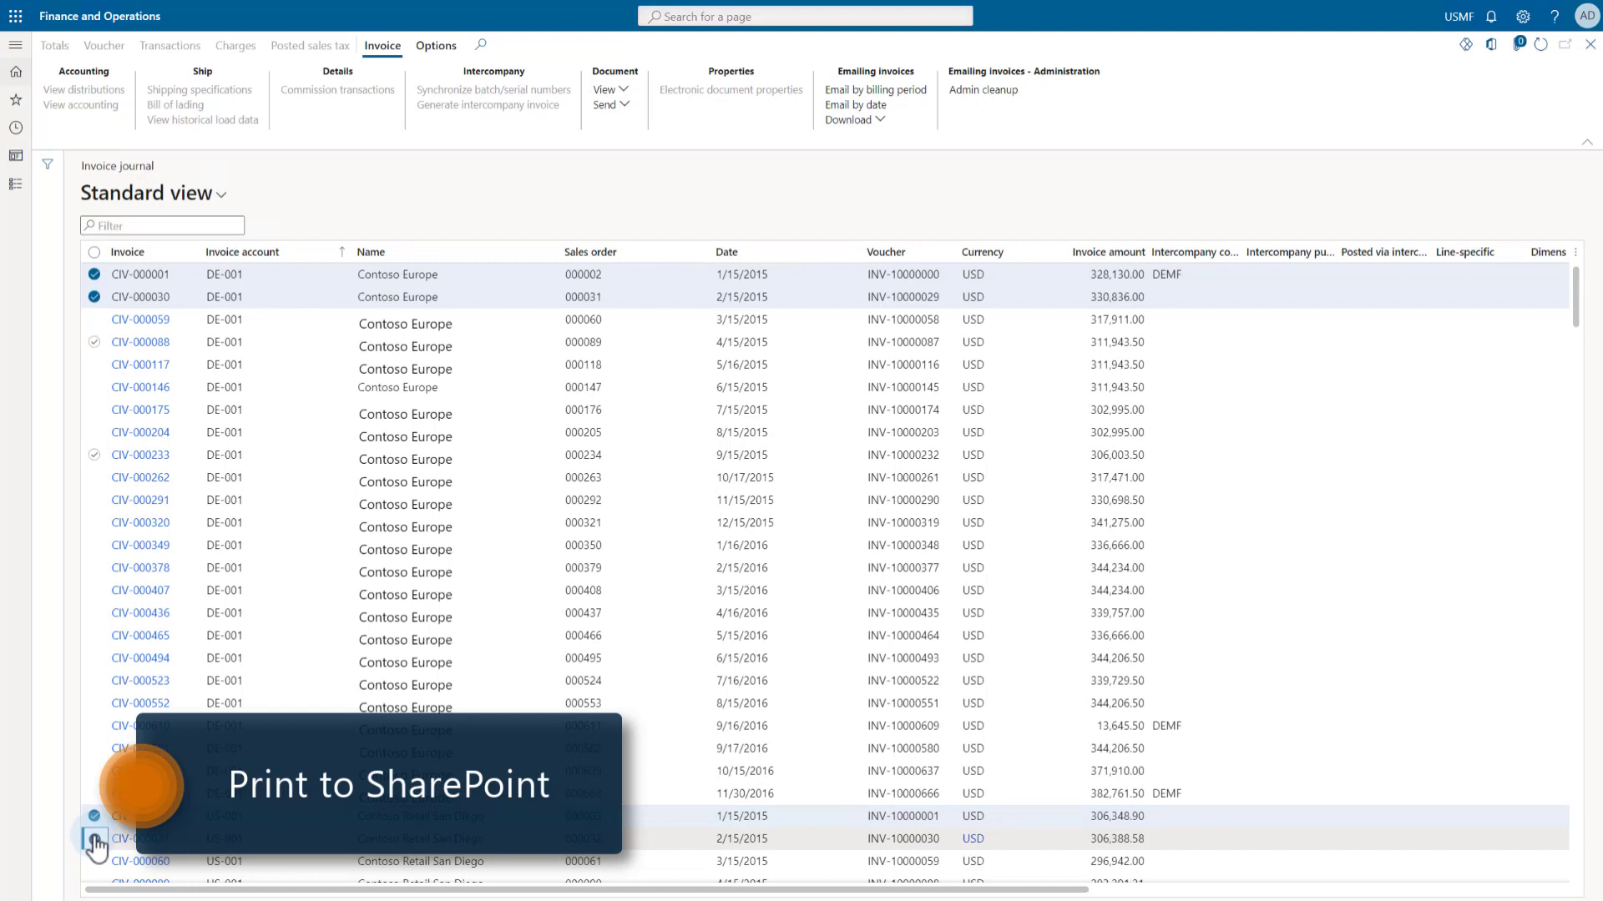
left_click(609, 89)
left_click(636, 180)
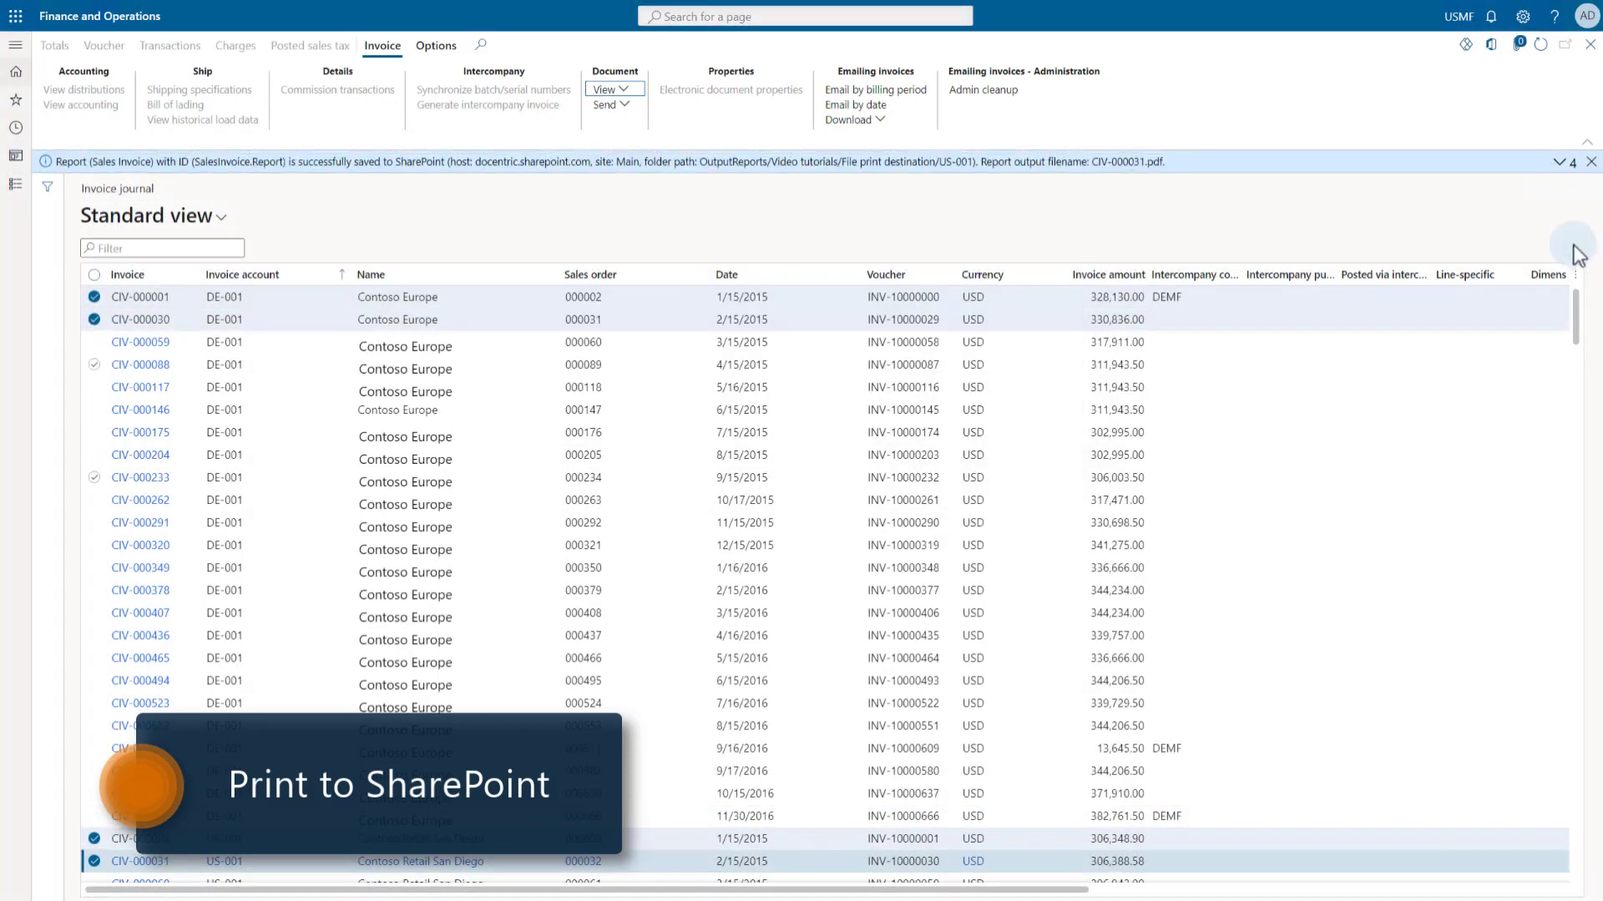
left_click(1557, 162)
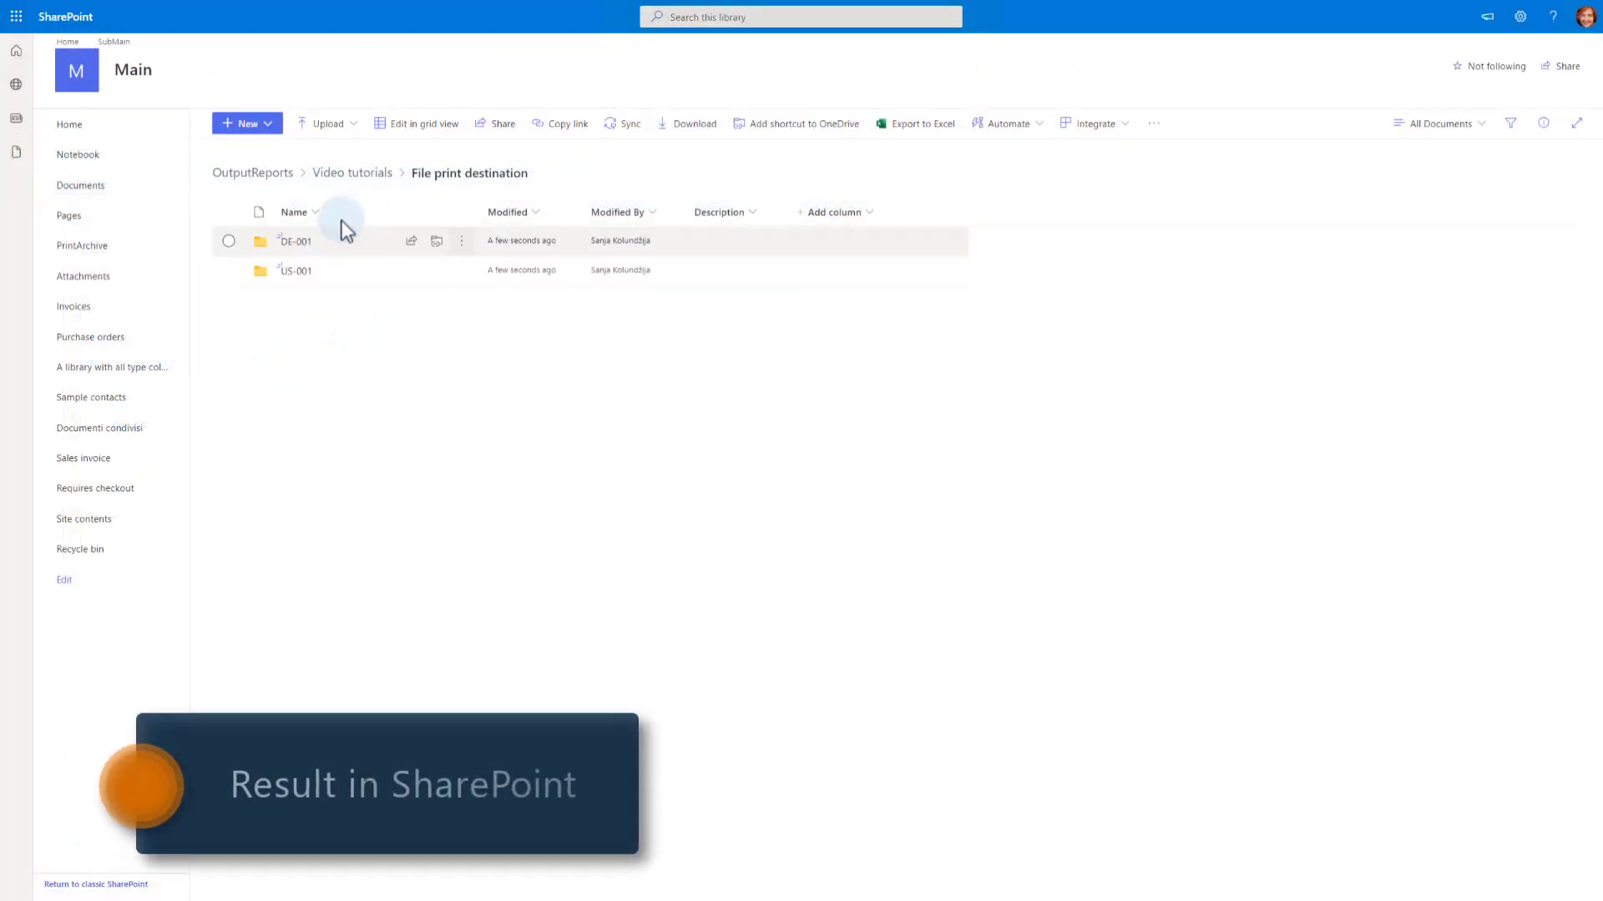
Step: Switch to SharePoint and inspect the invoice PDFs in both customer folders under OutputReports/Video tutorials/File print destination
left_click(296, 243)
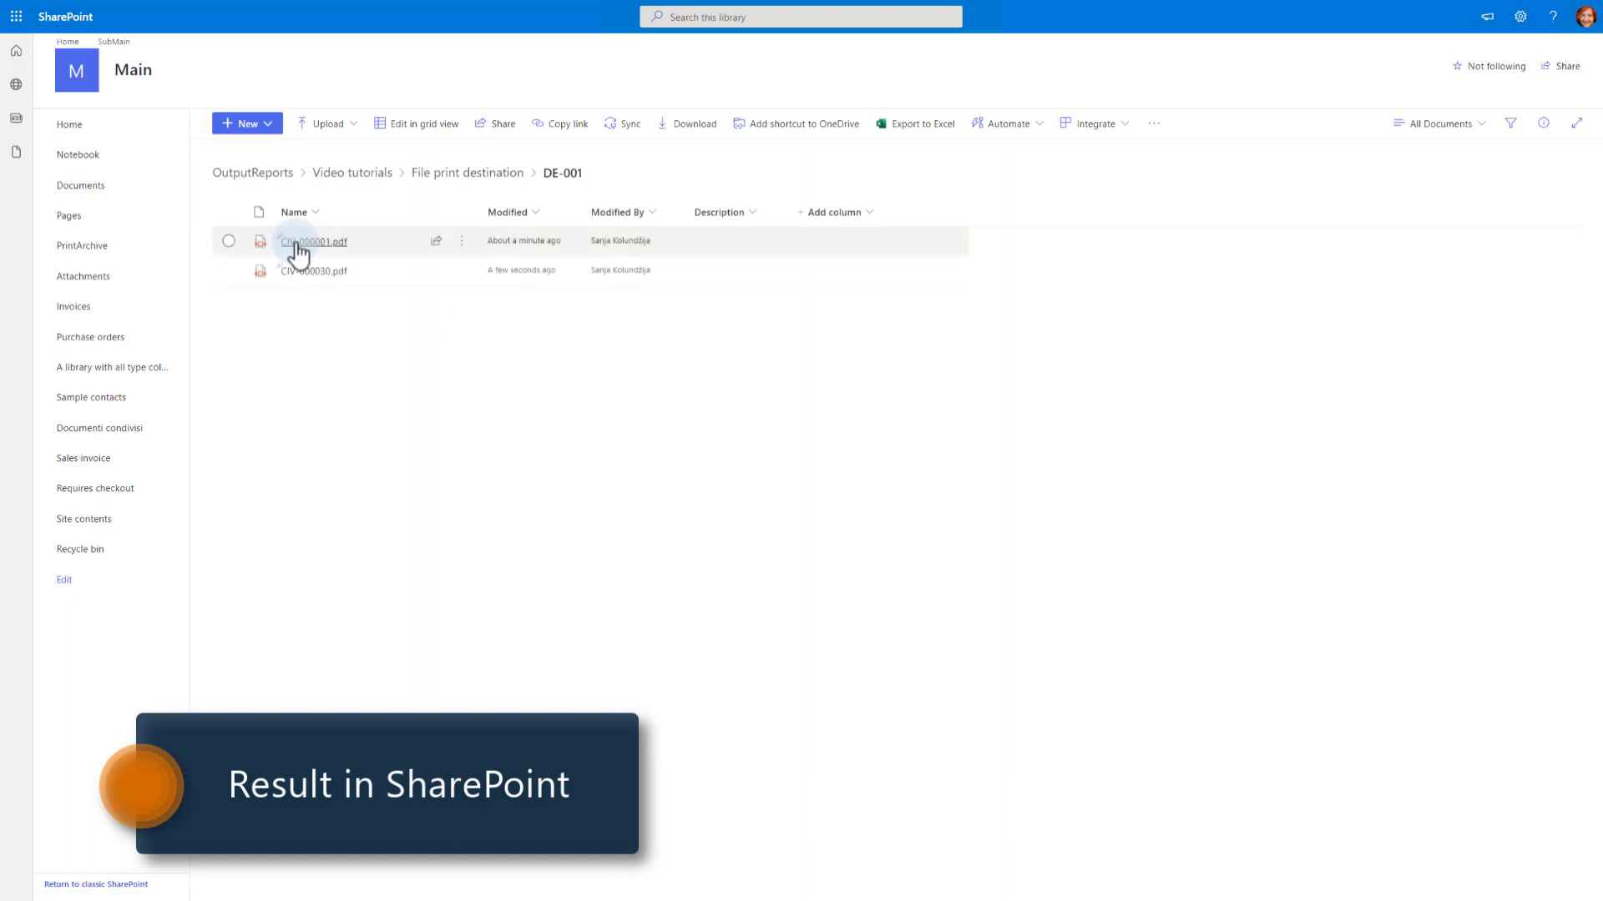
left_click(467, 173)
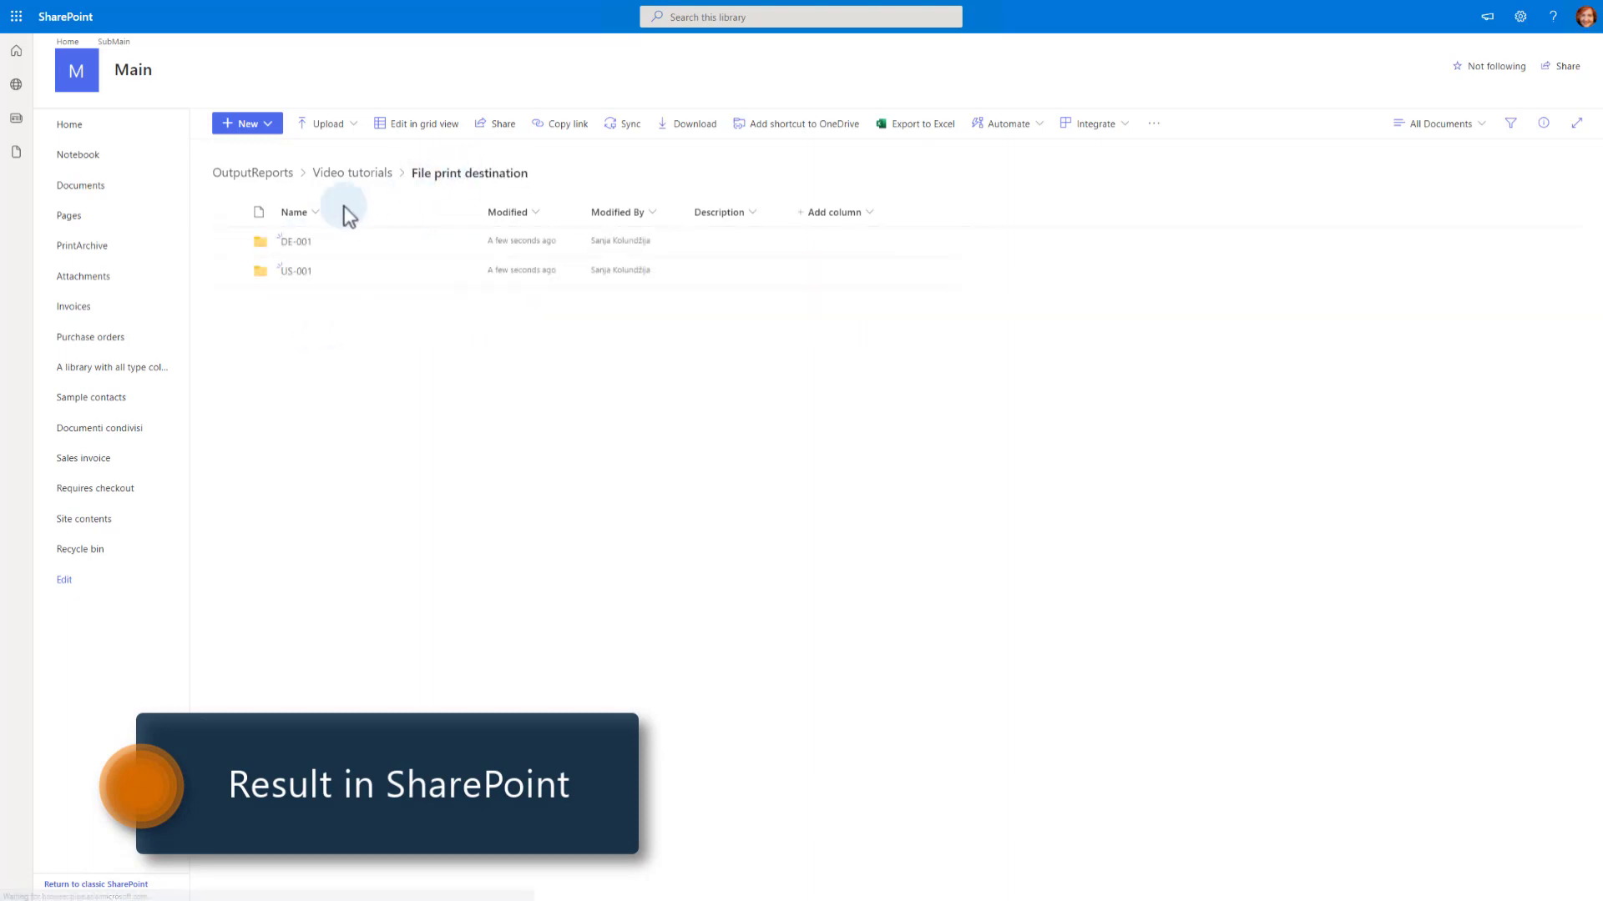
left_click(294, 274)
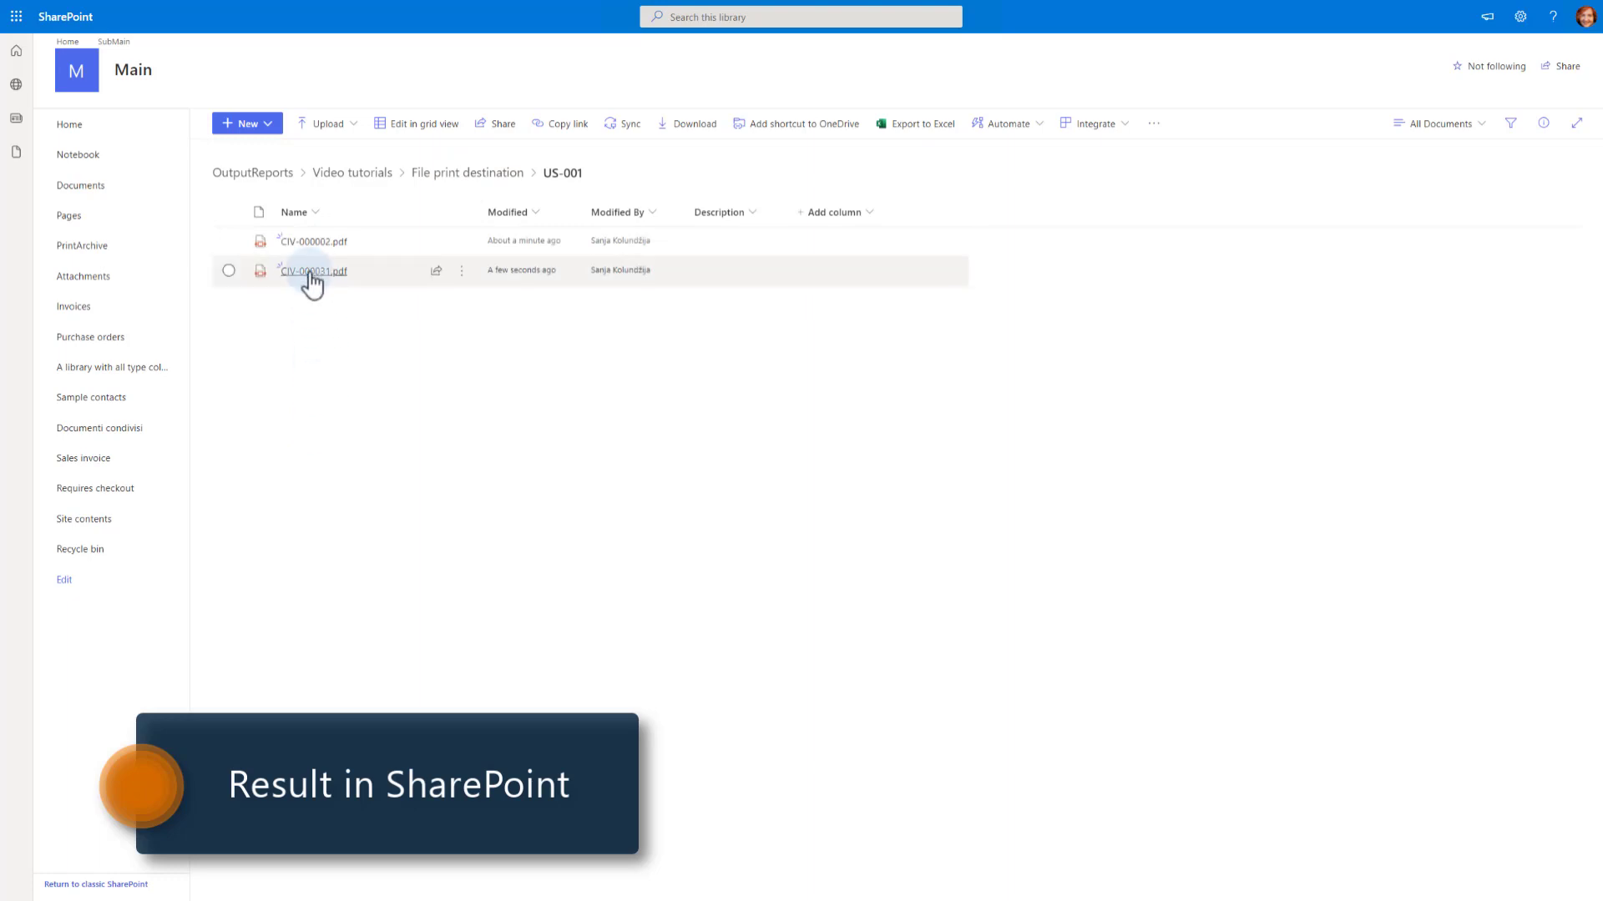
left_click(311, 274)
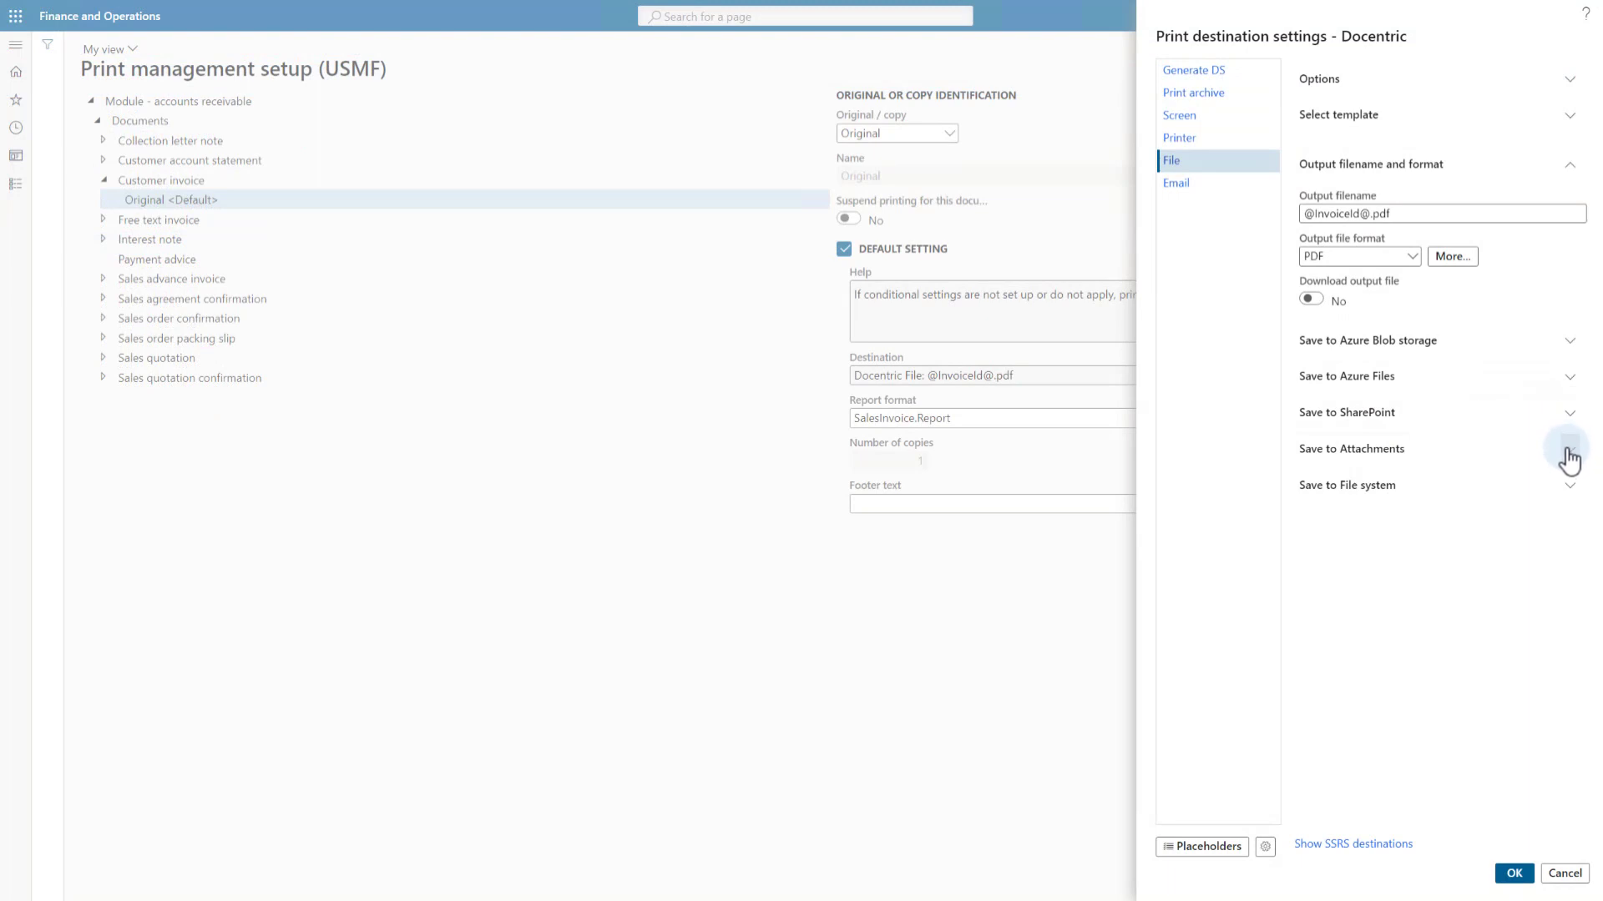
Step: Enable saving the original customer invoice to Attachments with document type SPAttachments, record type Account table, and replacement of existing attachments
left_click(1566, 453)
left_click(1322, 486)
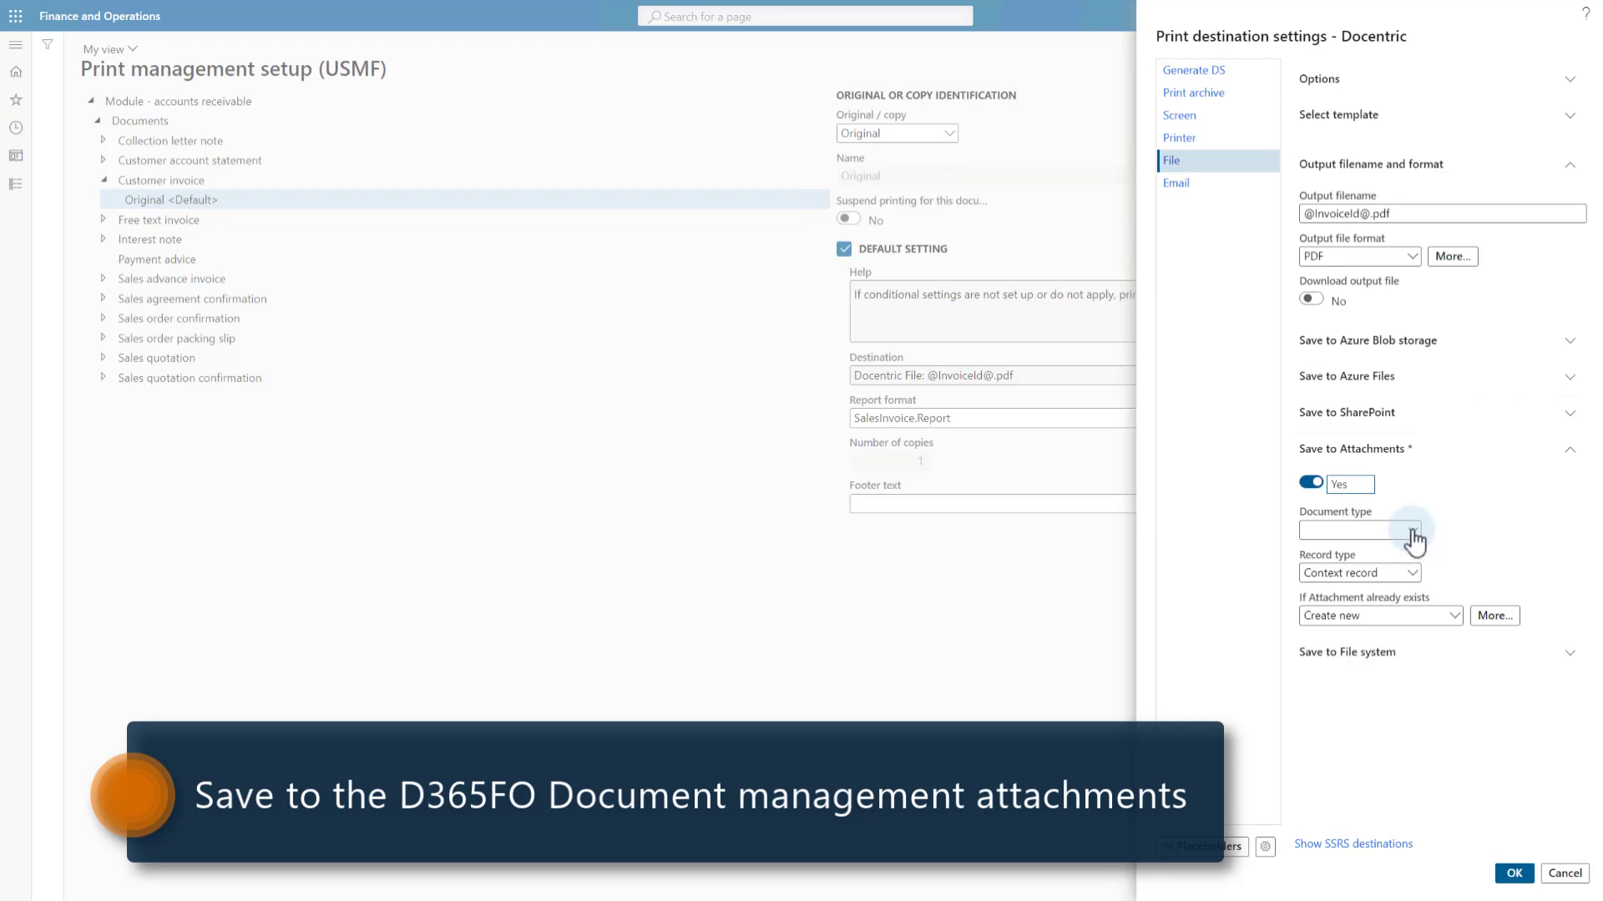
left_click(1413, 534)
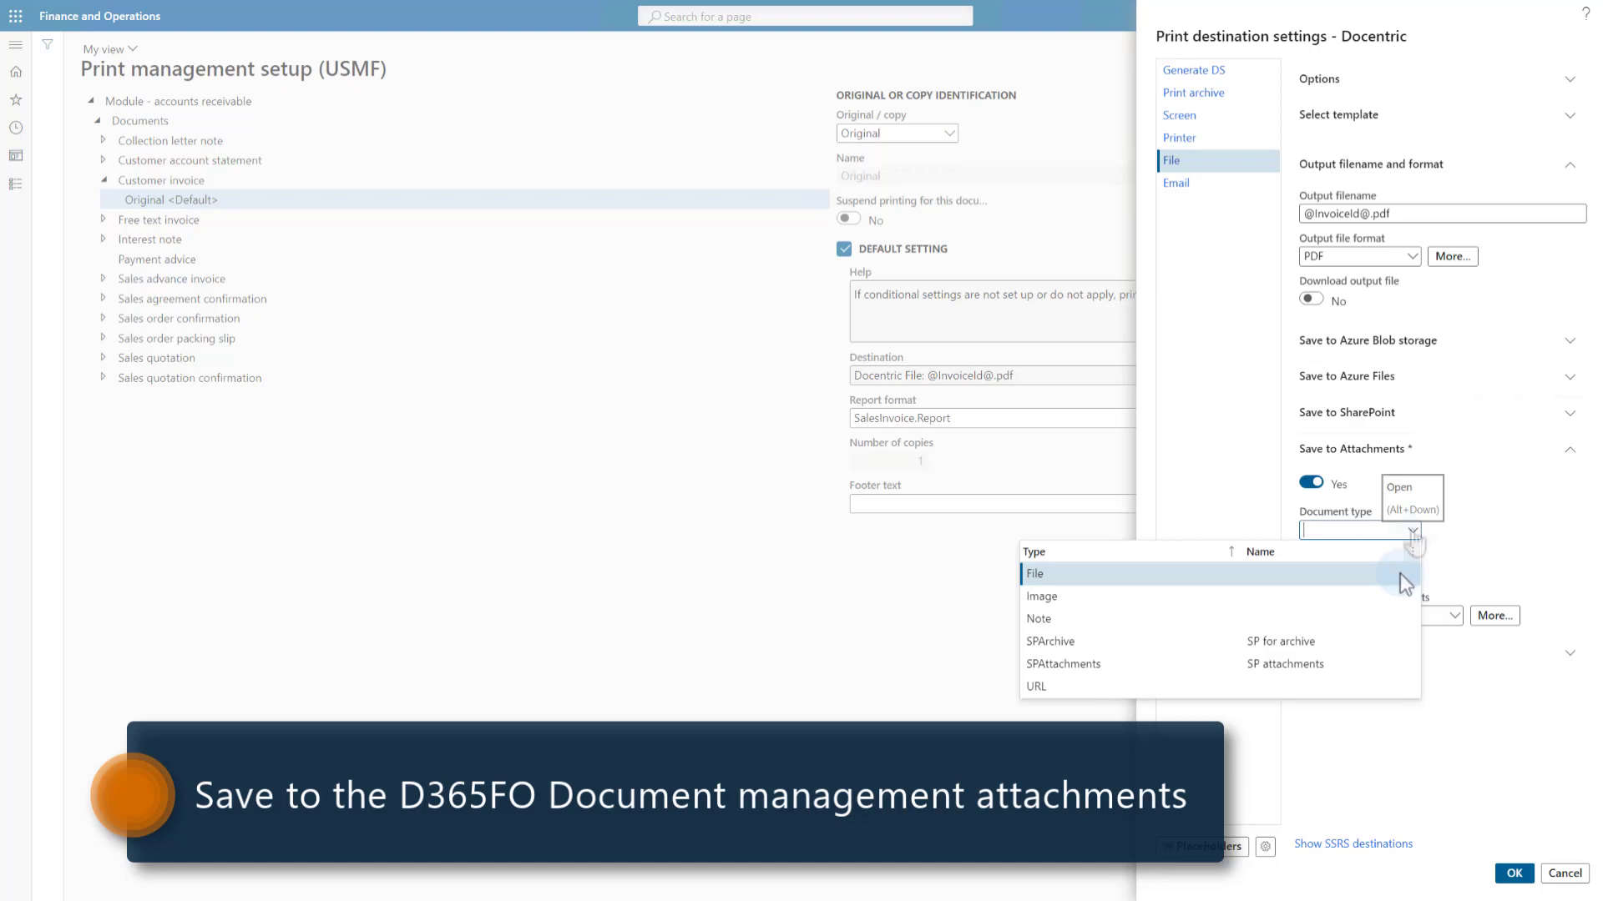
left_click(1330, 668)
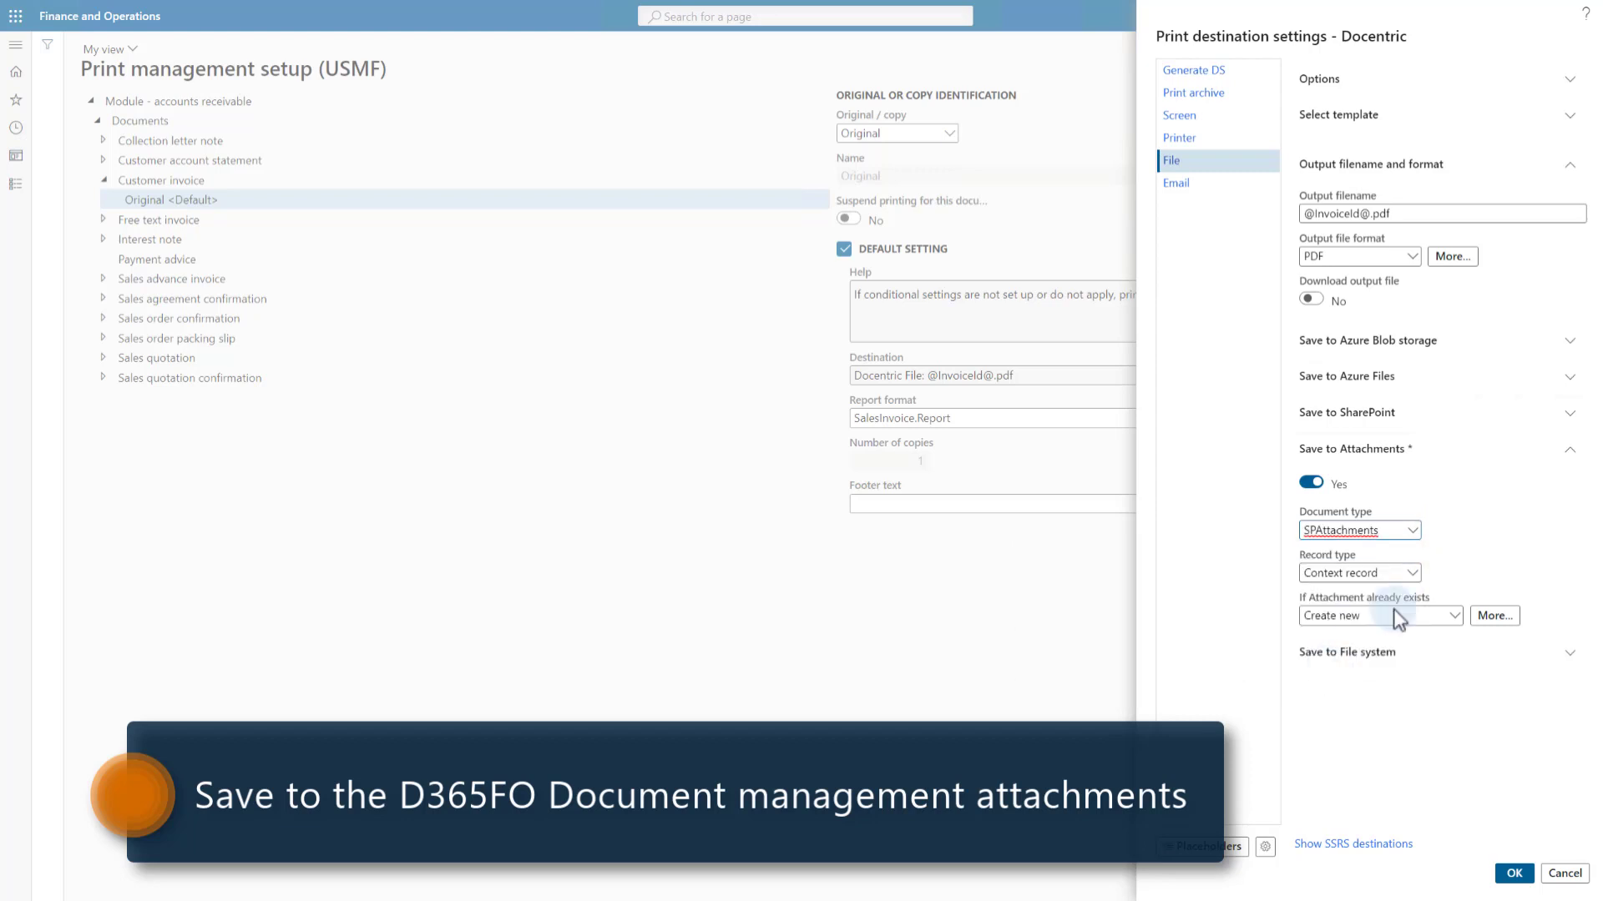
right_click(1410, 532)
left_click(1412, 574)
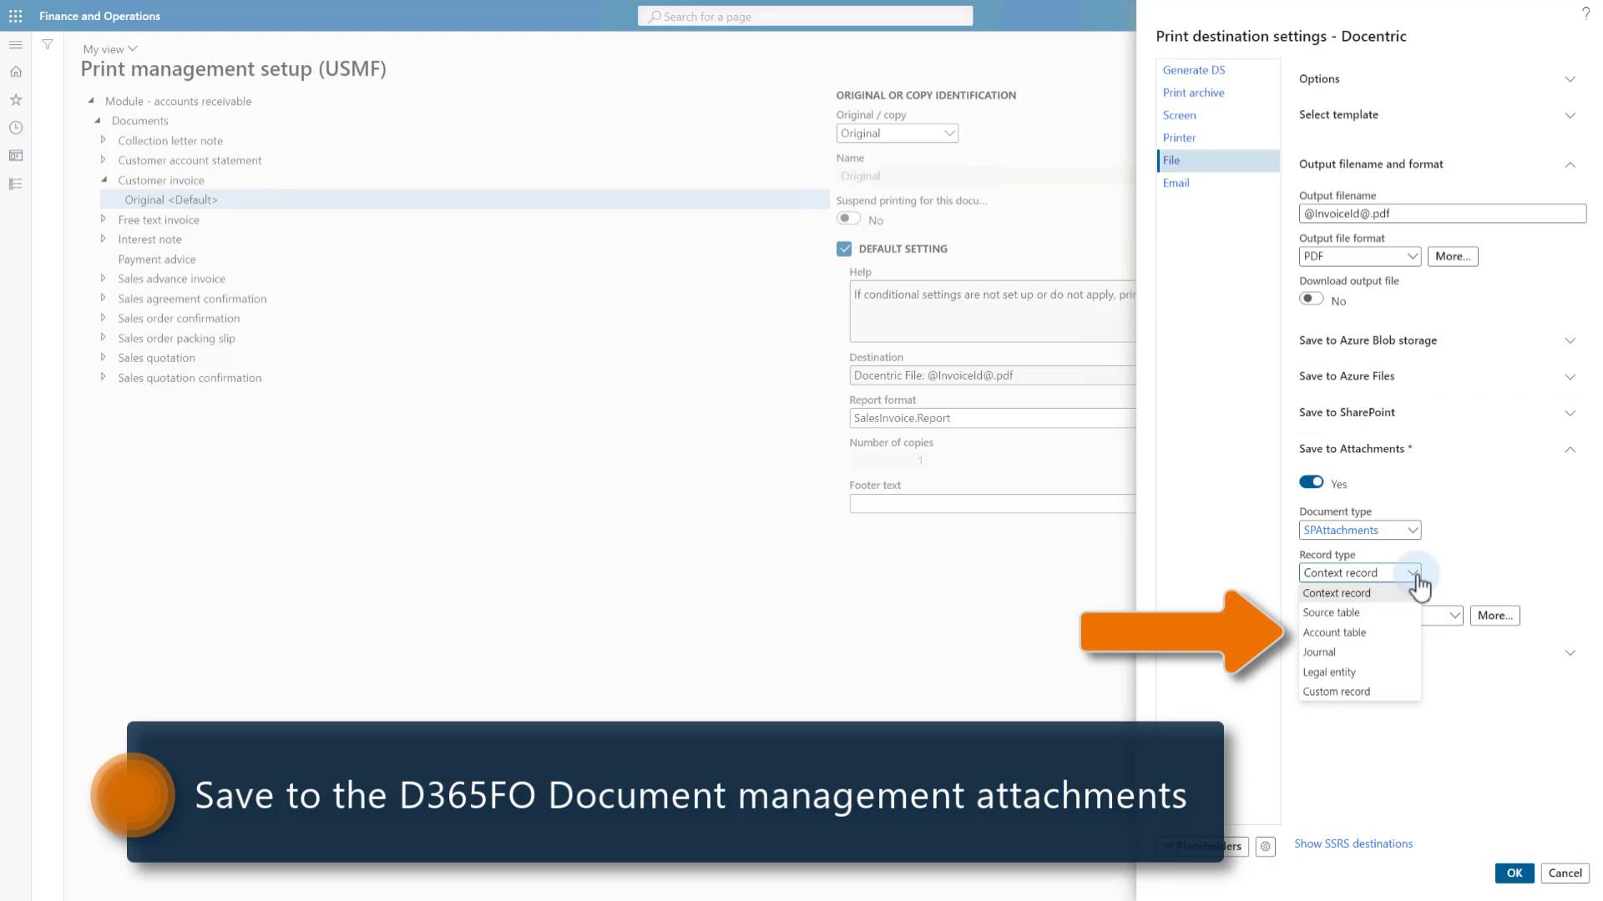
left_click(1368, 634)
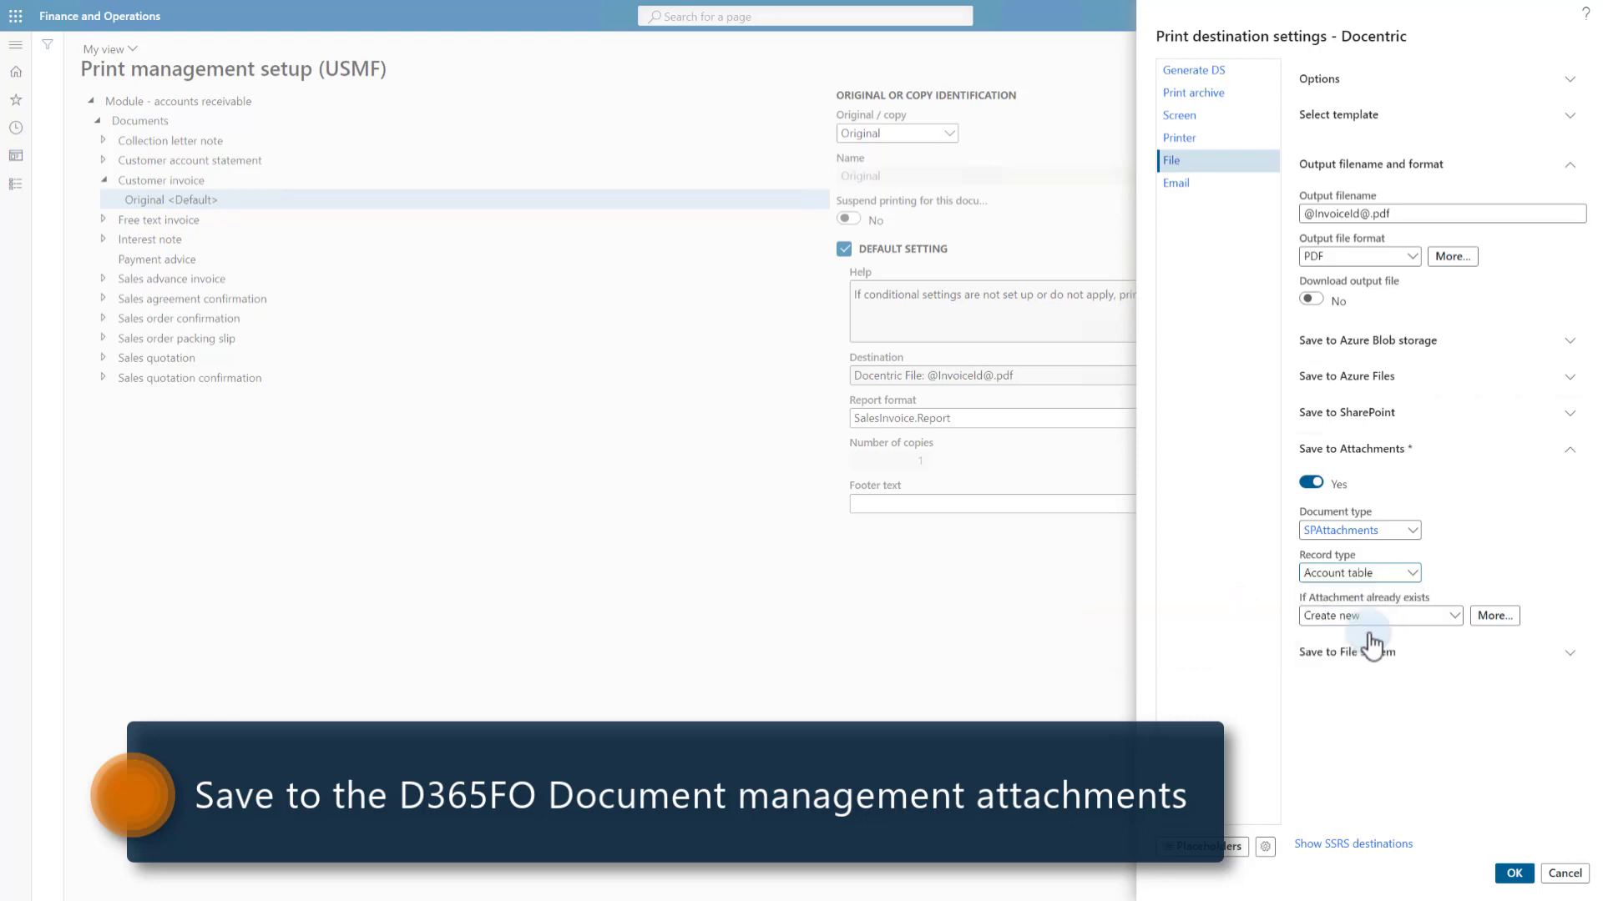
left_click(1455, 618)
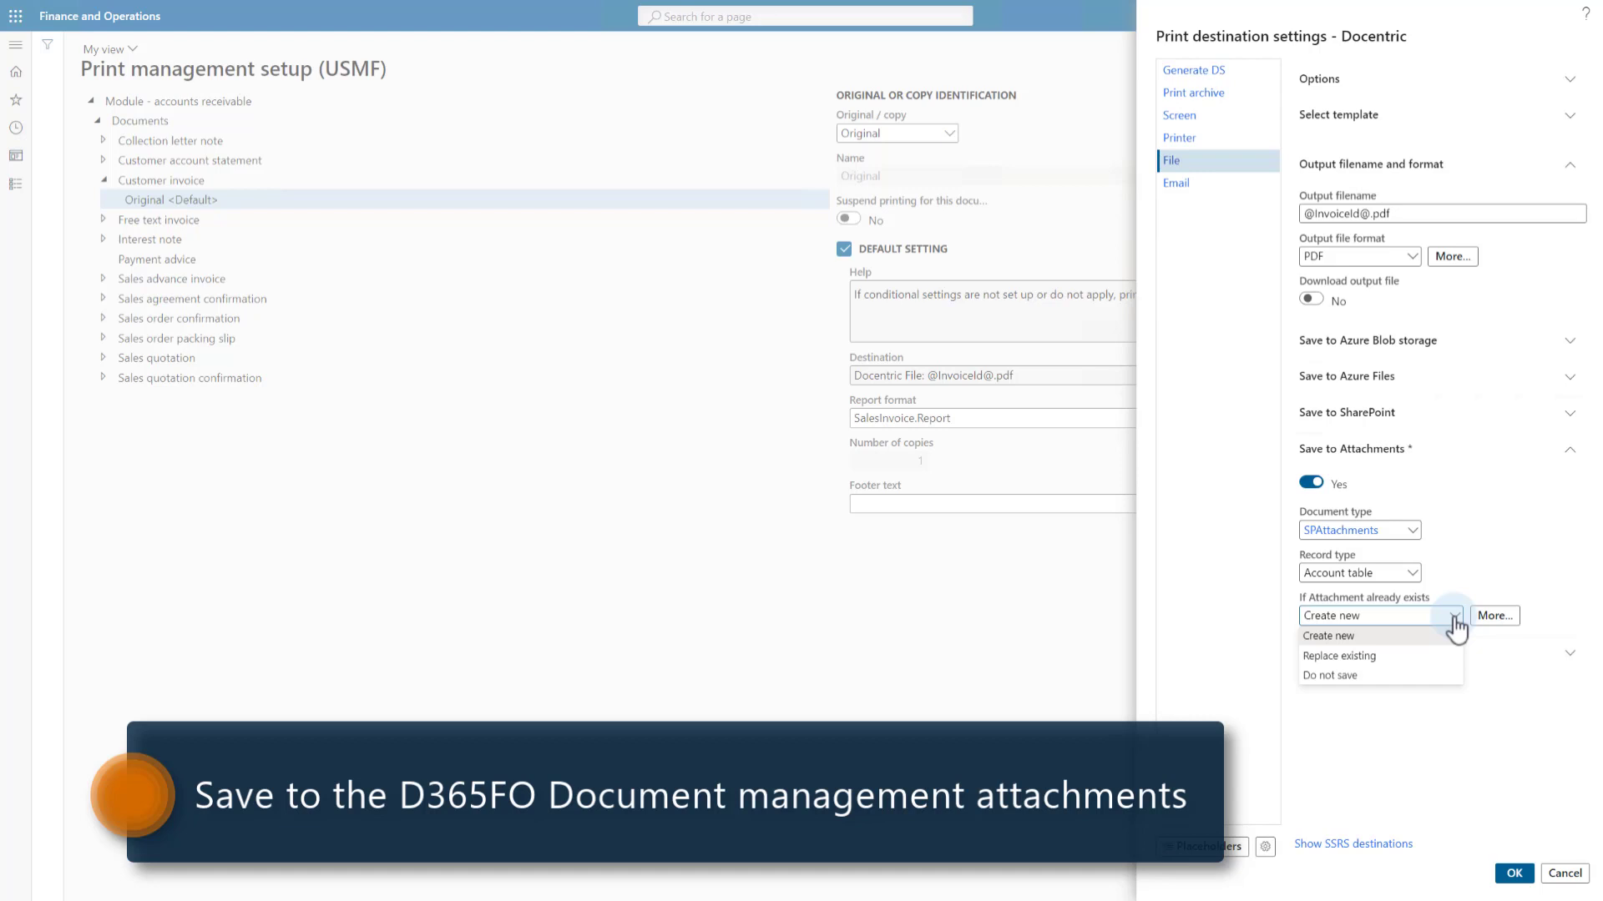
left_click(1378, 657)
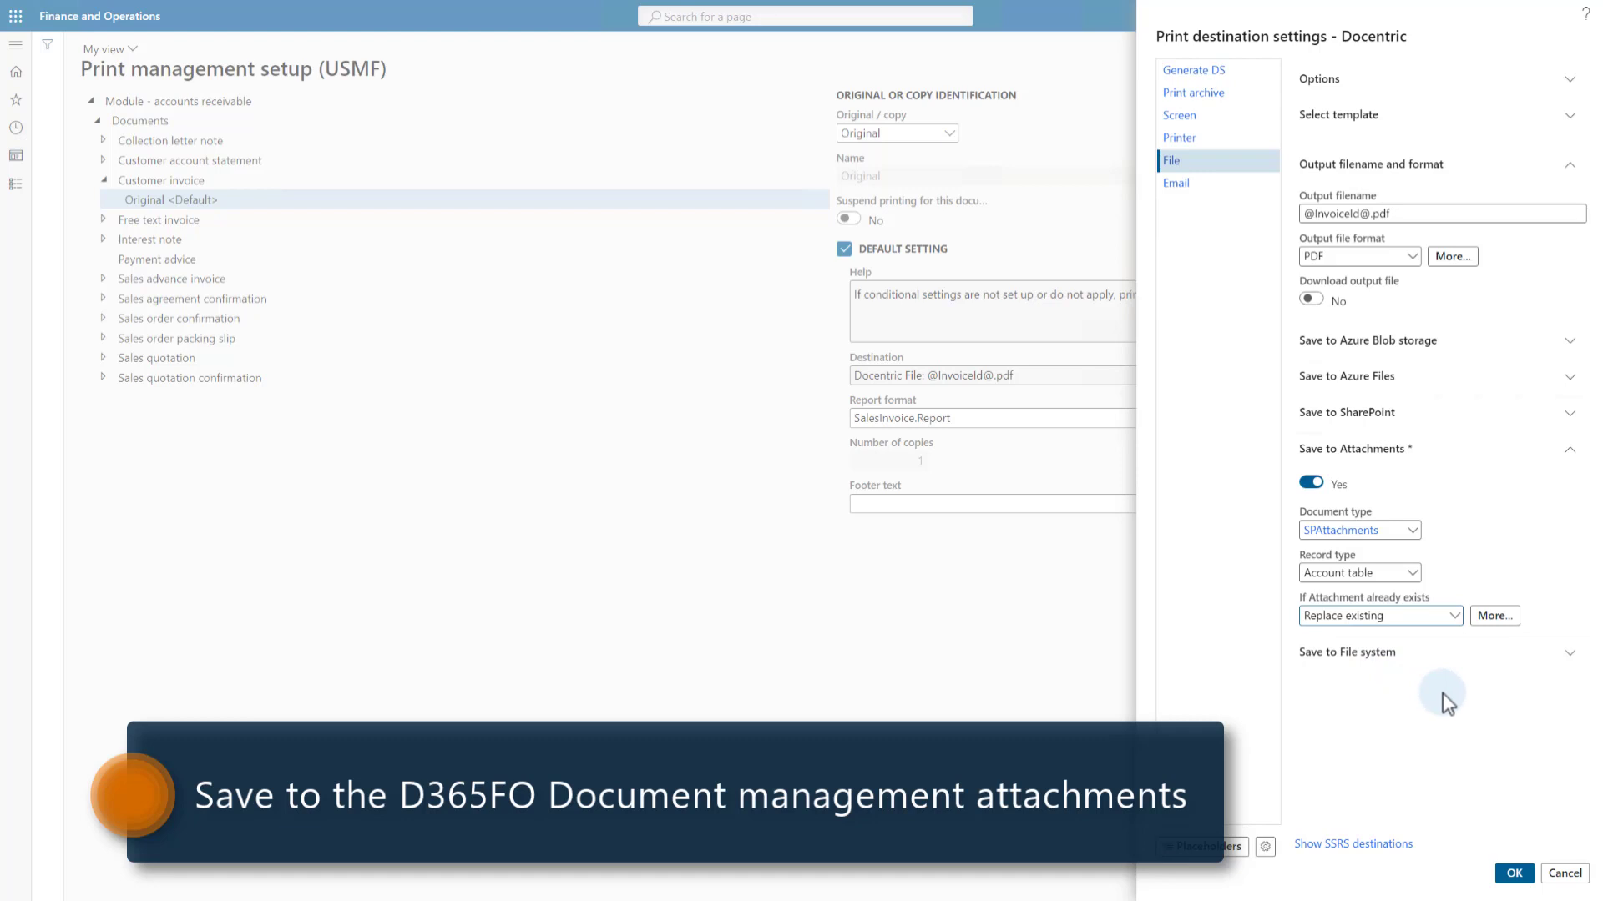
Step: Set the attachment category ID to Sales and the tags to "tag1, tag2", and save the print destination settings
left_click(1496, 622)
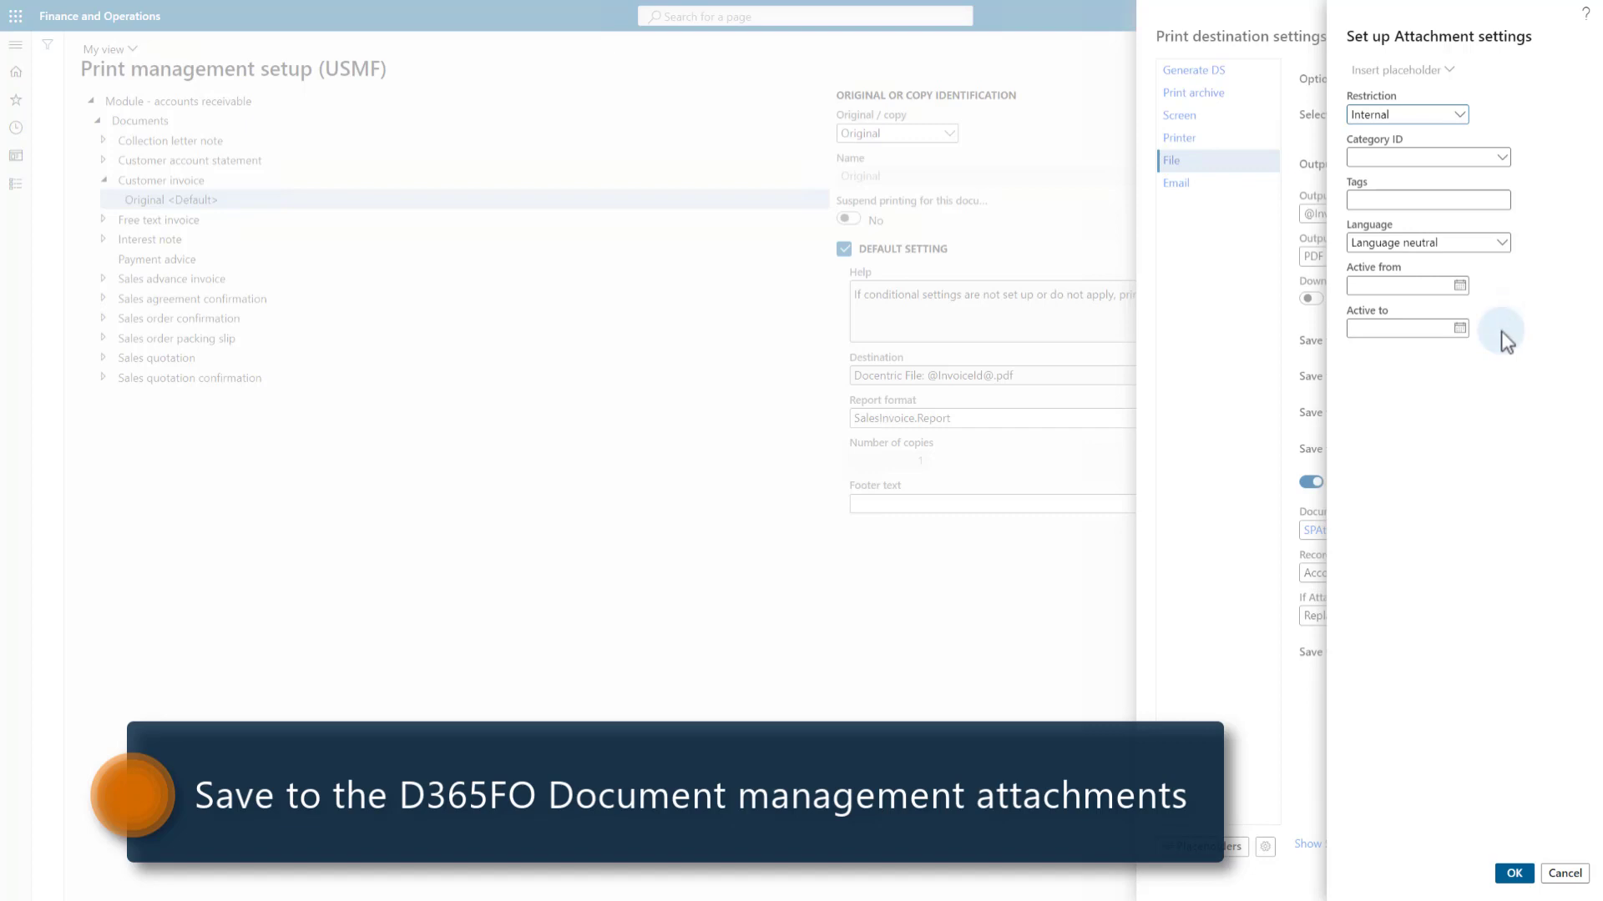
left_click(1501, 158)
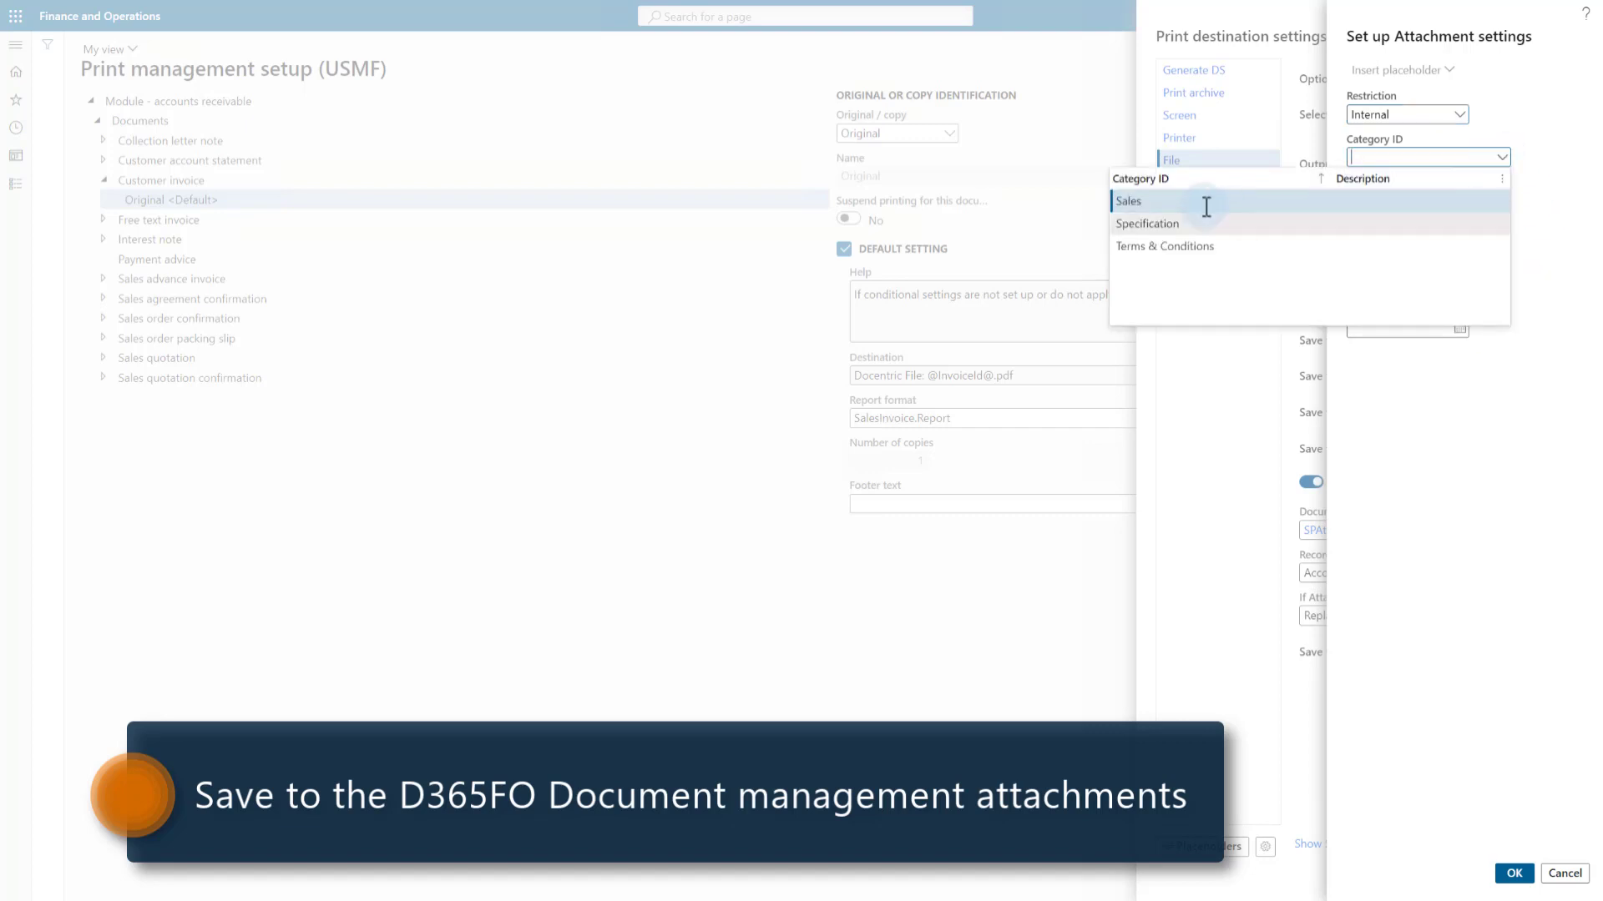
left_click(1289, 205)
left_click(1371, 200)
type("ta")
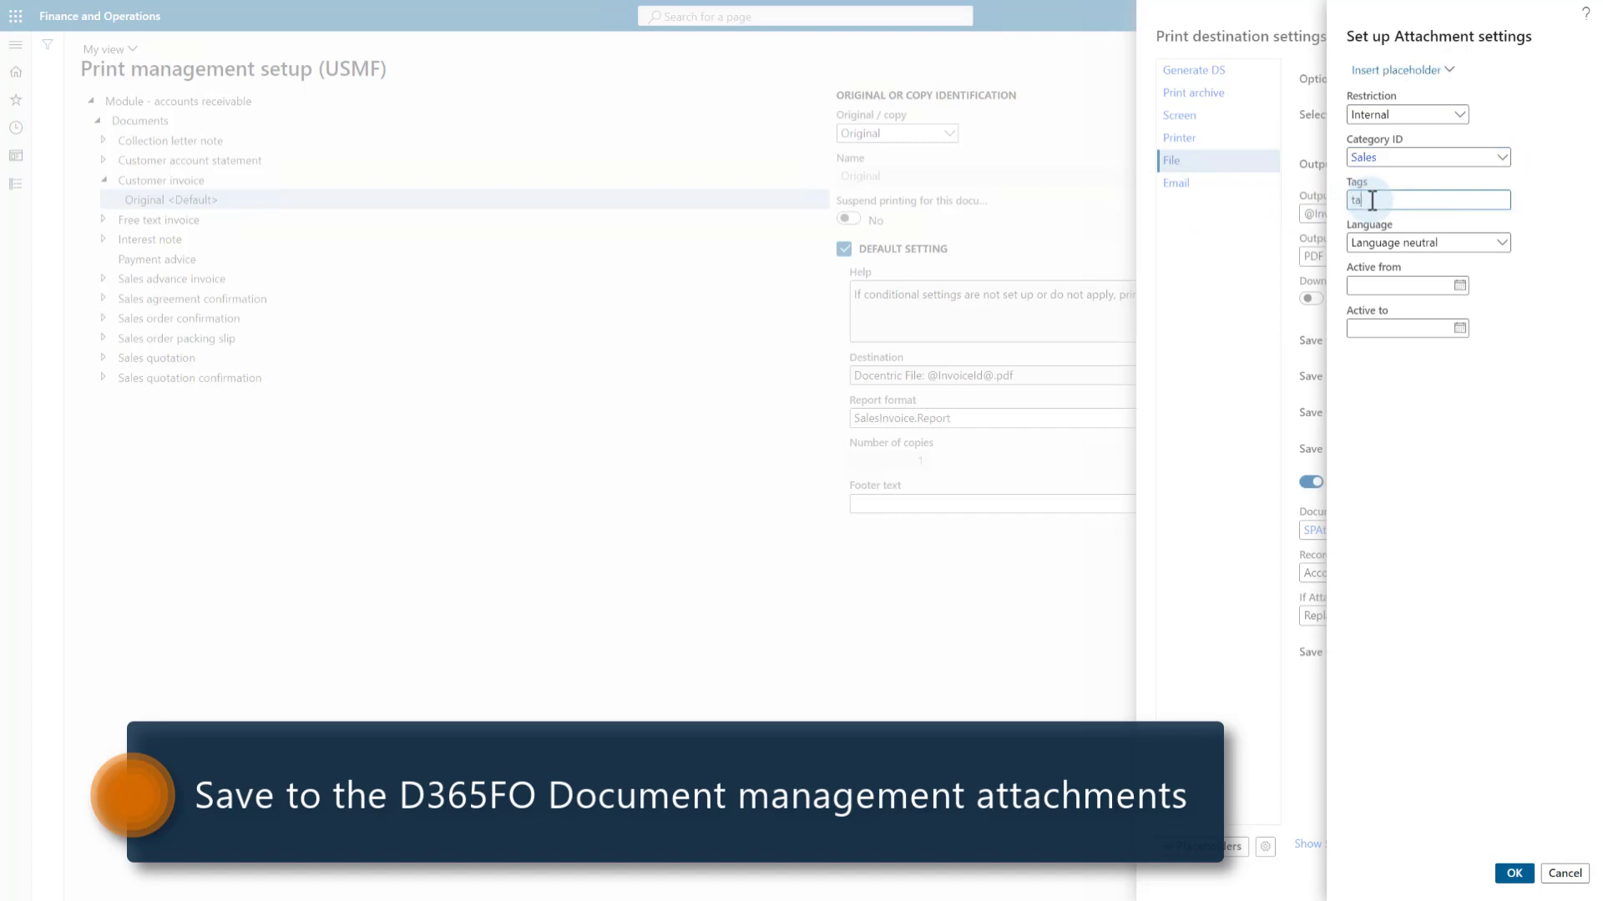
type("g; ta")
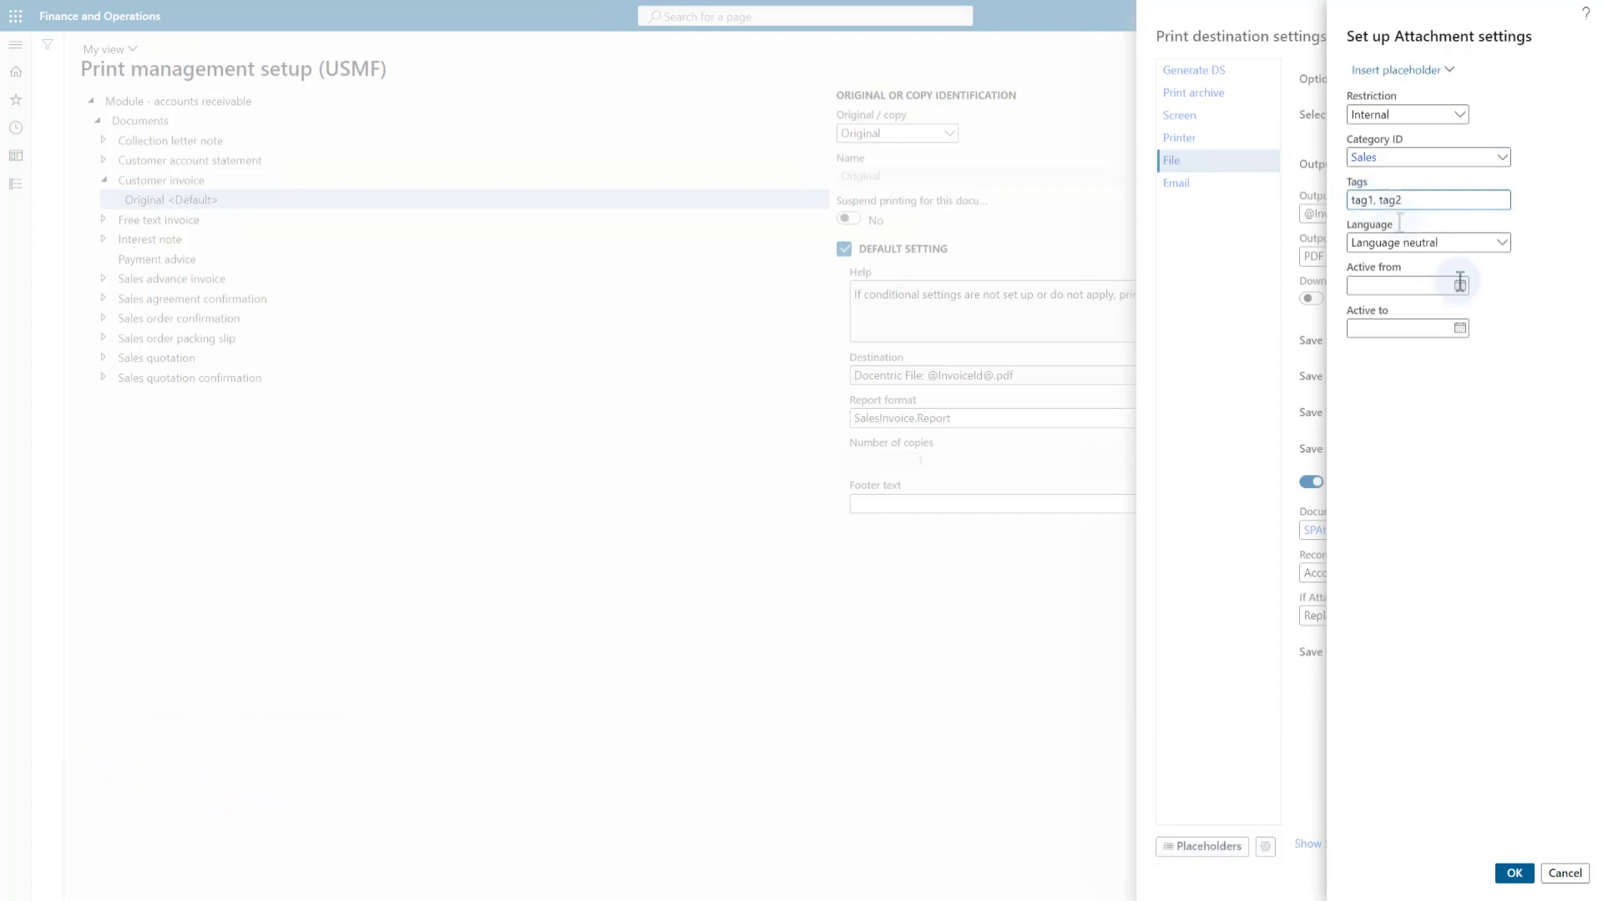
left_click(1515, 874)
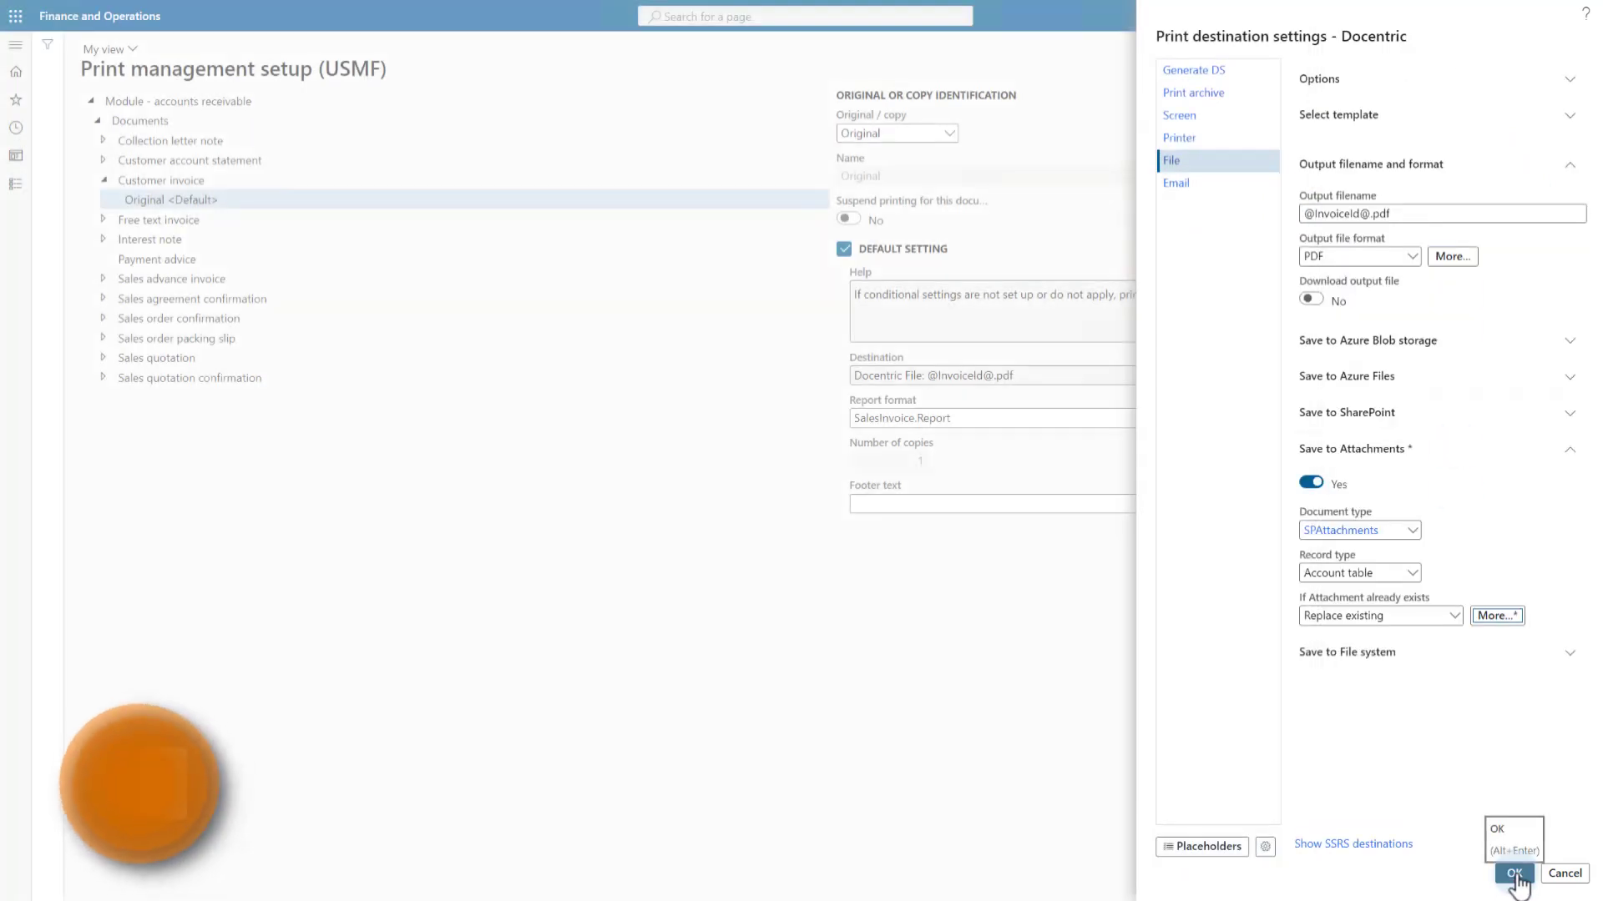
left_click(1515, 874)
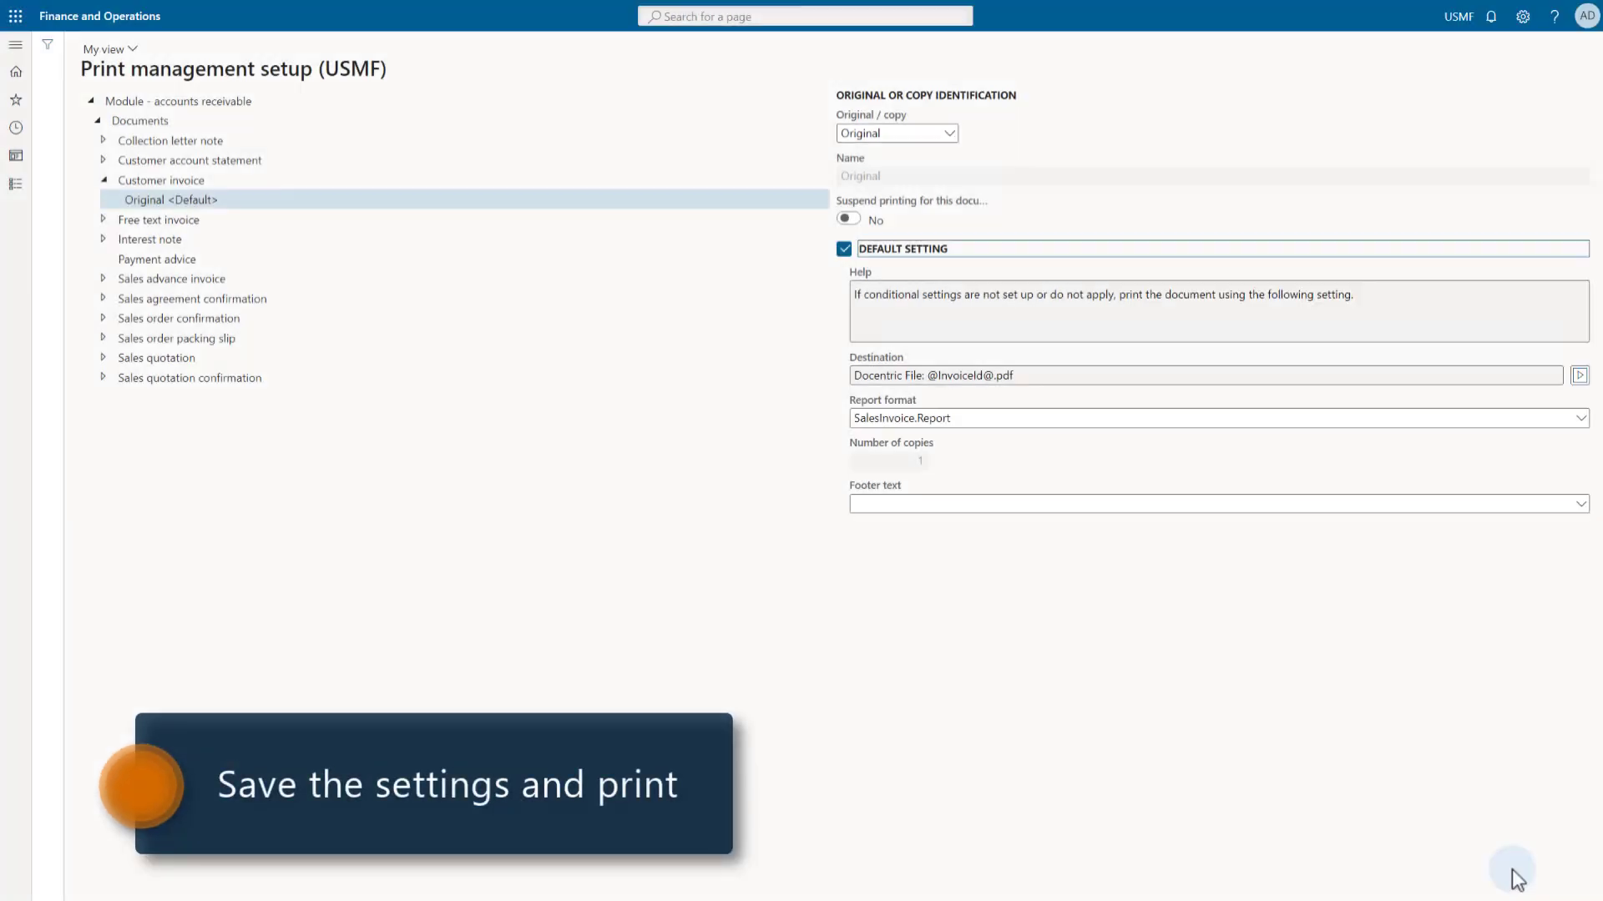
left_click(206, 181)
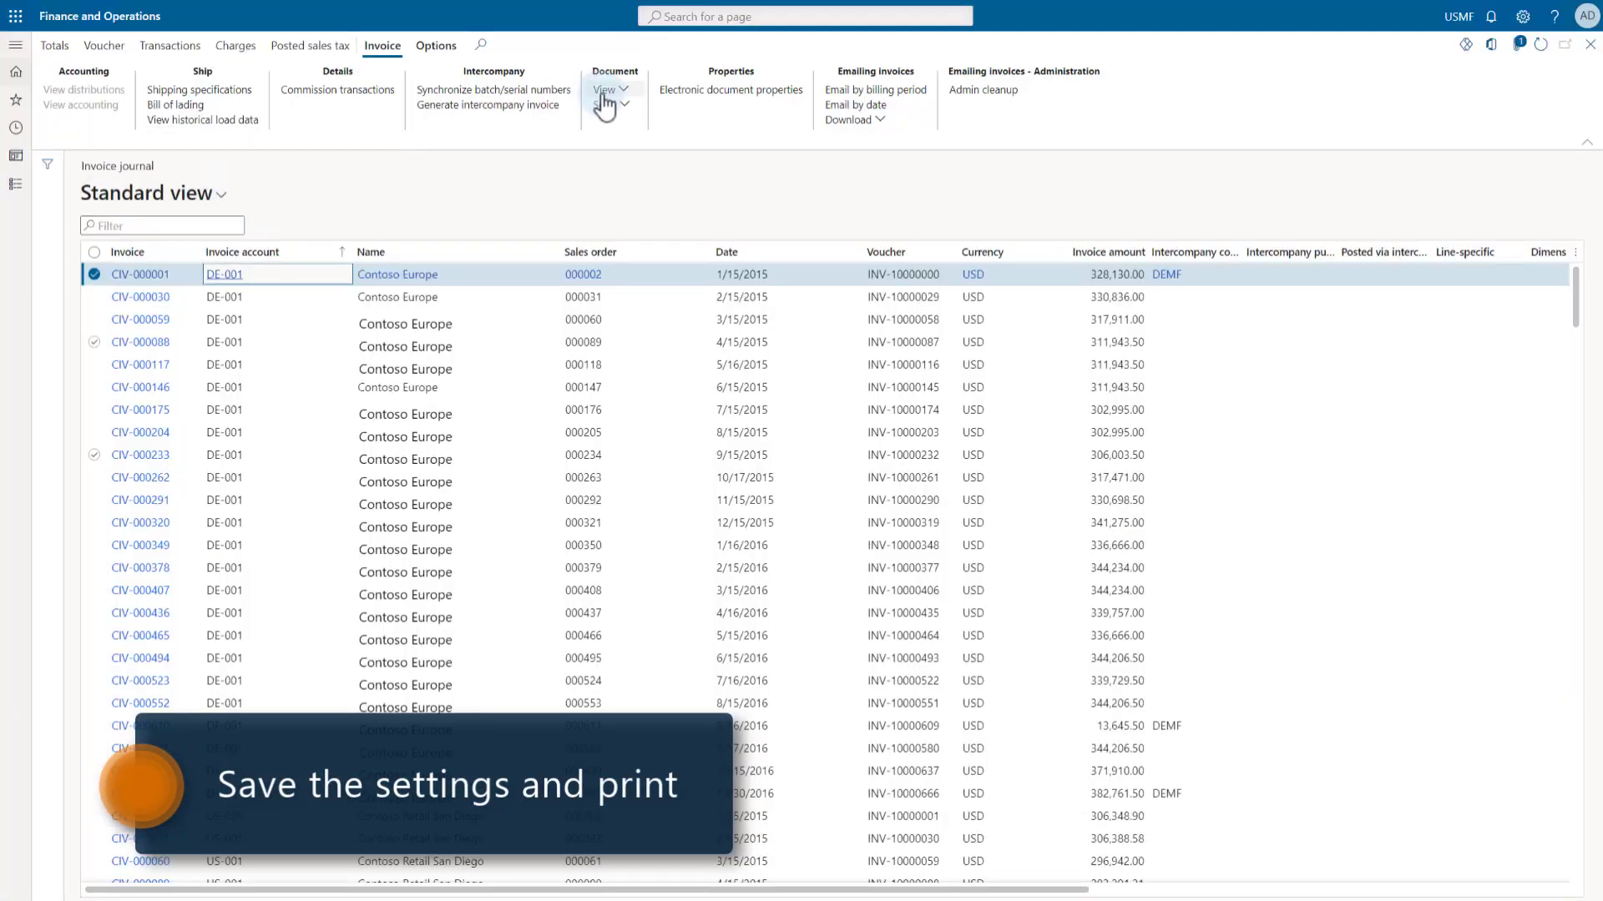
Step: Print invoice CIV-000001 using print management and open the Contoso Europe customer record from its invoice account
left_click(606, 90)
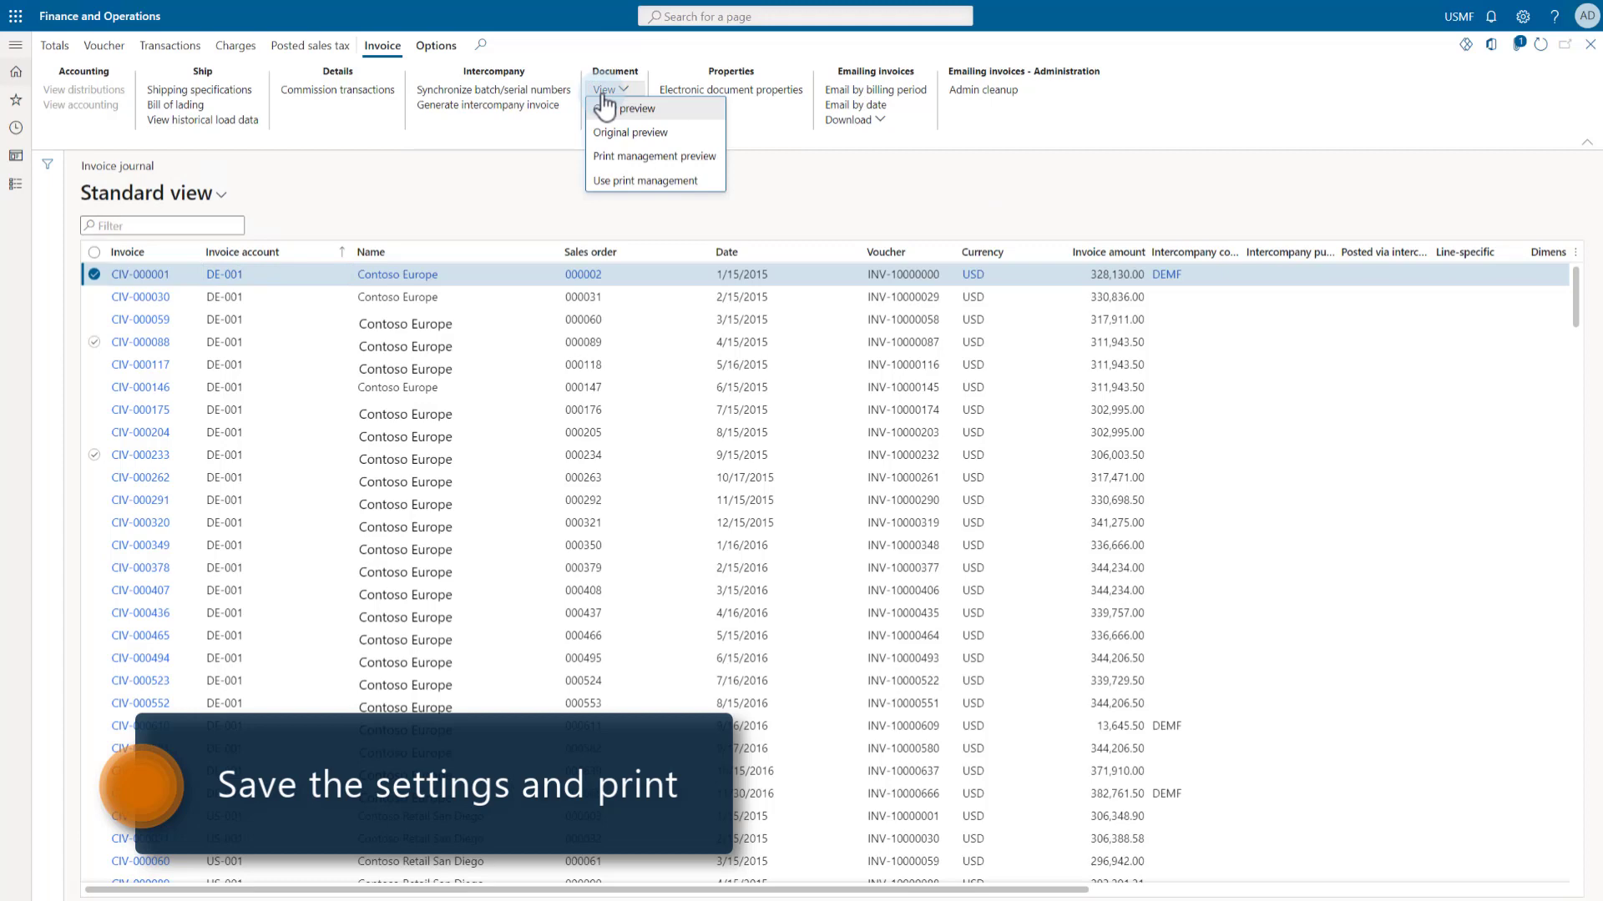
left_click(654, 156)
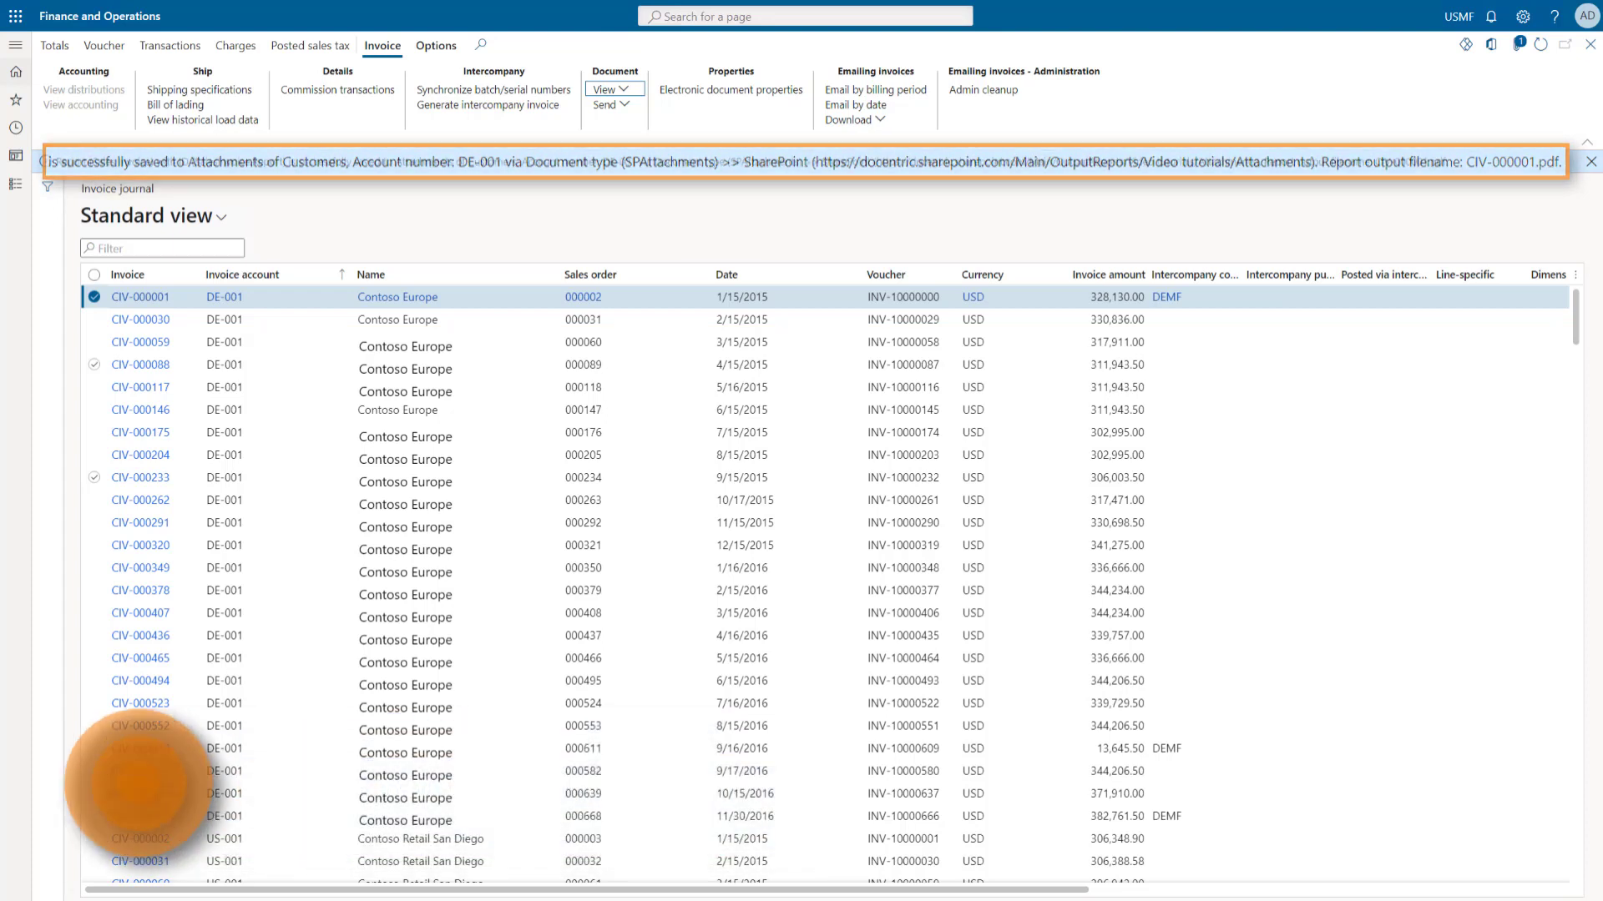
left_click(227, 299)
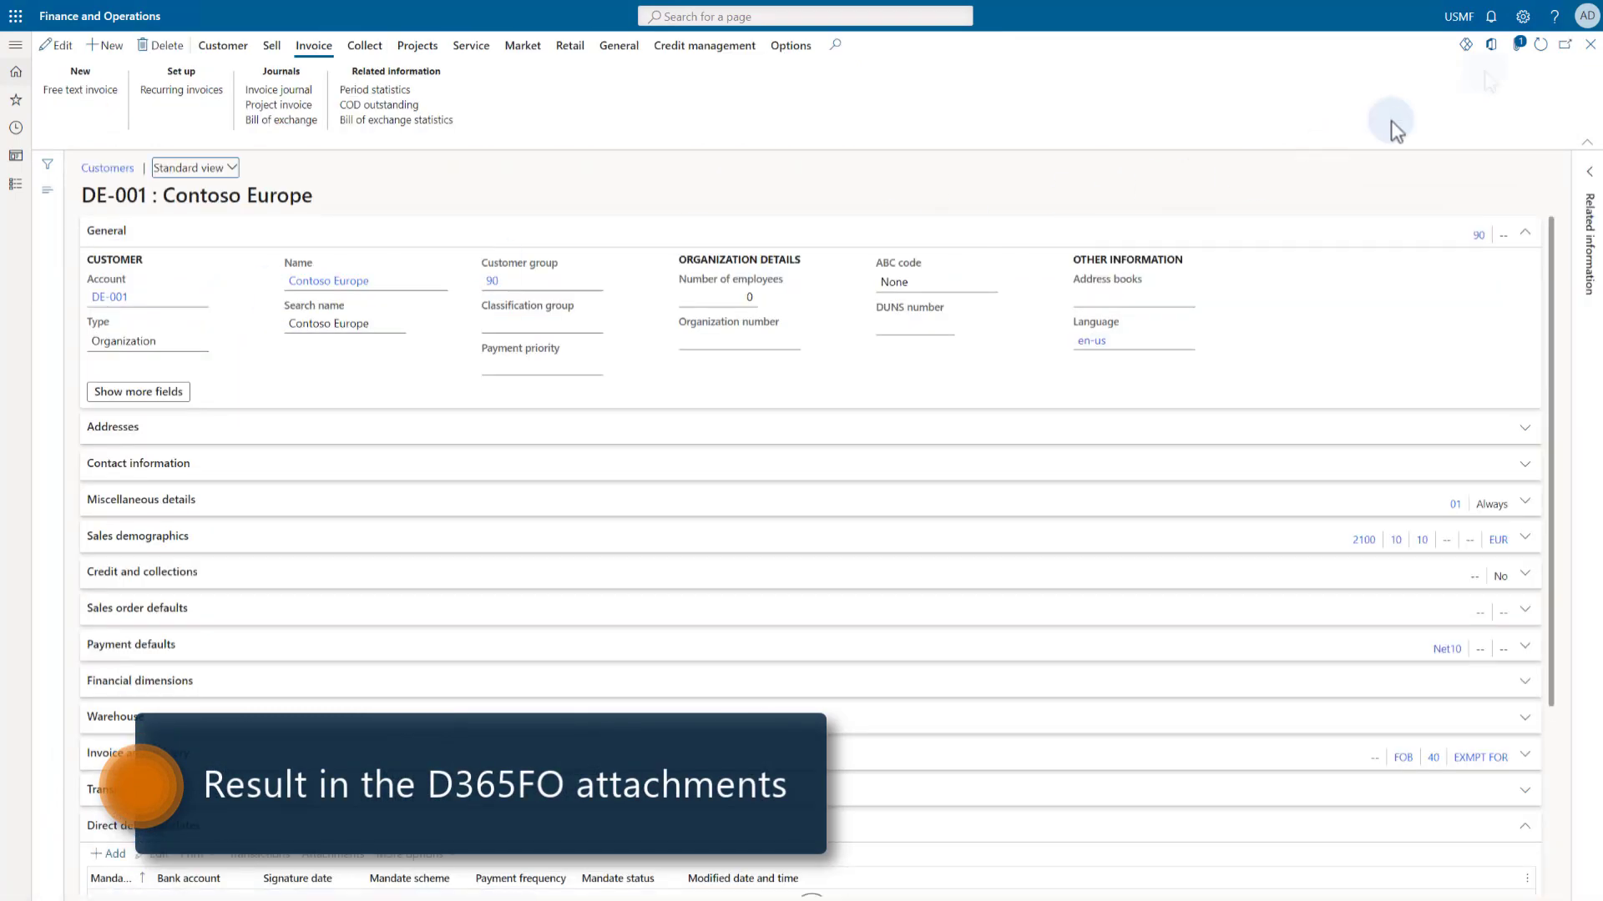
Step: Open the attachments of the Contoso Europe customer record and examine the CIV-000001 attachment's file location, category and tags
left_click(1519, 48)
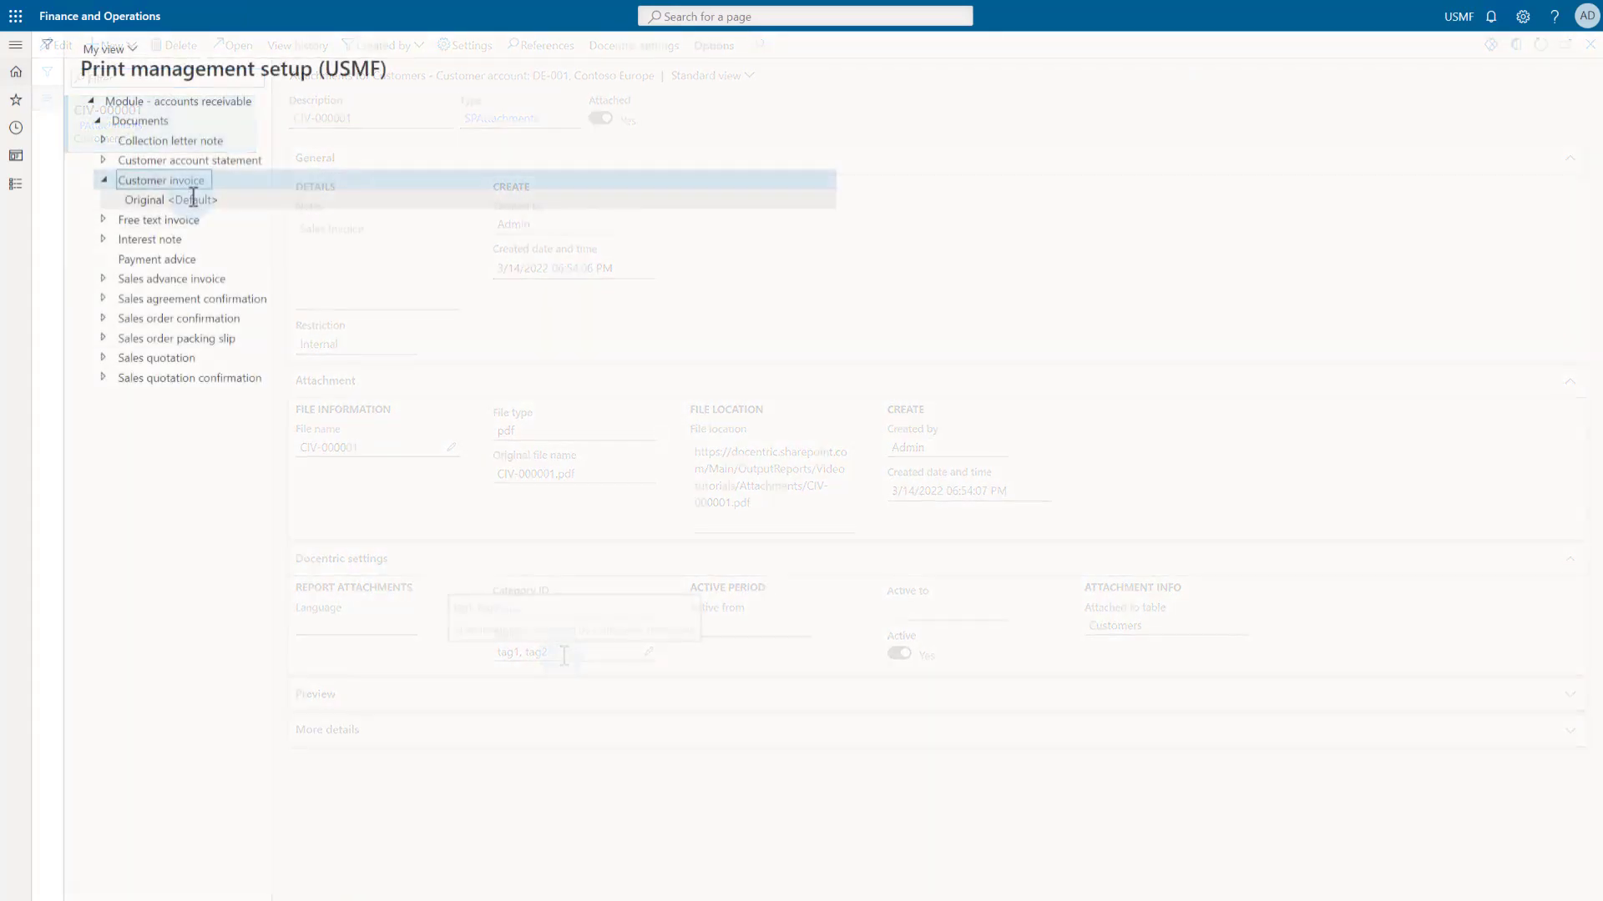
Step: Open the print destination settings of the original customer invoice in Print management setup and disable saving to Attachments
left_click(1572, 375)
left_click(1563, 422)
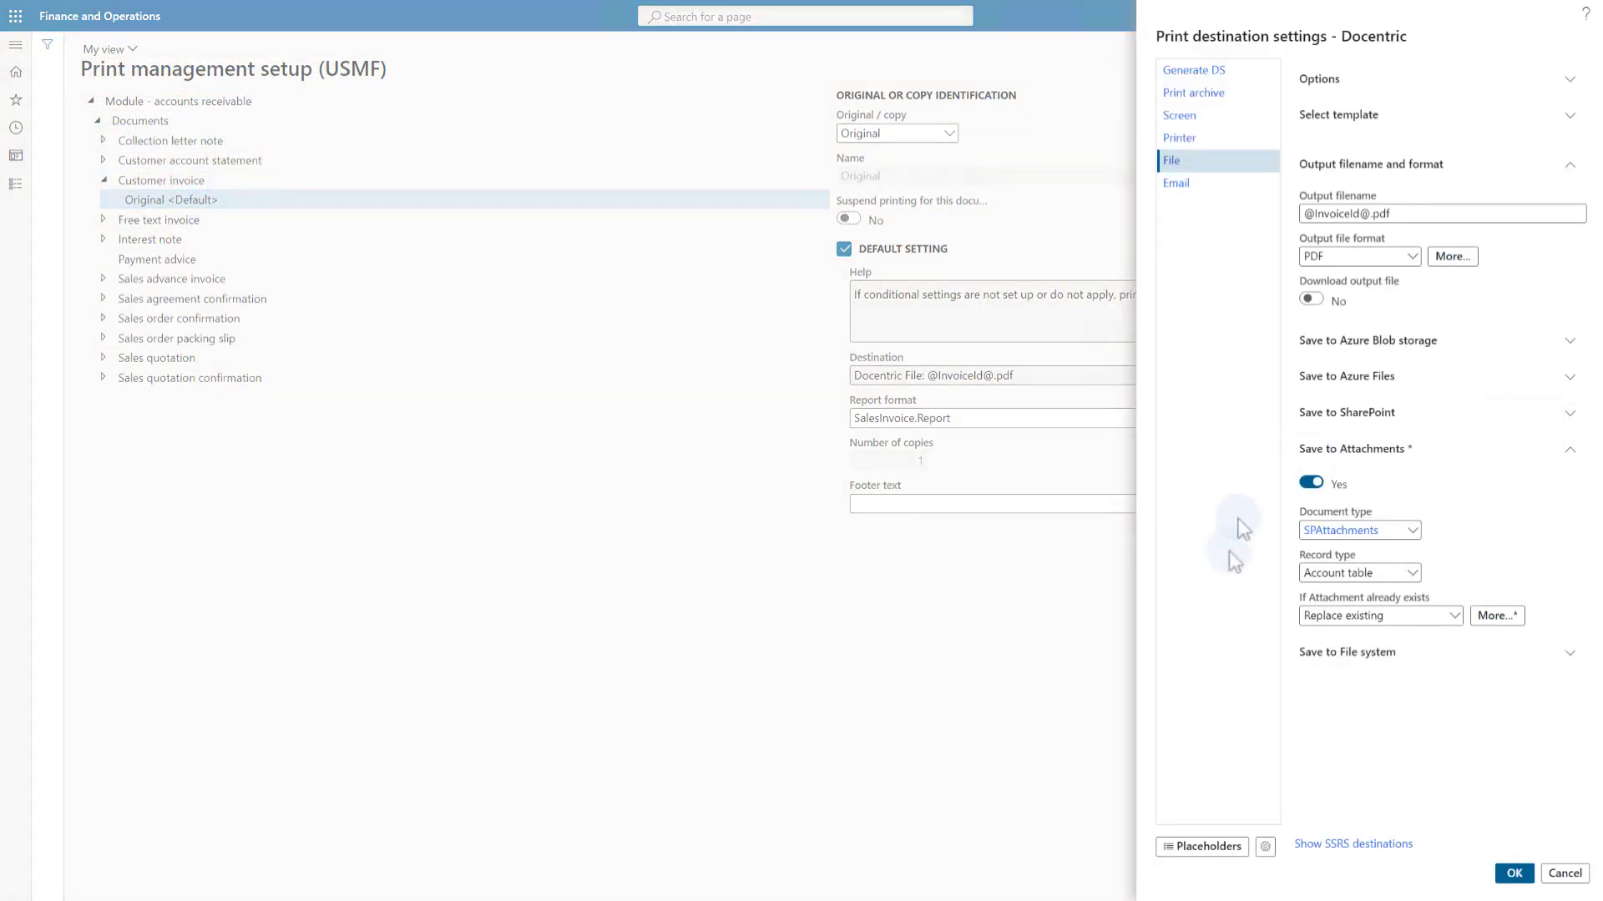
left_click(1310, 483)
left_click(1331, 451)
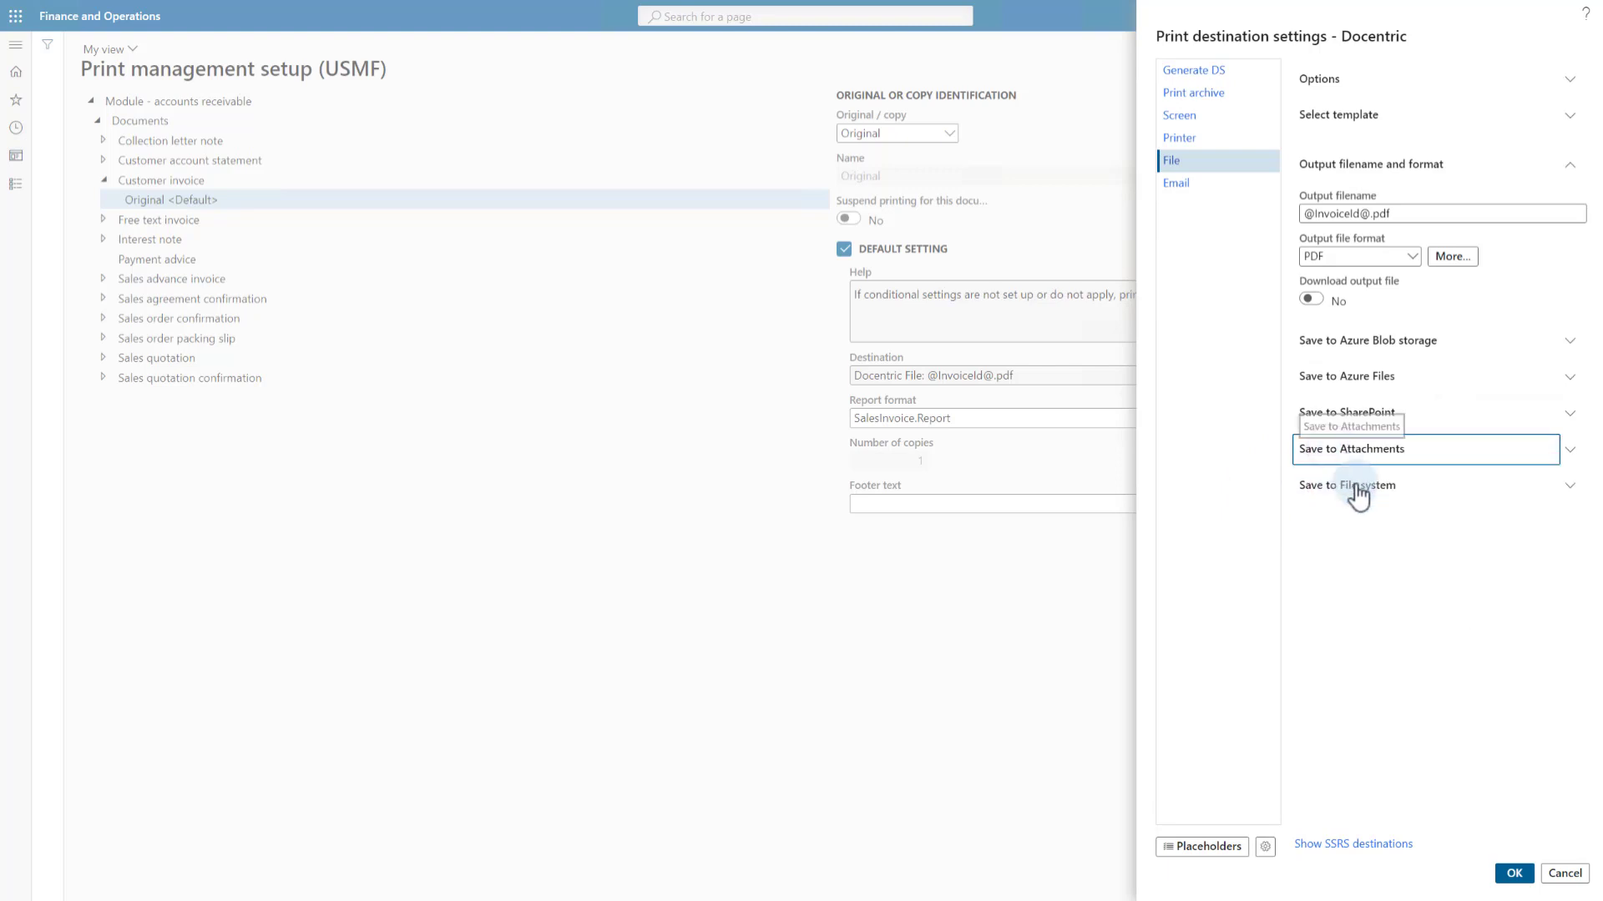
Step: Enable saving to File system to examine its network folder, filename and overwrite options, and discard the print destination changes
left_click(1348, 487)
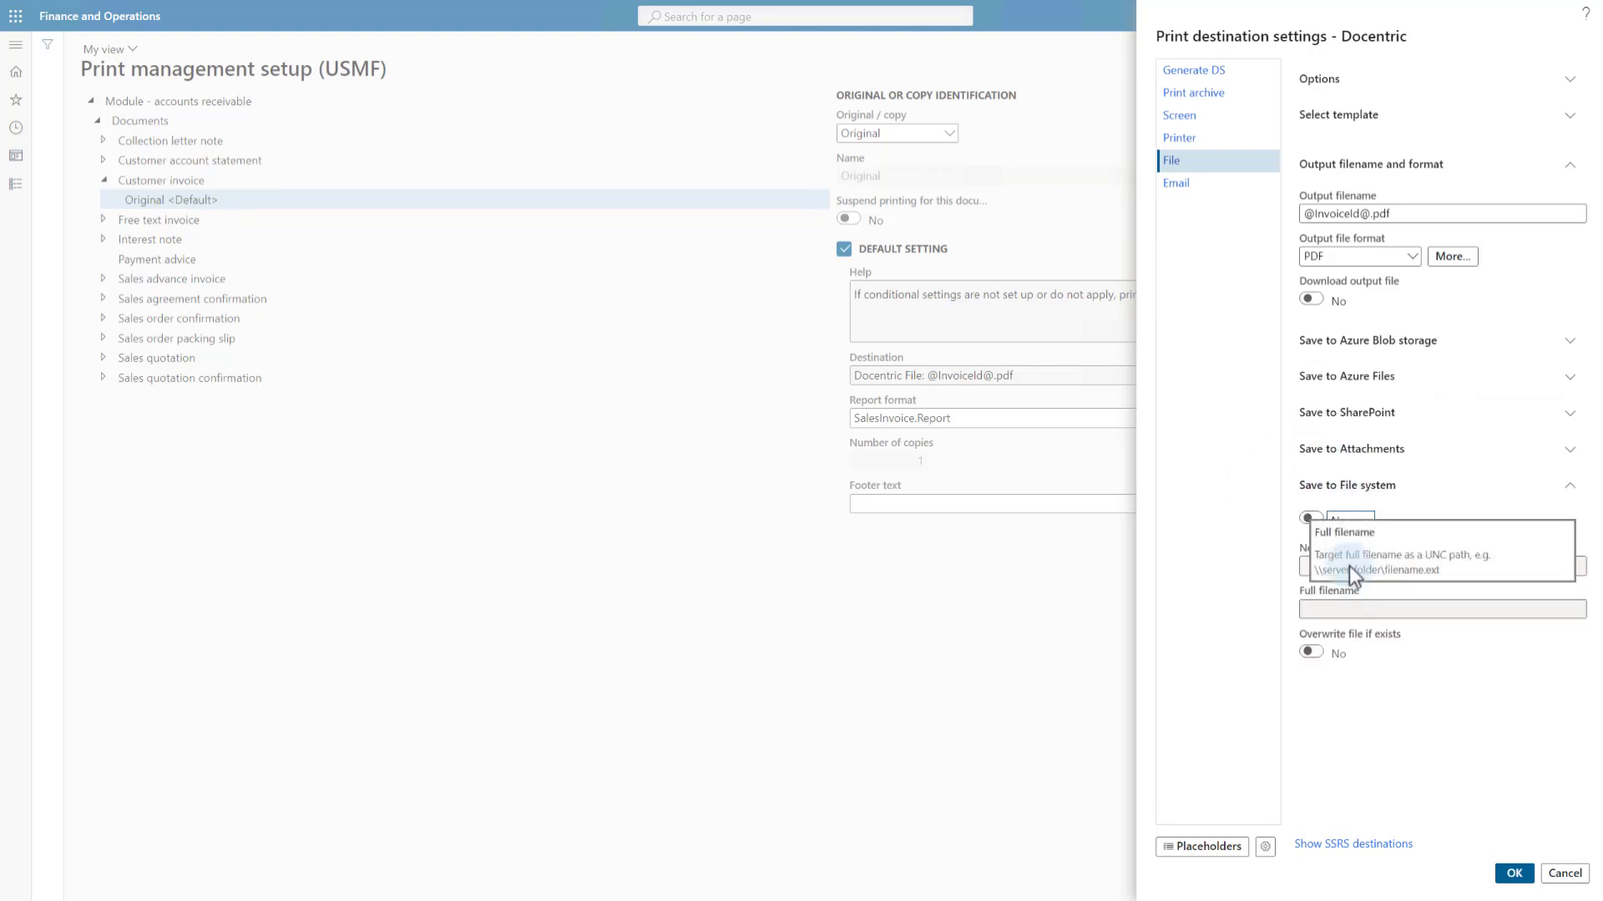
left_click(1311, 519)
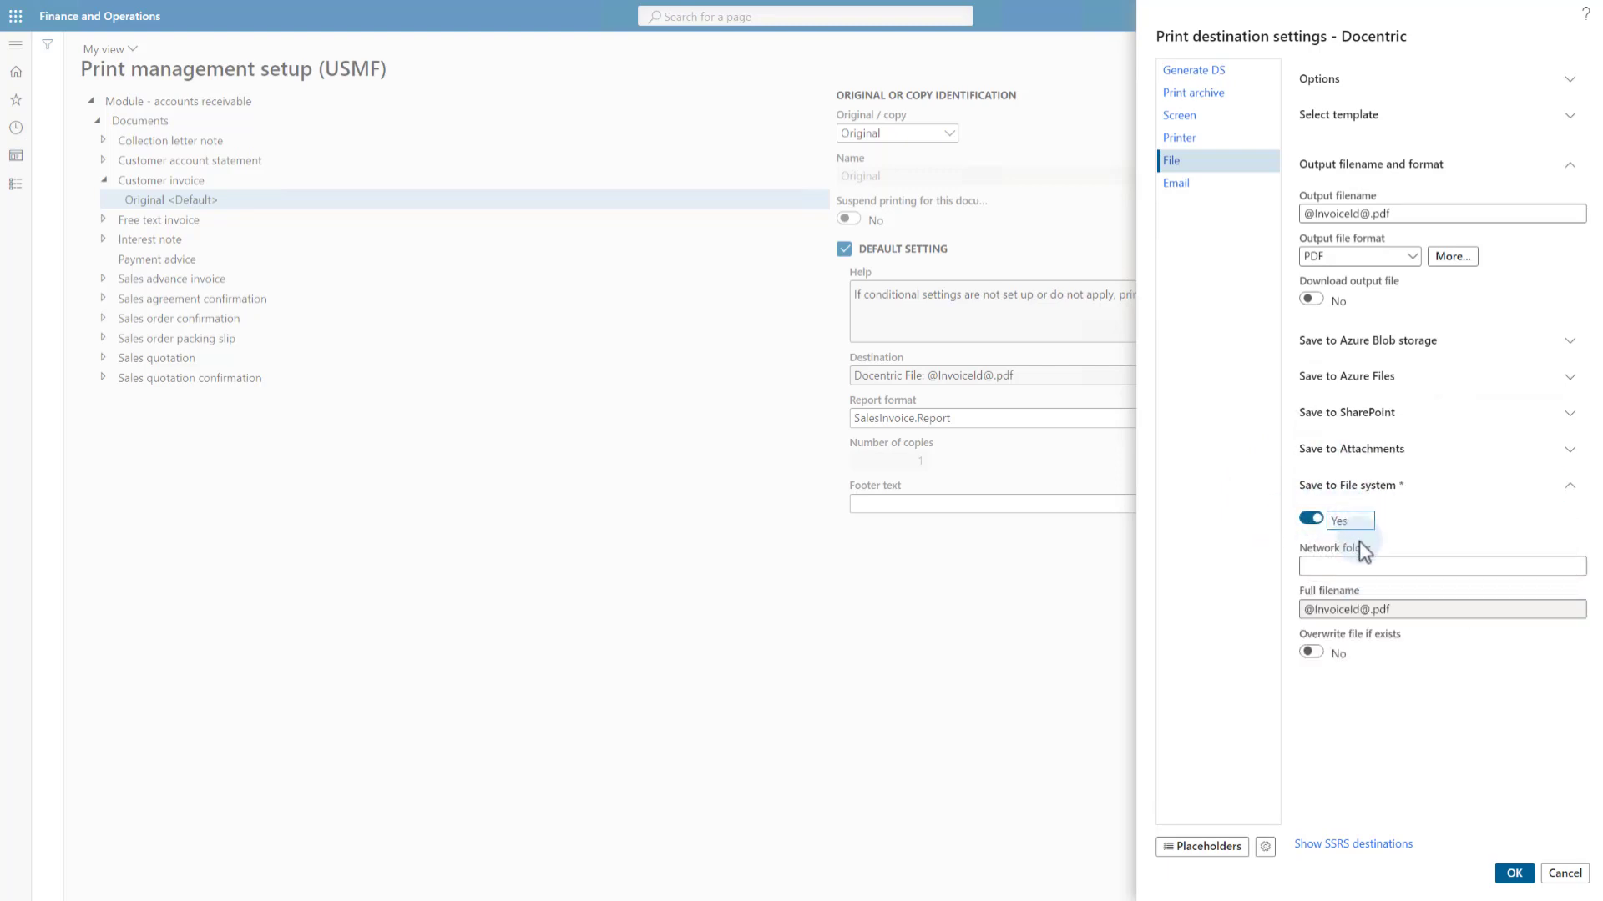
mouse_move(1360, 548)
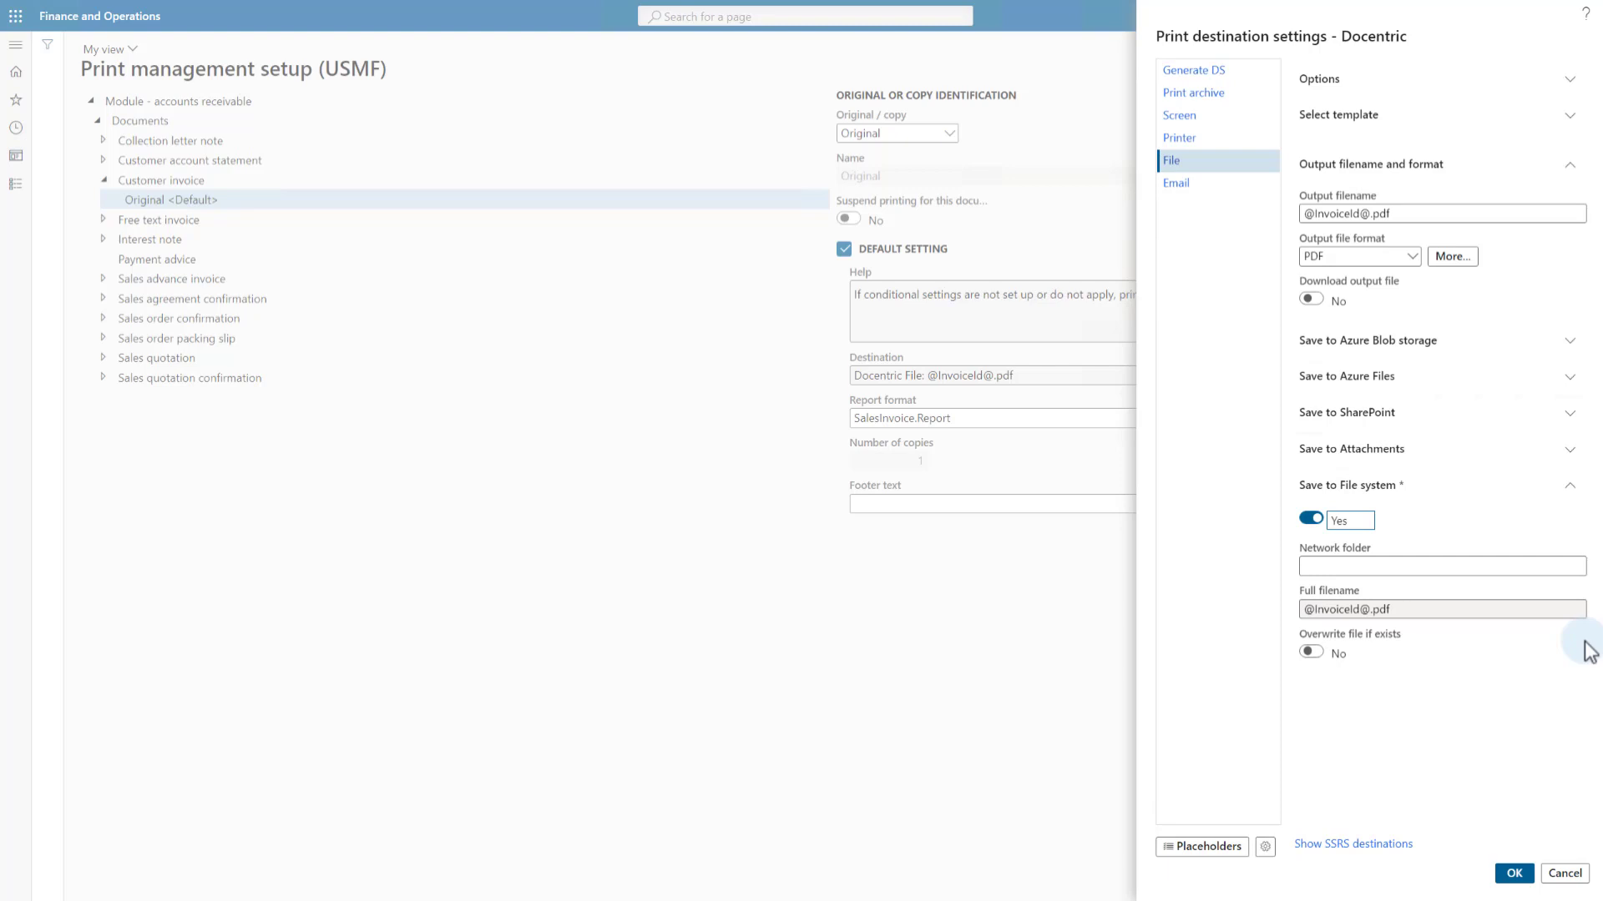
left_click(1565, 875)
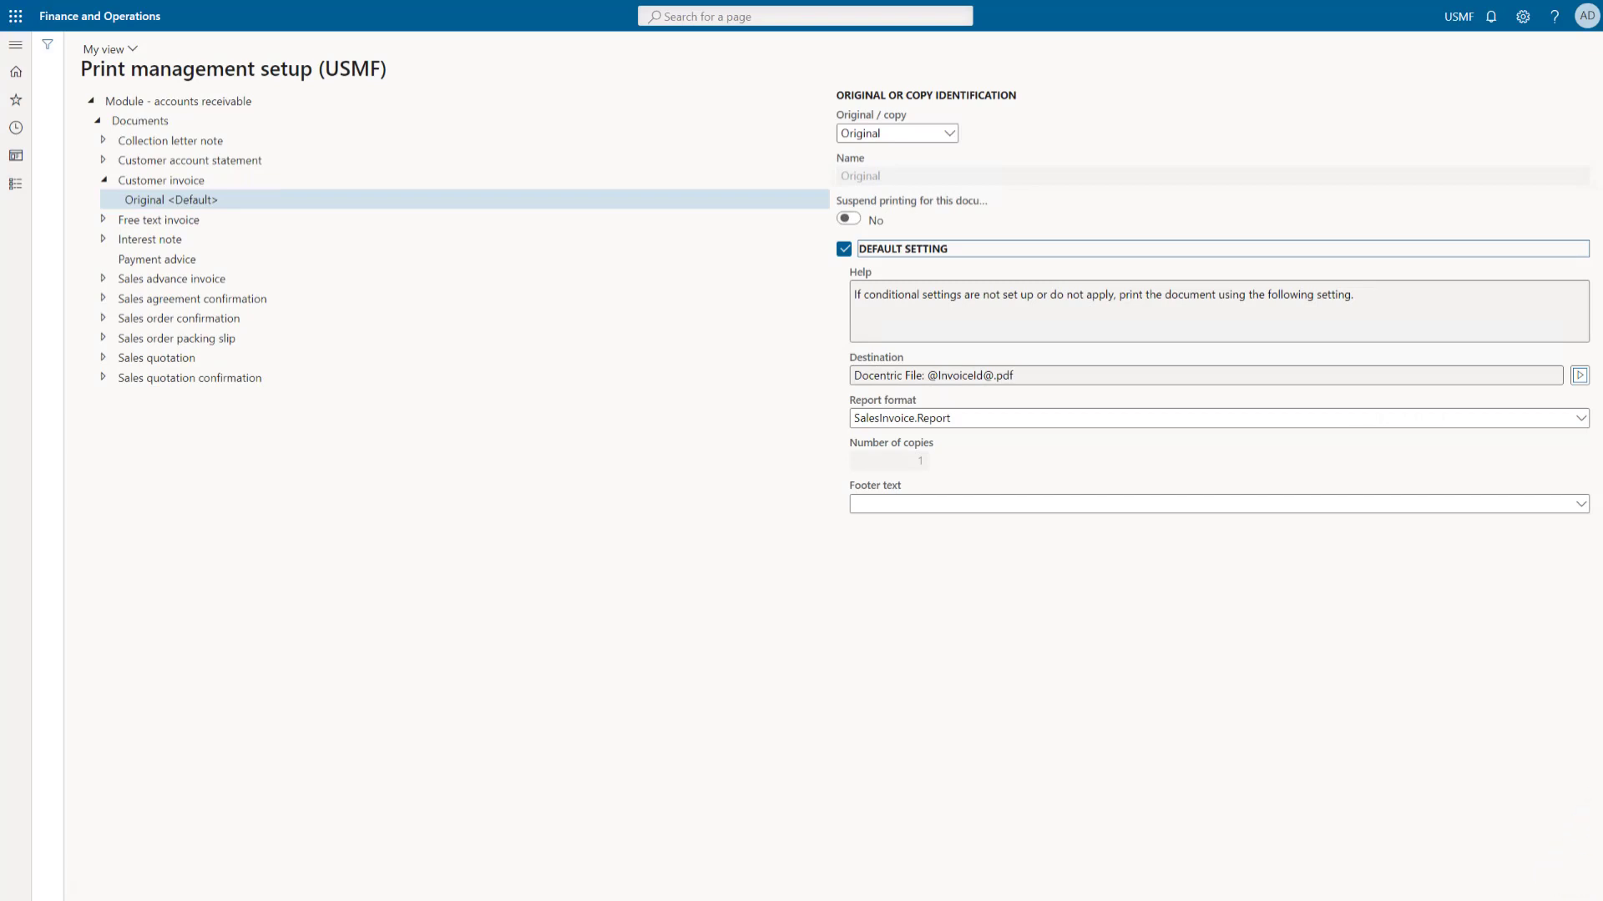